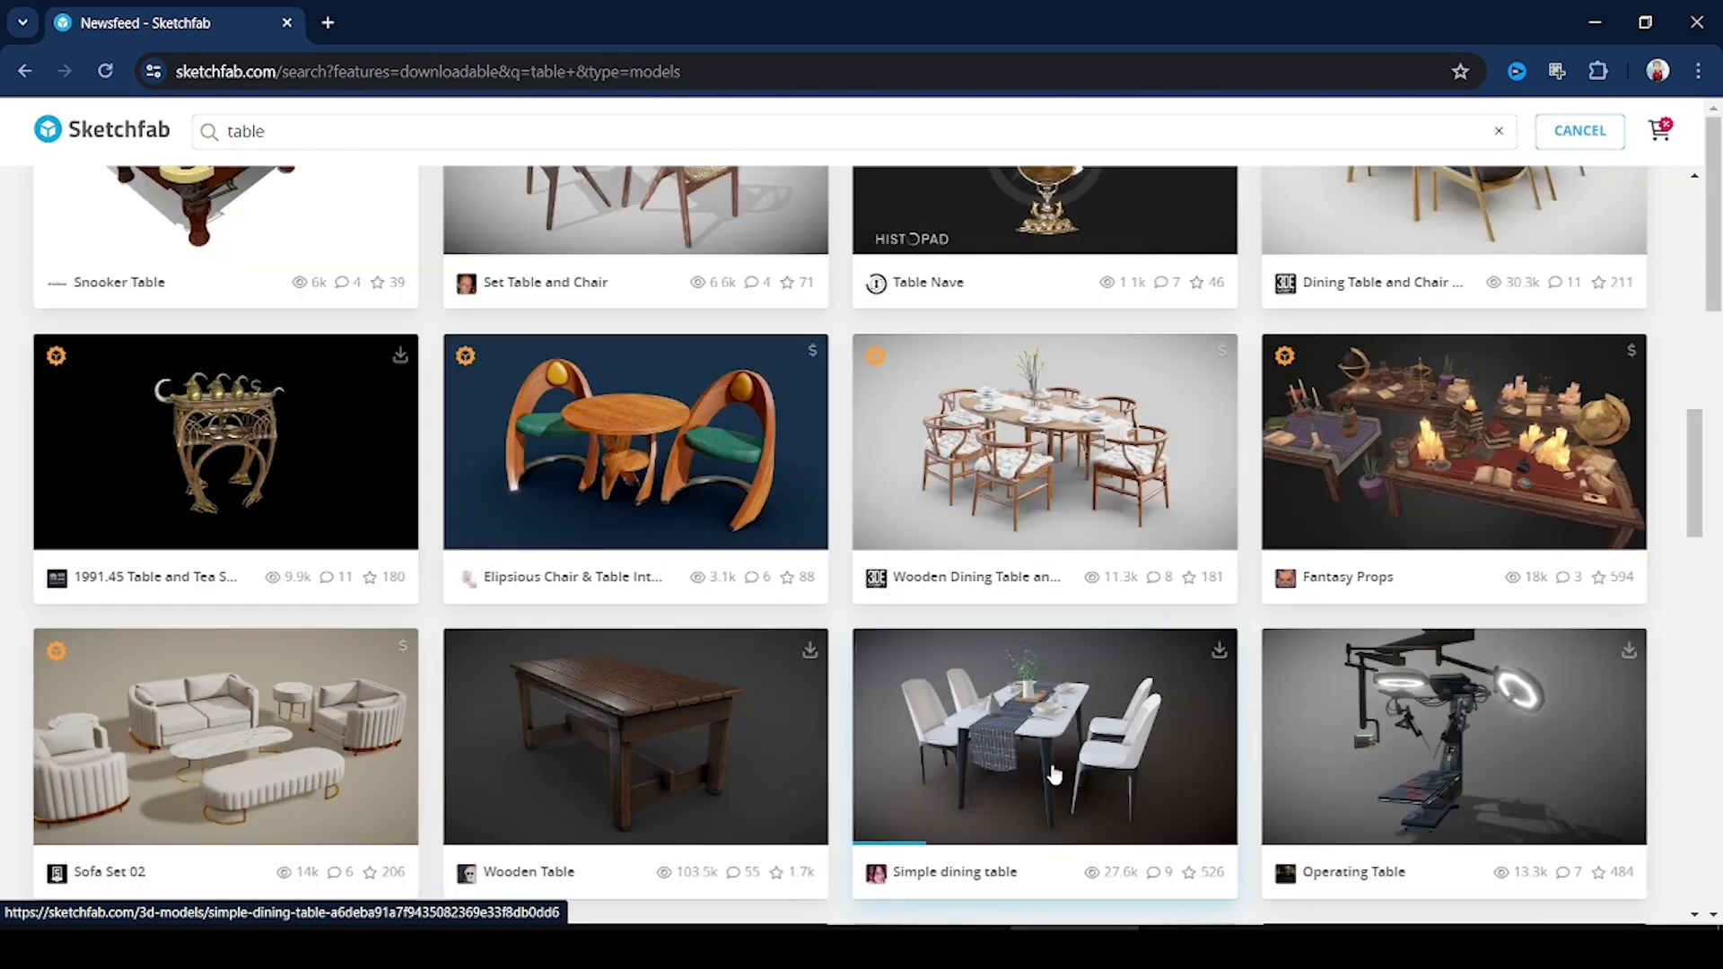
- Open the Simple dining table model on Sketchfab and bring up its available download formats
left_click(1050, 769)
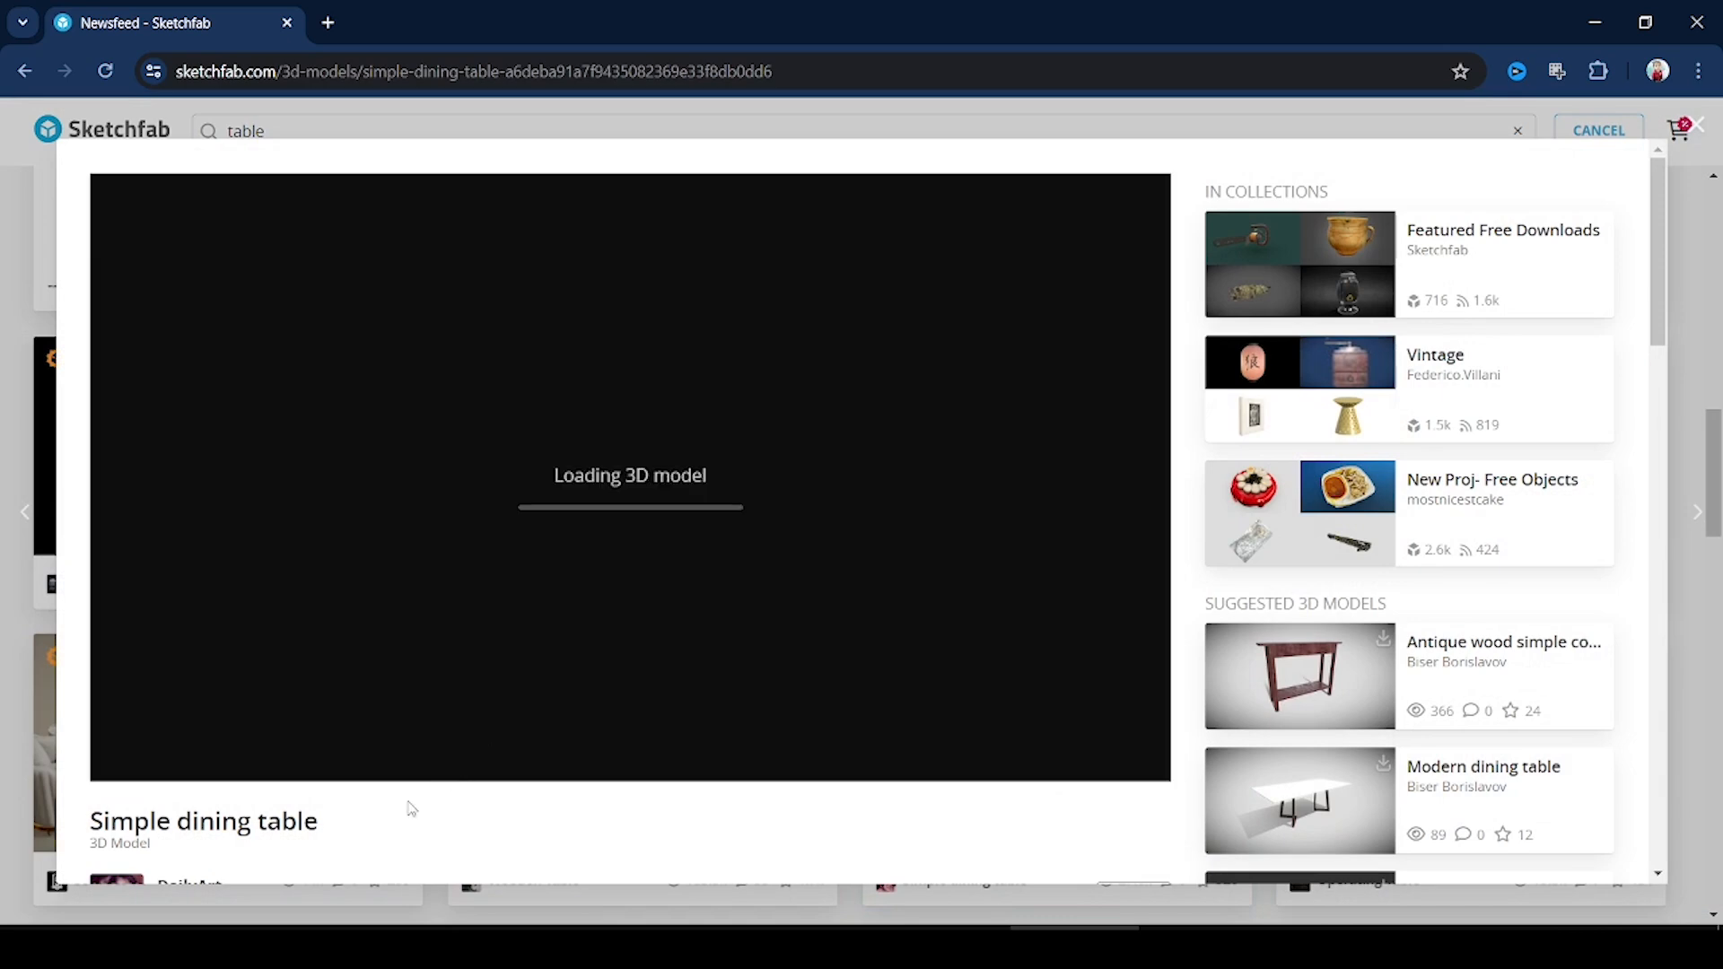
scroll(509, 842, "down", 5)
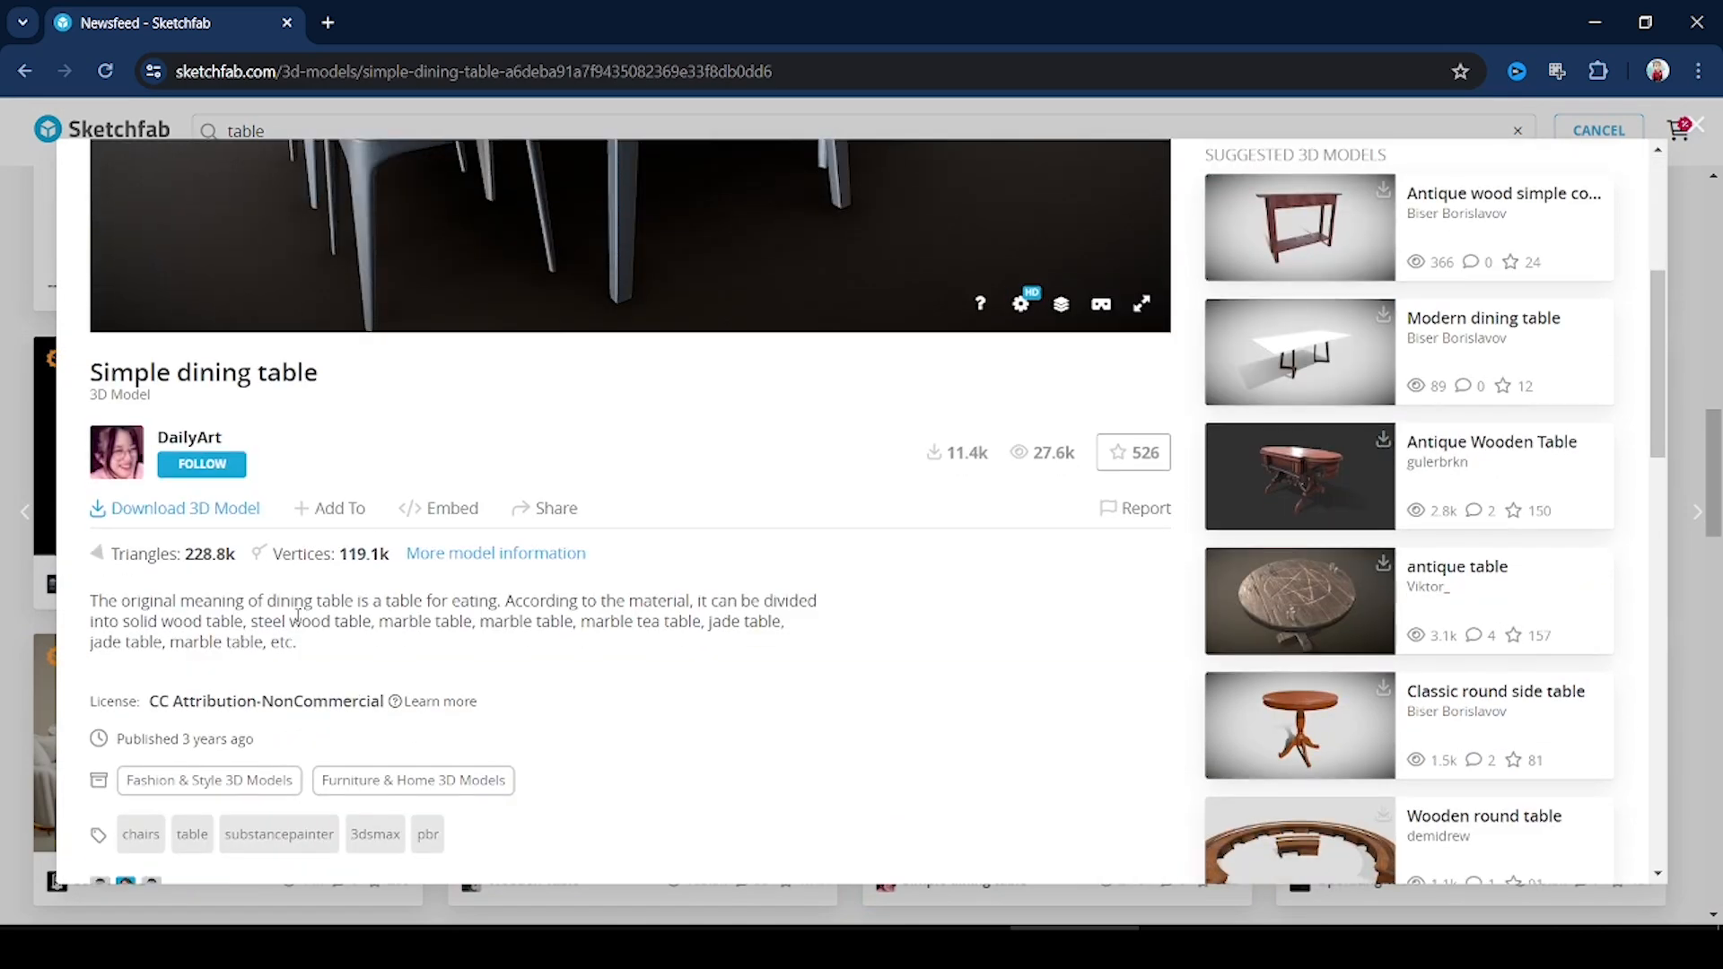
left_click(194, 524)
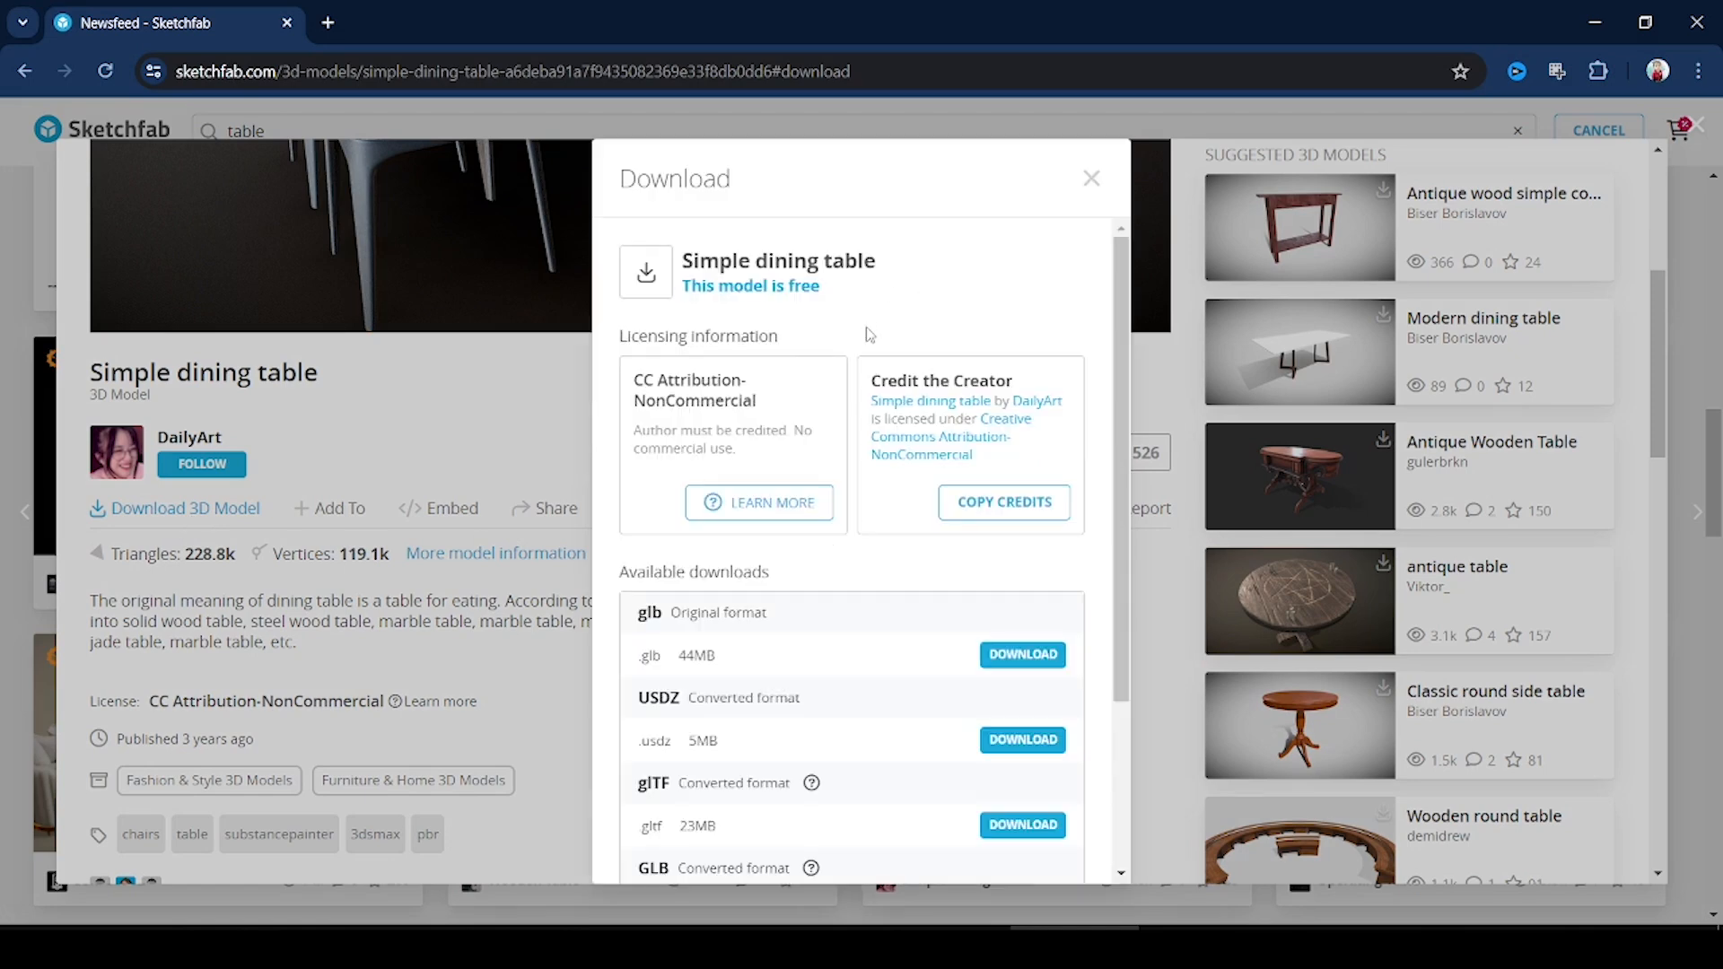
scroll(875, 448, "down", 3)
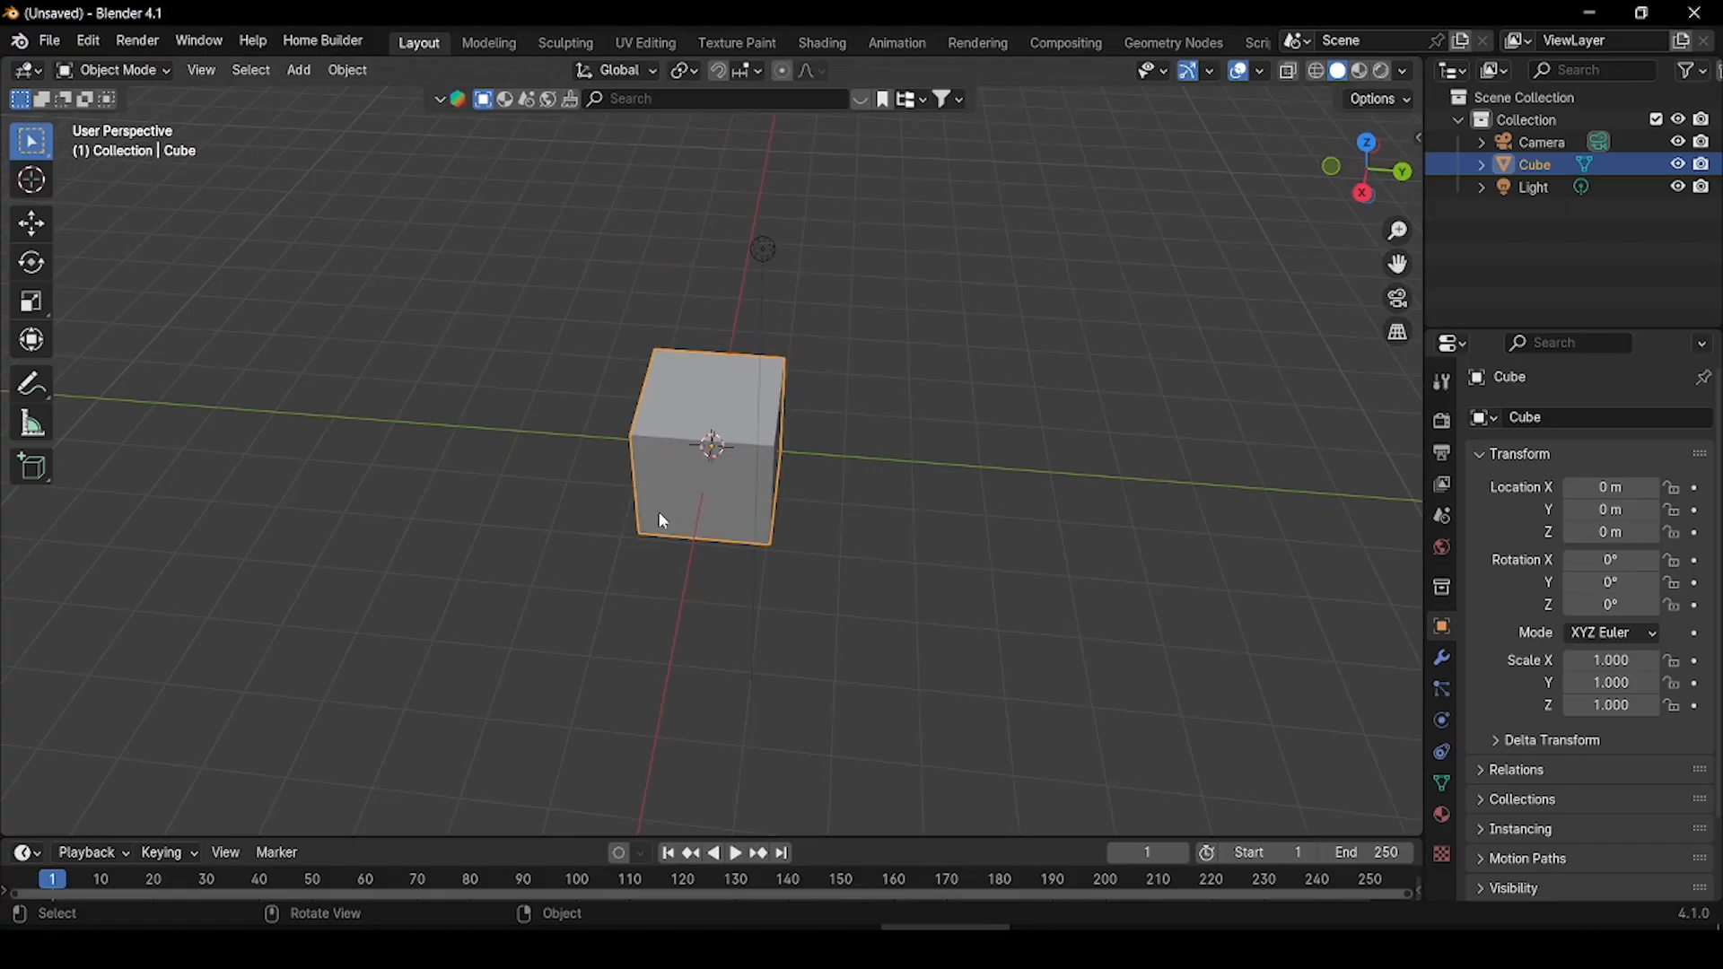
- Switch to Blender and try to import the simple dining table file from the Downloads folder as glTF 2.0
mouse_move(664, 512)
middle_mouse_down()
mouse_move(706, 523)
mouse_move(802, 418)
mouse_move(628, 377)
middle_mouse_up()
left_click(52, 43)
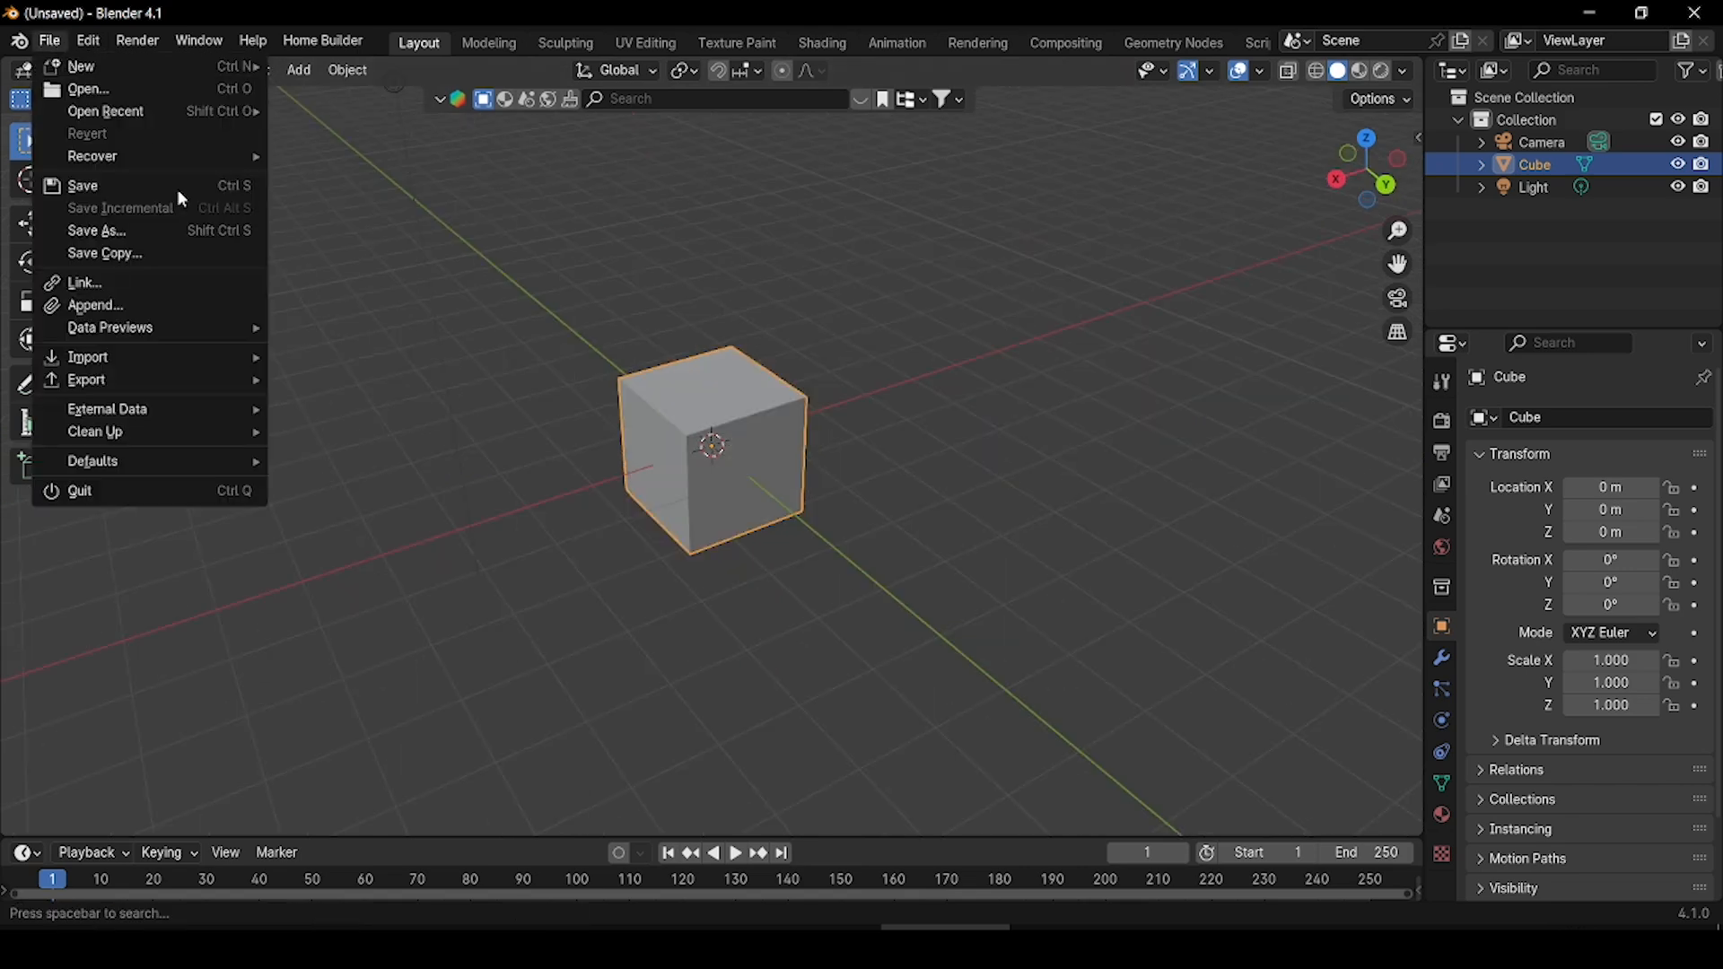
mouse_move(194, 353)
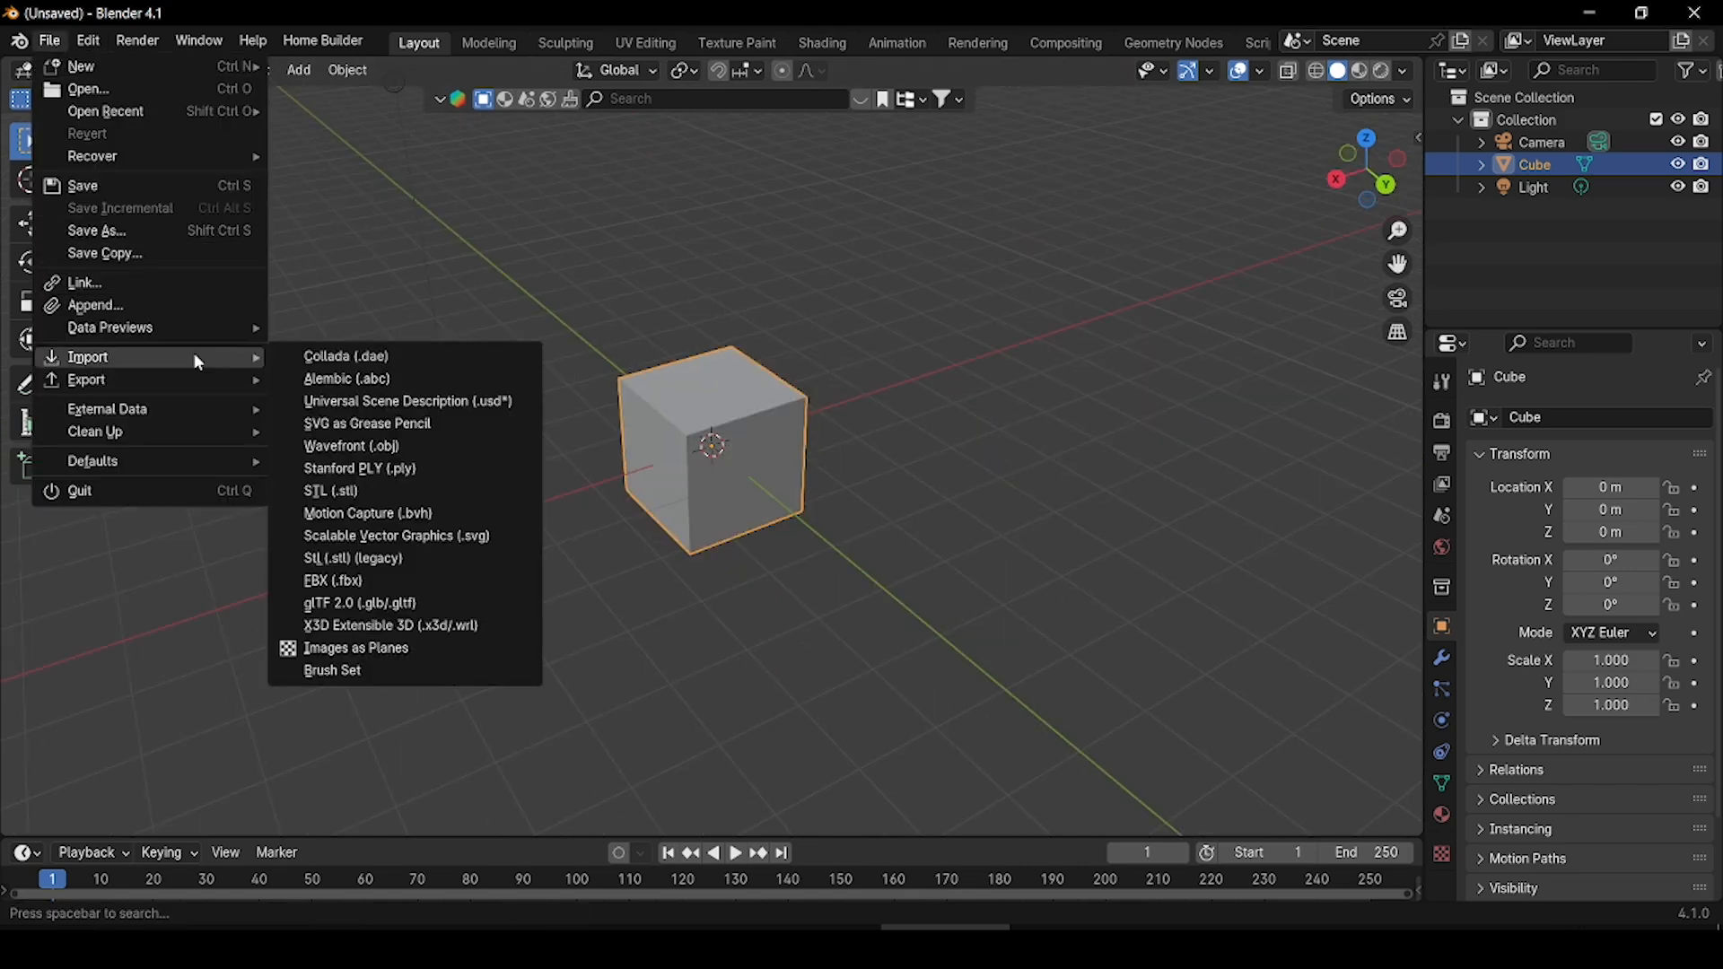
left_click(344, 603)
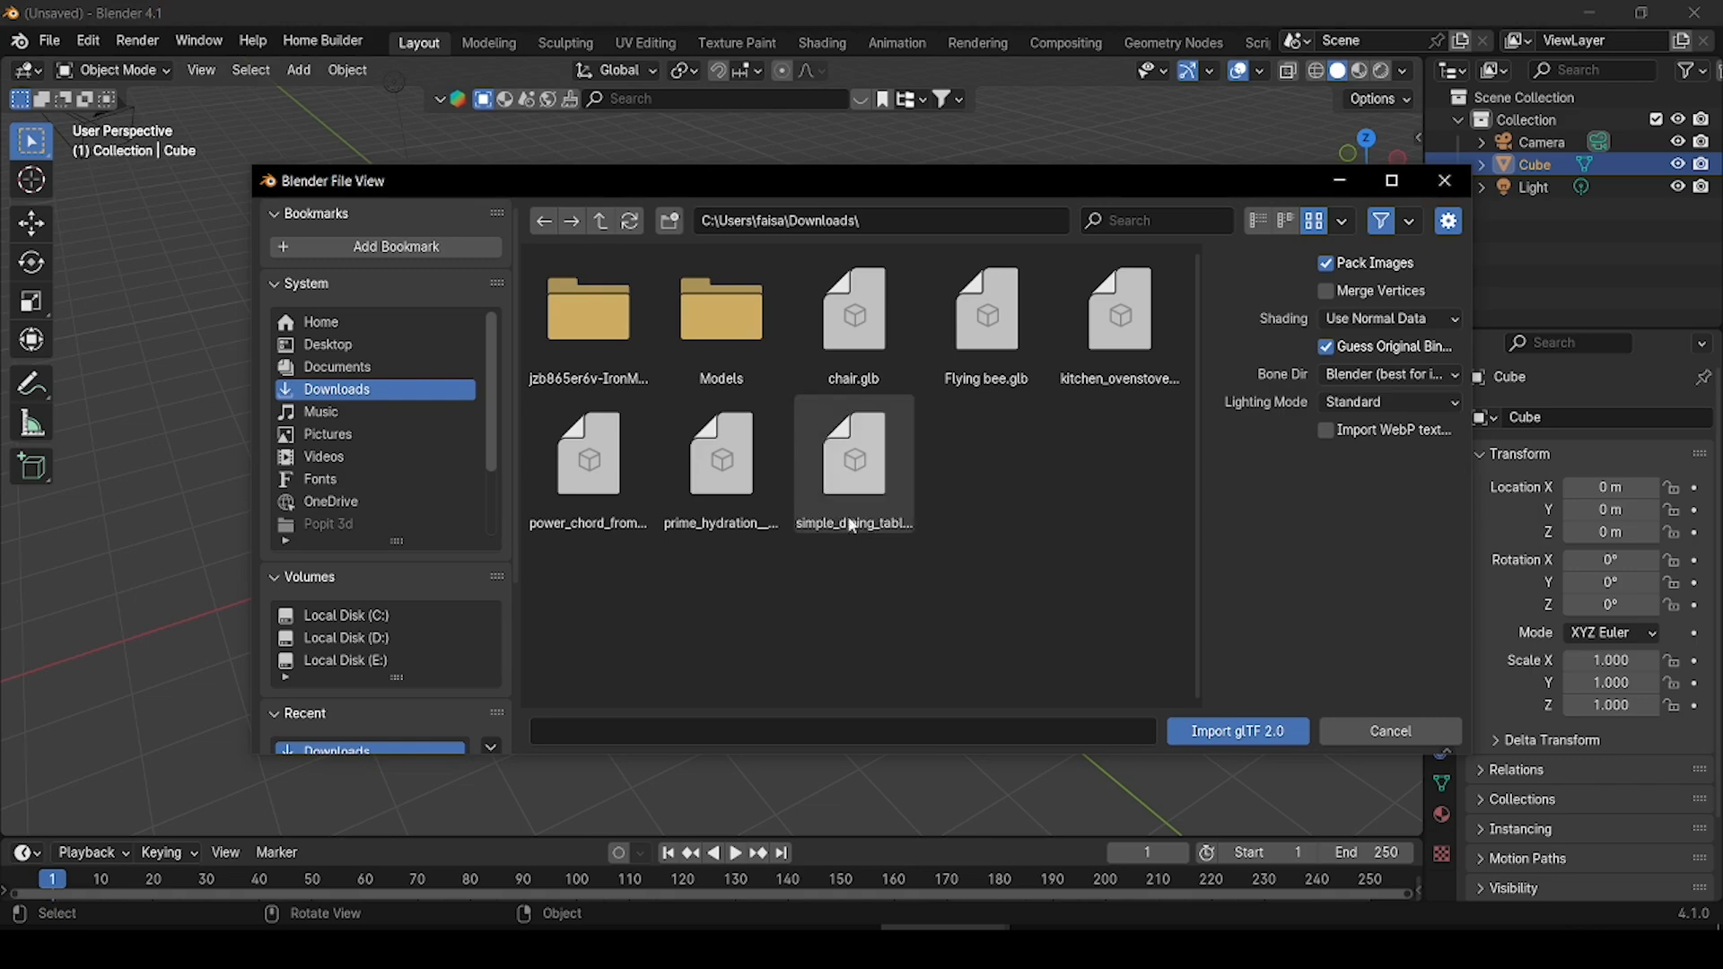
double_click(840, 467)
- Delete the default cube and add a mesh plane at the scene origin
middle_click_drag(886, 542, 1017, 478)
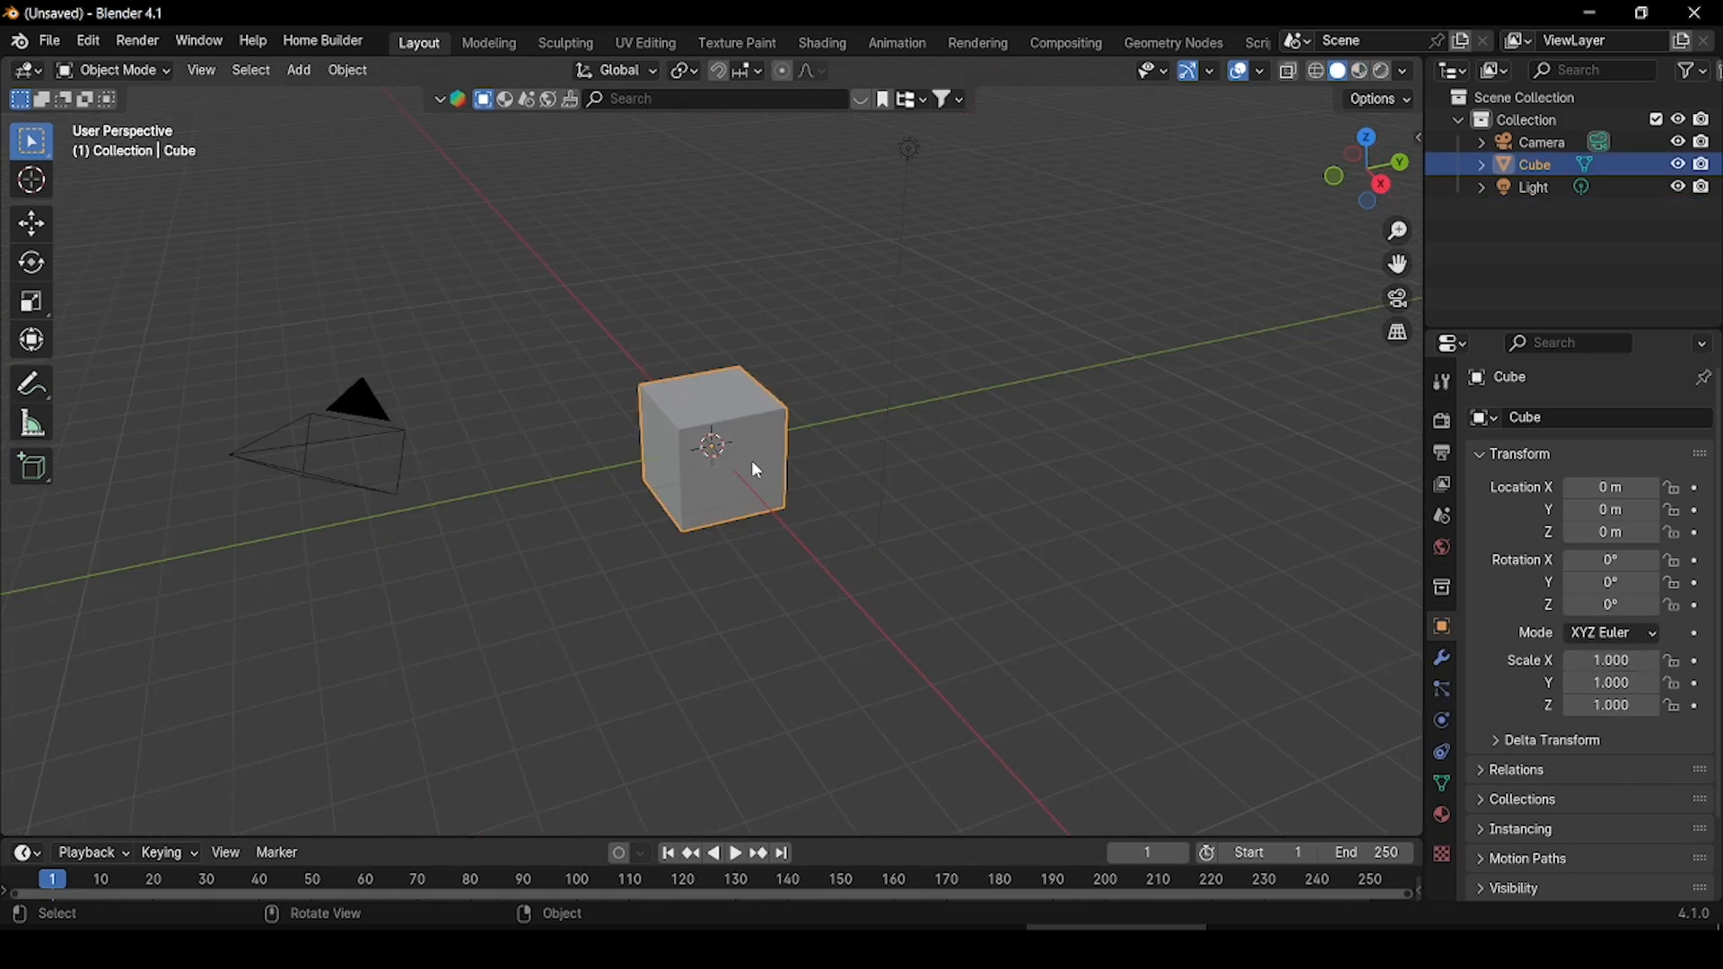
key("Delete")
key("shift+a")
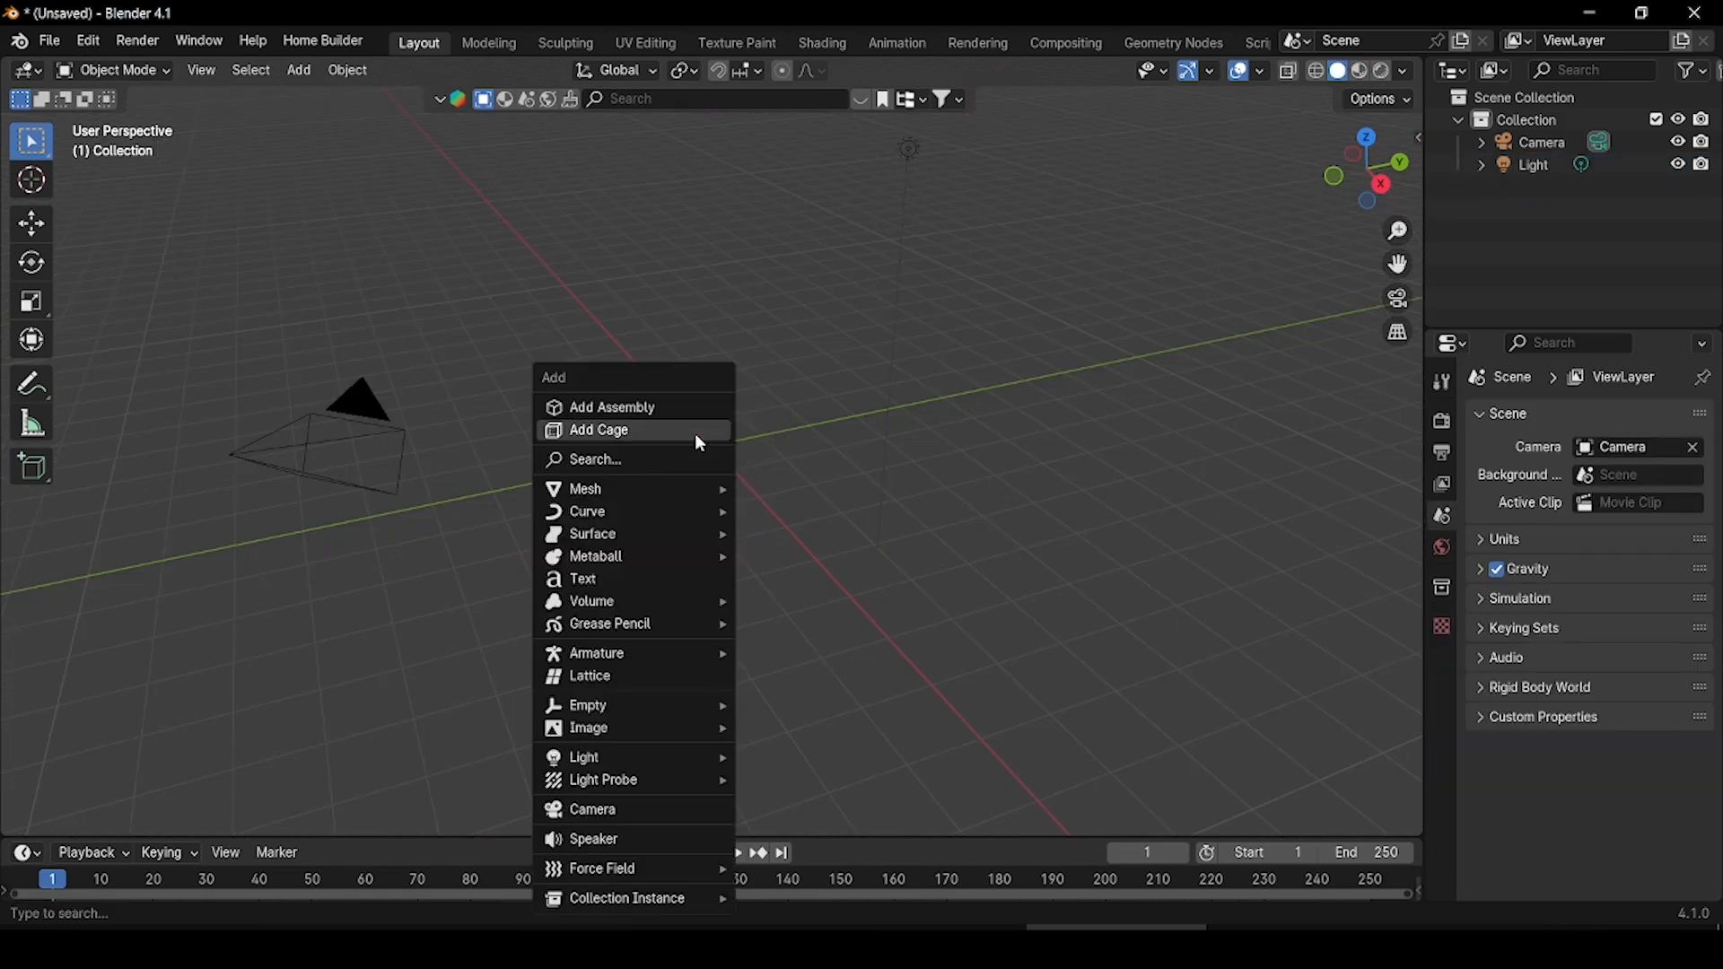
mouse_move(703, 488)
left_click(782, 489)
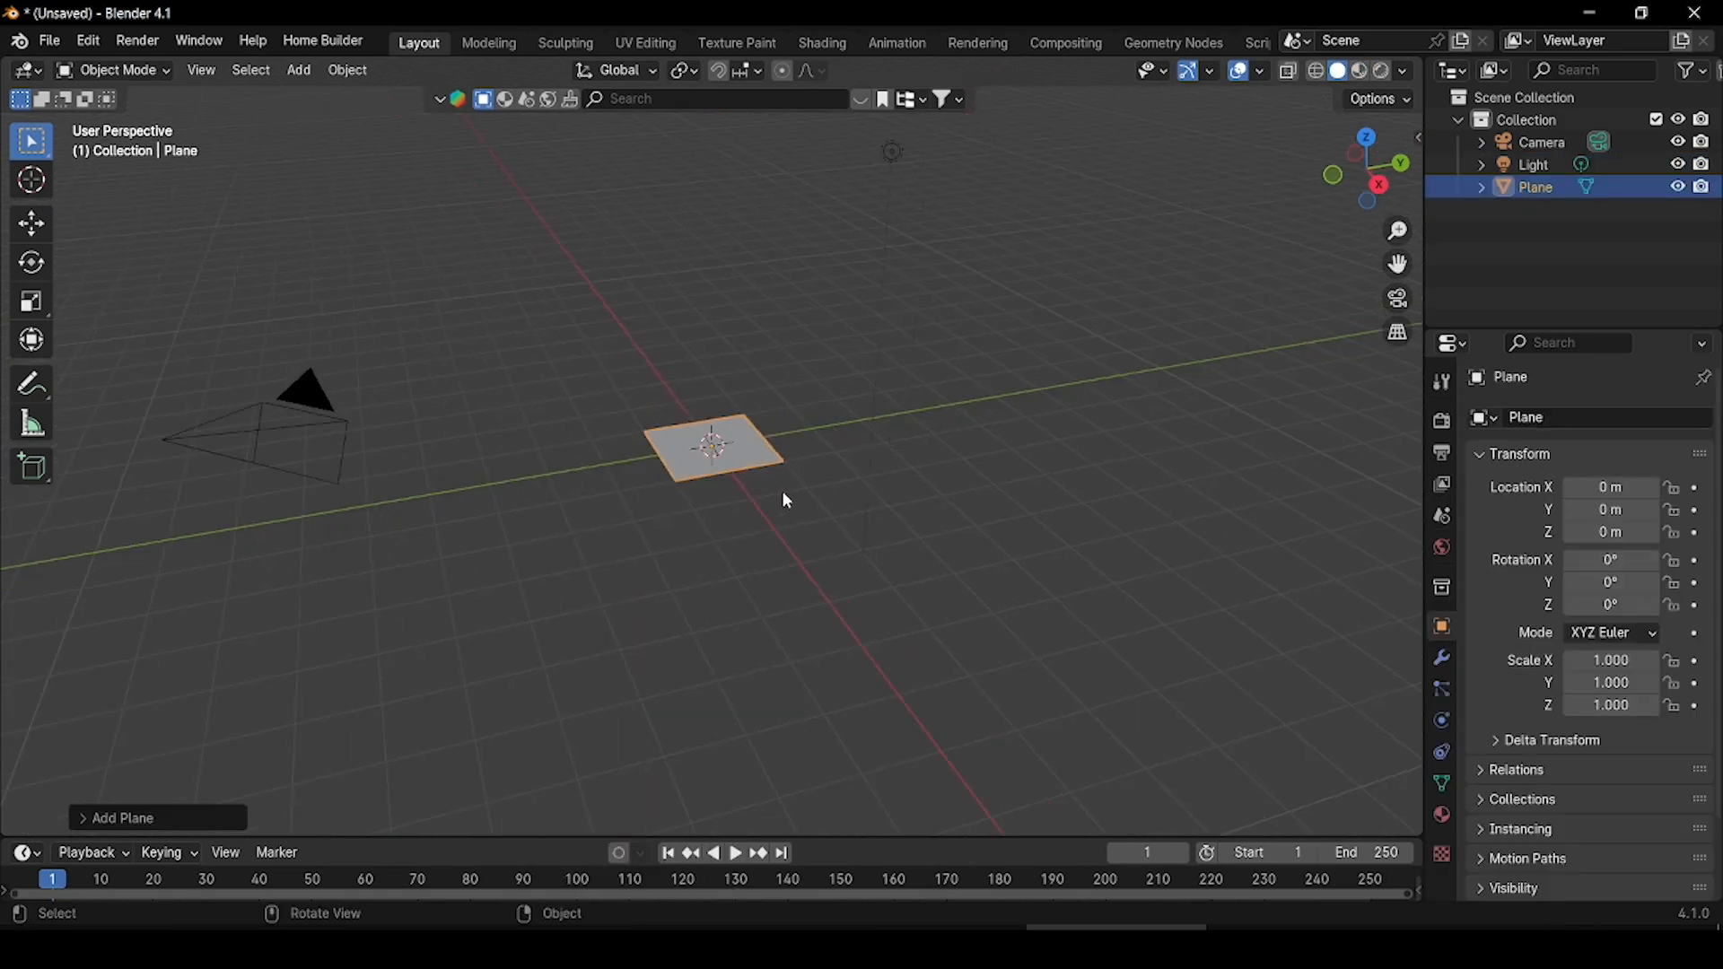
- Set the plane's scale to 3.5 on X and 4.5 on Y
key("n")
left_click(1412, 242)
double_click(1247, 392)
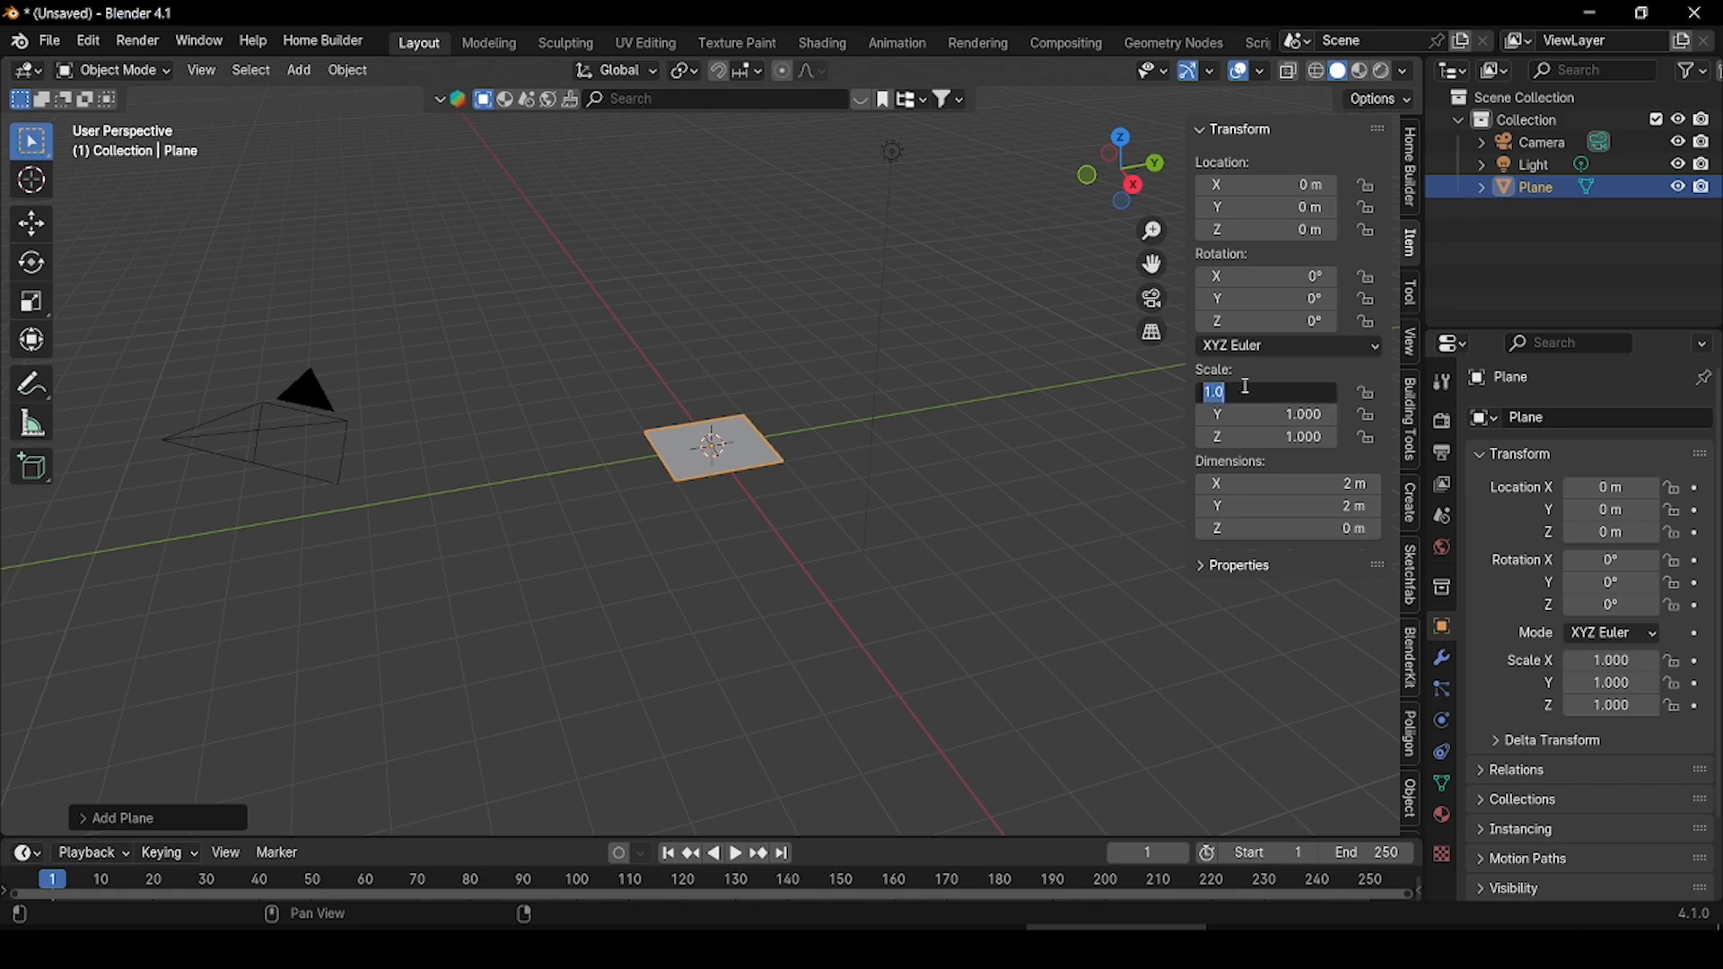
type("3.5")
double_click(1243, 416)
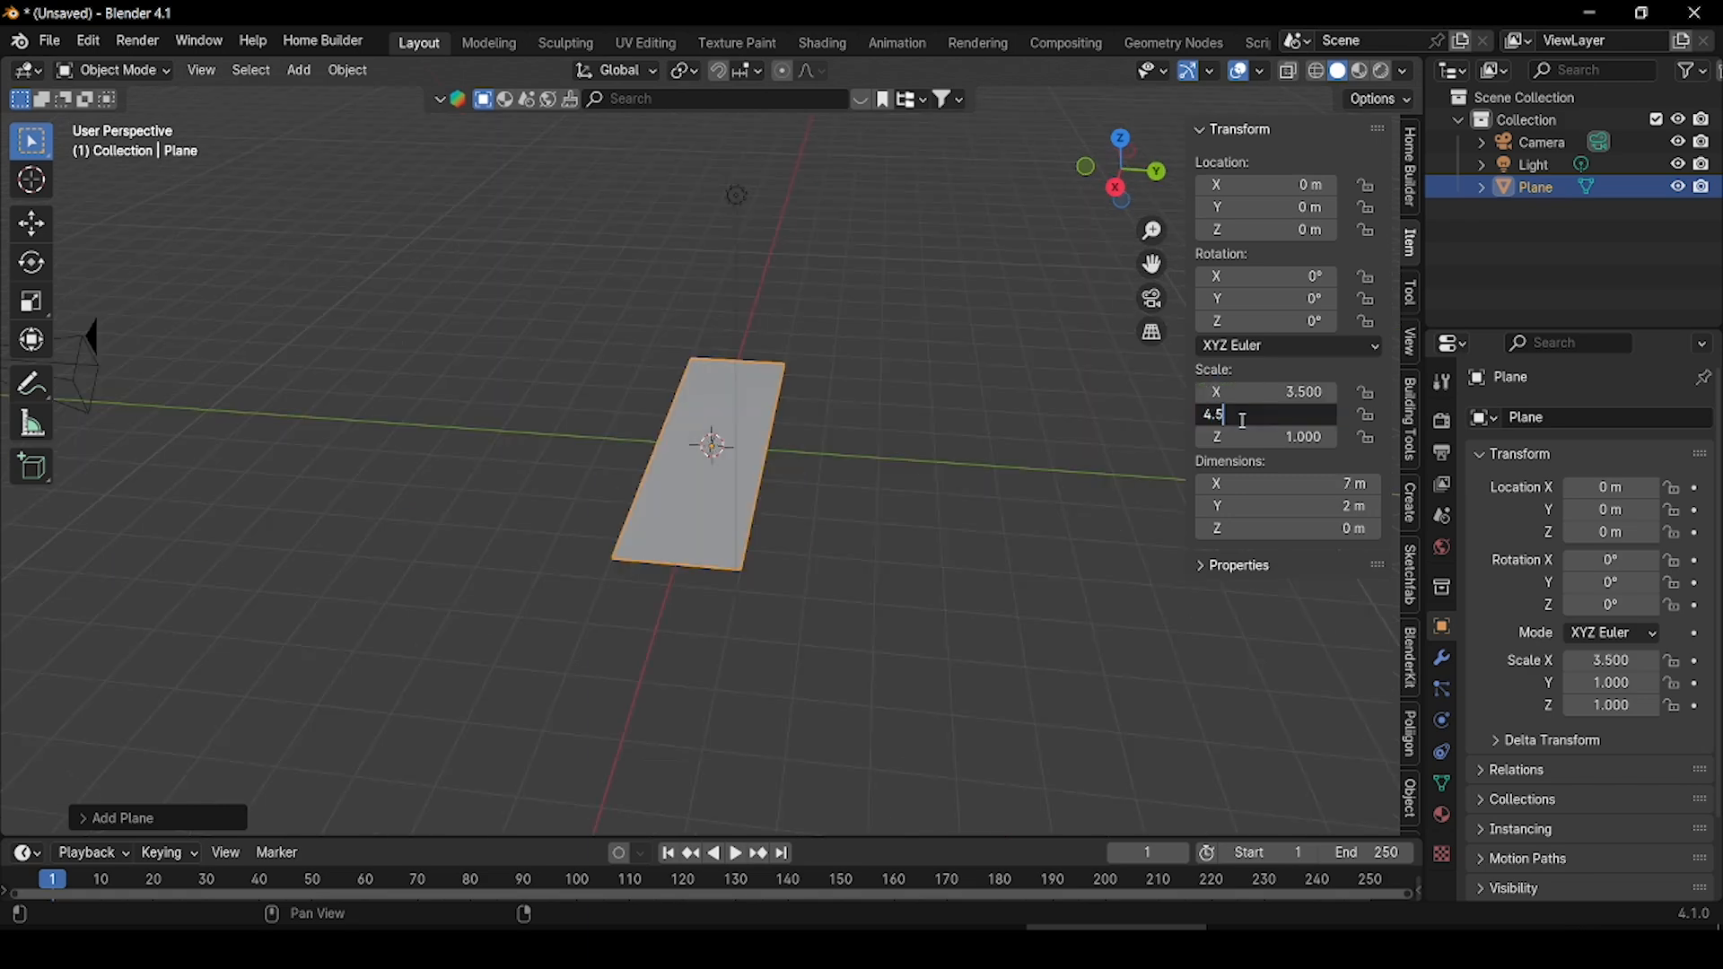
type("4.5")
key("Return")
- Extrude the plane's back edge and two side edges upward along Z to form three walls, ending in Object Mode
left_click(112, 70)
left_click(170, 120)
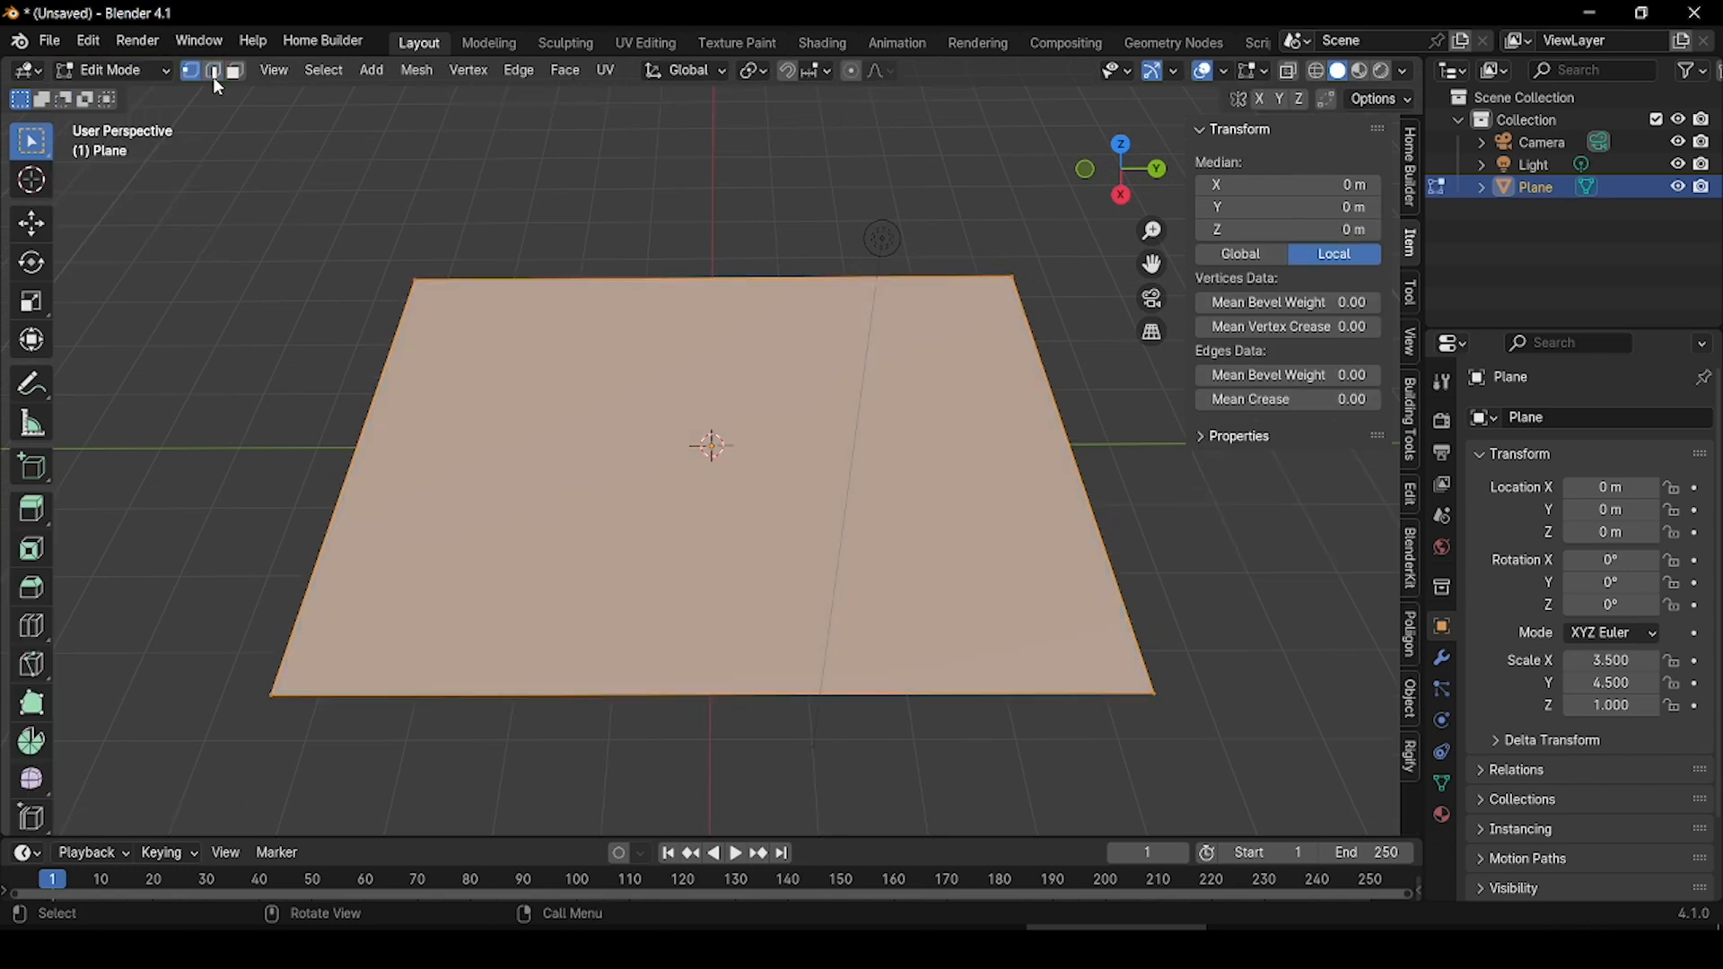
left_click(212, 71)
left_click(507, 253)
left_click(506, 252, "shift")
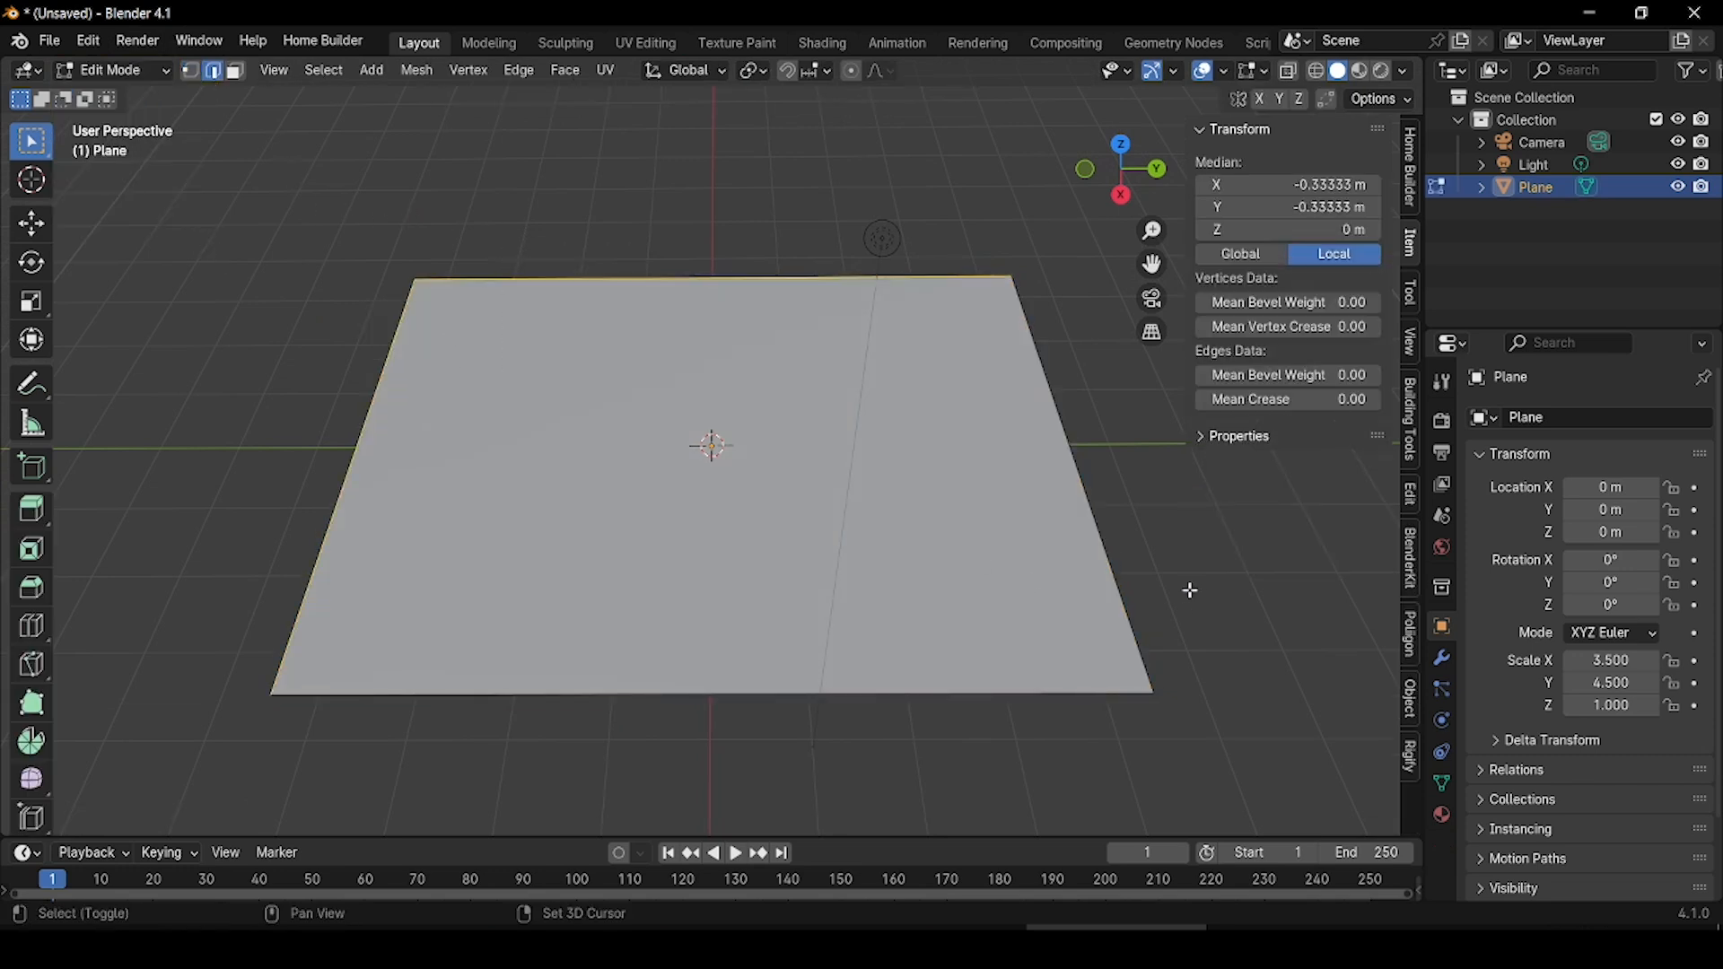
left_click(1104, 589, "shift")
key("e")
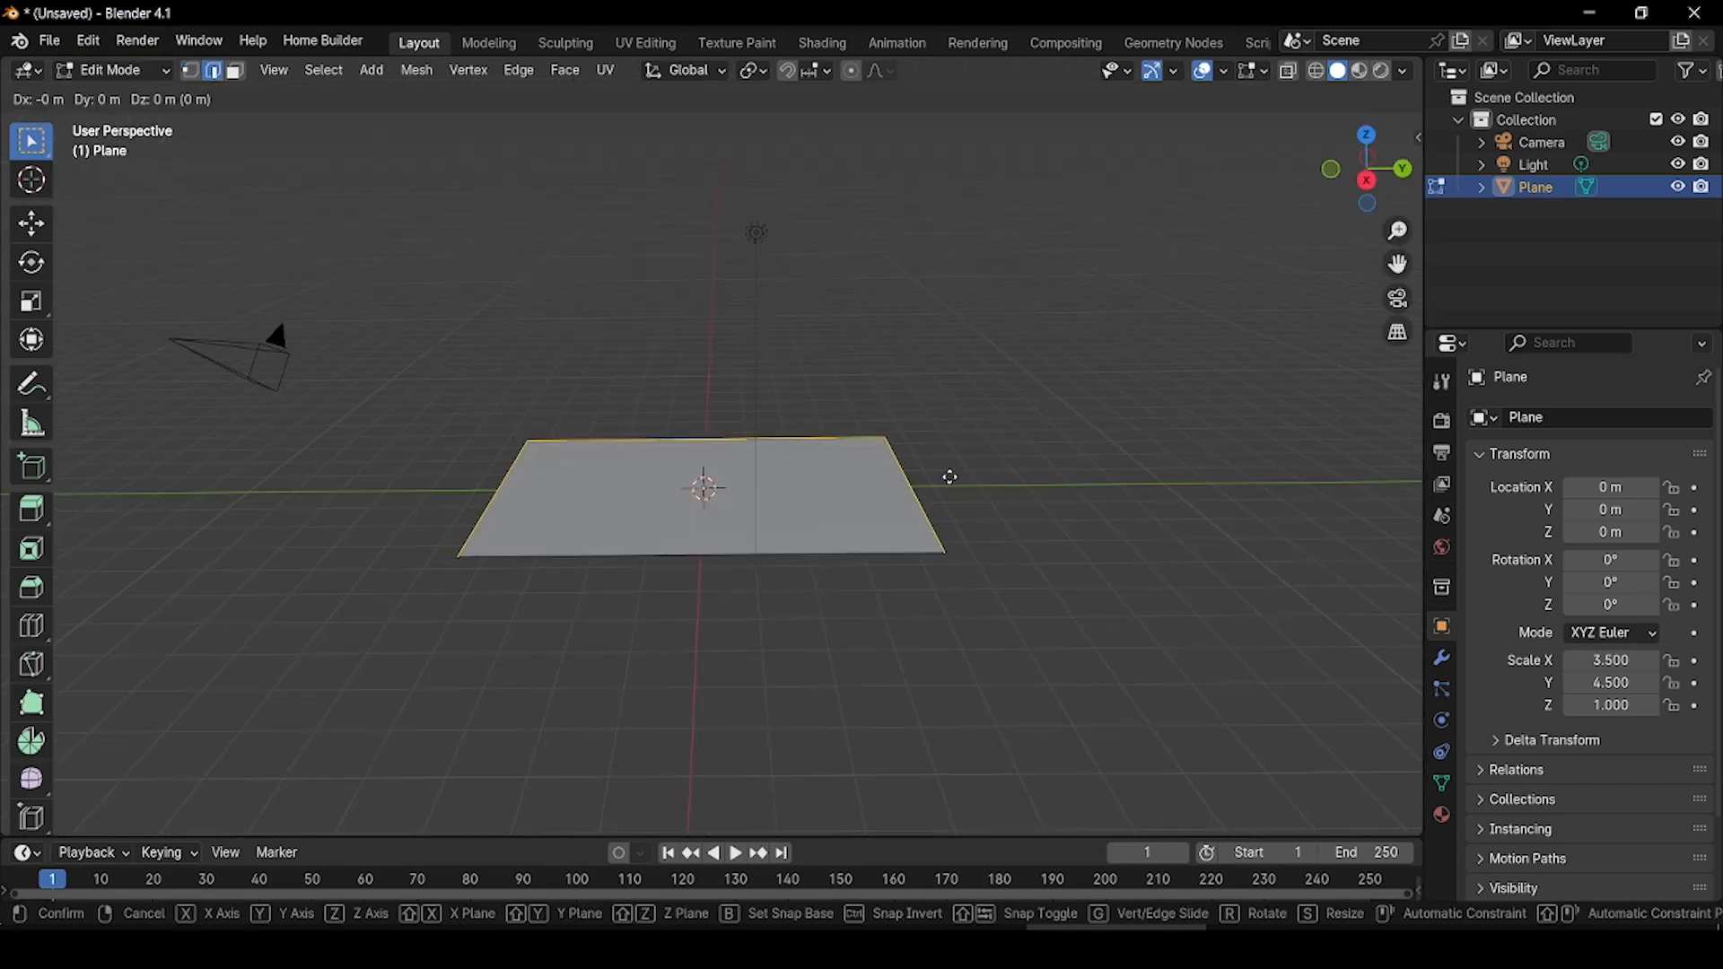
key("z")
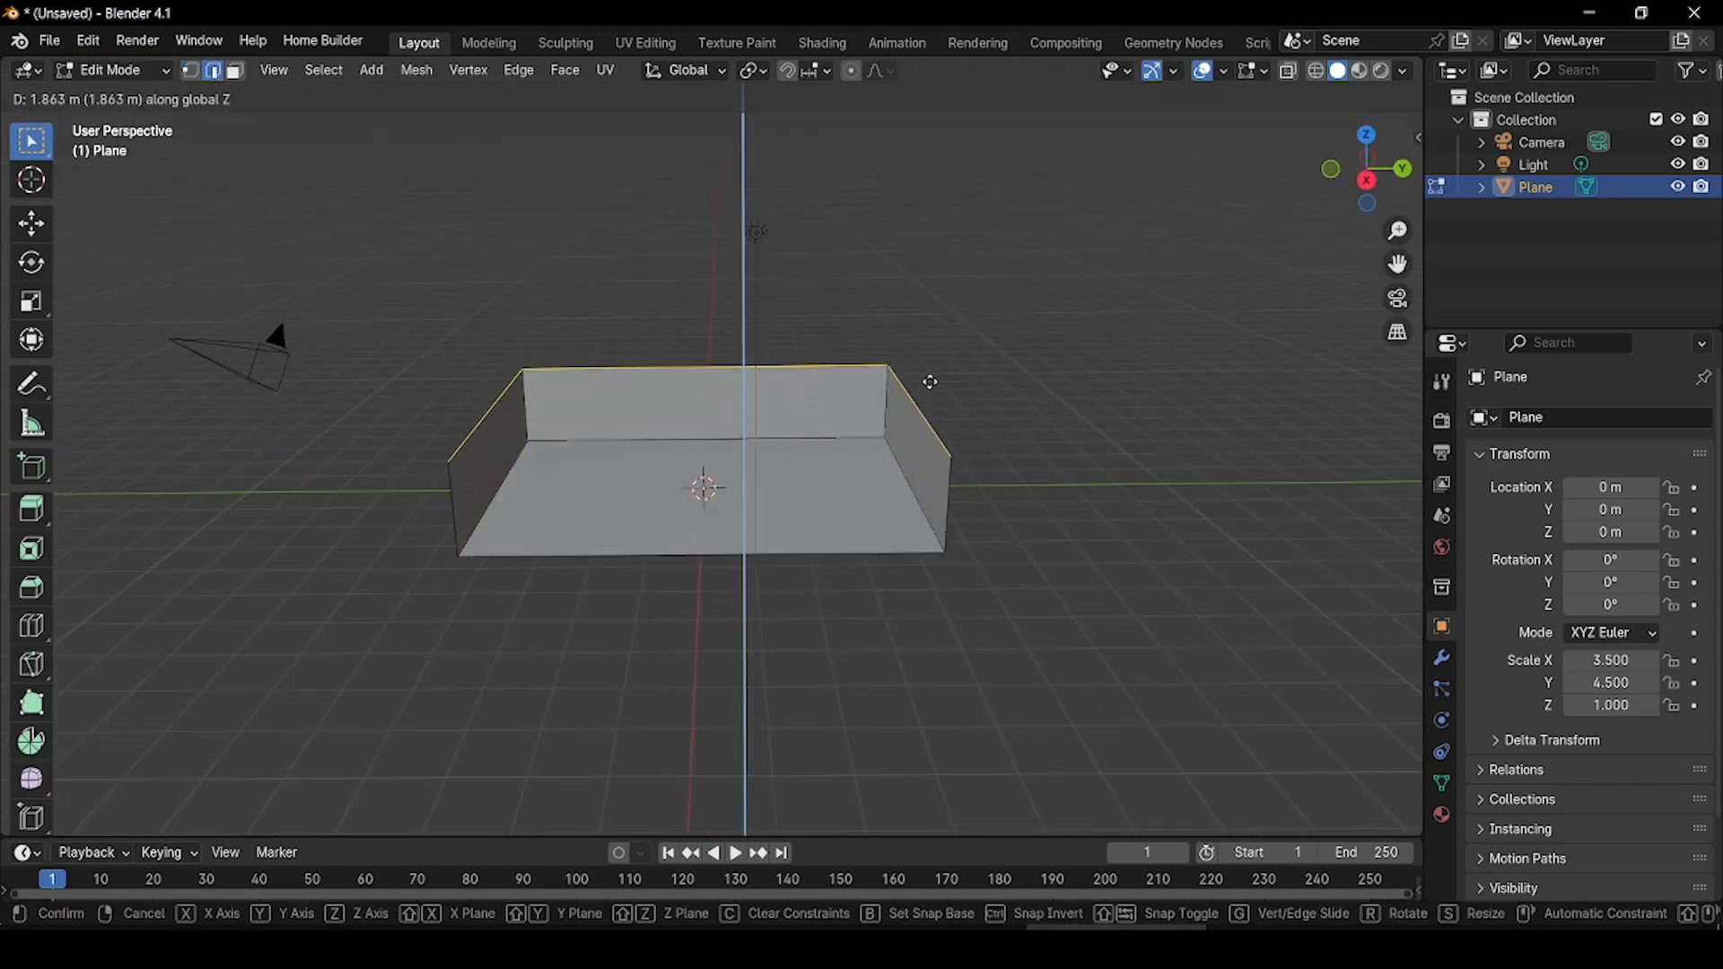
left_click(923, 310)
left_click(112, 70)
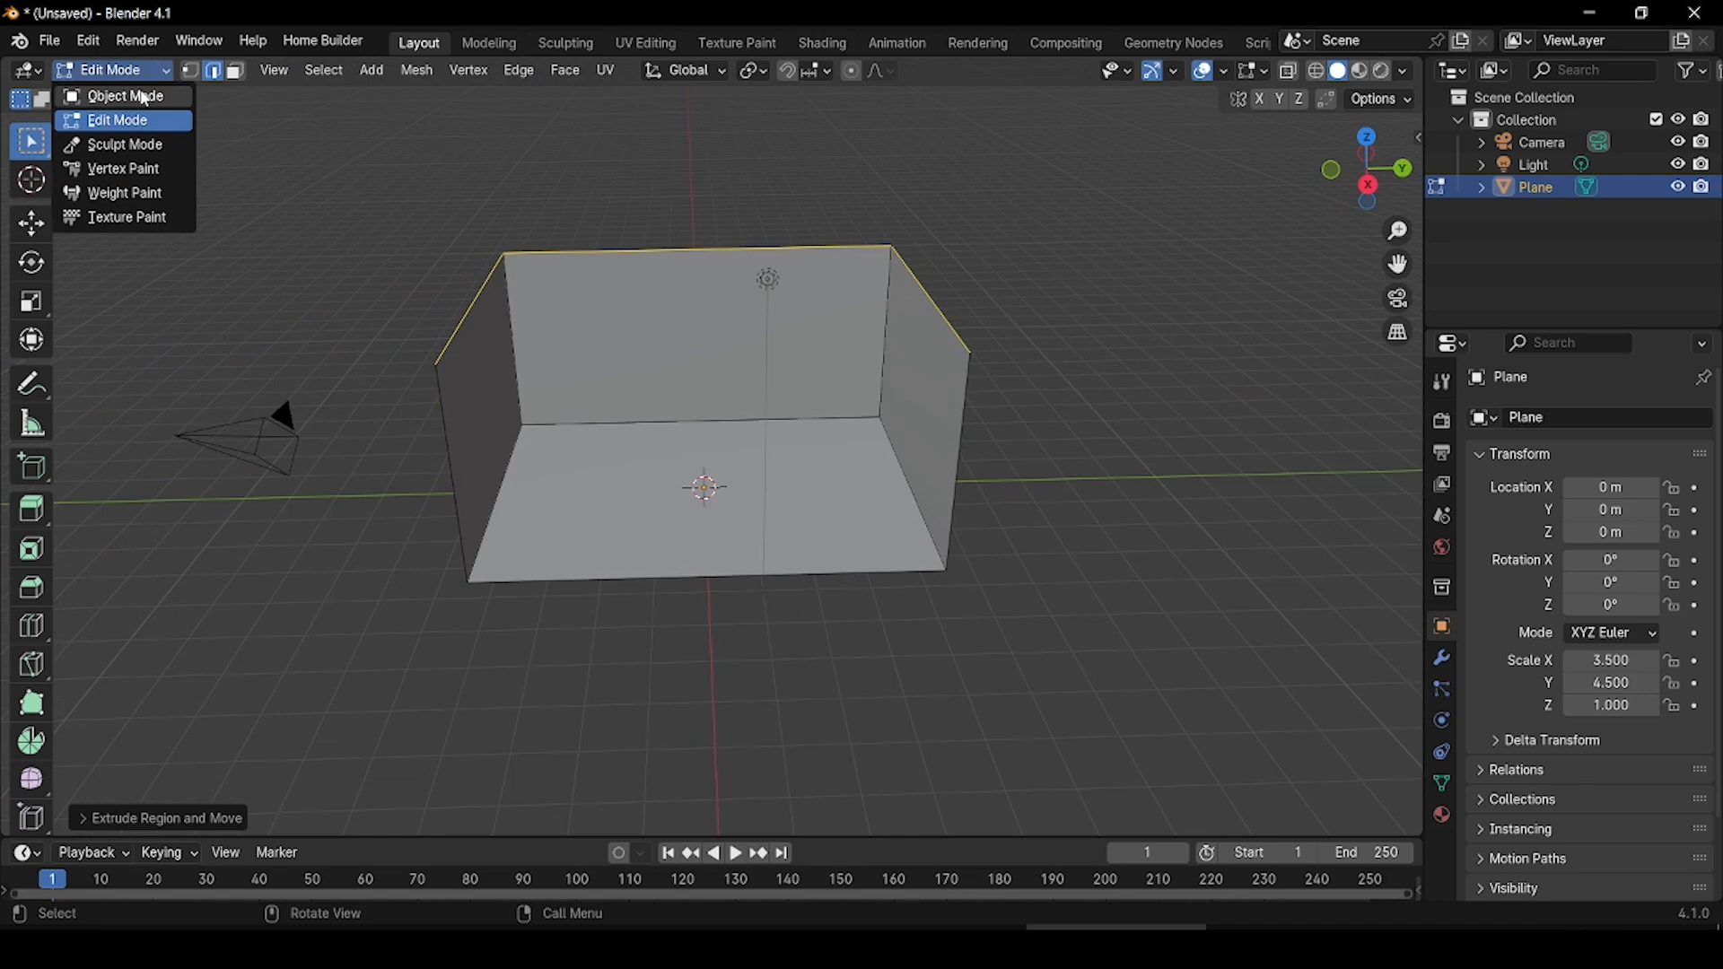
left_click(145, 99)
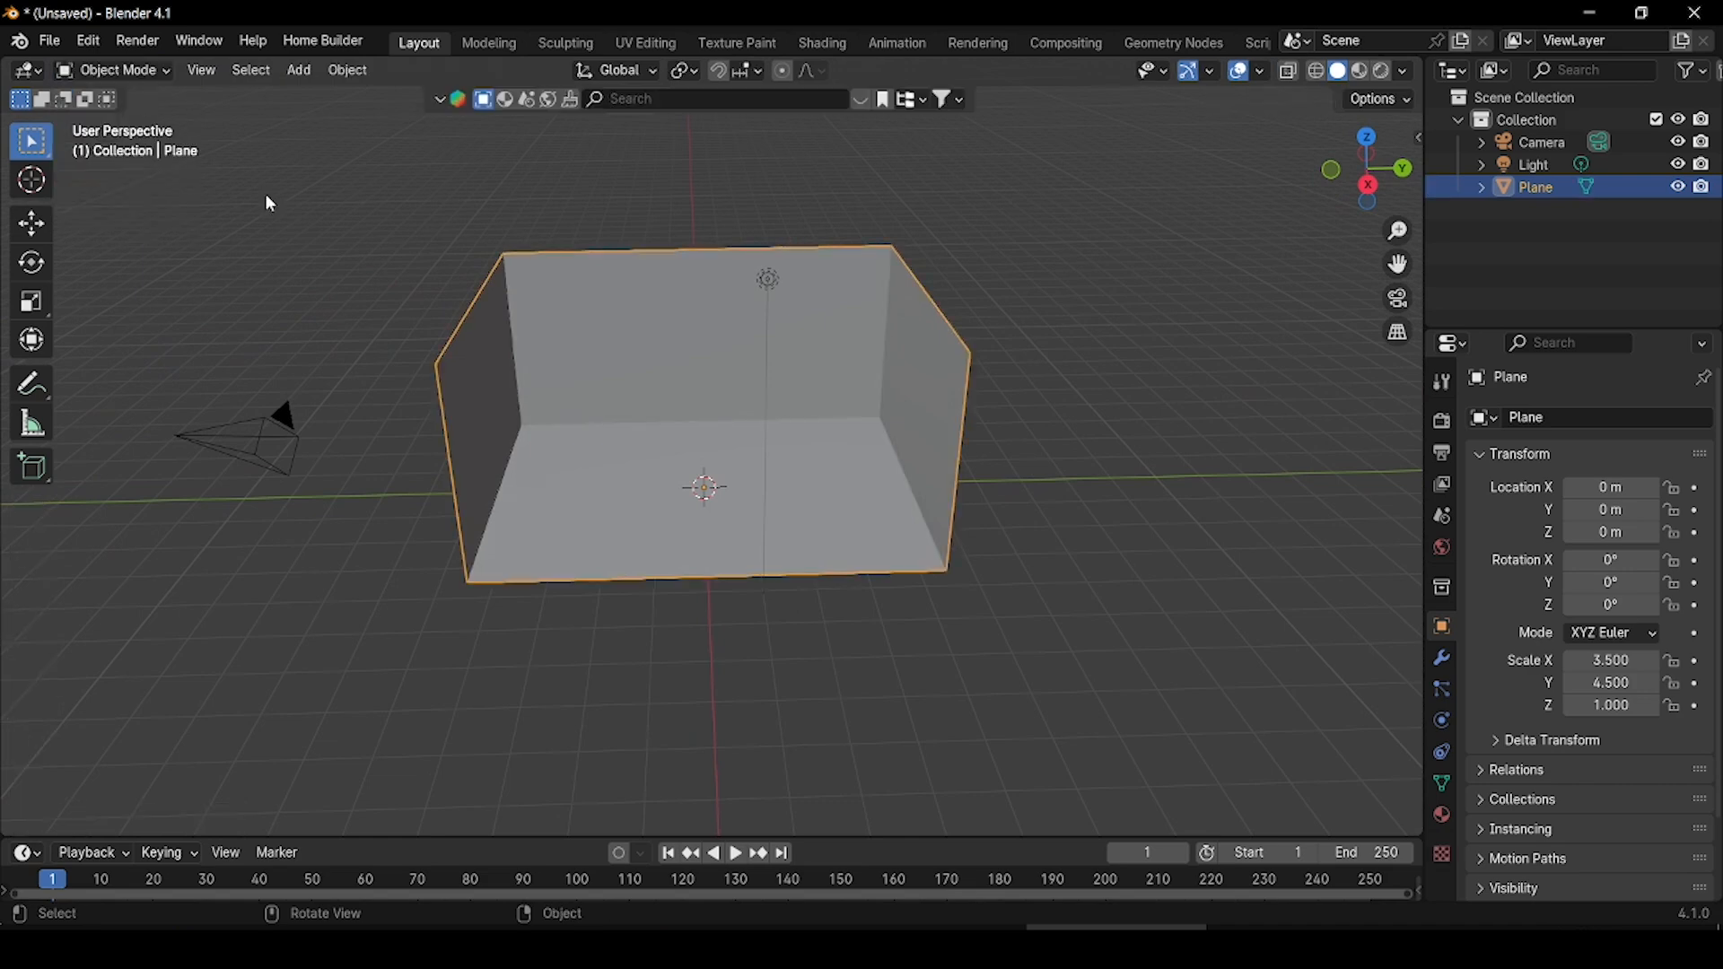
- Add a Solidify modifier to the room mesh with a thickness of 0.03 m
left_click(1443, 660)
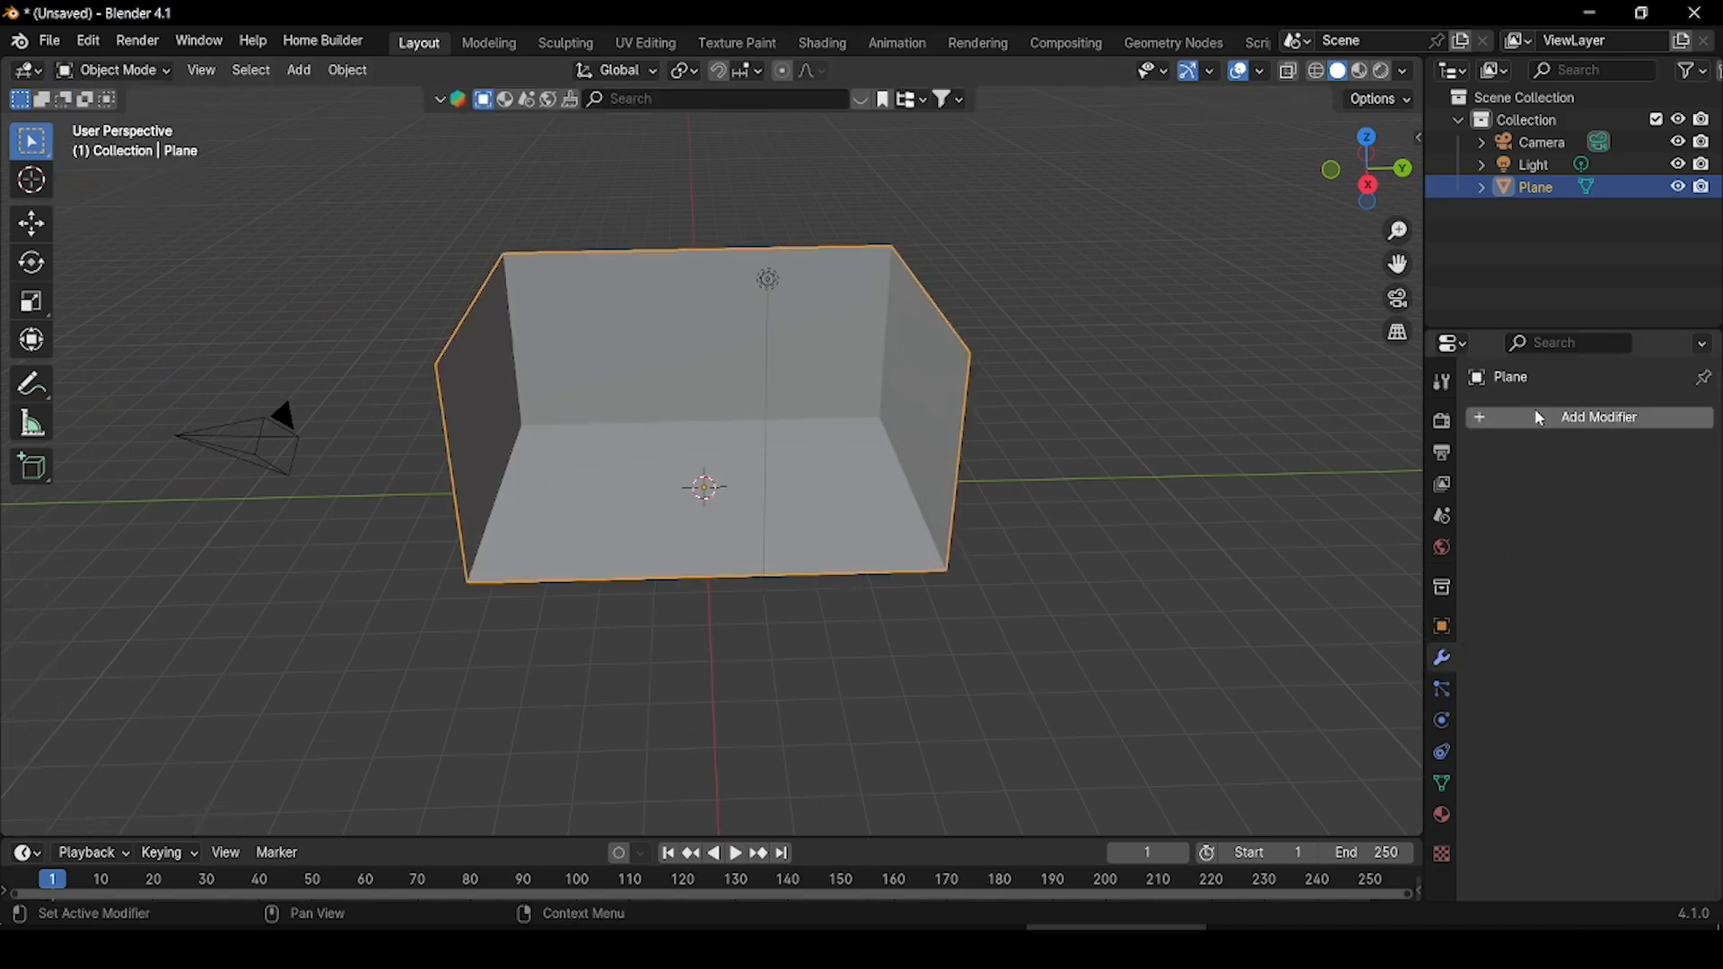
left_click(1534, 411)
left_click(1524, 405)
left_click(1362, 447)
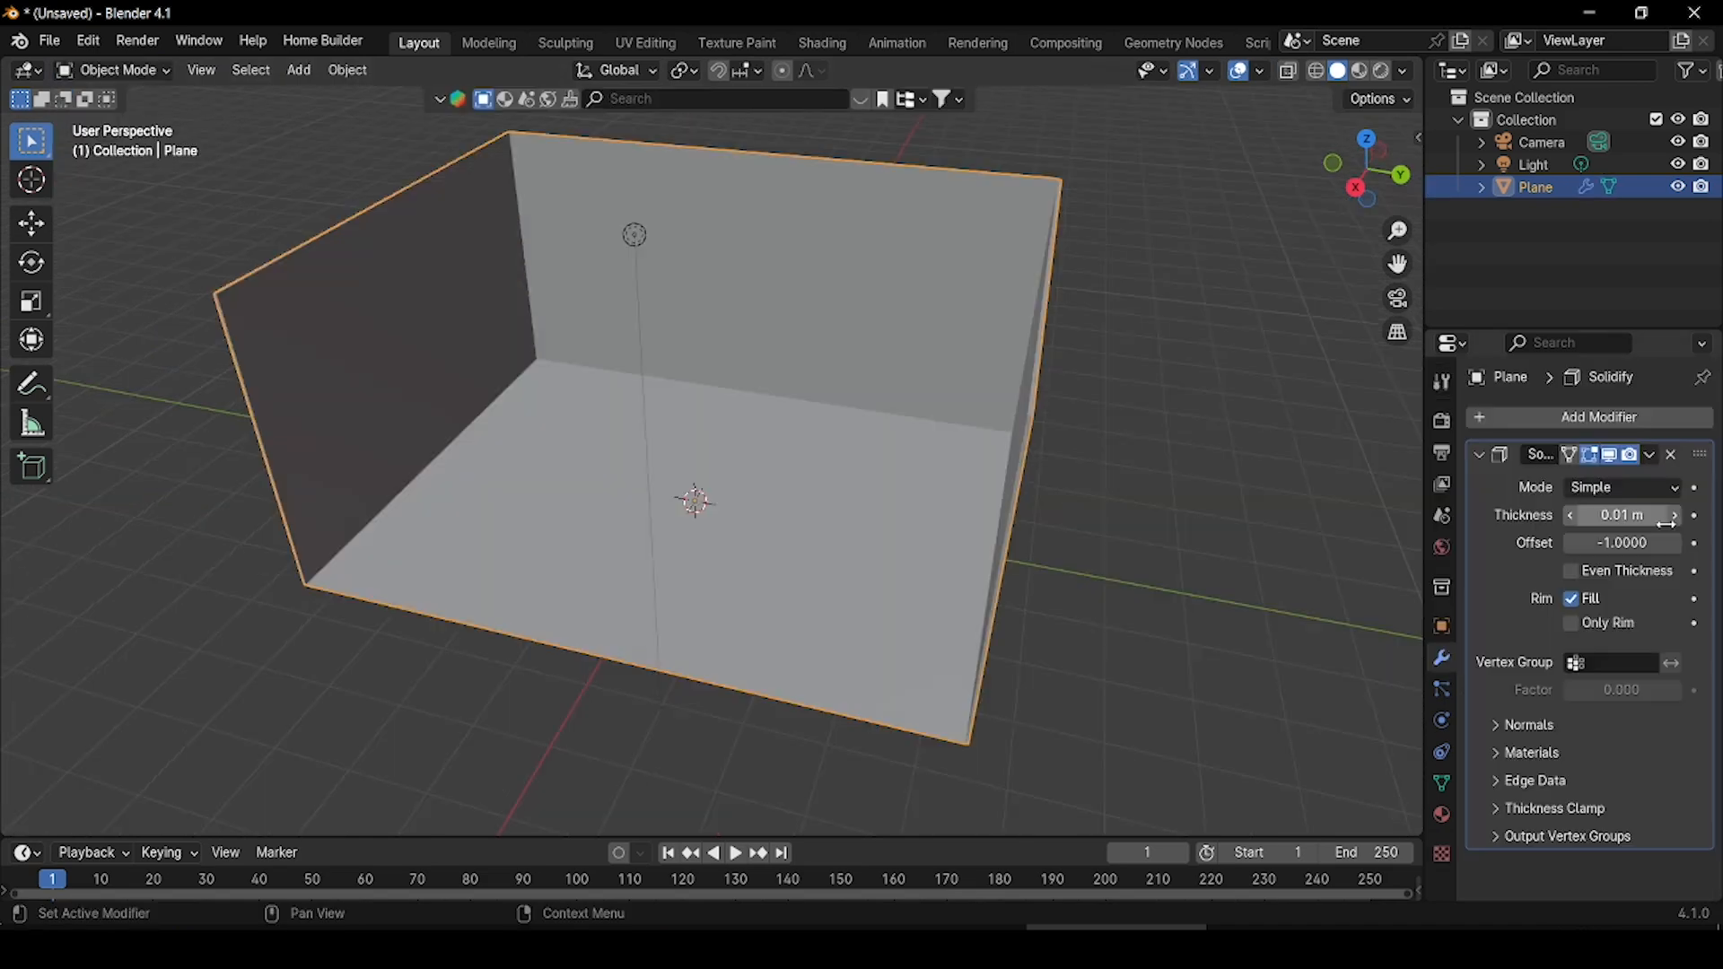
left_click(1672, 518)
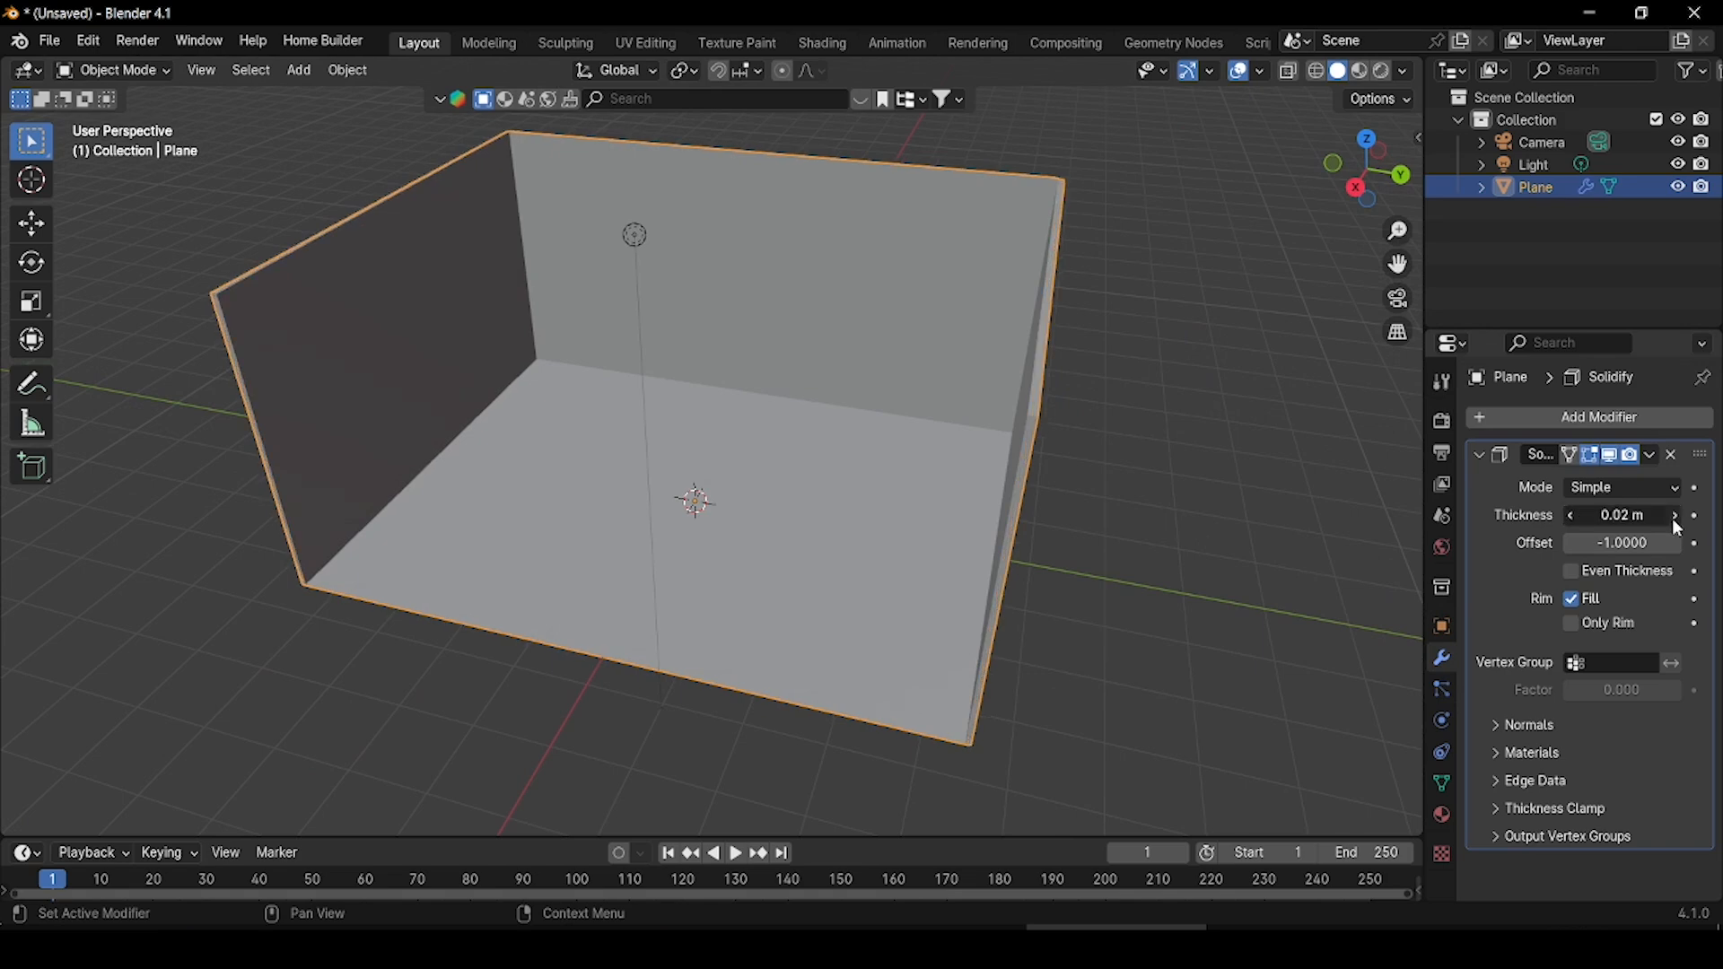
left_click(1671, 519)
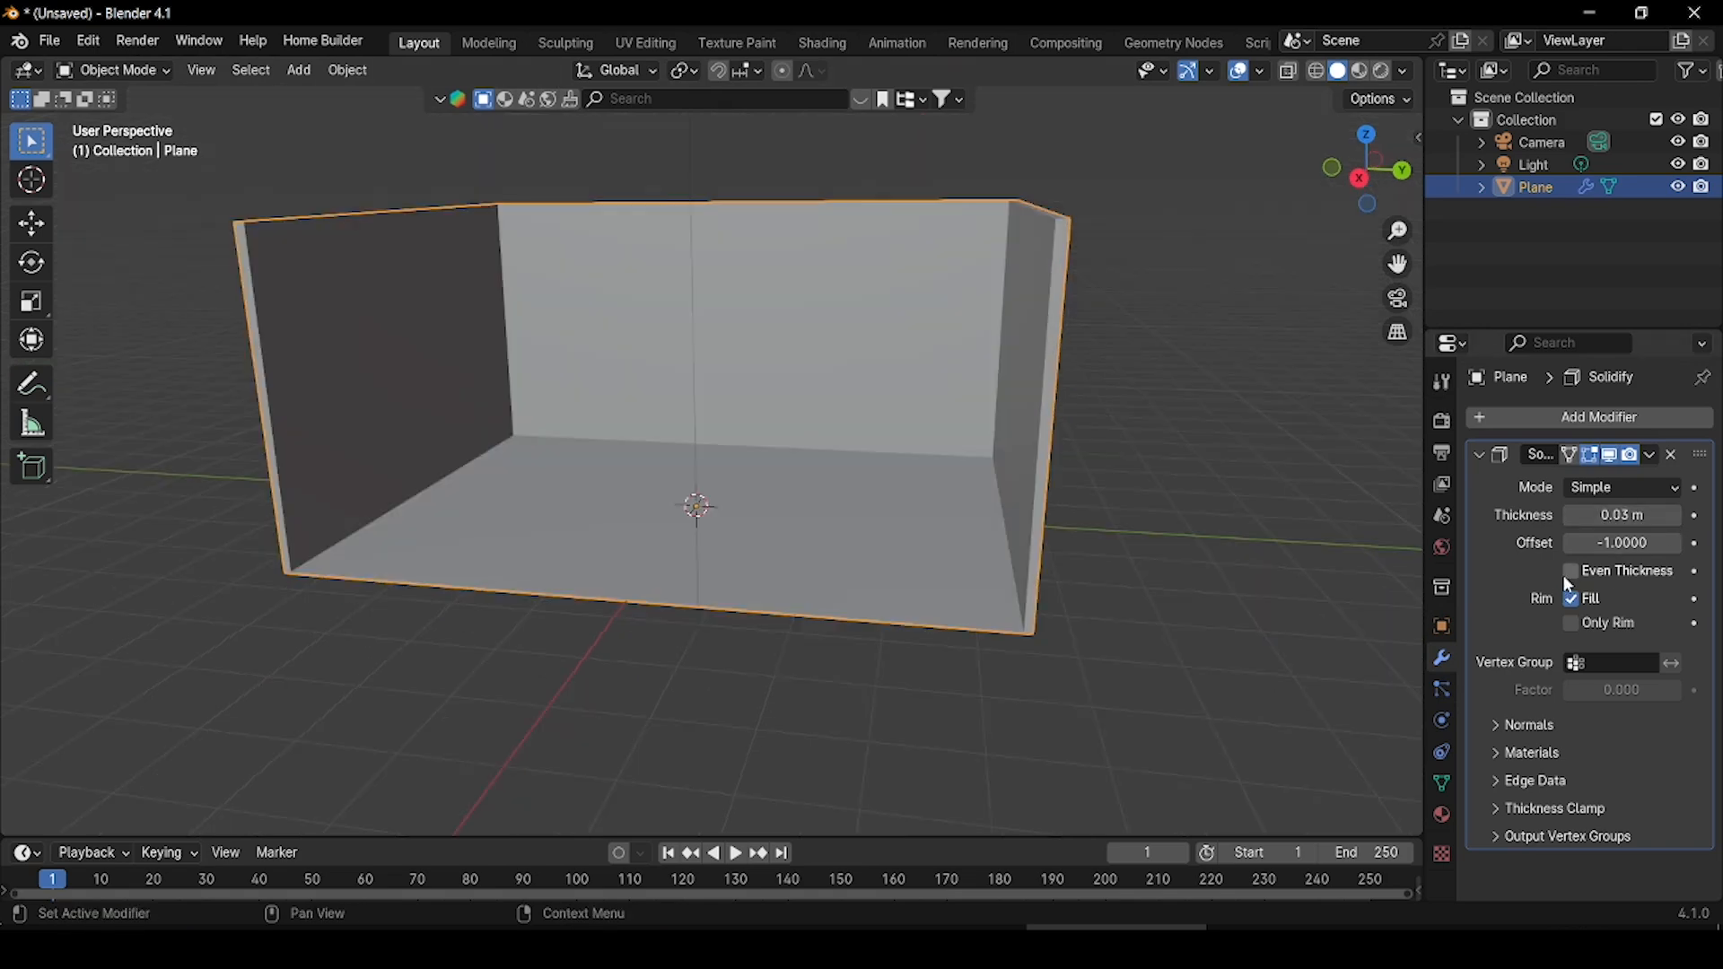
- Enable Even Thickness on the Solidify modifier and apply the modifier to the room
left_click(1570, 572)
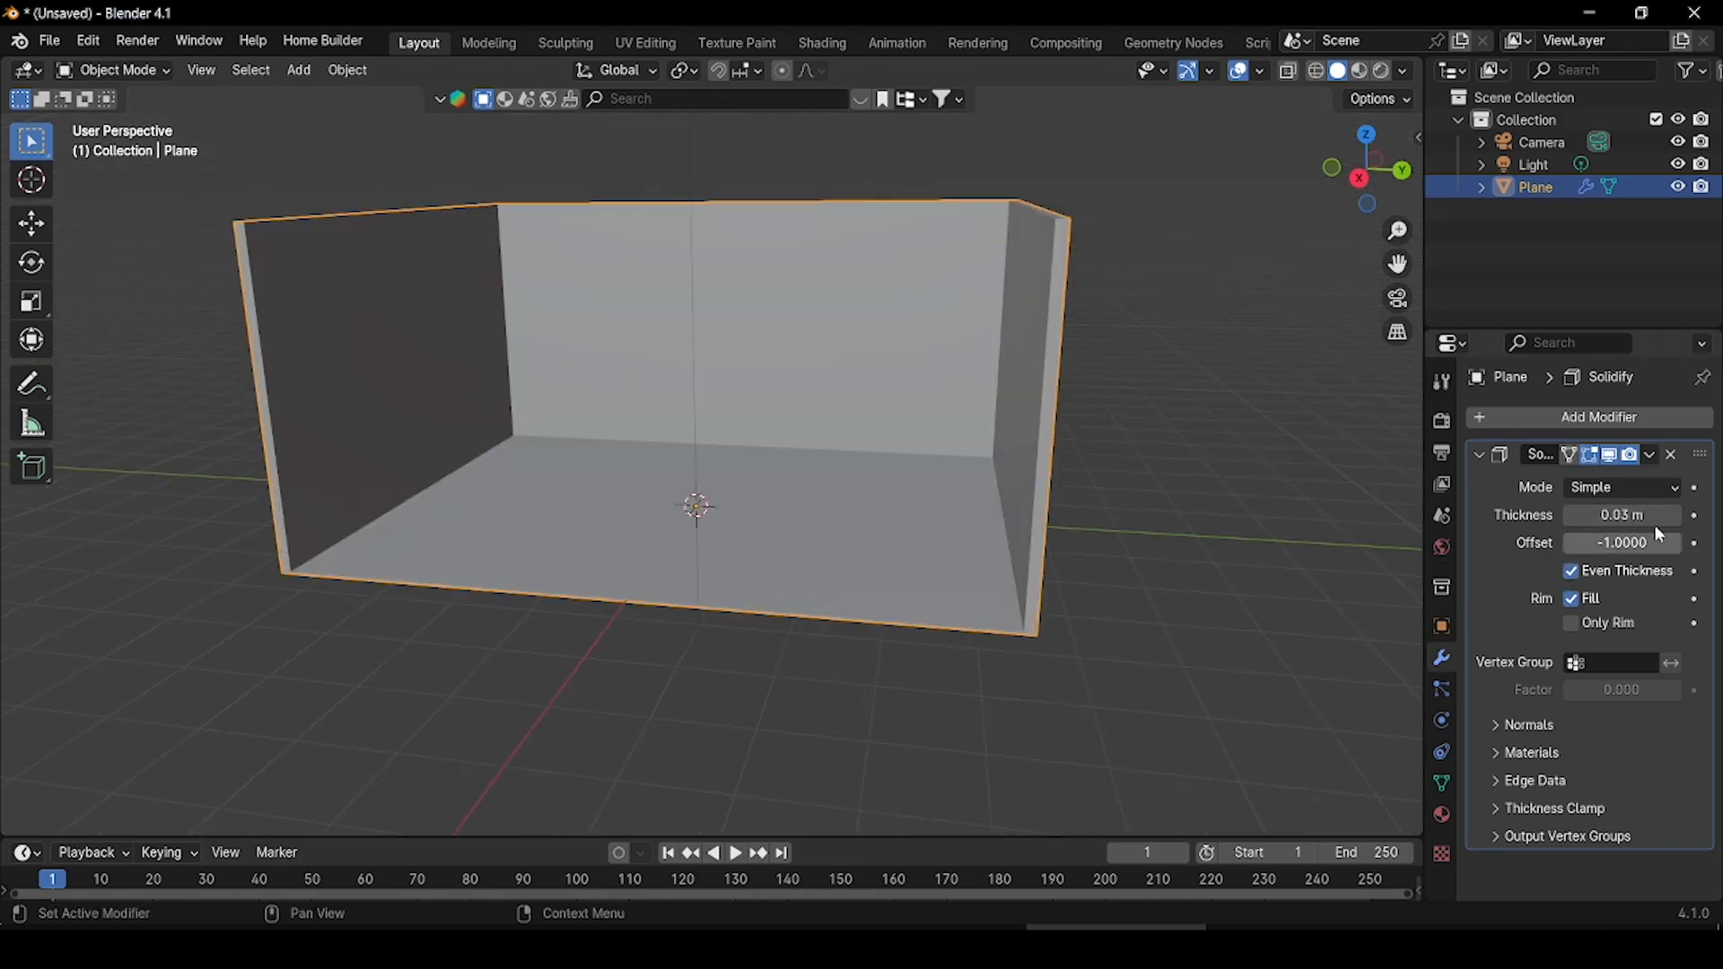
left_click(1649, 455)
left_click(1525, 480)
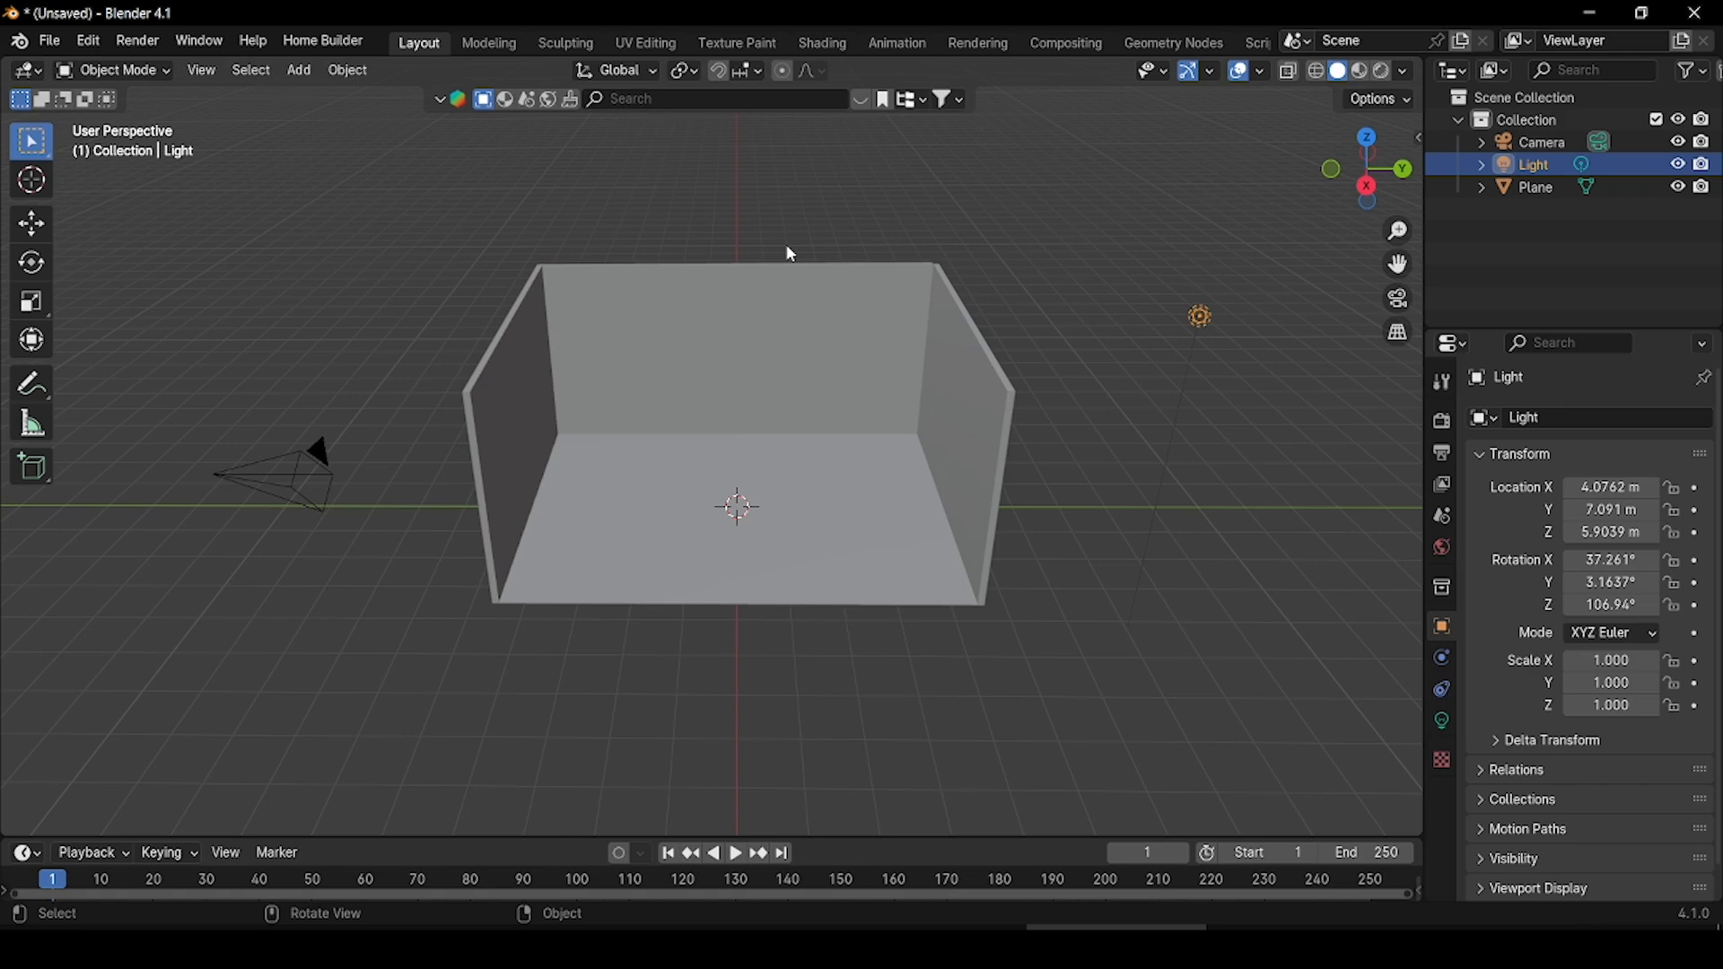
- Import the white carpet model and scale it down to roughly fit the room
scroll(401, 173, "up", 2)
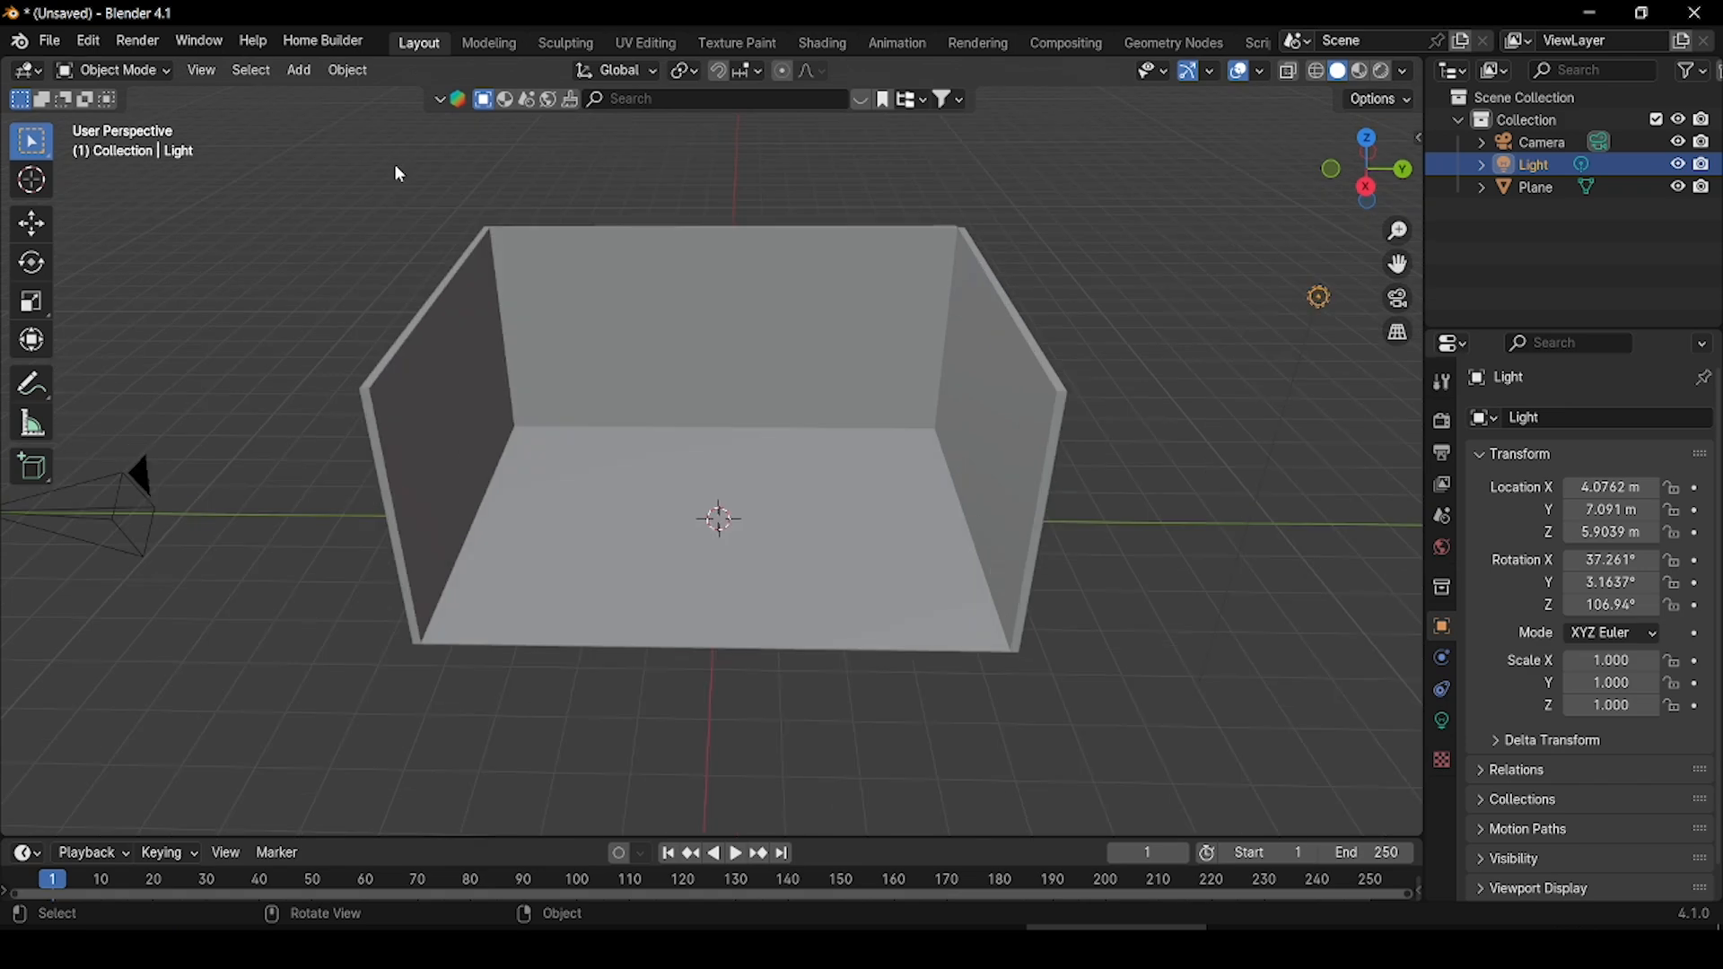
left_click(49, 42)
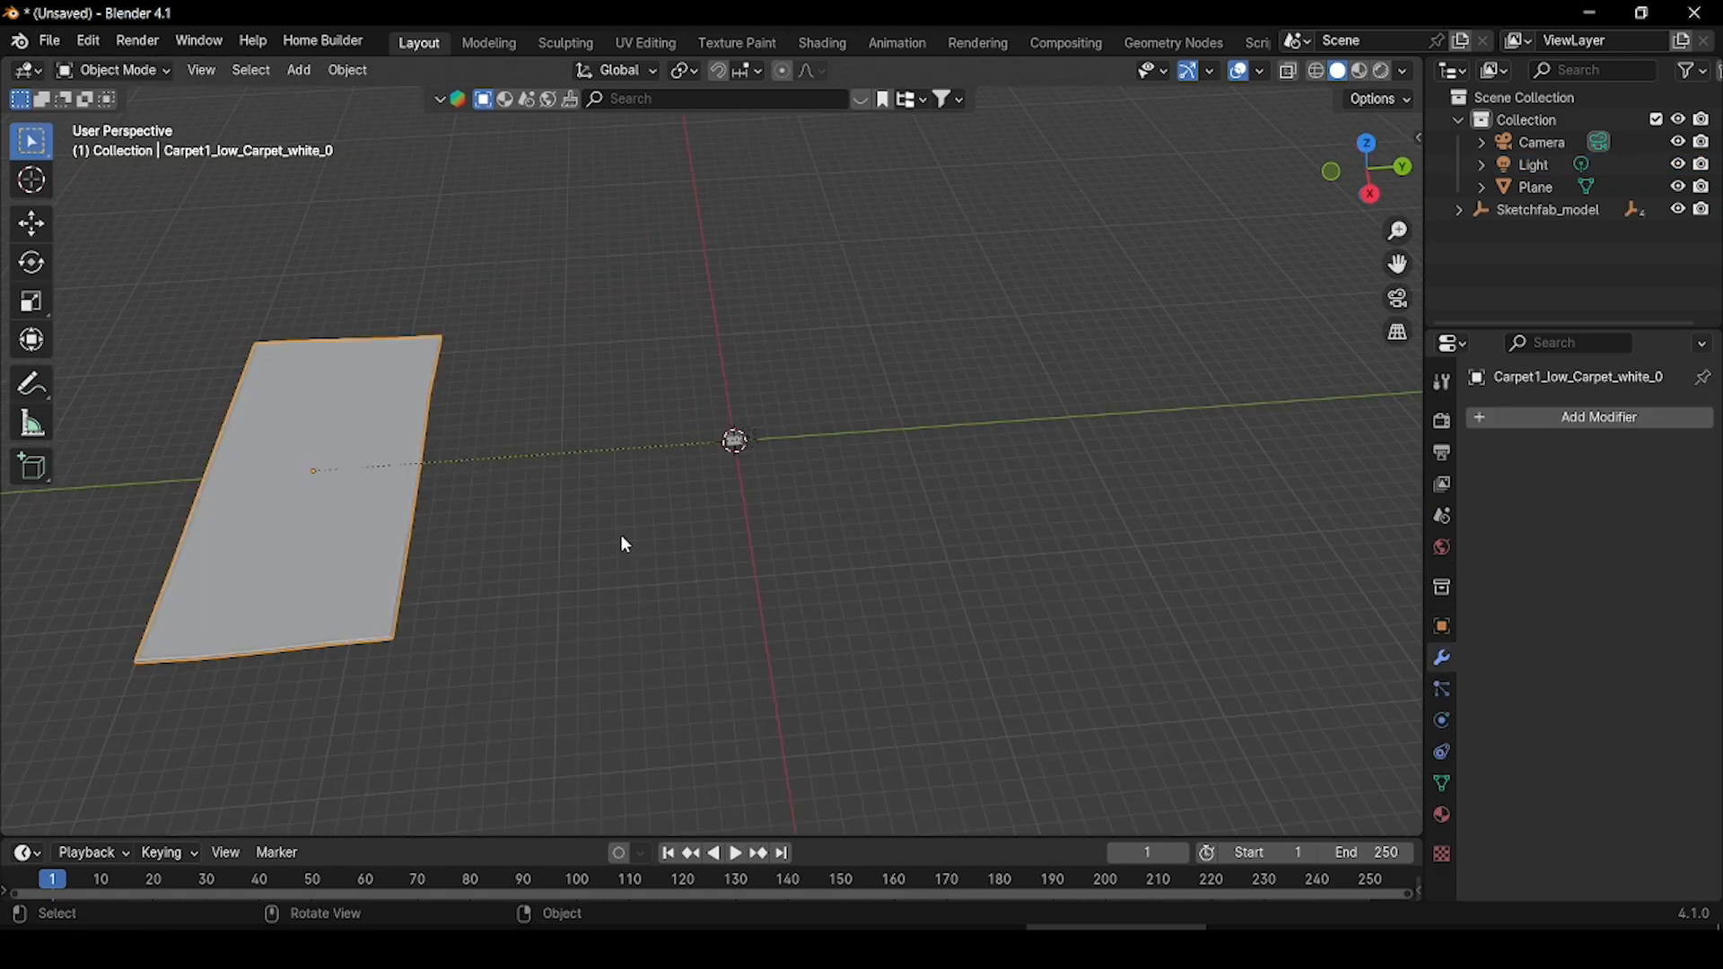
mouse_move(621, 538)
middle_mouse_down()
mouse_move(607, 535)
mouse_move(632, 524)
middle_mouse_up()
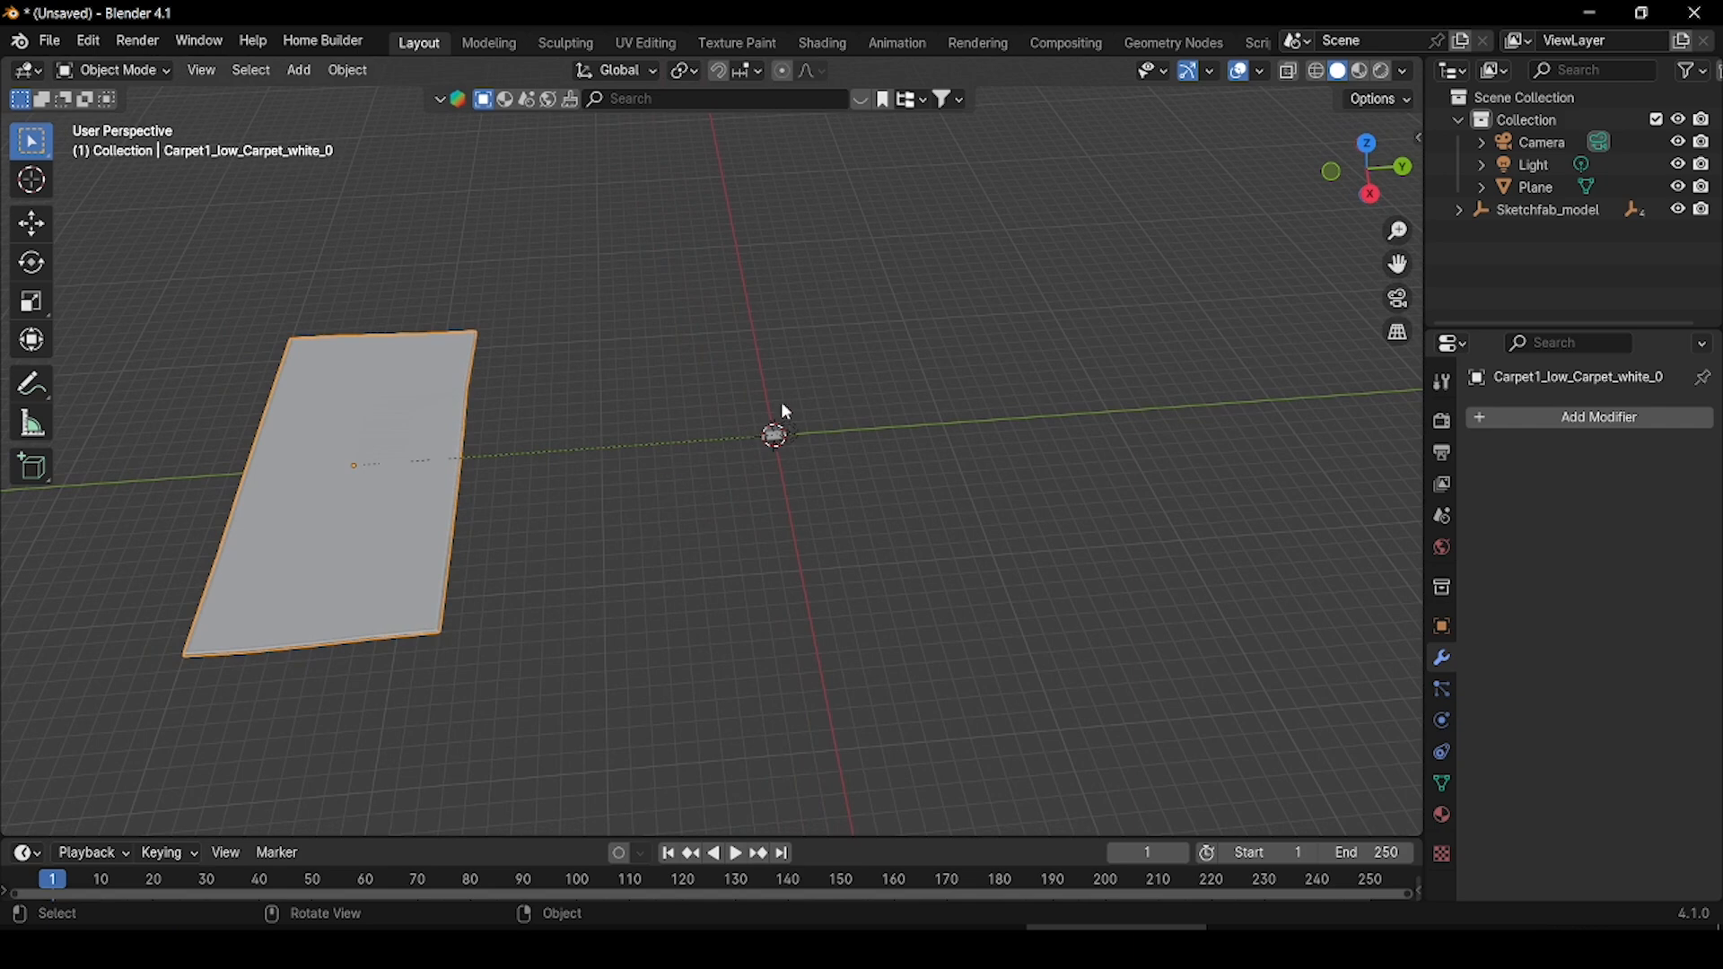
key("s")
left_click(370, 466)
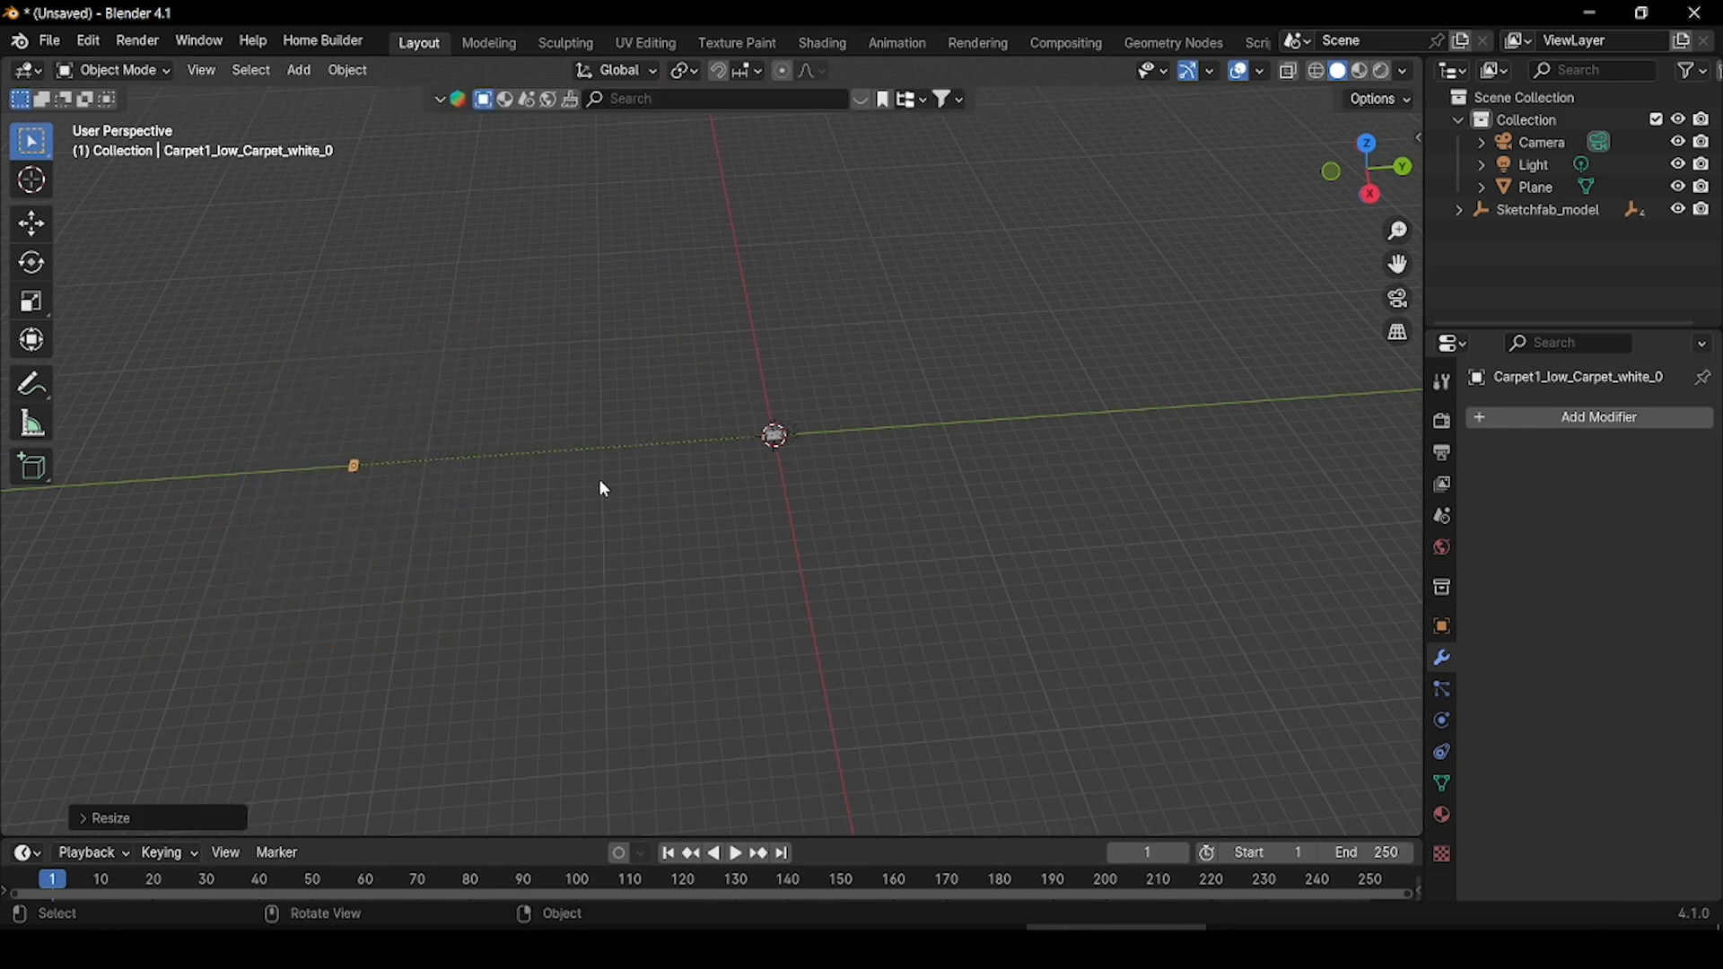
- Move the carpet along Y onto the room's floor and rotate it about 90° around the vertical axis
key("g")
key("y")
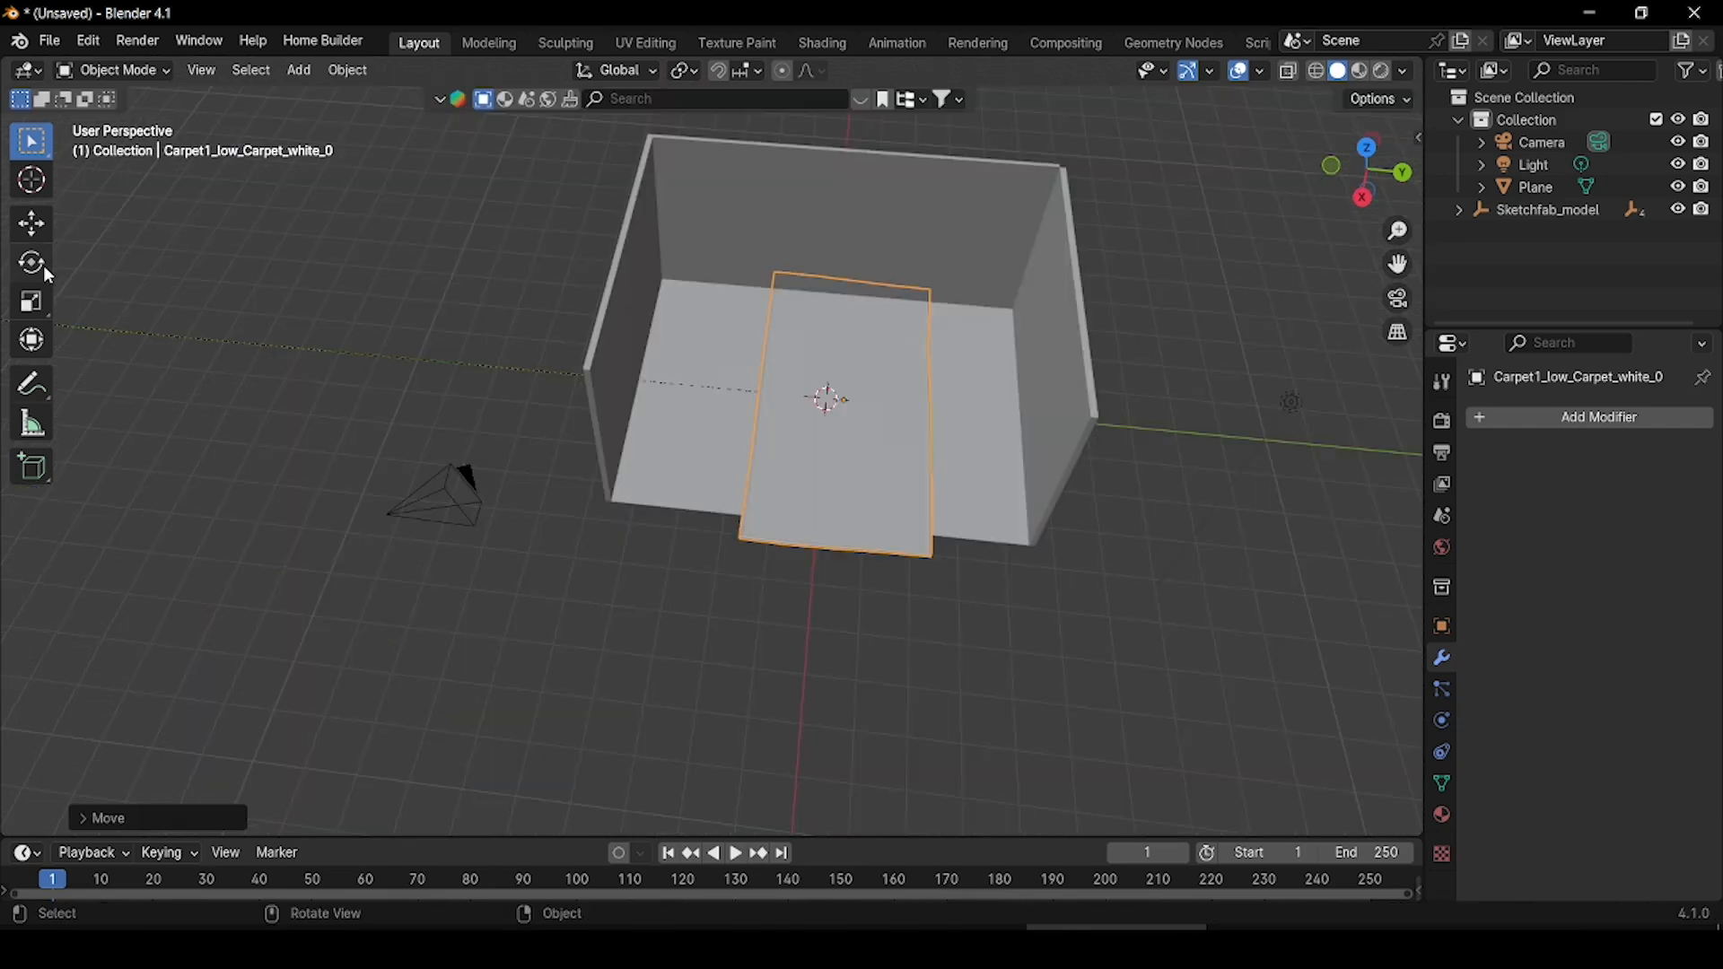
left_click(39, 268)
left_click_drag(880, 443, 1025, 361)
left_click(32, 222)
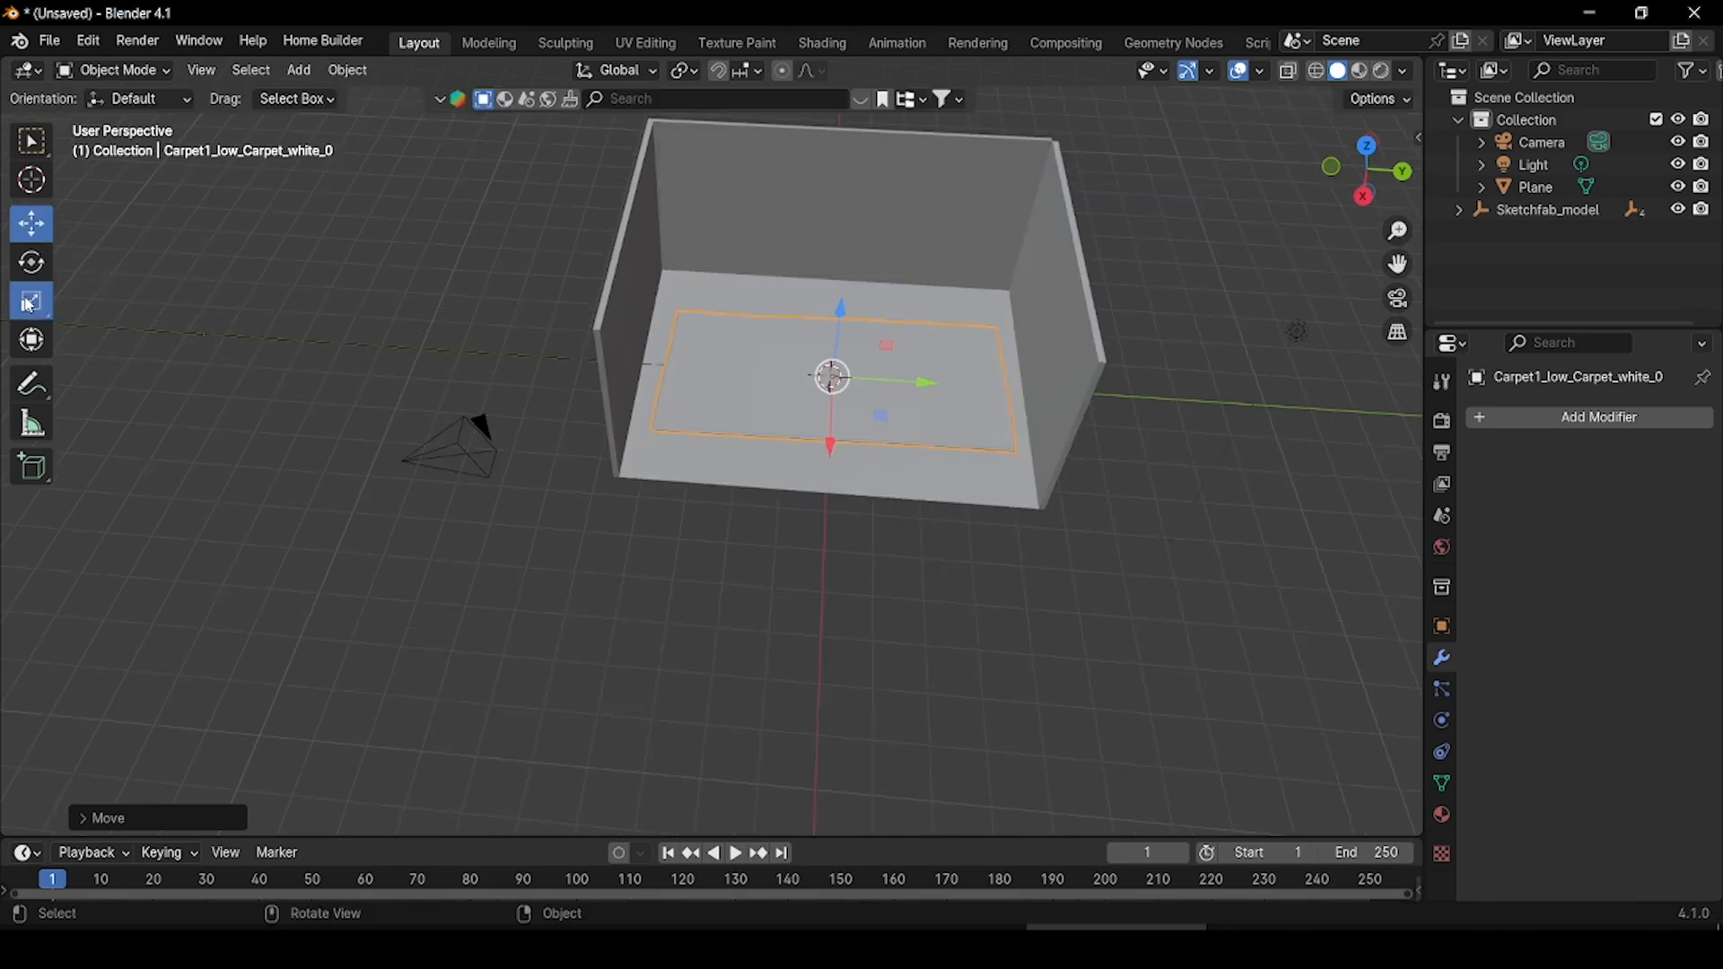
- Stretch the carpet along X and Y until it nearly fills the floor, and preview the scene's materials
left_click(29, 305)
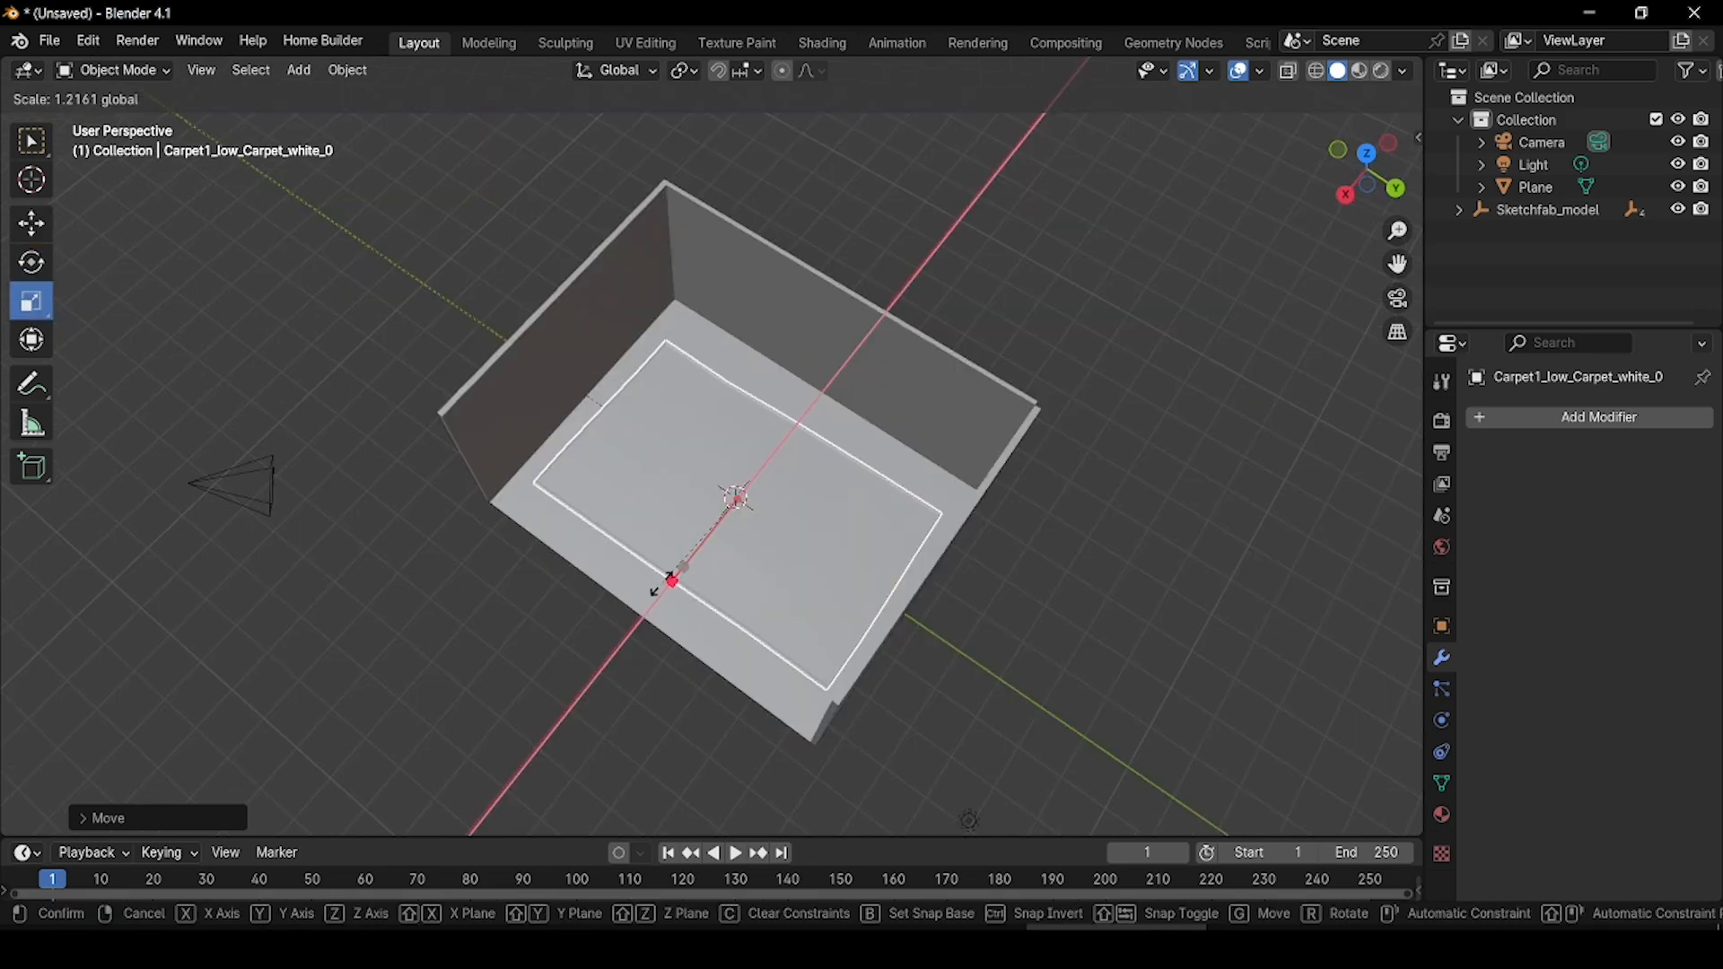
left_click_drag(665, 584, 654, 603)
left_click_drag(809, 547, 818, 551)
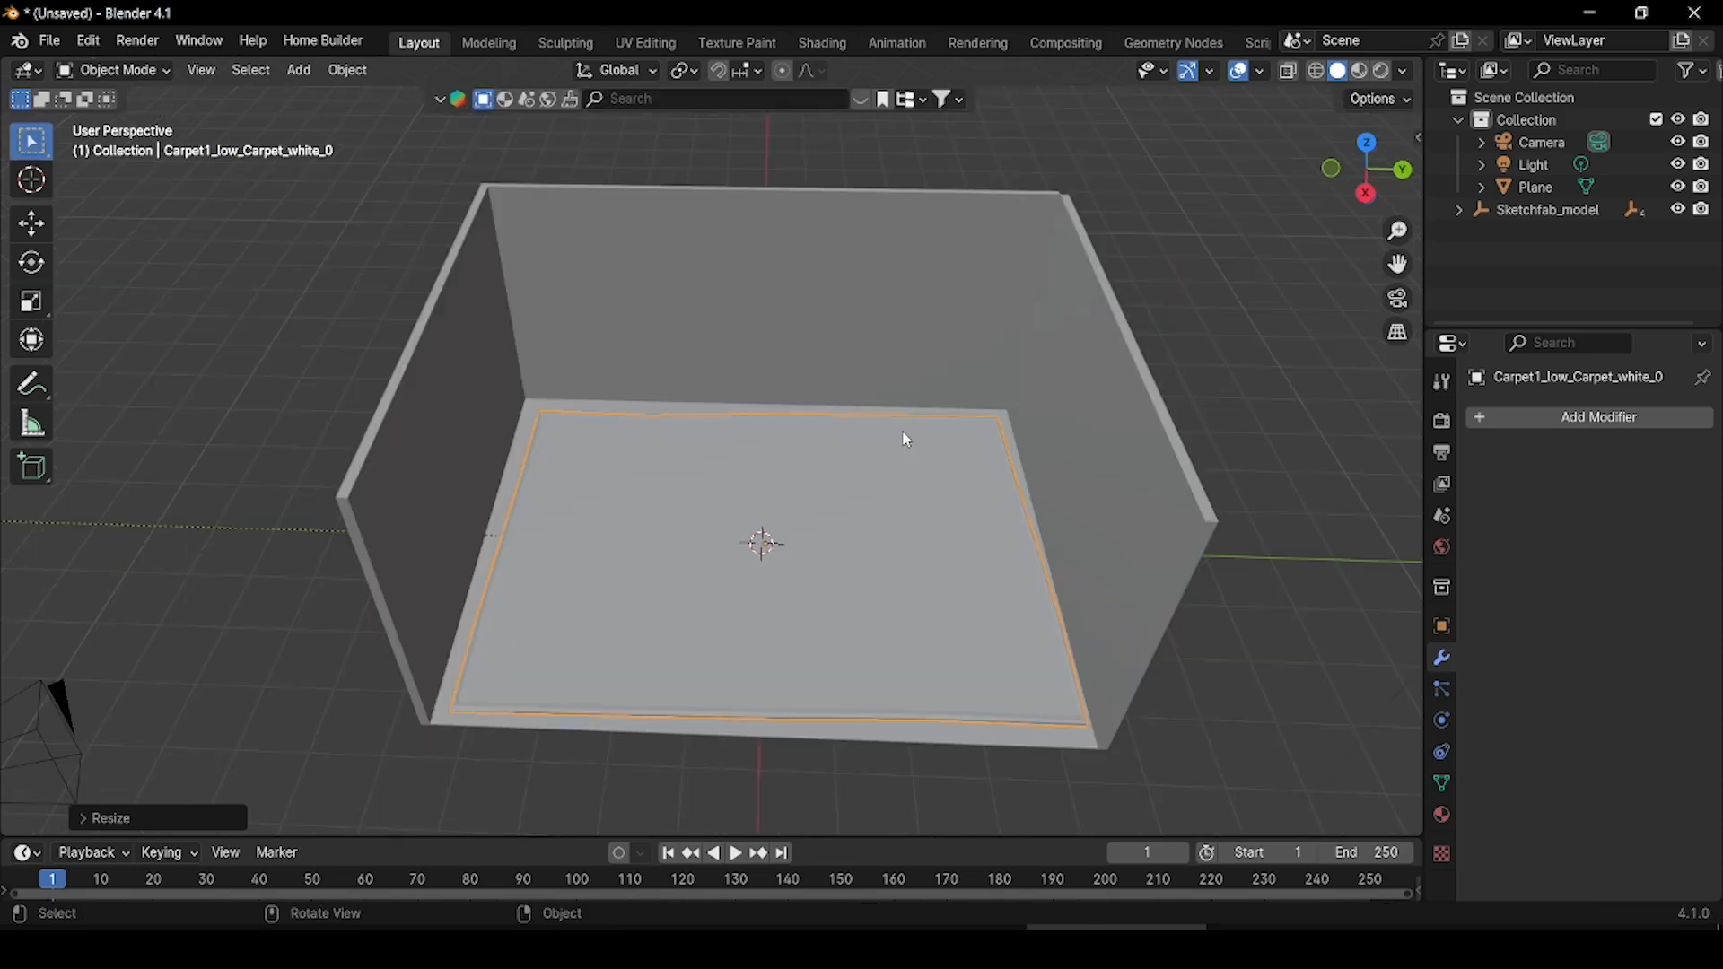
left_click(1360, 72)
scroll(981, 554, "down", 5)
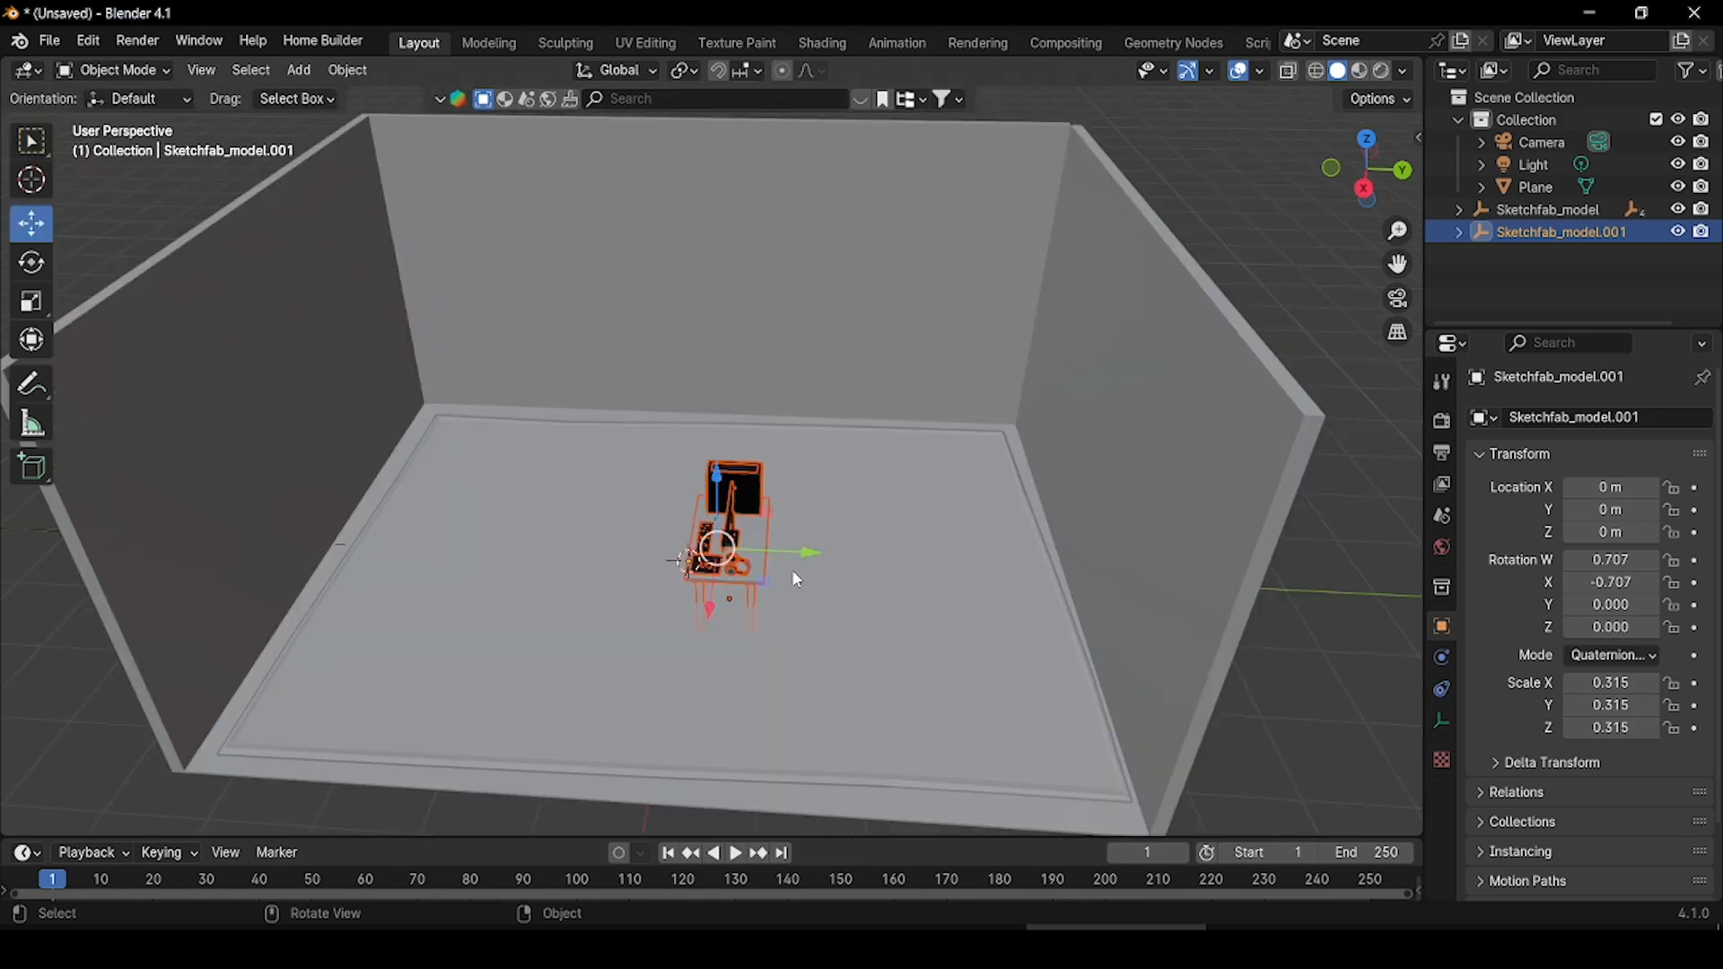
- Raise the computer desk model to a Z location of about 0.82 m and rotate it about 90° around the vertical axis
middle_click_drag(792, 569, 734, 269)
left_click_drag(734, 269, 739, 202)
middle_click_drag(799, 354, 799, 467)
left_click(32, 262)
left_click_drag(804, 612, 713, 449)
- From the top view, move the desk along X to about -2.5 m, close to the back wall
key("KP_7")
left_click(32, 224)
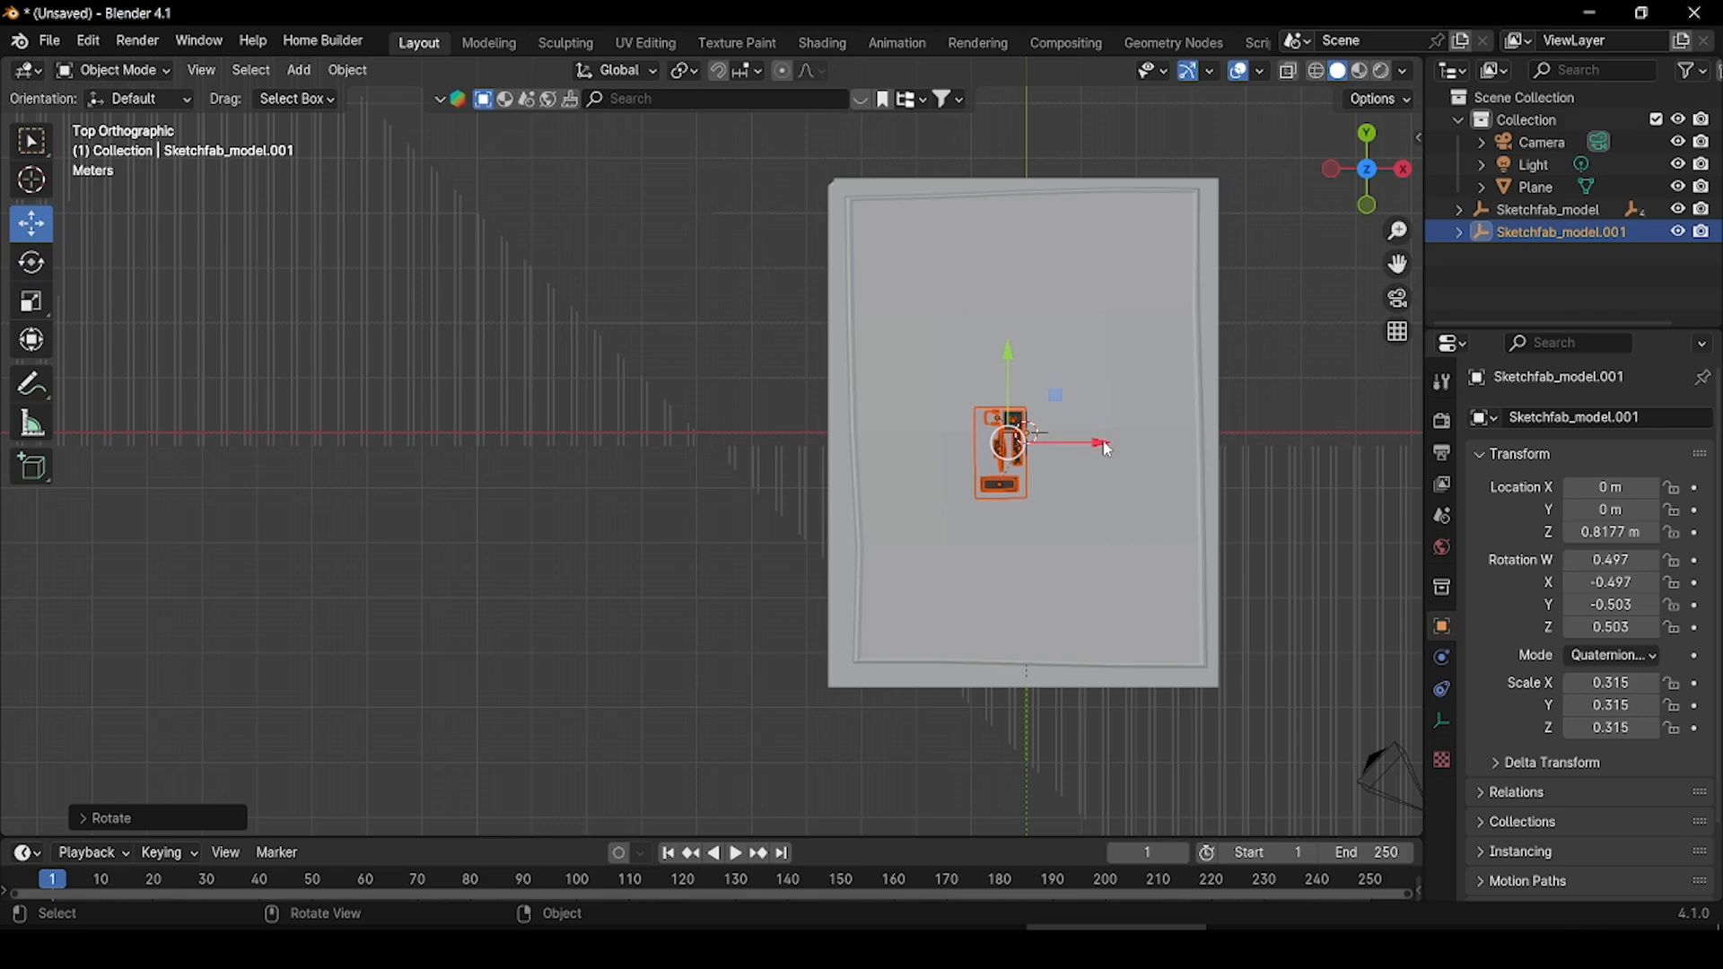
left_click_drag(1109, 449, 951, 444)
middle_click_drag(951, 444, 696, 246)
- Enlarge the desk slightly to a scale of about 0.334 and adjust its height along Z to about 0.821 m
key("s")
left_click(832, 389)
key("g")
key("z")
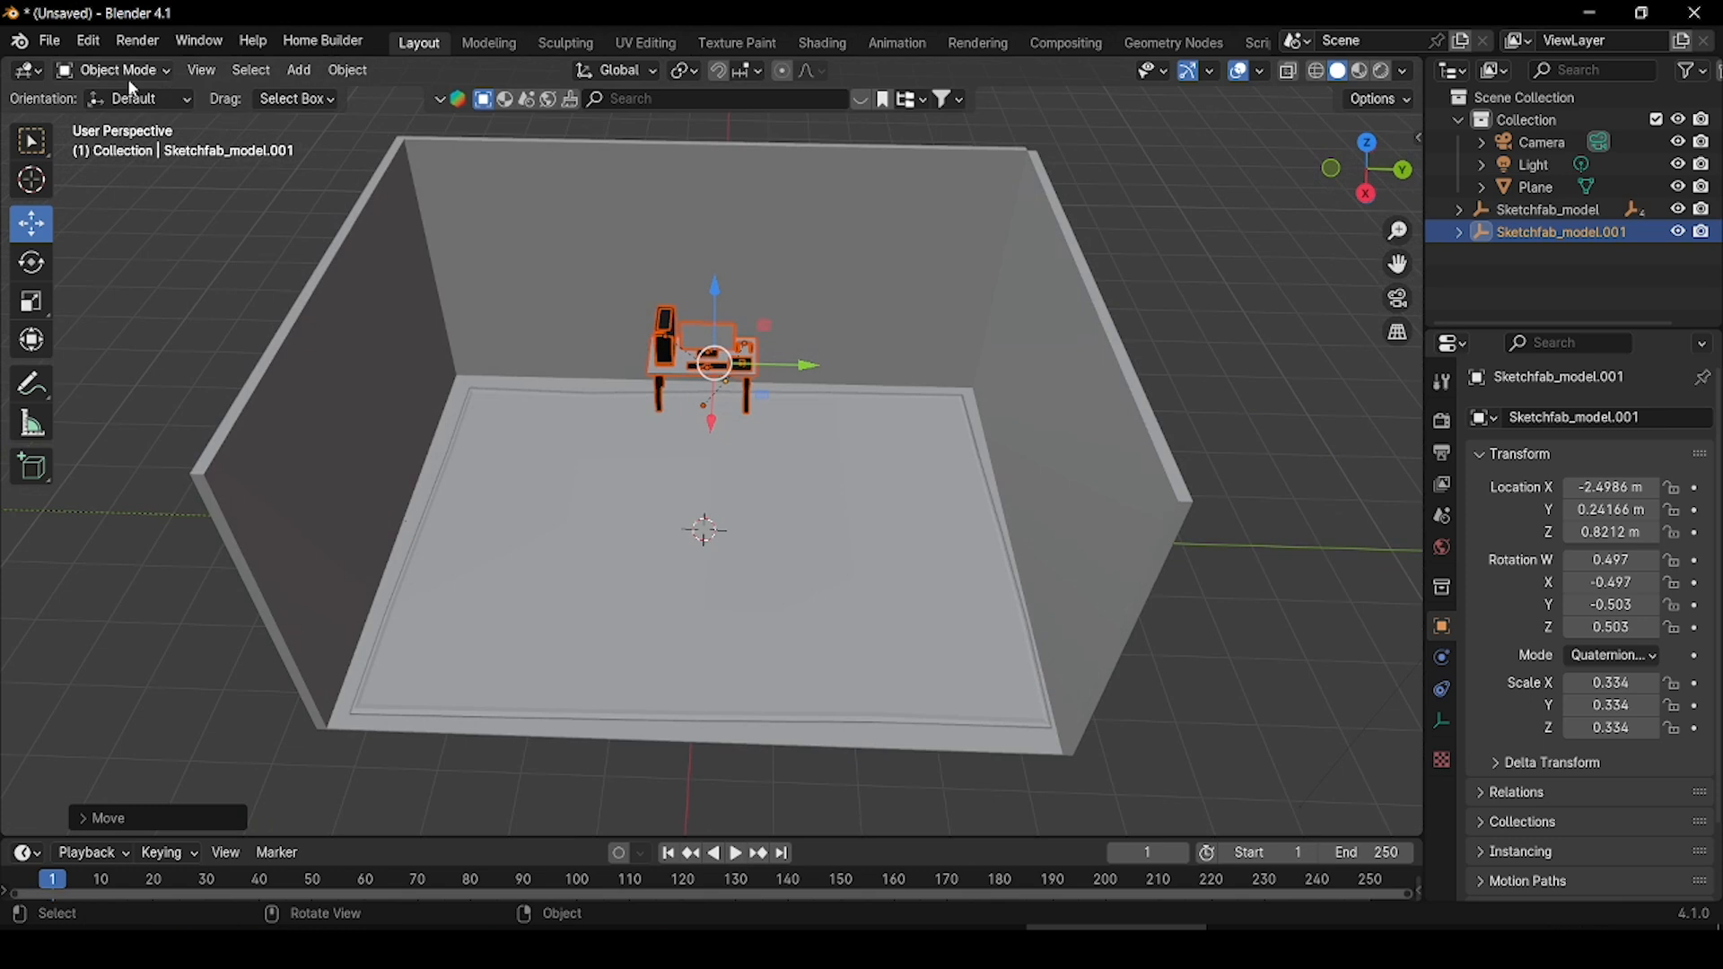
- Enlarge the gaming chair model to a uniform scale of about 1.482
scroll(867, 426, "up", 2)
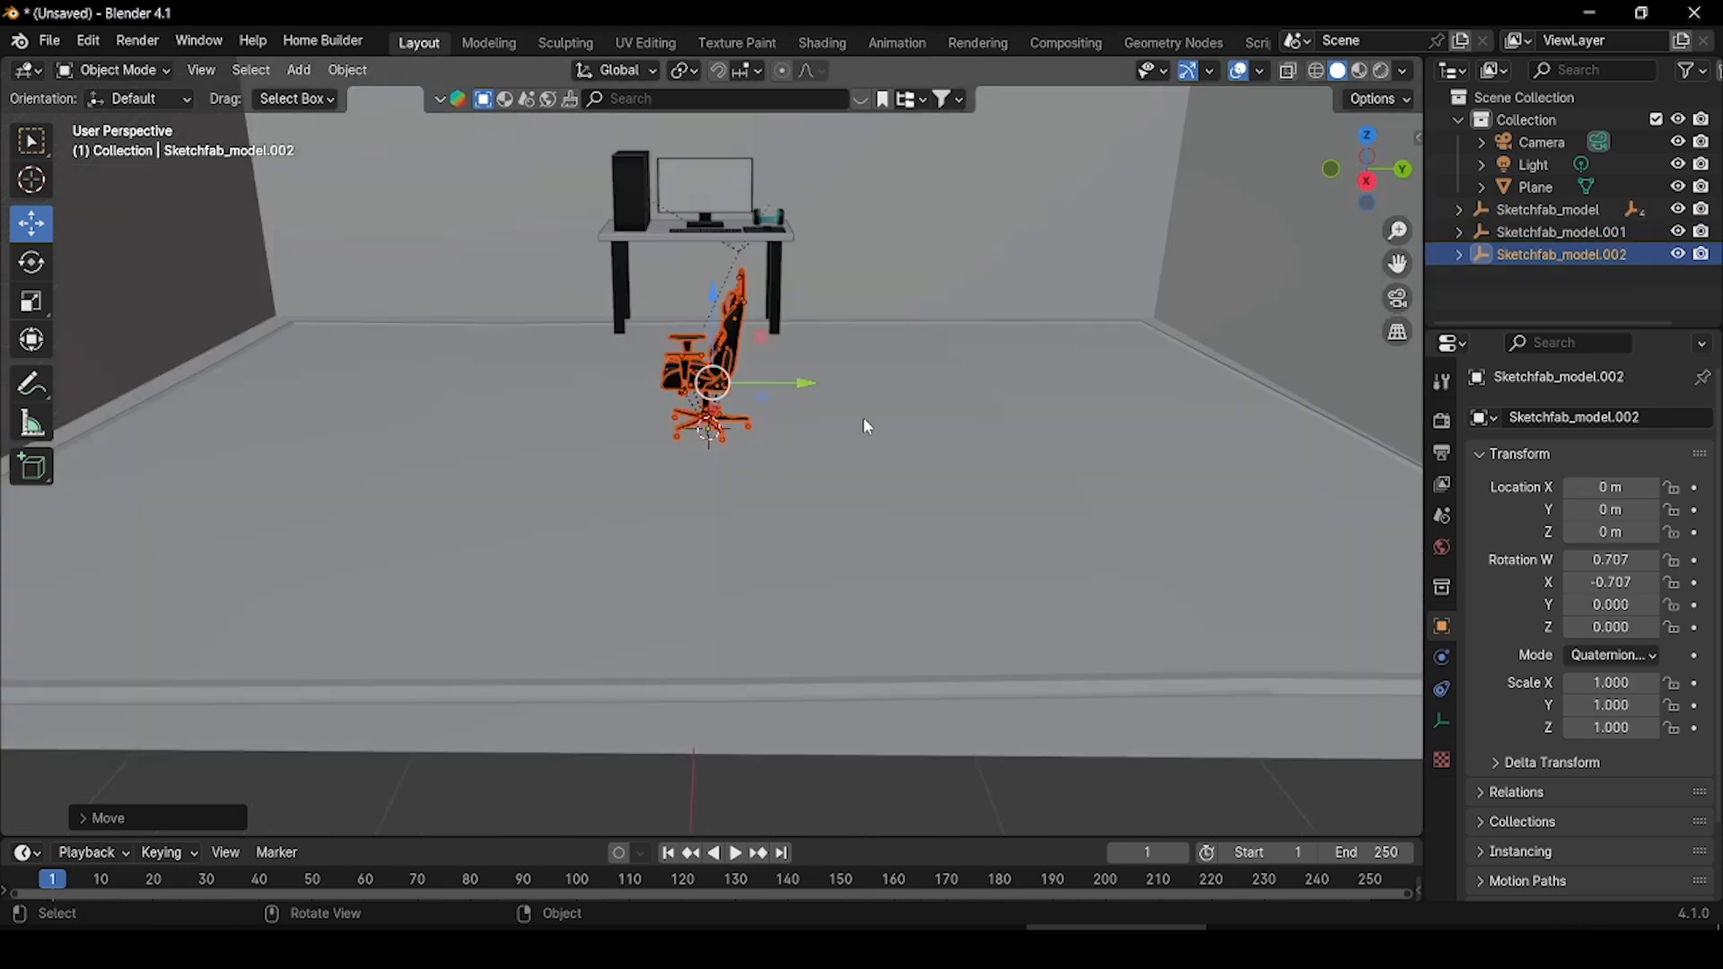
middle_click_drag(868, 427, 815, 463)
key("s")
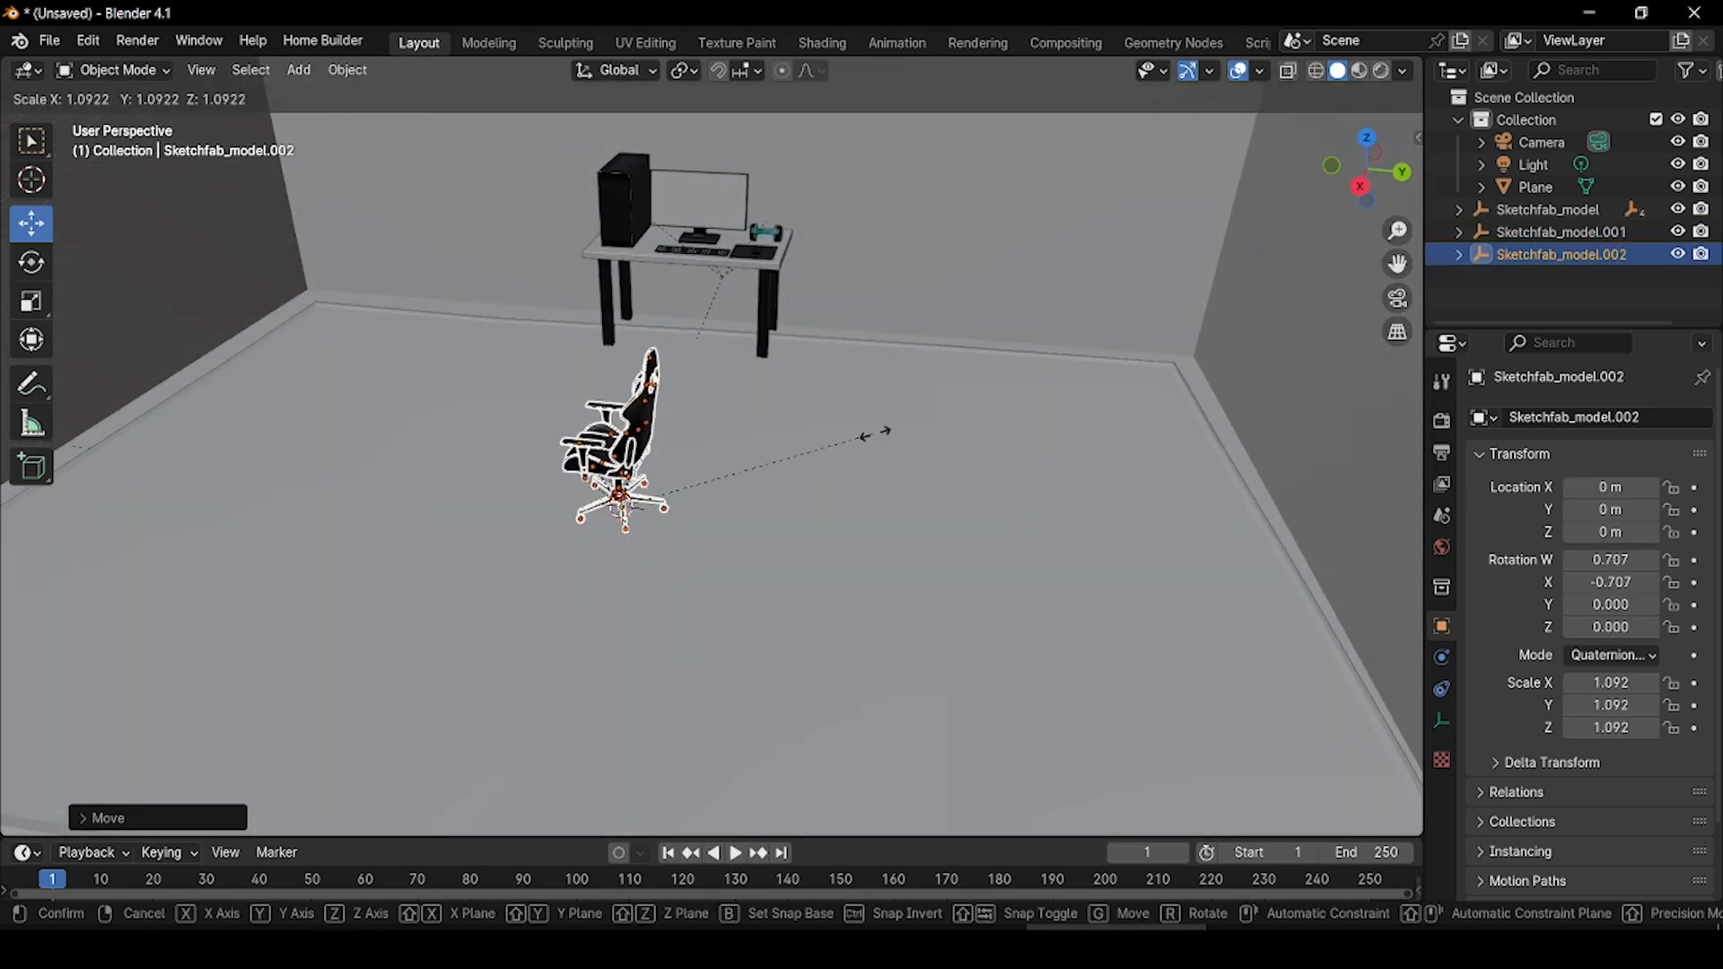
left_click(974, 435)
- Rotate the gaming chair about 90° around the vertical axis and move it along X up to the computer desk
left_click(31, 262)
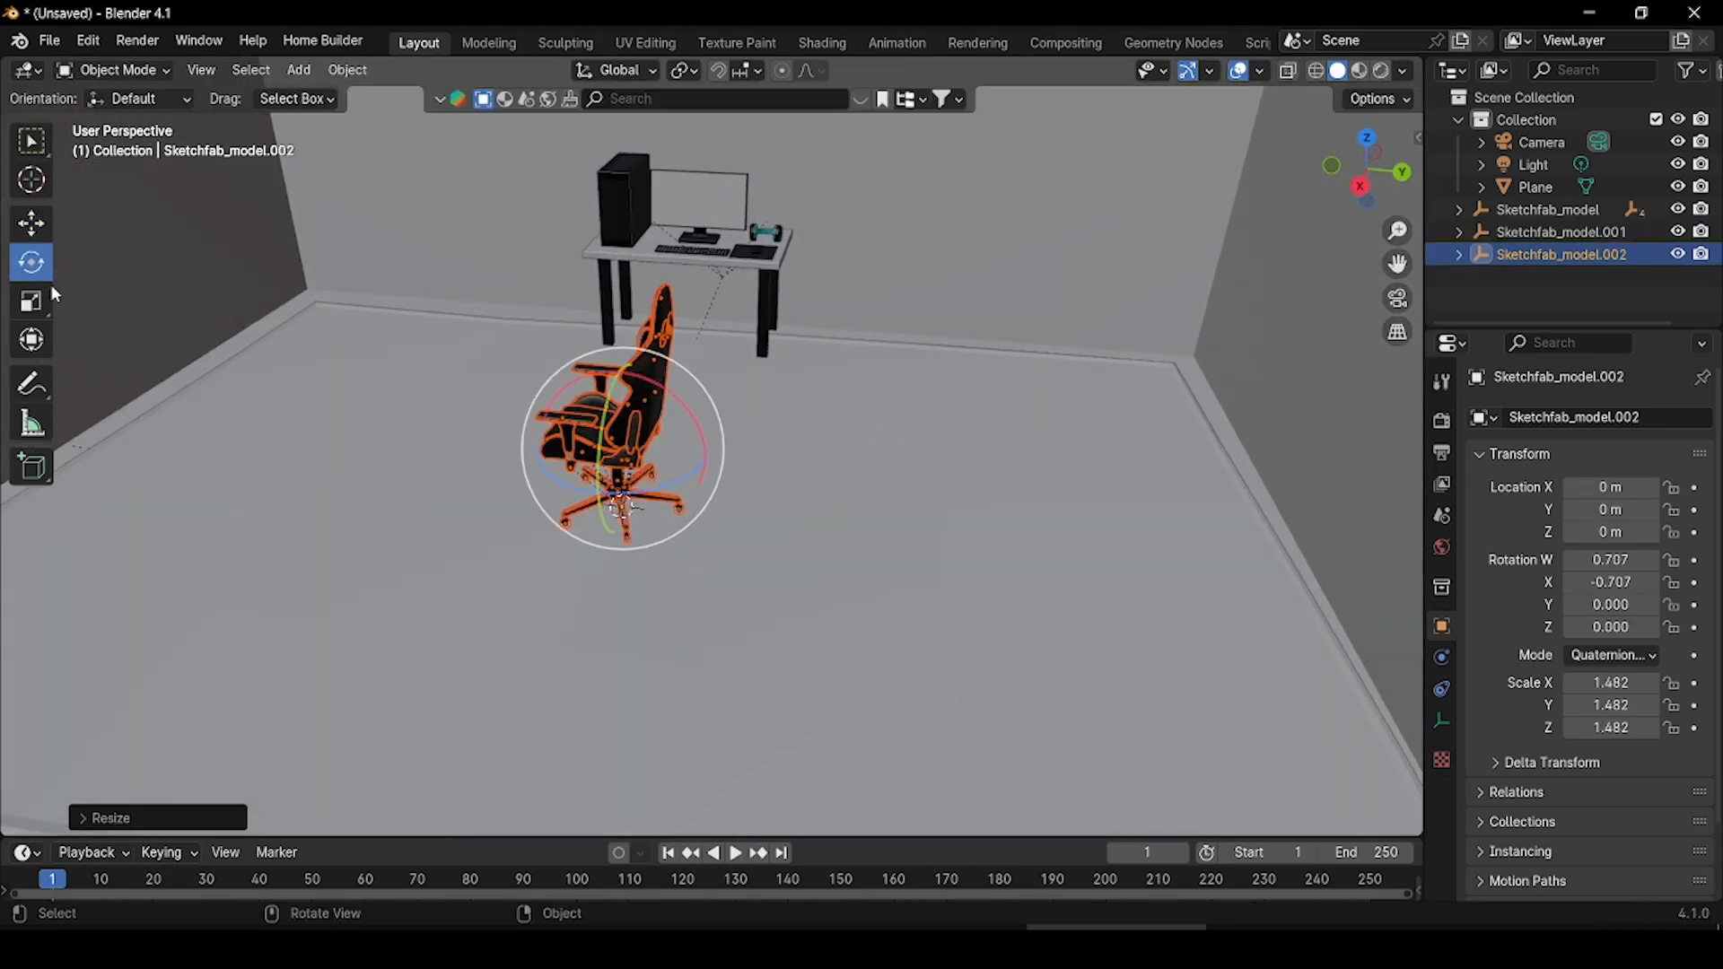
left_click_drag(632, 500, 709, 503)
left_click(31, 223)
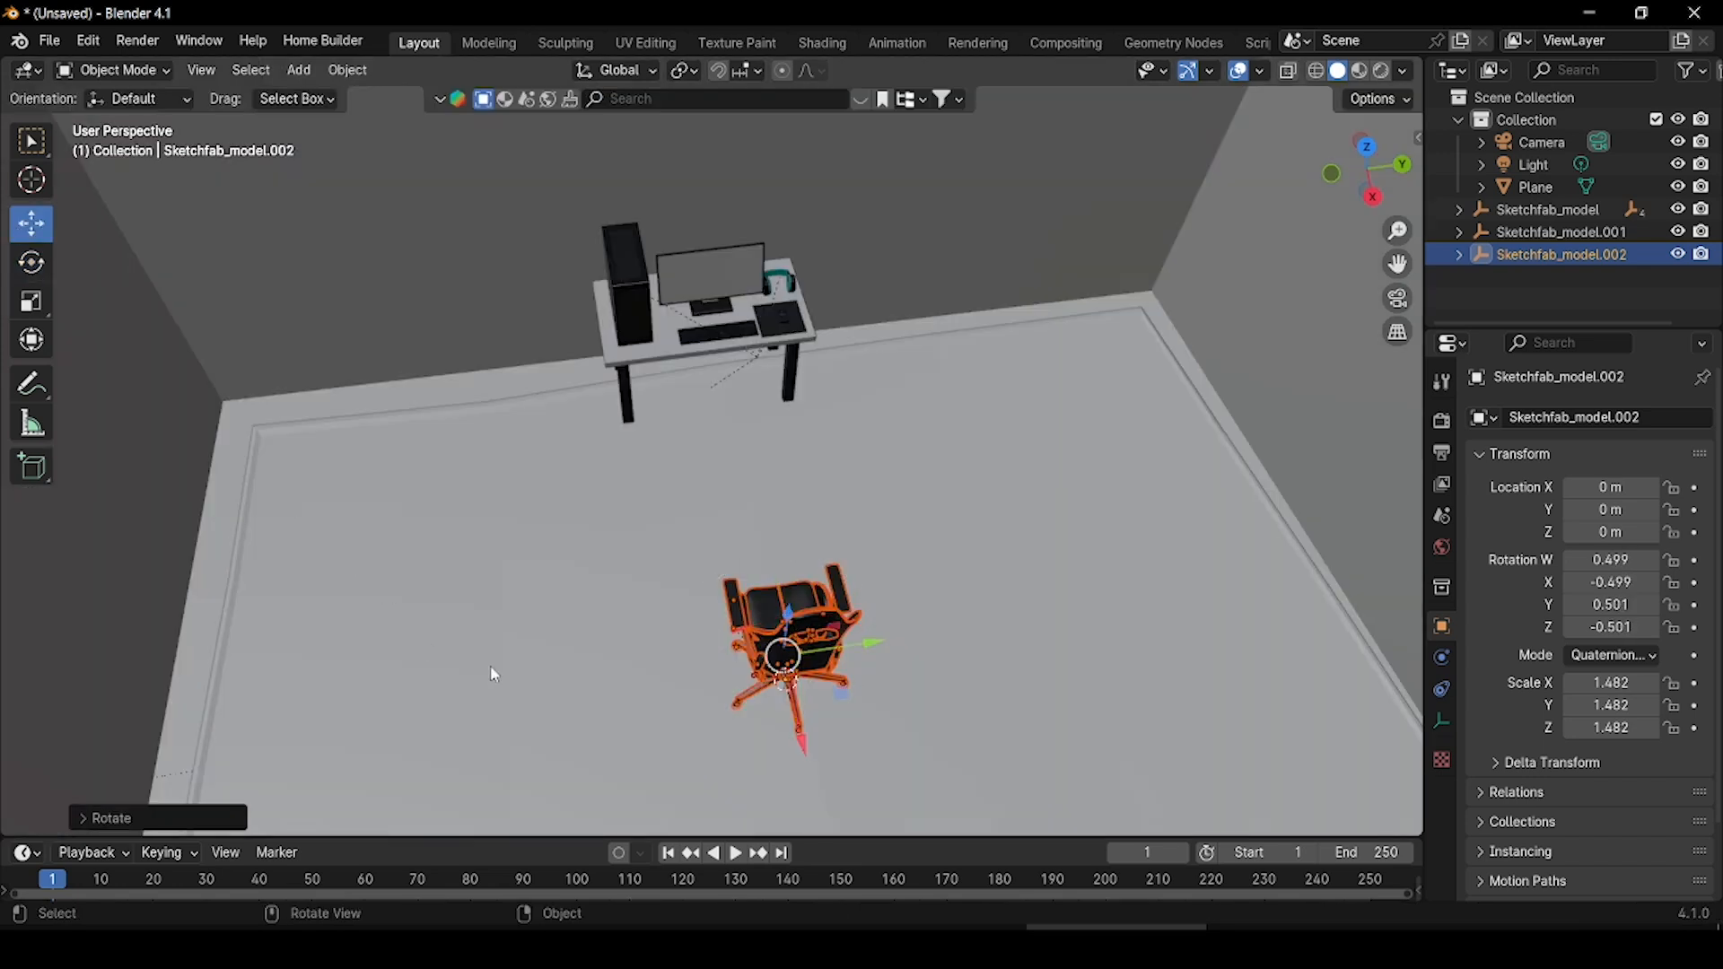
left_click_drag(801, 743, 749, 540)
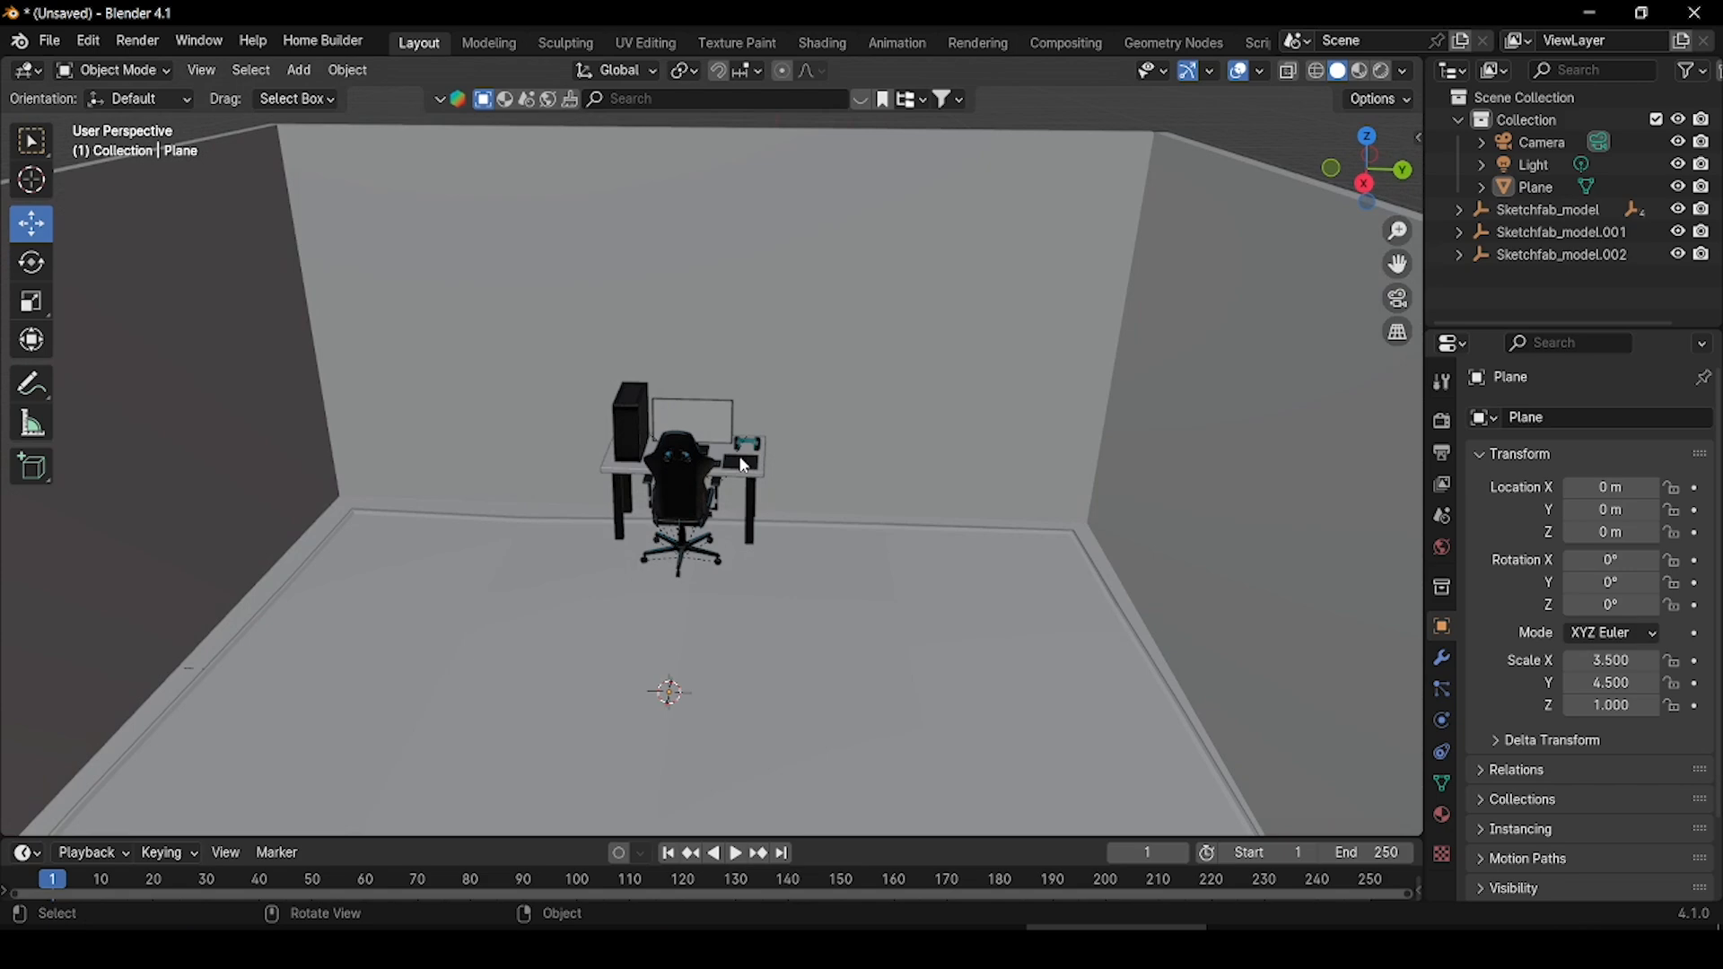
scroll(752, 493, "down", 4)
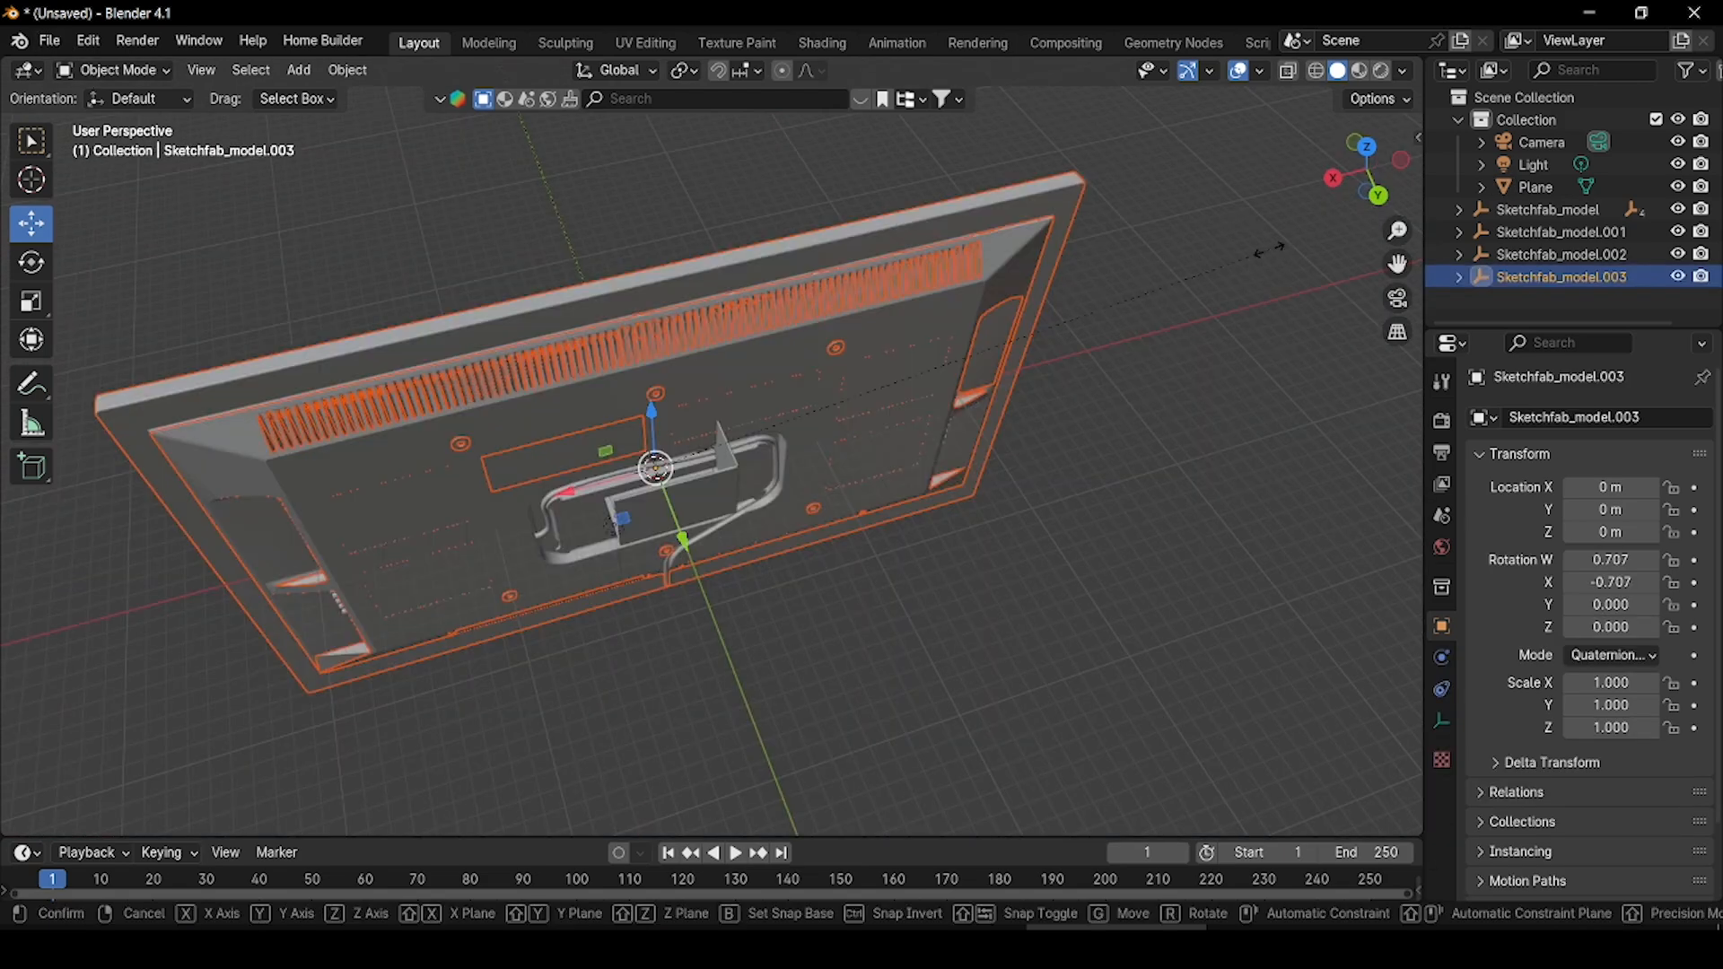
- Shrink the television model to a scale of about 0.077 and rotate it about 180° around the vertical axis
key("s")
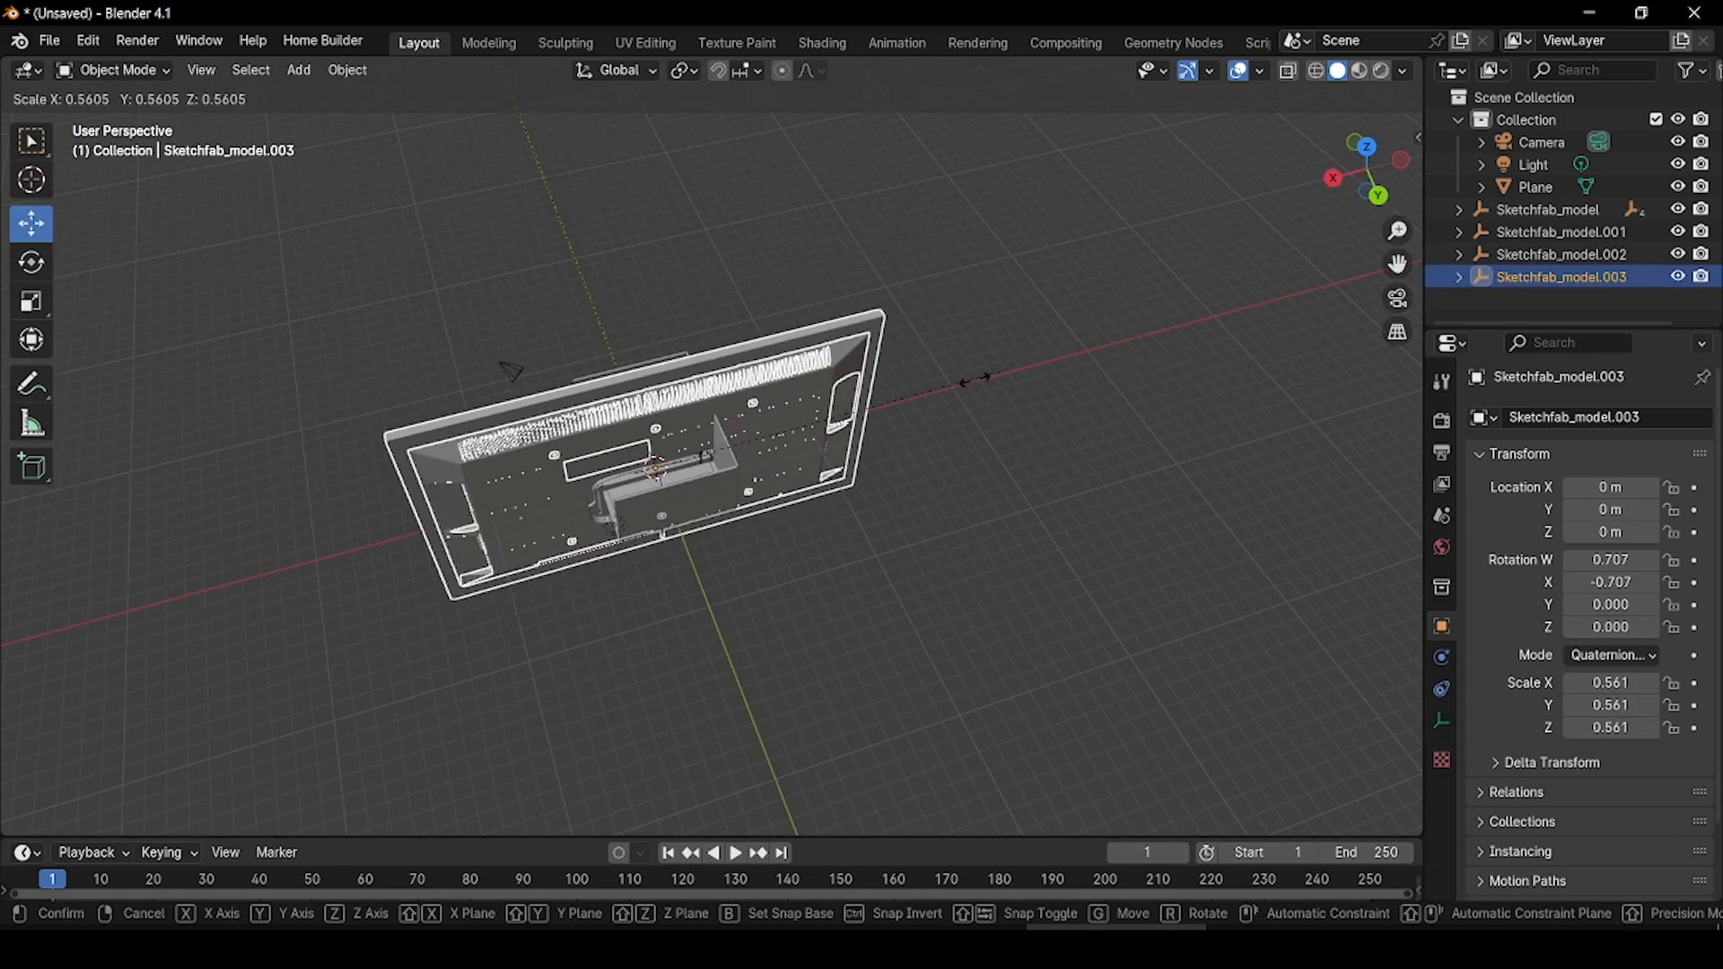
left_click(505, 370)
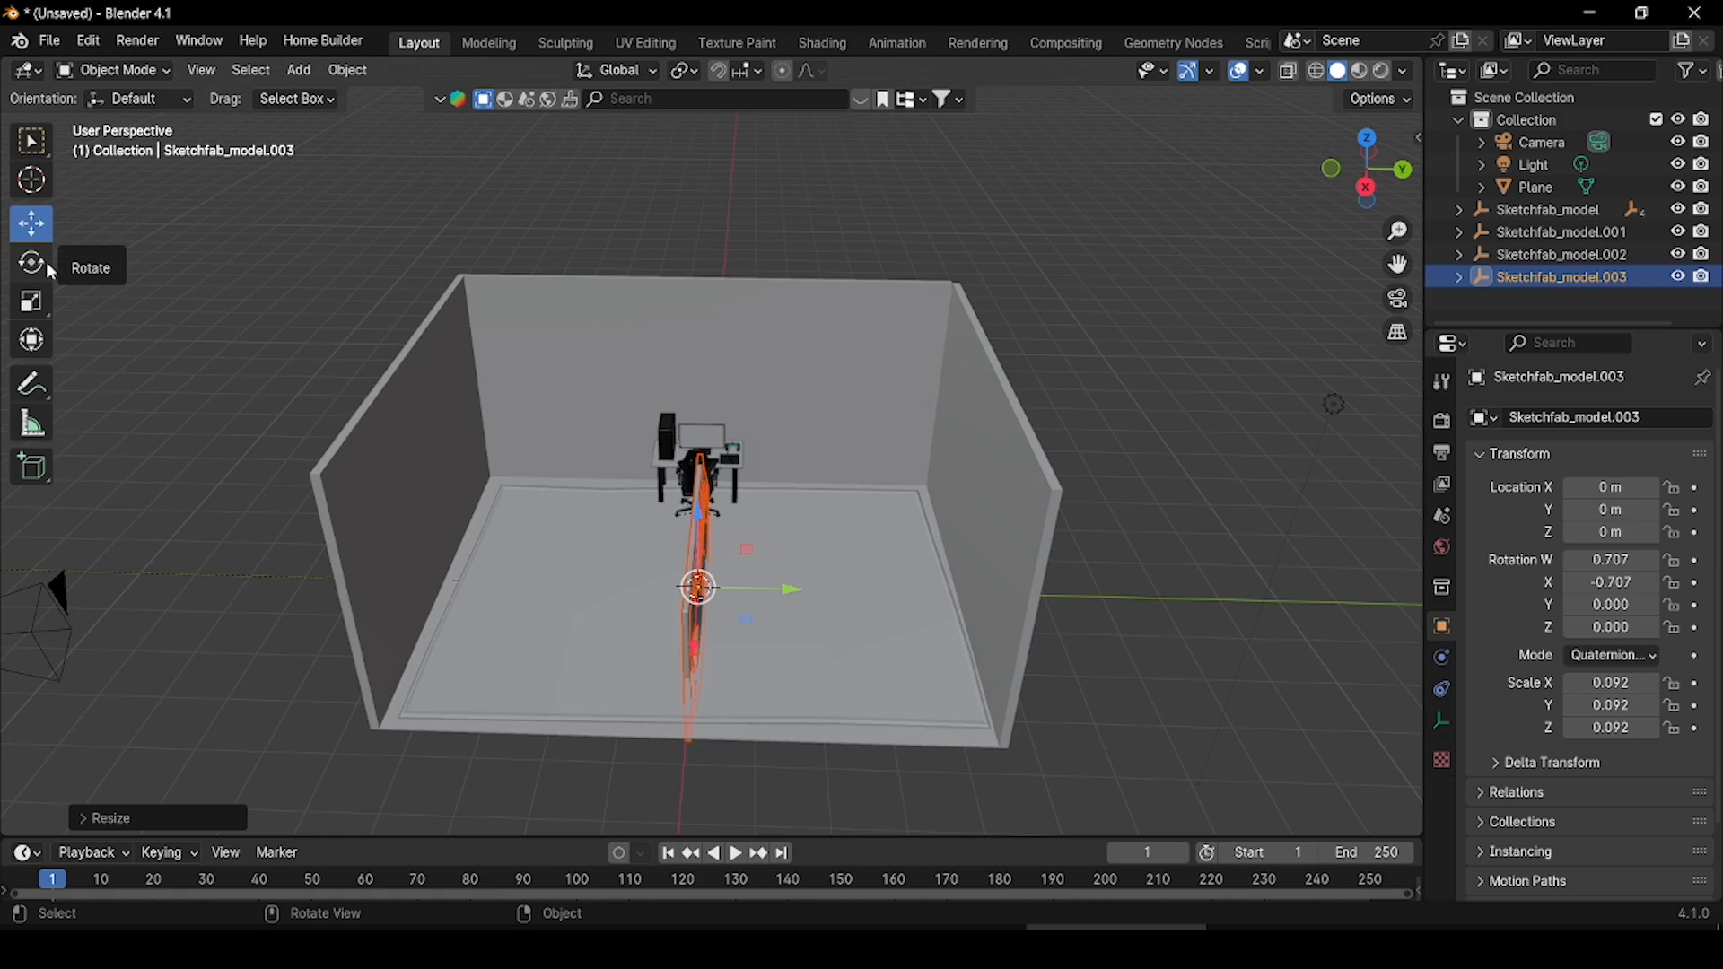
left_click(31, 262)
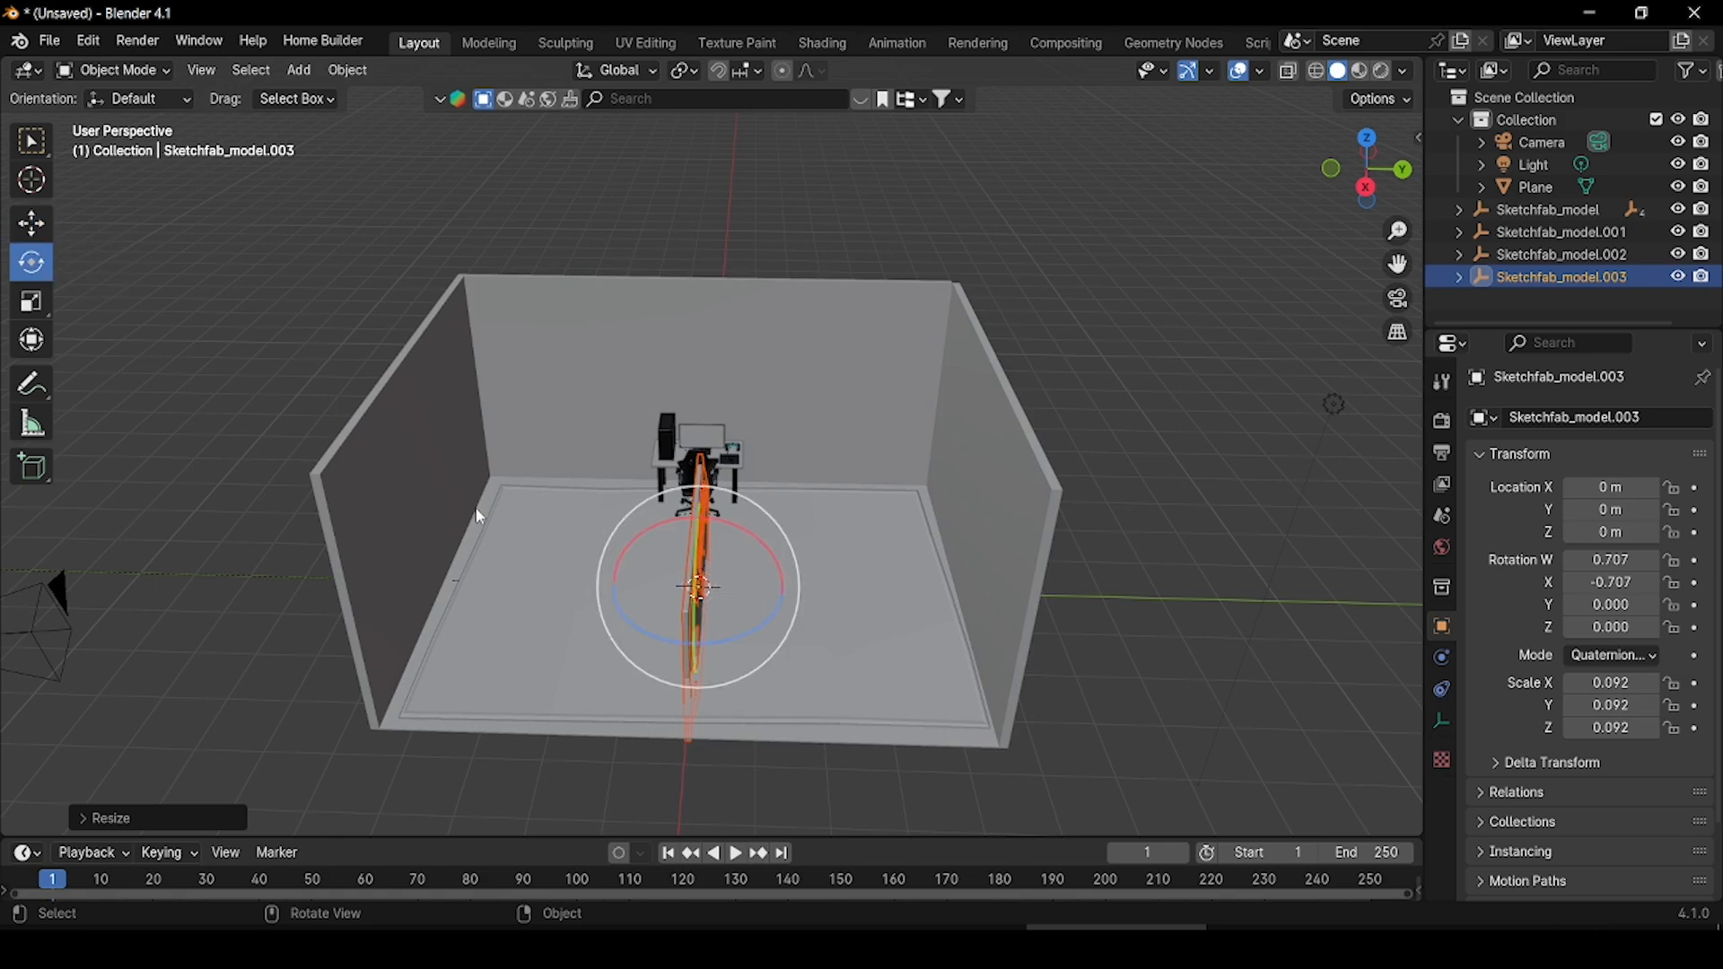
key("KP_7")
key("r")
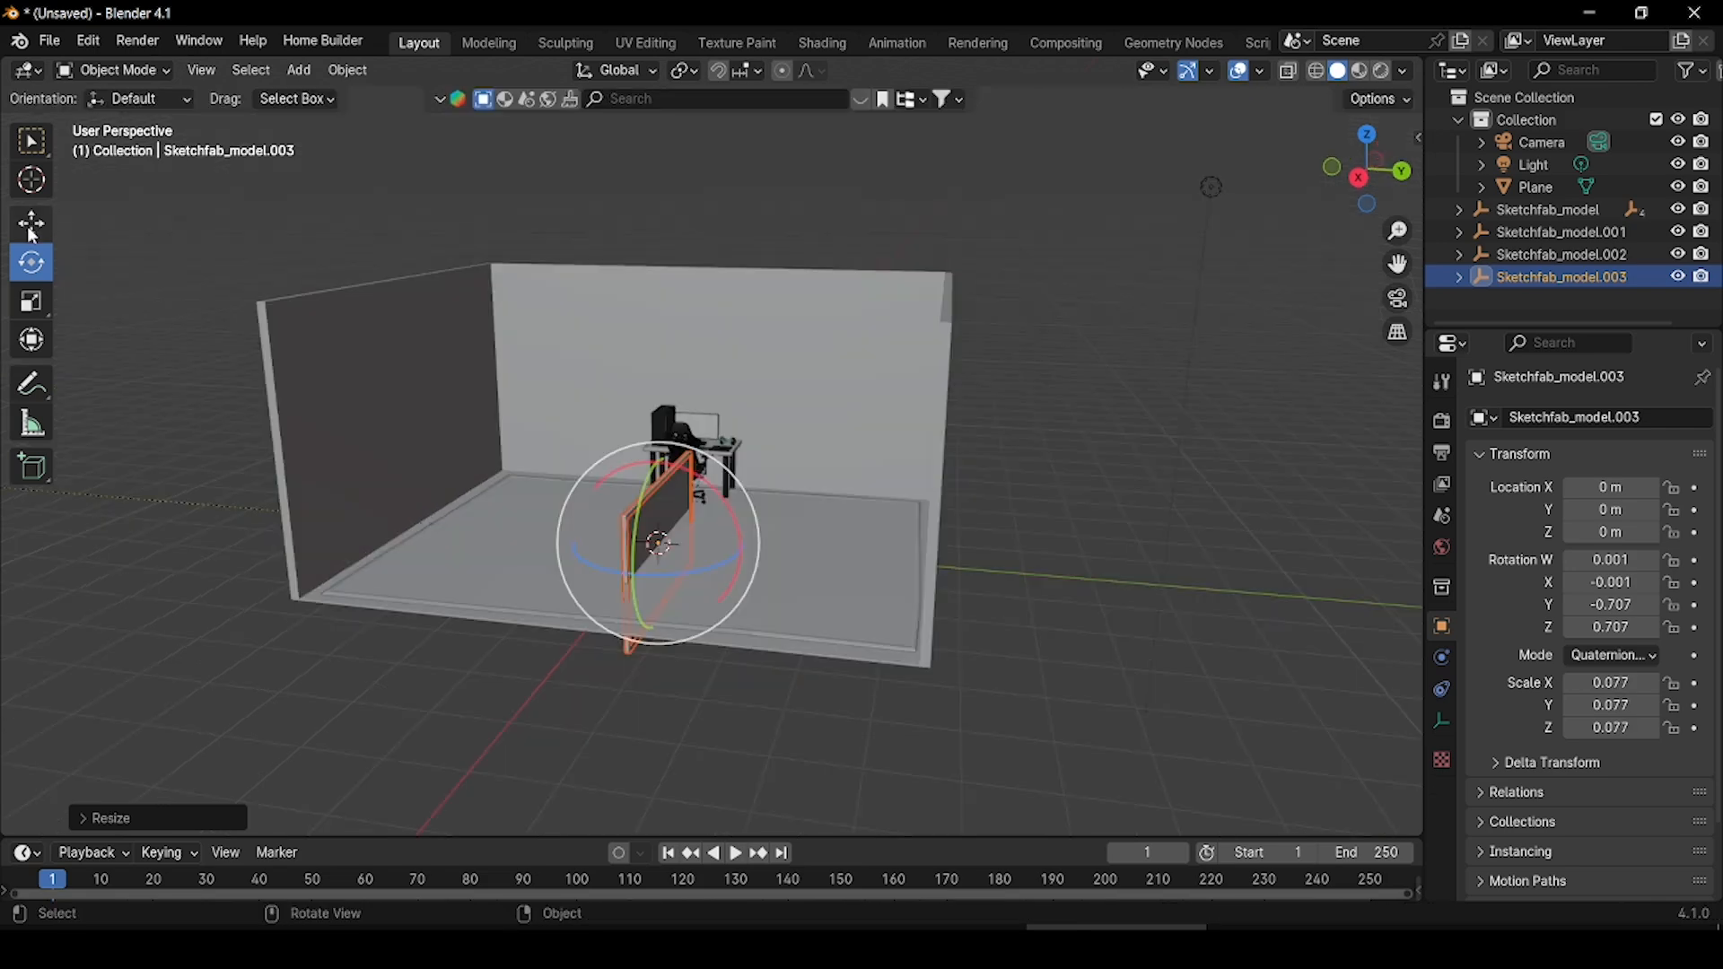
- Raise the television to a Z location of about 2.25 m and move it along Y to about -4.43 m, against the side wall
left_click(31, 223)
left_click_drag(664, 449, 668, 323)
left_click_drag(737, 412, 494, 393)
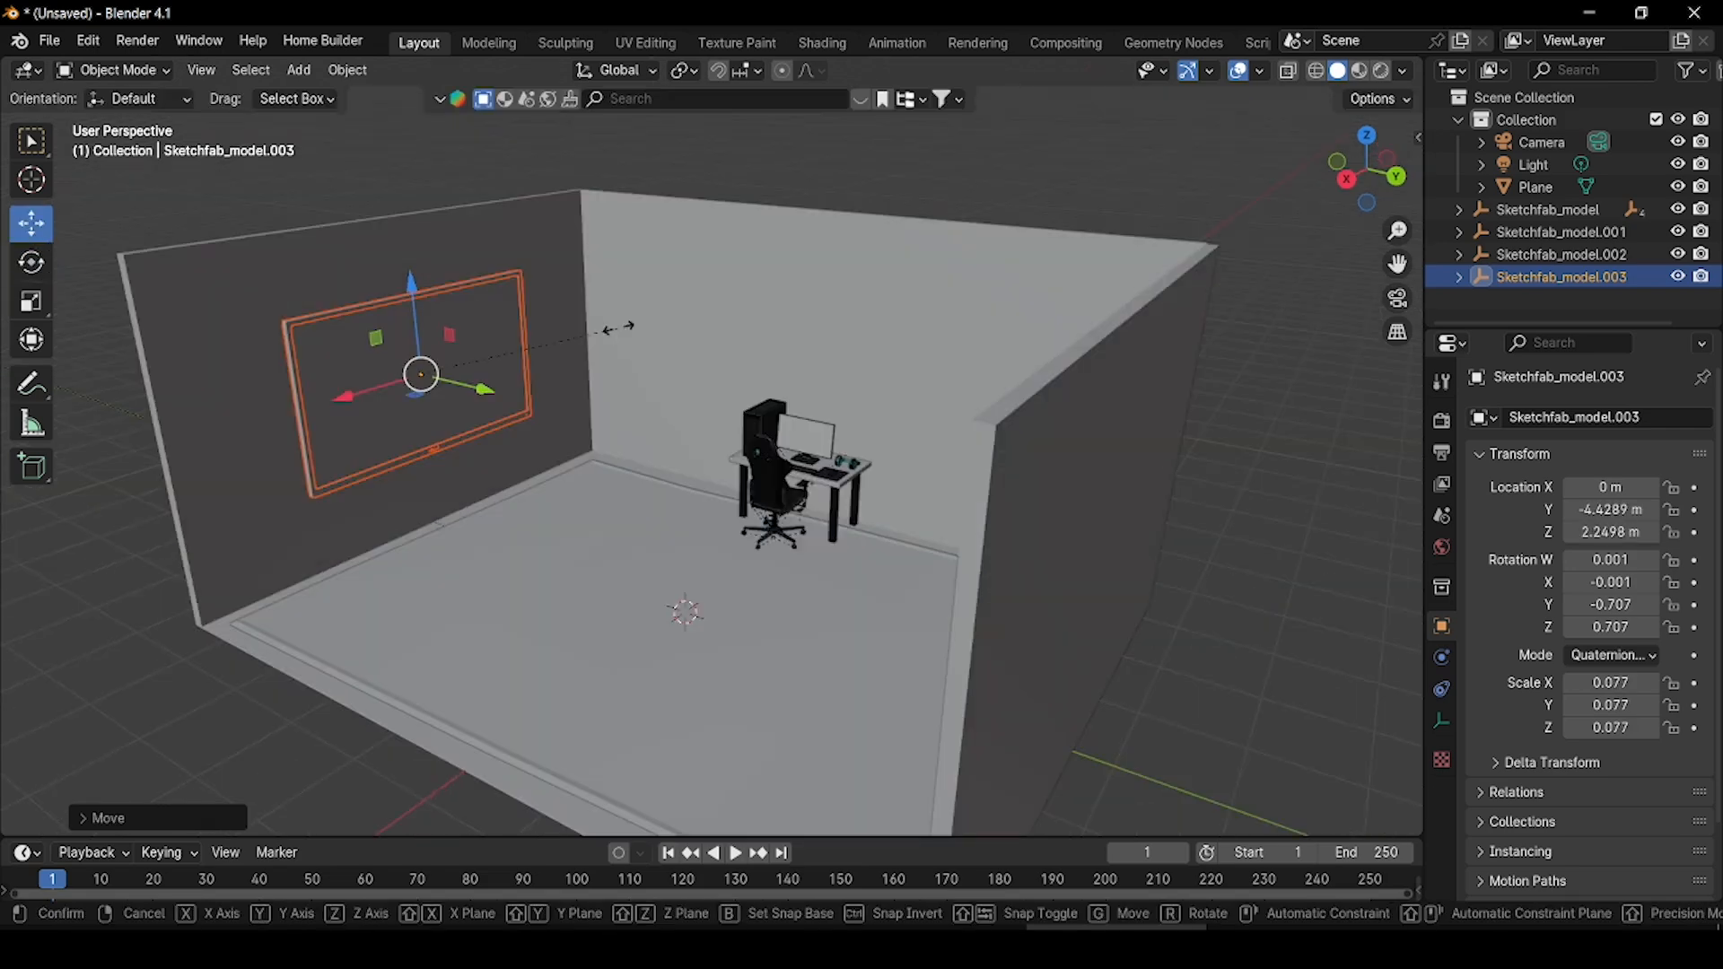
- Reduce the television to a scale of about 0.052 and raise it on the wall to about 2.757 m along Z
key("s")
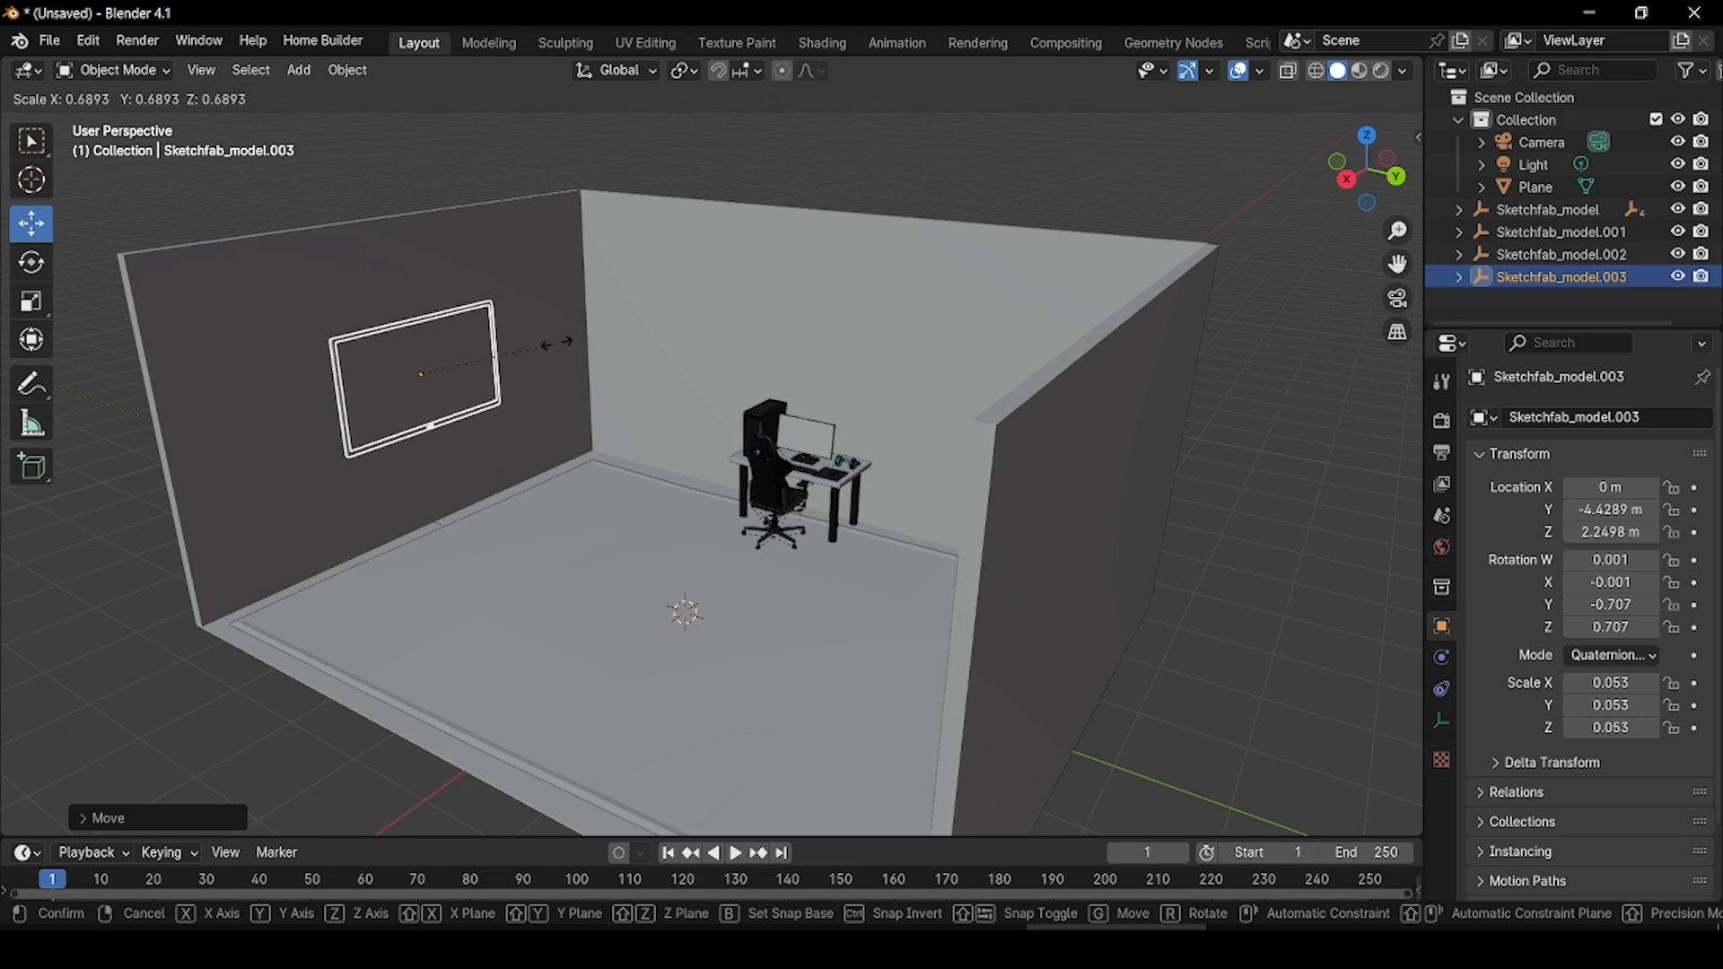
left_click(568, 342)
left_click_drag(416, 300, 417, 269)
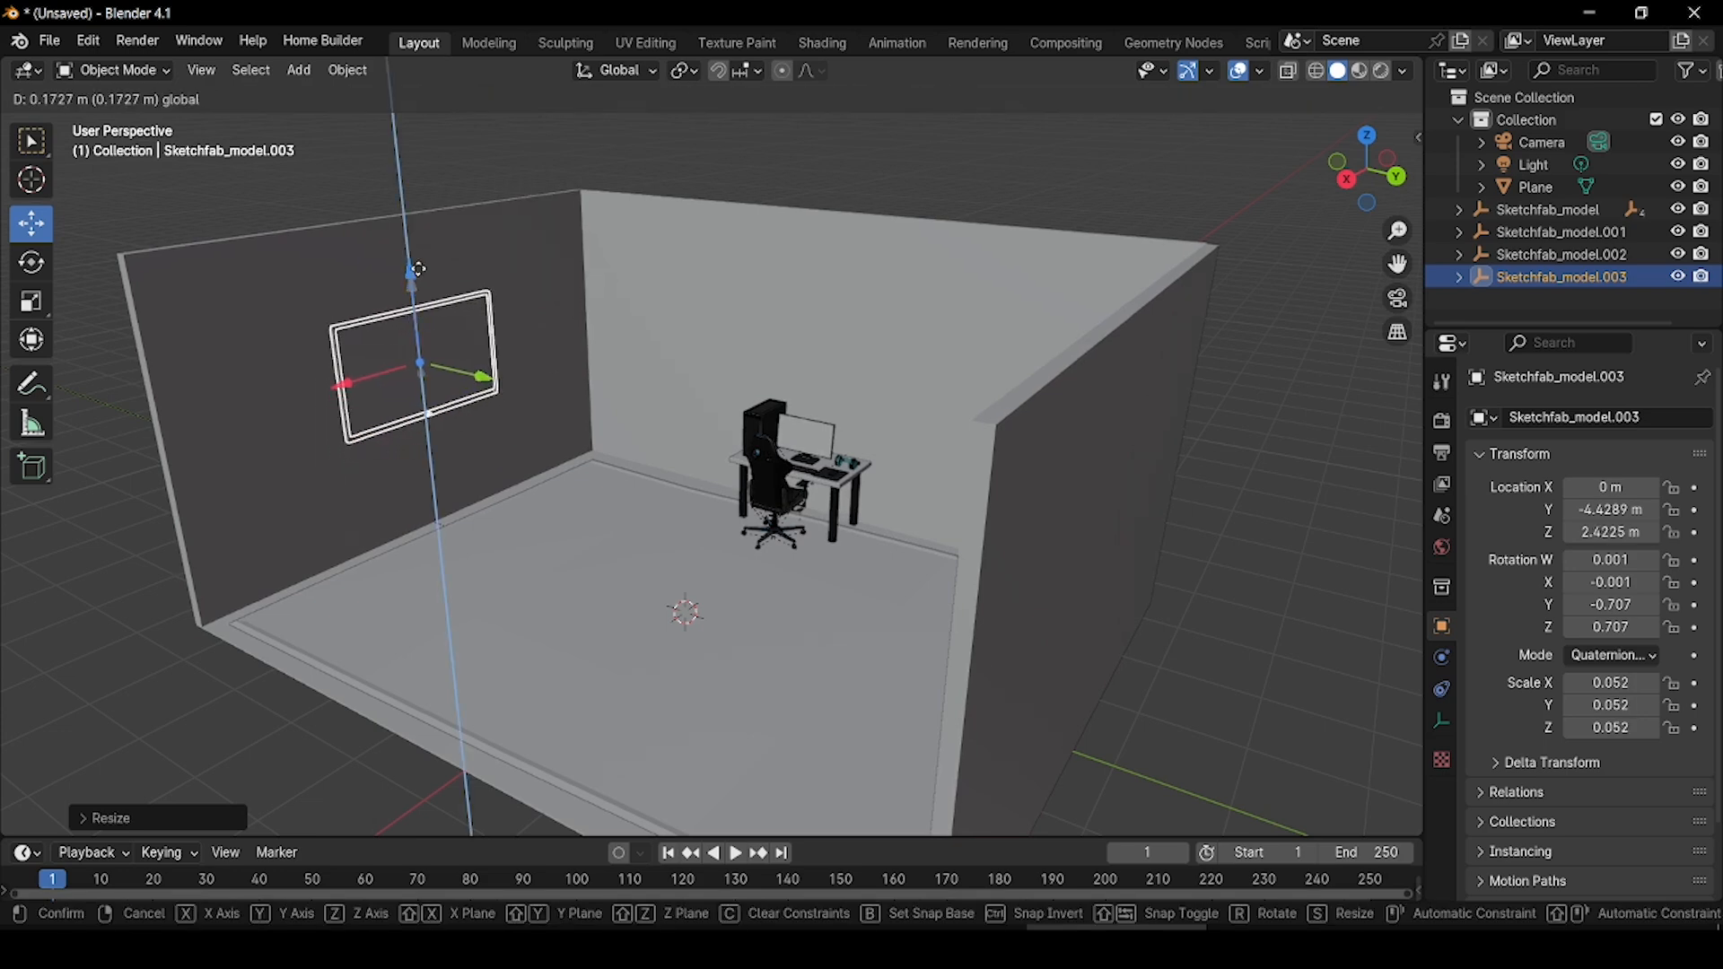
left_click_drag(417, 269, 418, 244)
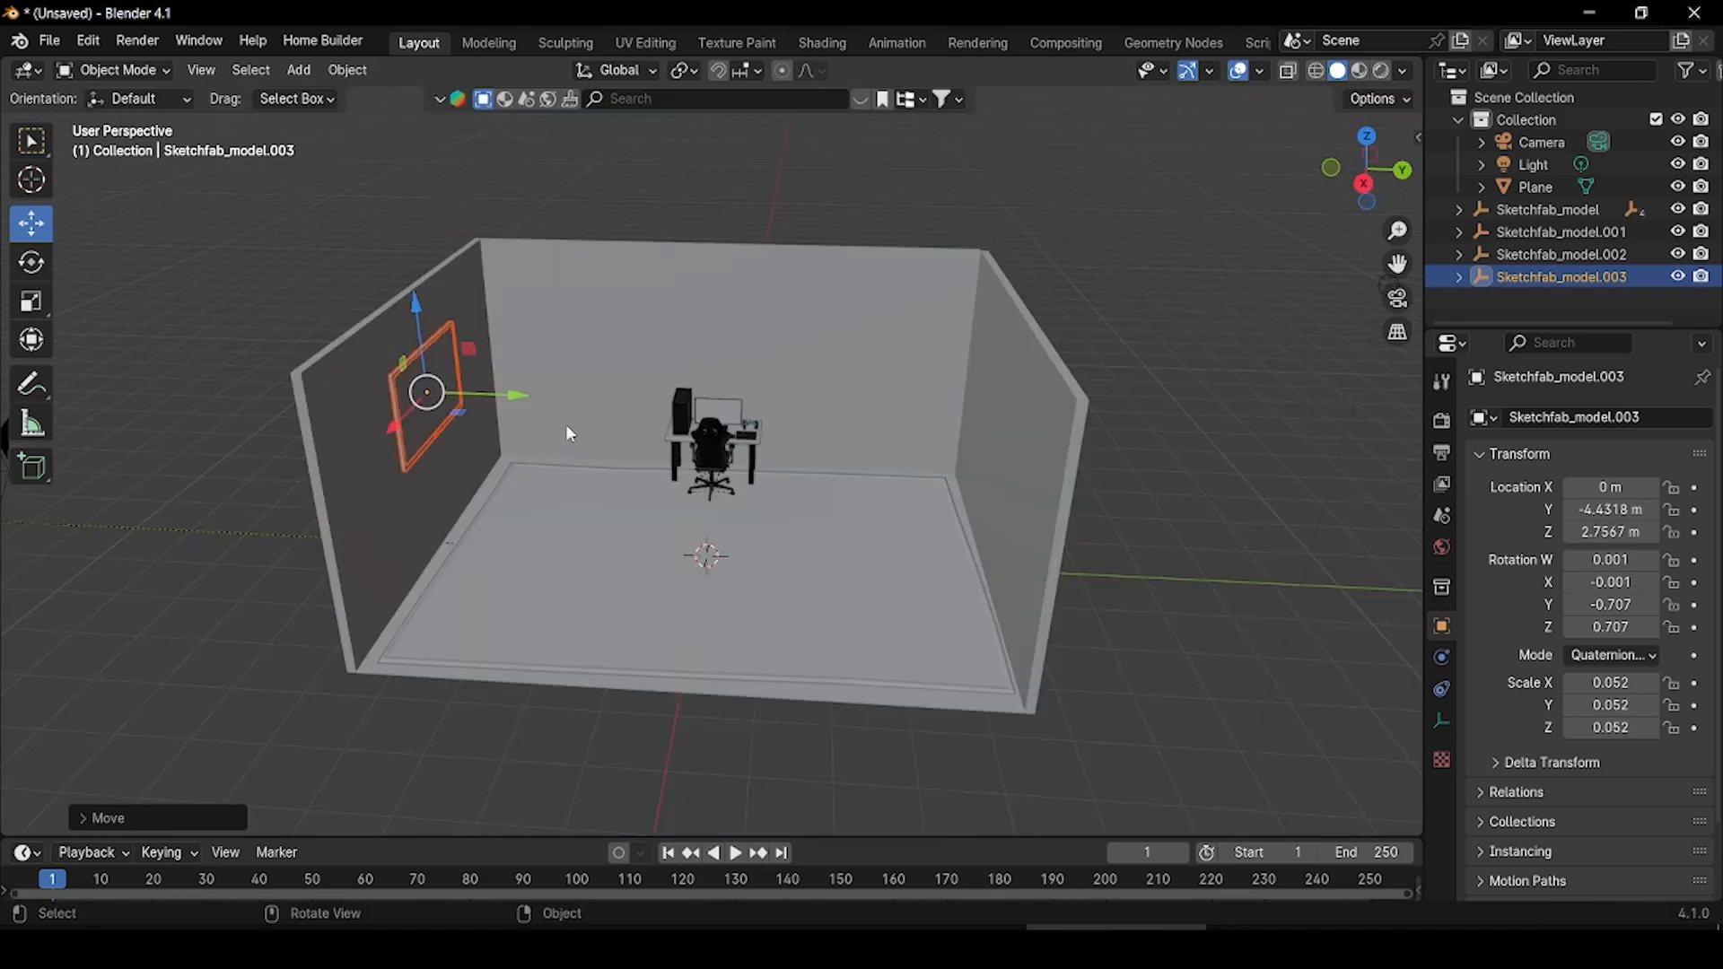
middle_click_drag(566, 423, 603, 420)
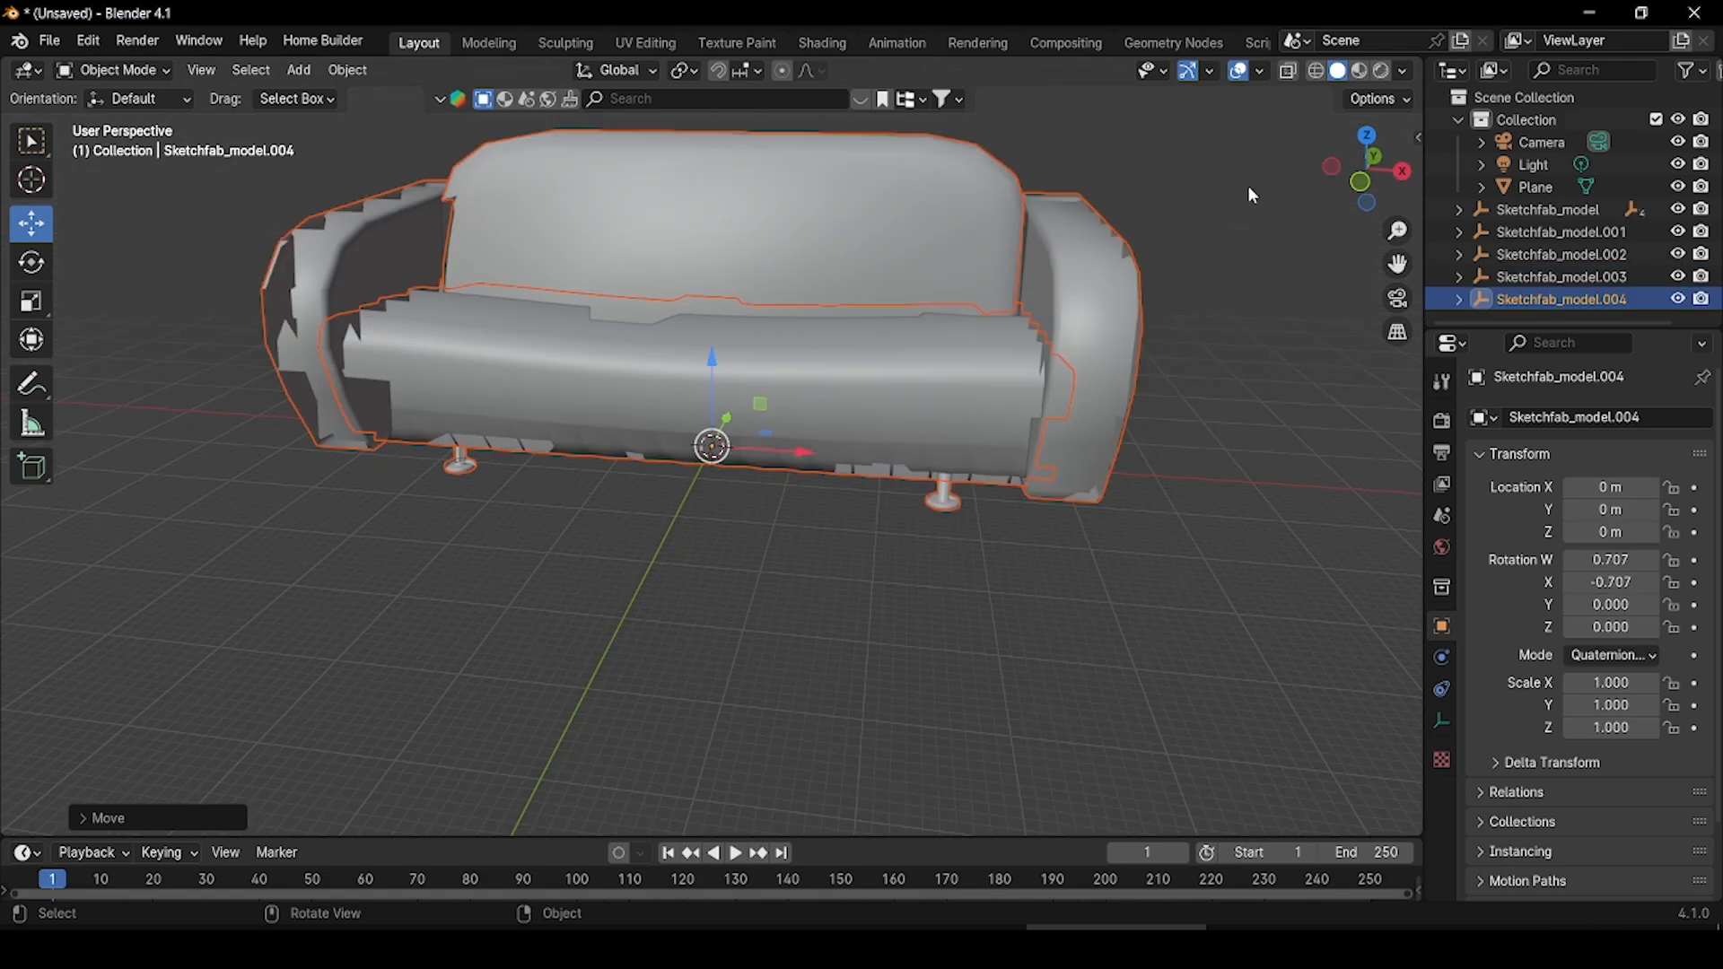
- Shrink the sofa model to a scale of about 0.000405 and move it along Y toward the television wall
key("s")
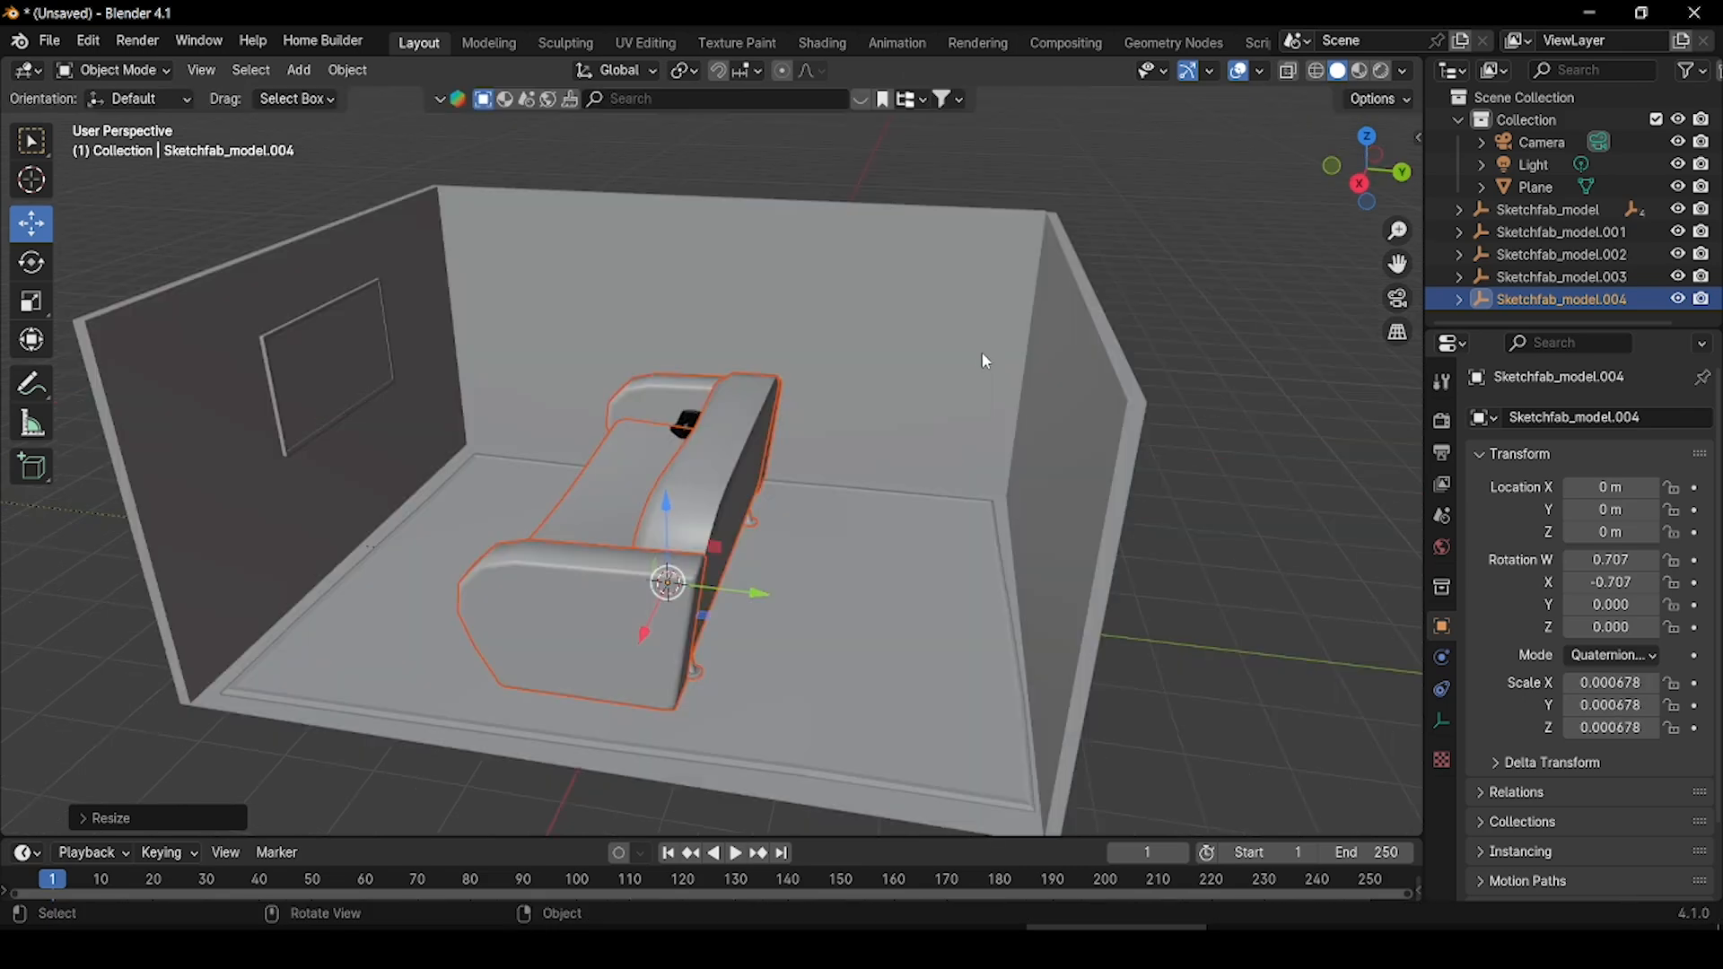
key("s")
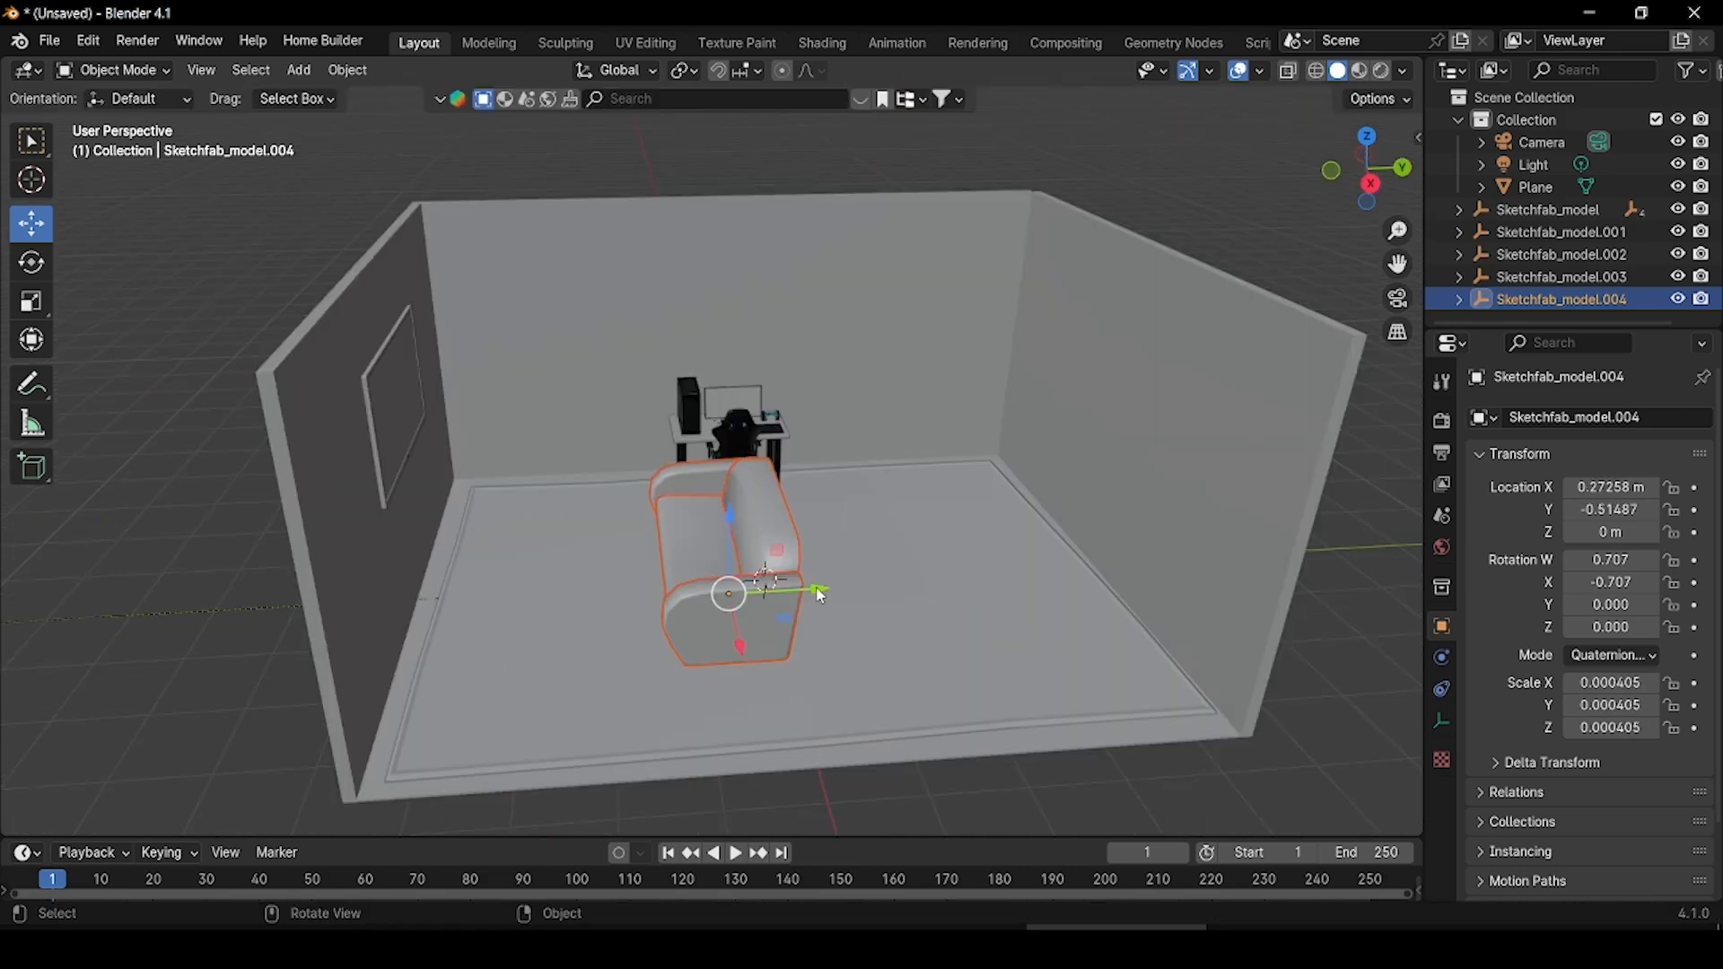
left_click_drag(821, 594, 681, 588)
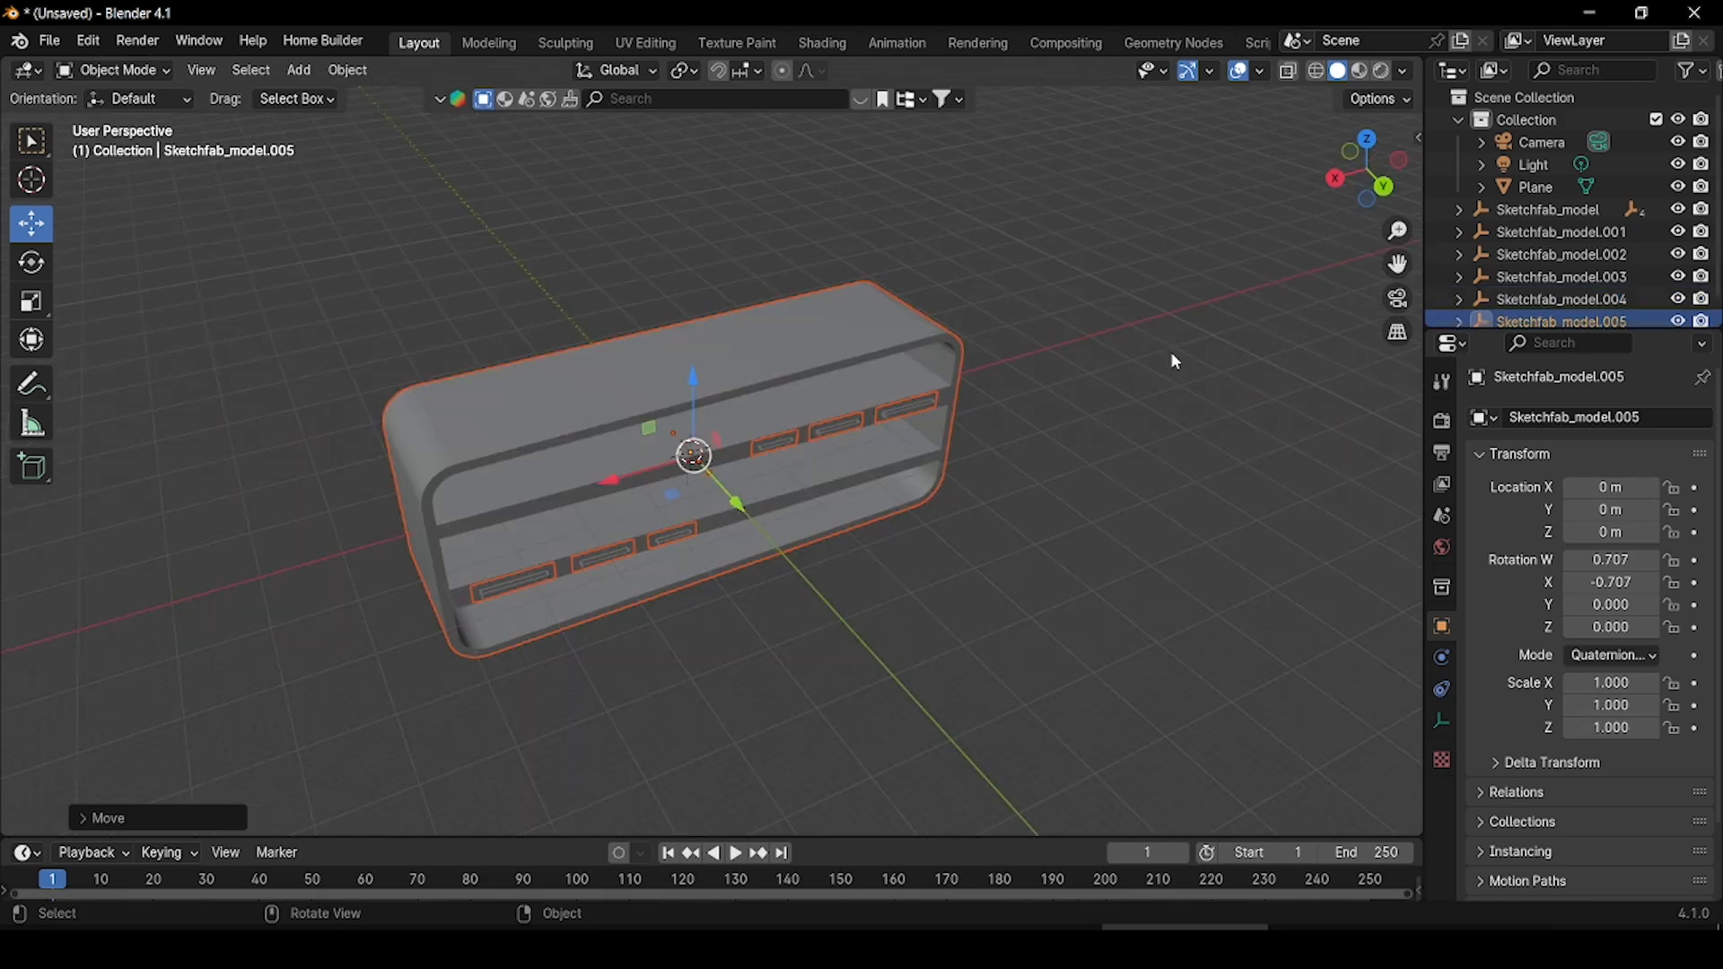
- Shrink the low shelf cabinet to a scale of roughly 0.03 and raise it along Z to about 0.484 m
key("s")
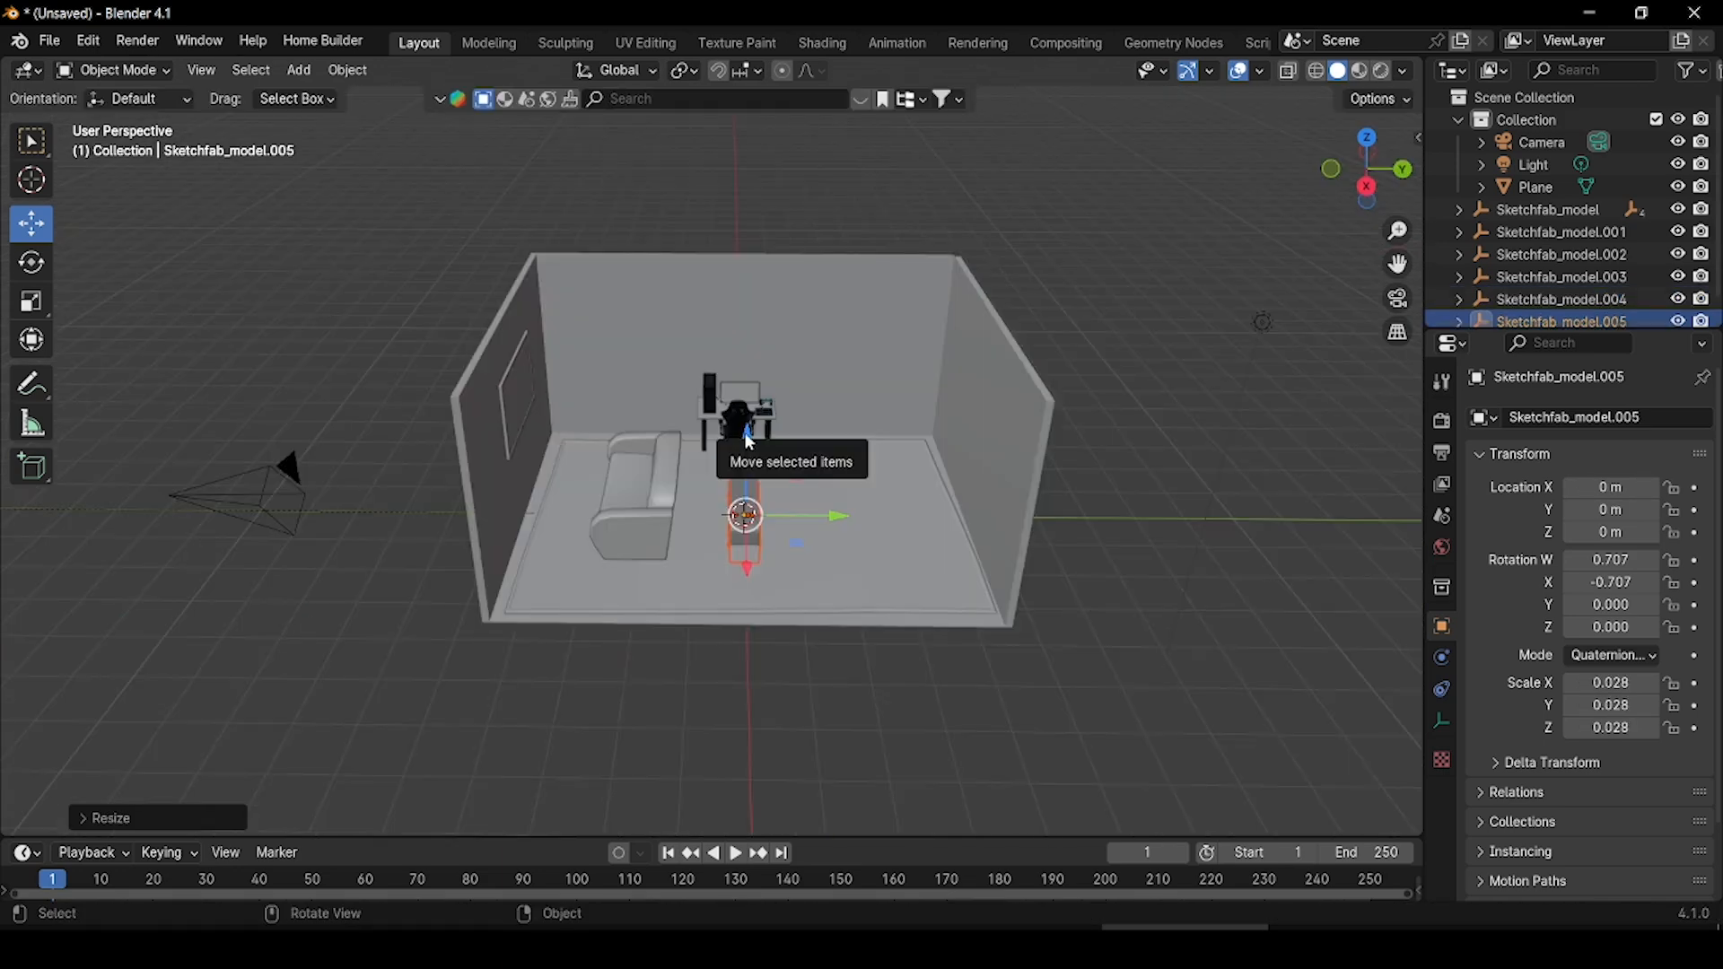
left_click_drag(737, 424, 755, 412)
key("s")
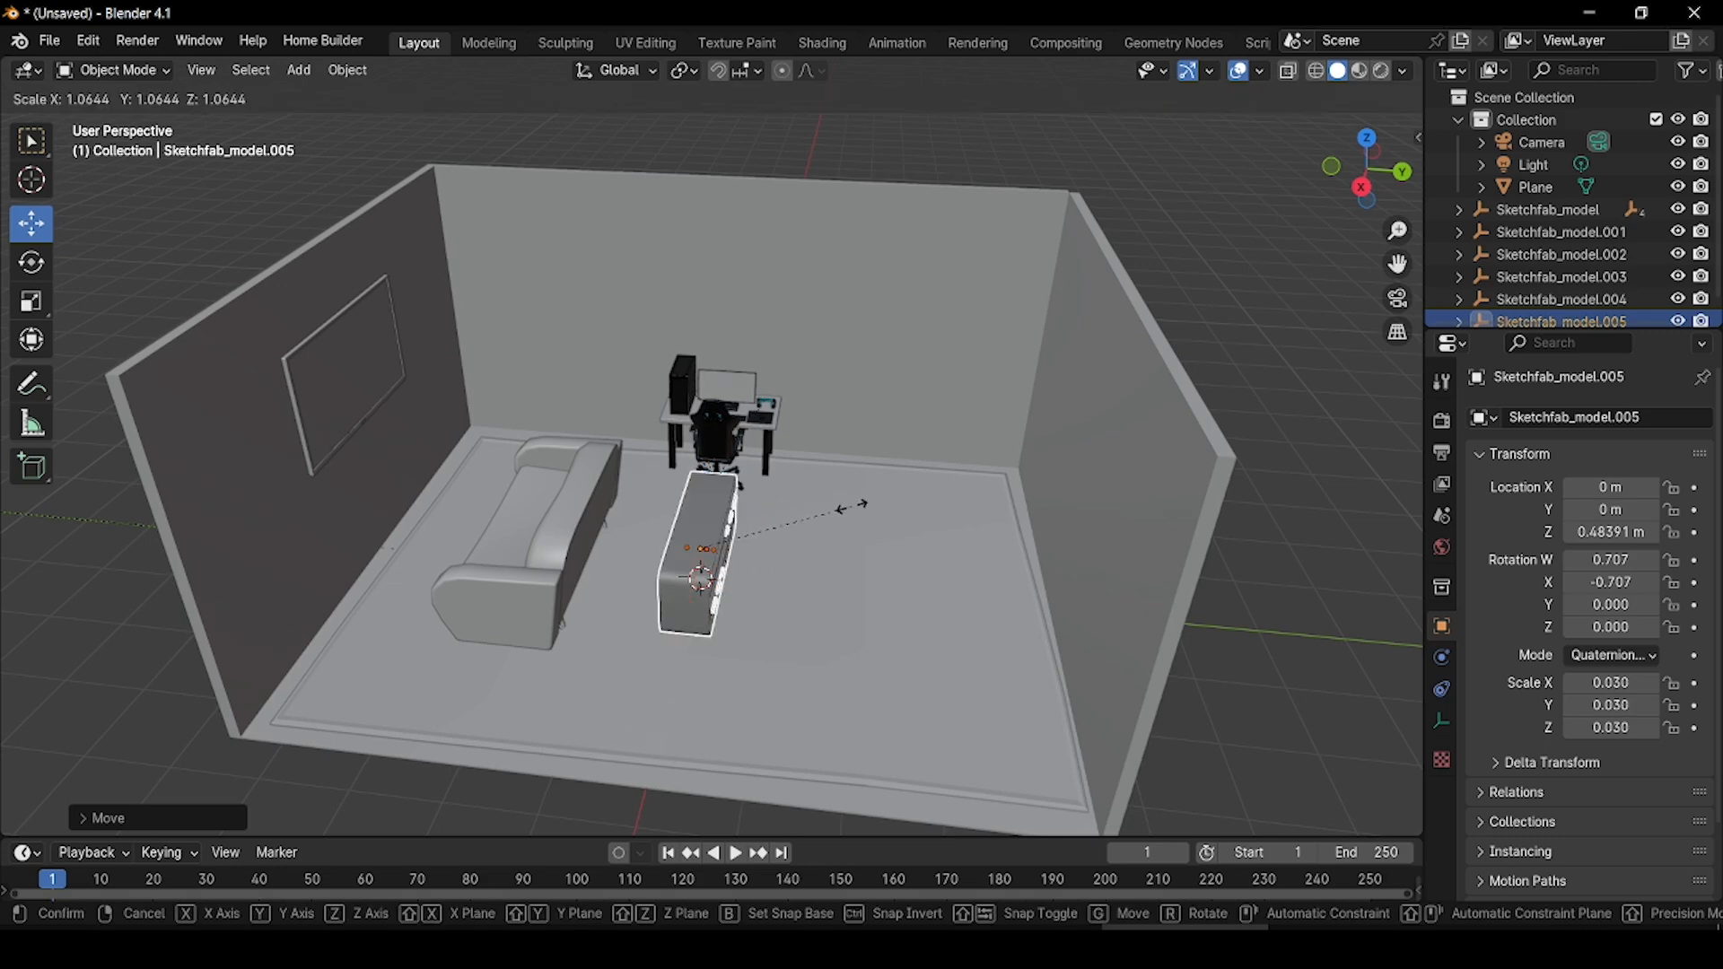
left_click(781, 557)
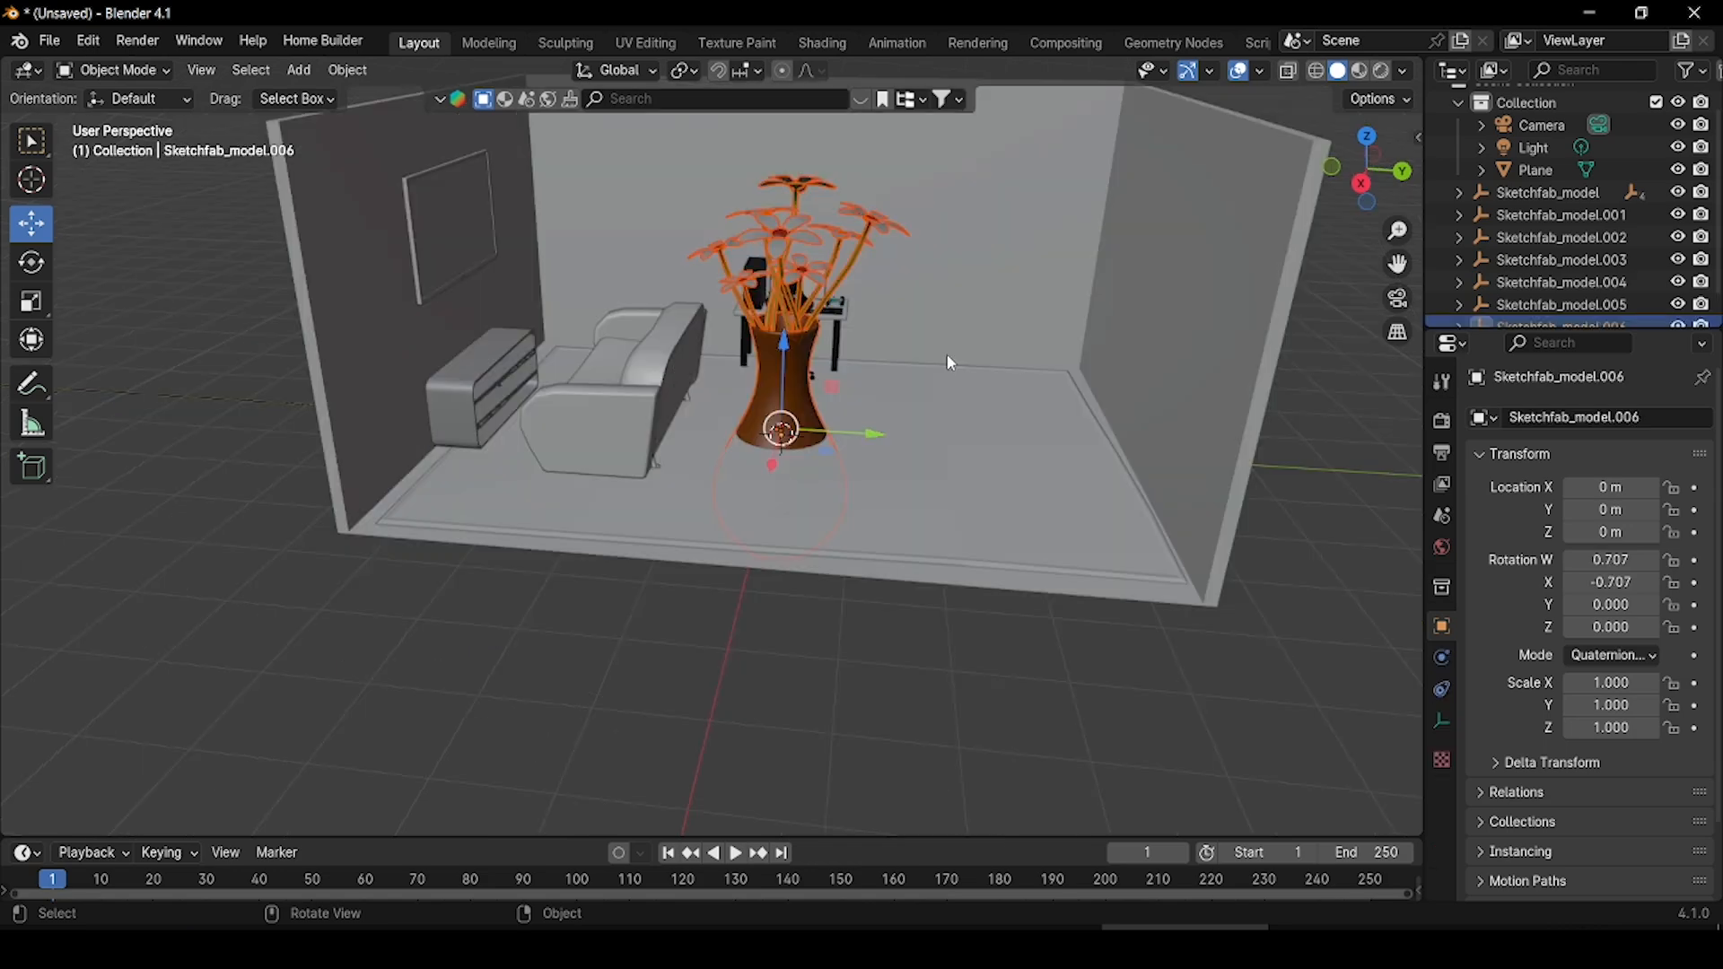
- Scale down the flower vase model and raise it along Z so its base rests on the floor
key("s")
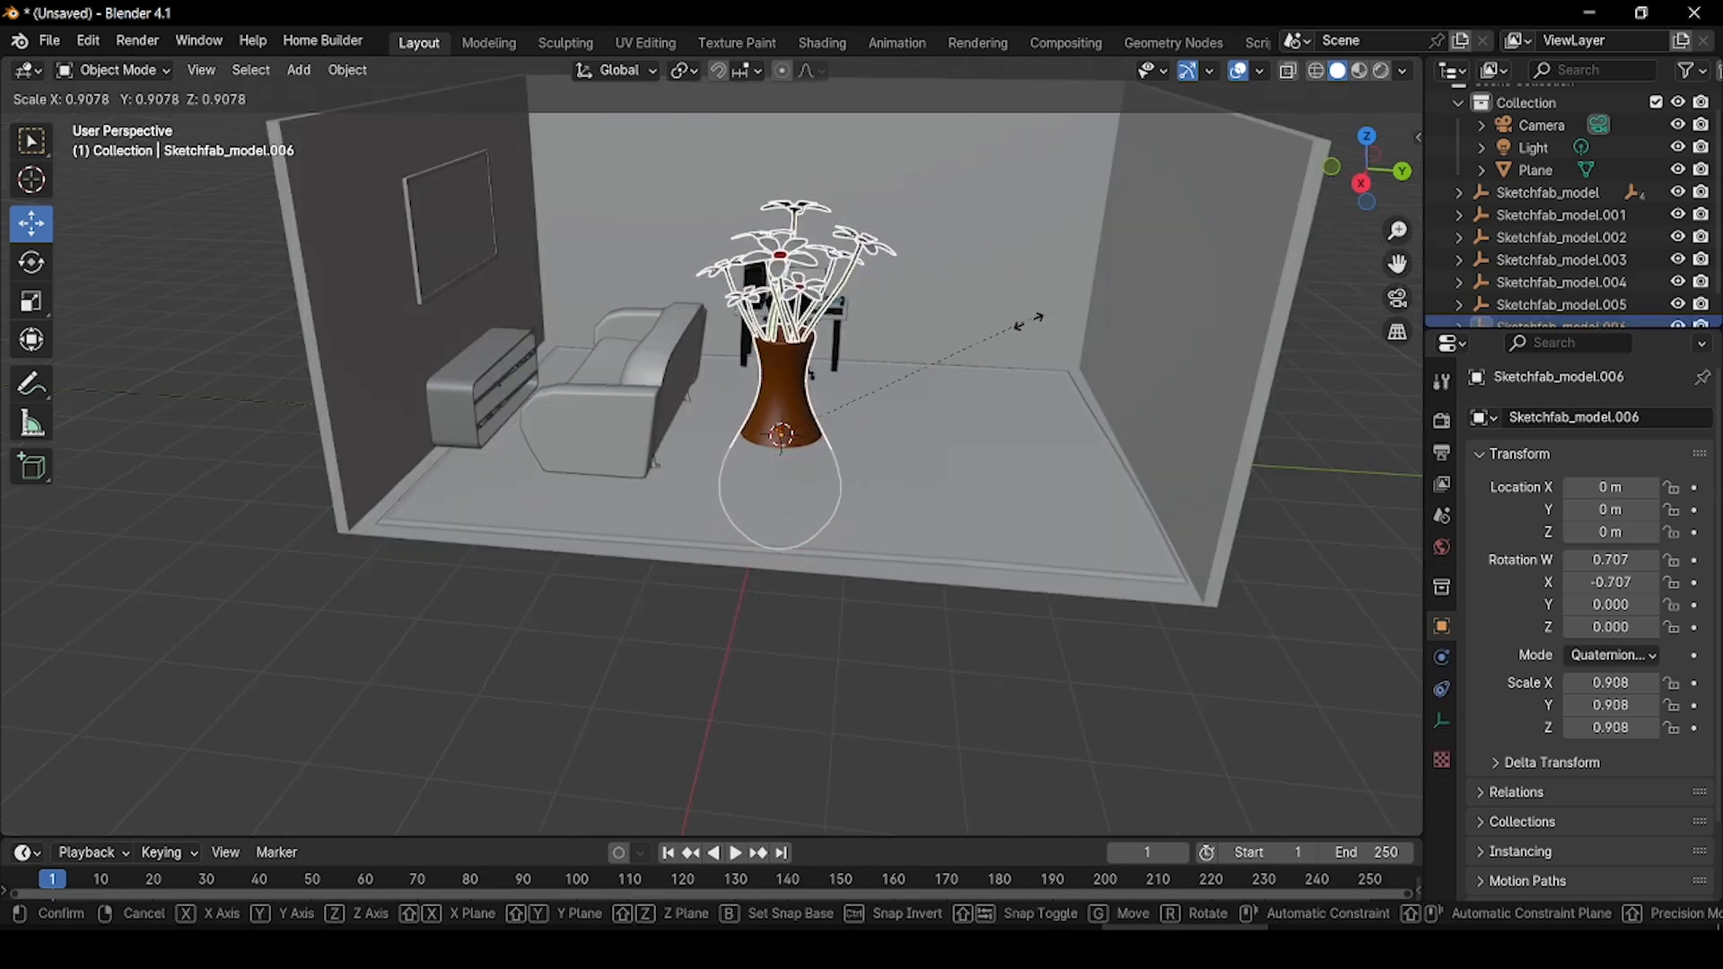
left_click(790, 348)
left_click_drag(790, 348, 784, 314)
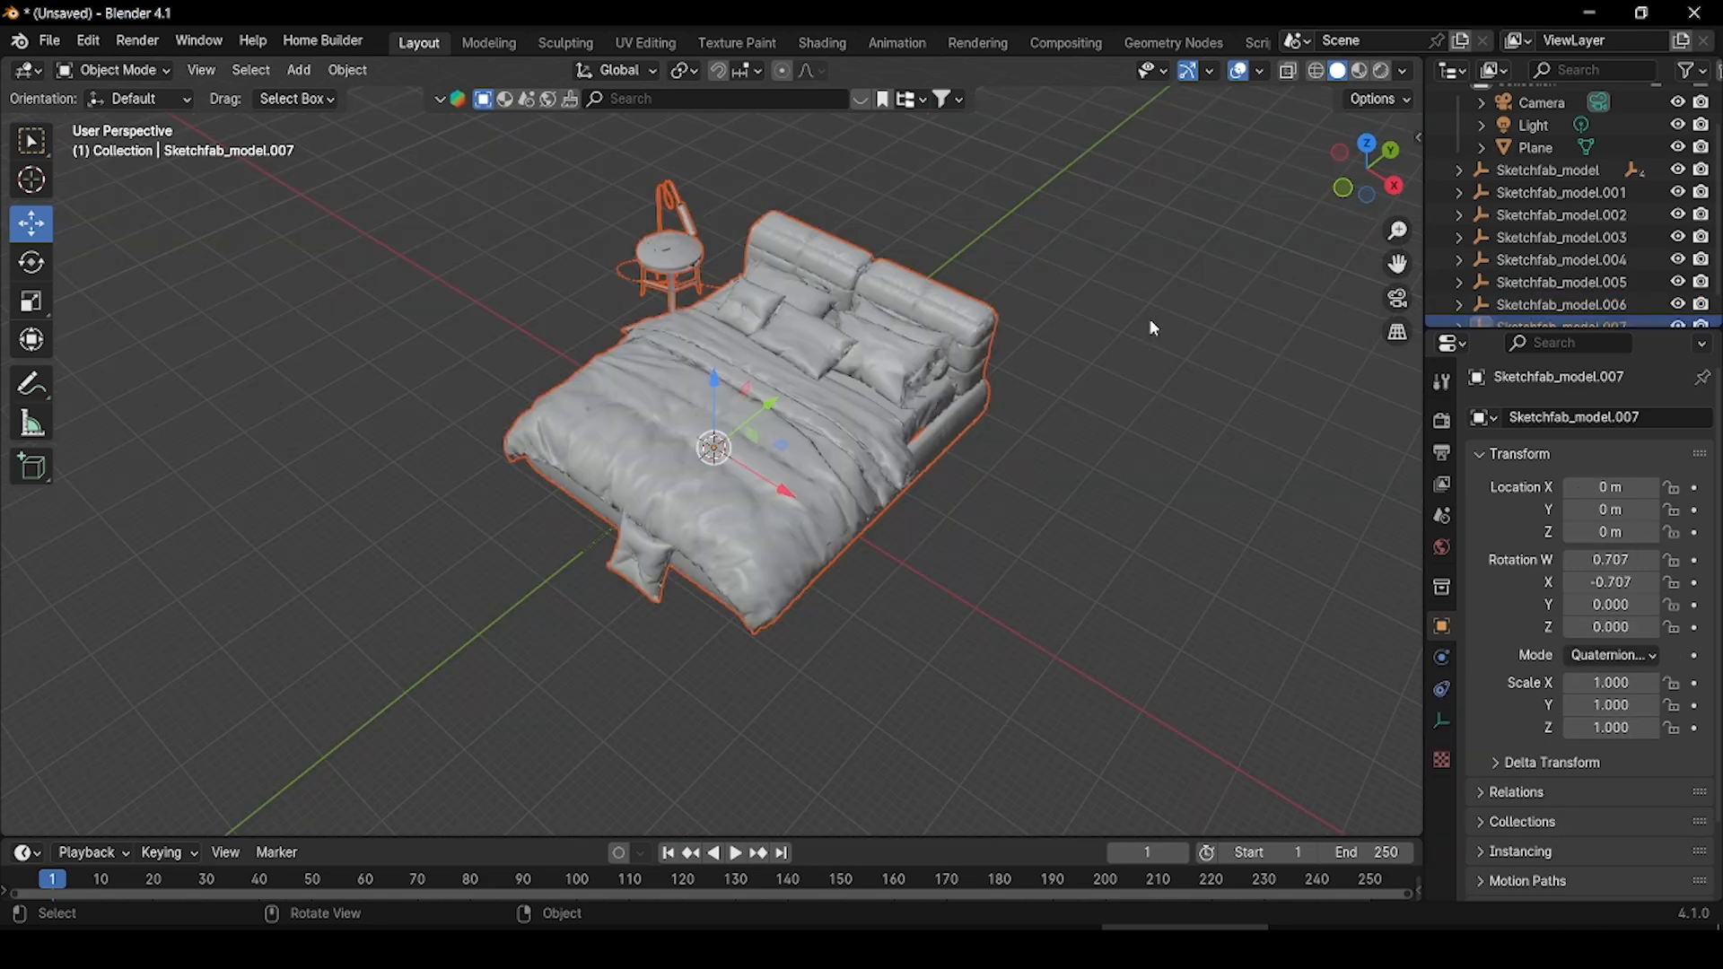
- Shrink the bed model to a scale of about 0.007 and, from the top view, rotate it about 90° around the vertical axis
key("s")
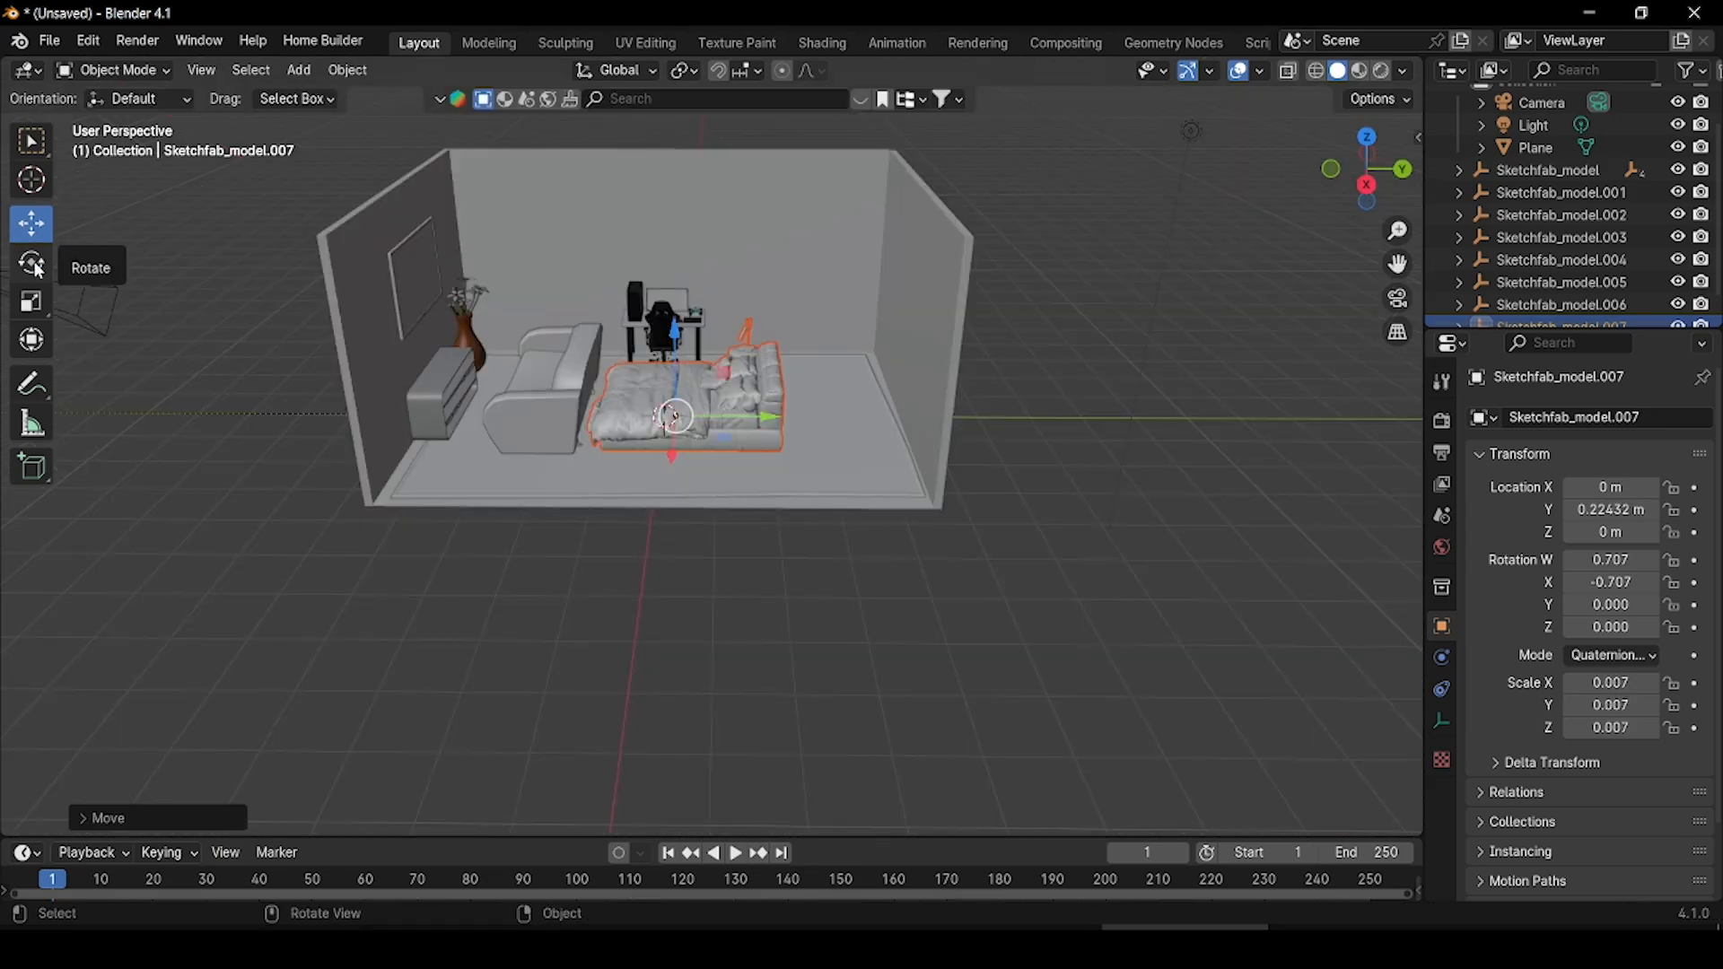
left_click(31, 262)
left_click_drag(1368, 168, 1363, 139)
left_click(1360, 155)
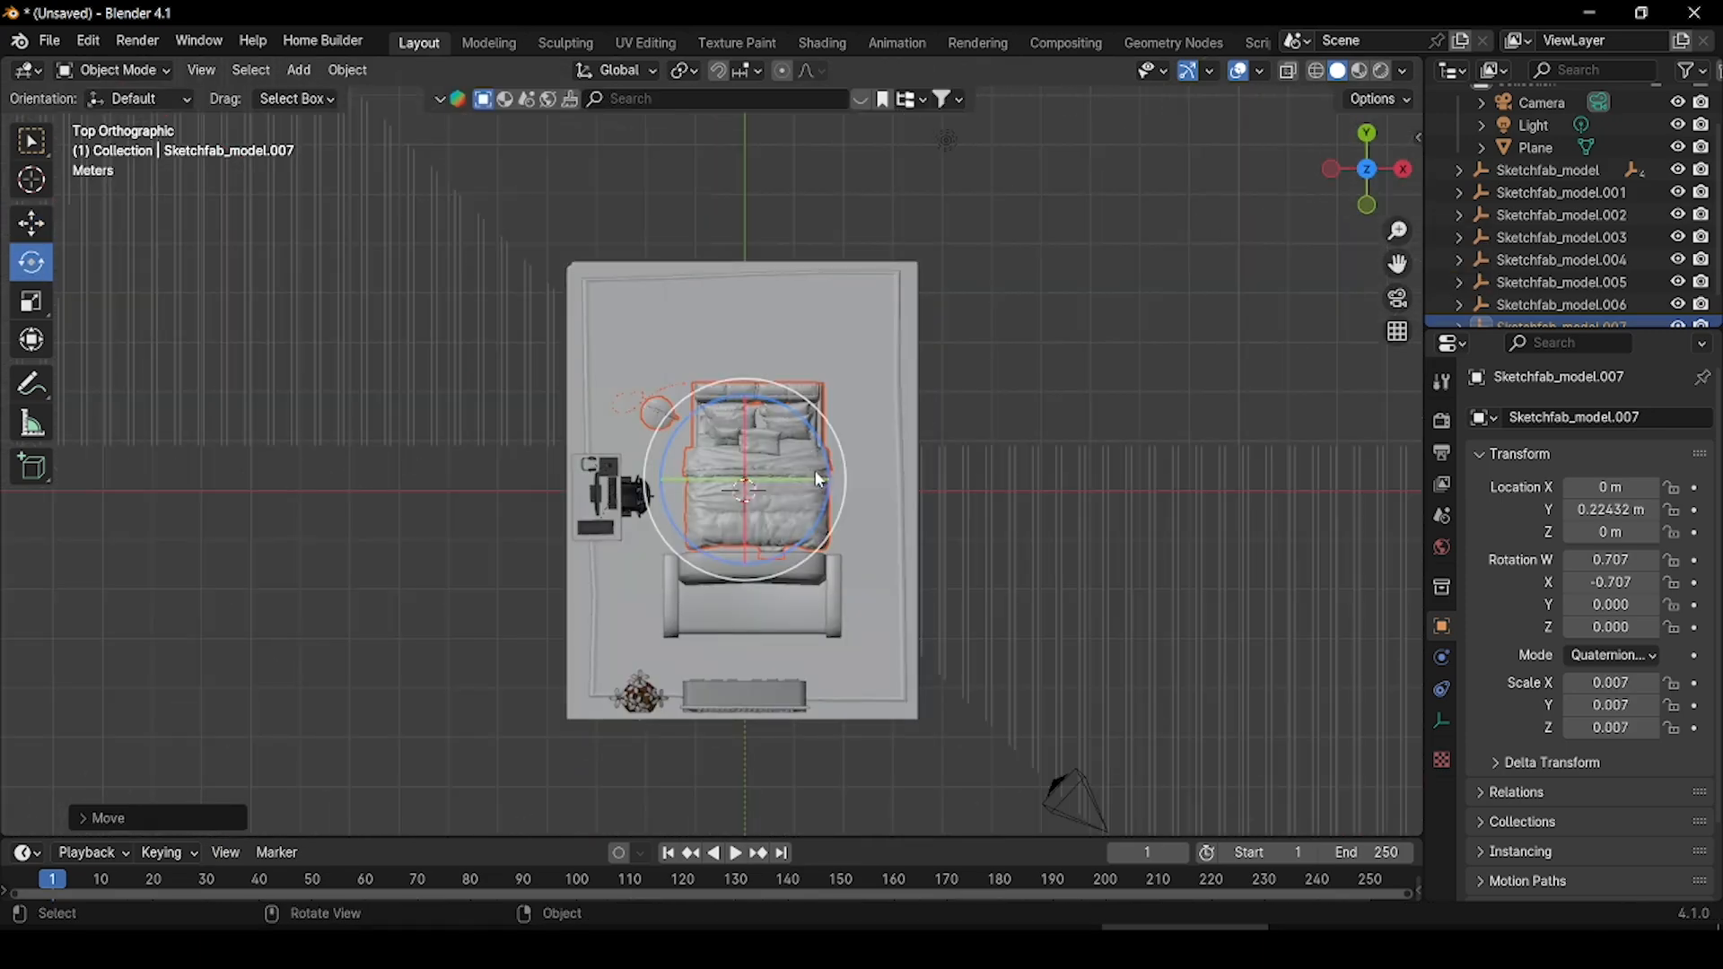
left_click_drag(824, 473, 729, 395)
- Move the bed to about X 0.534 m, Y 2.623 m and narrow it to an X scale of about 0.006
left_click_drag(747, 377, 768, 224)
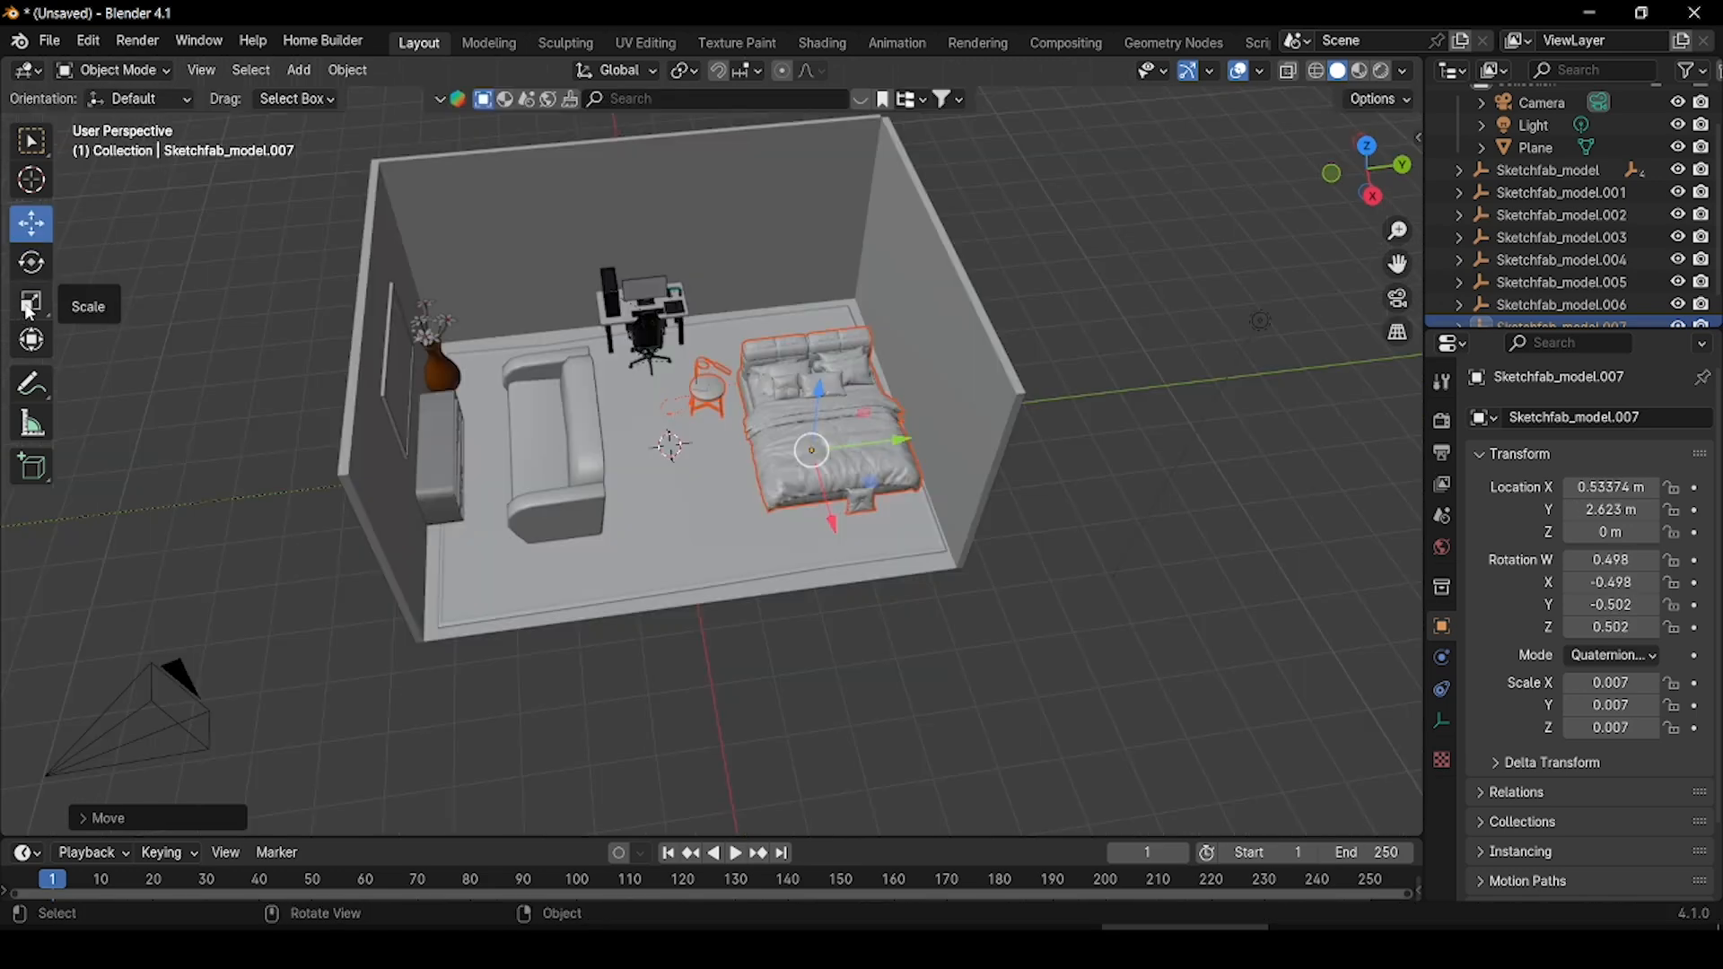
left_click(30, 305)
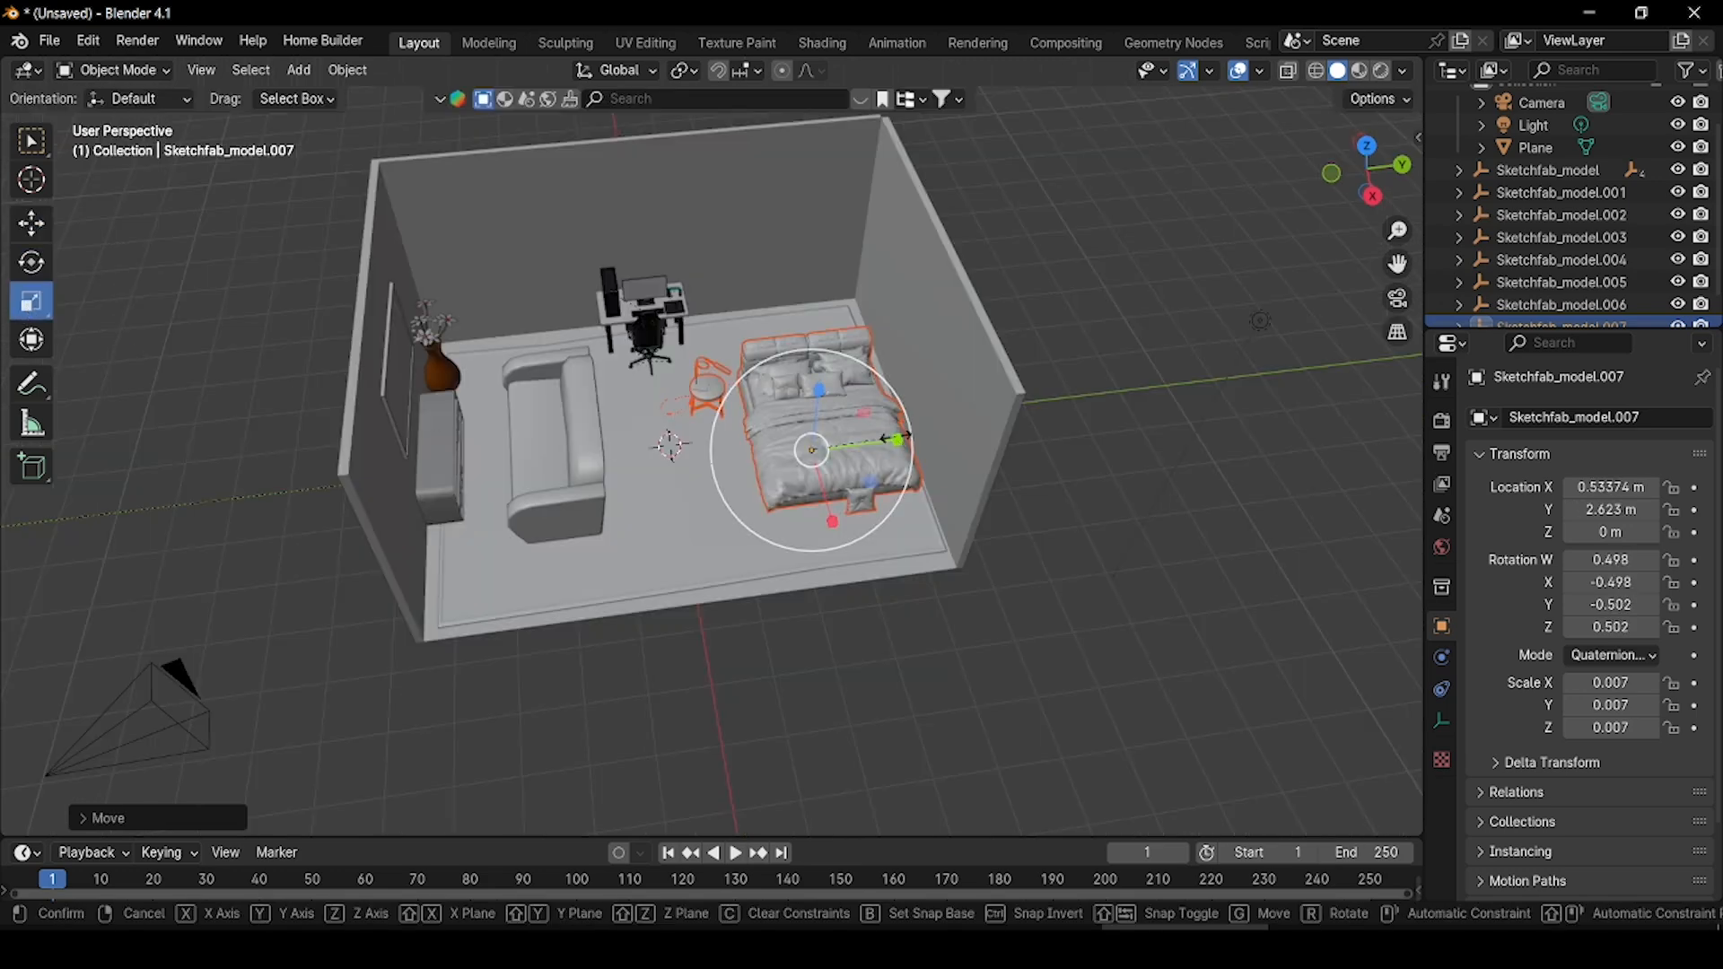
left_click_drag(901, 440, 888, 439)
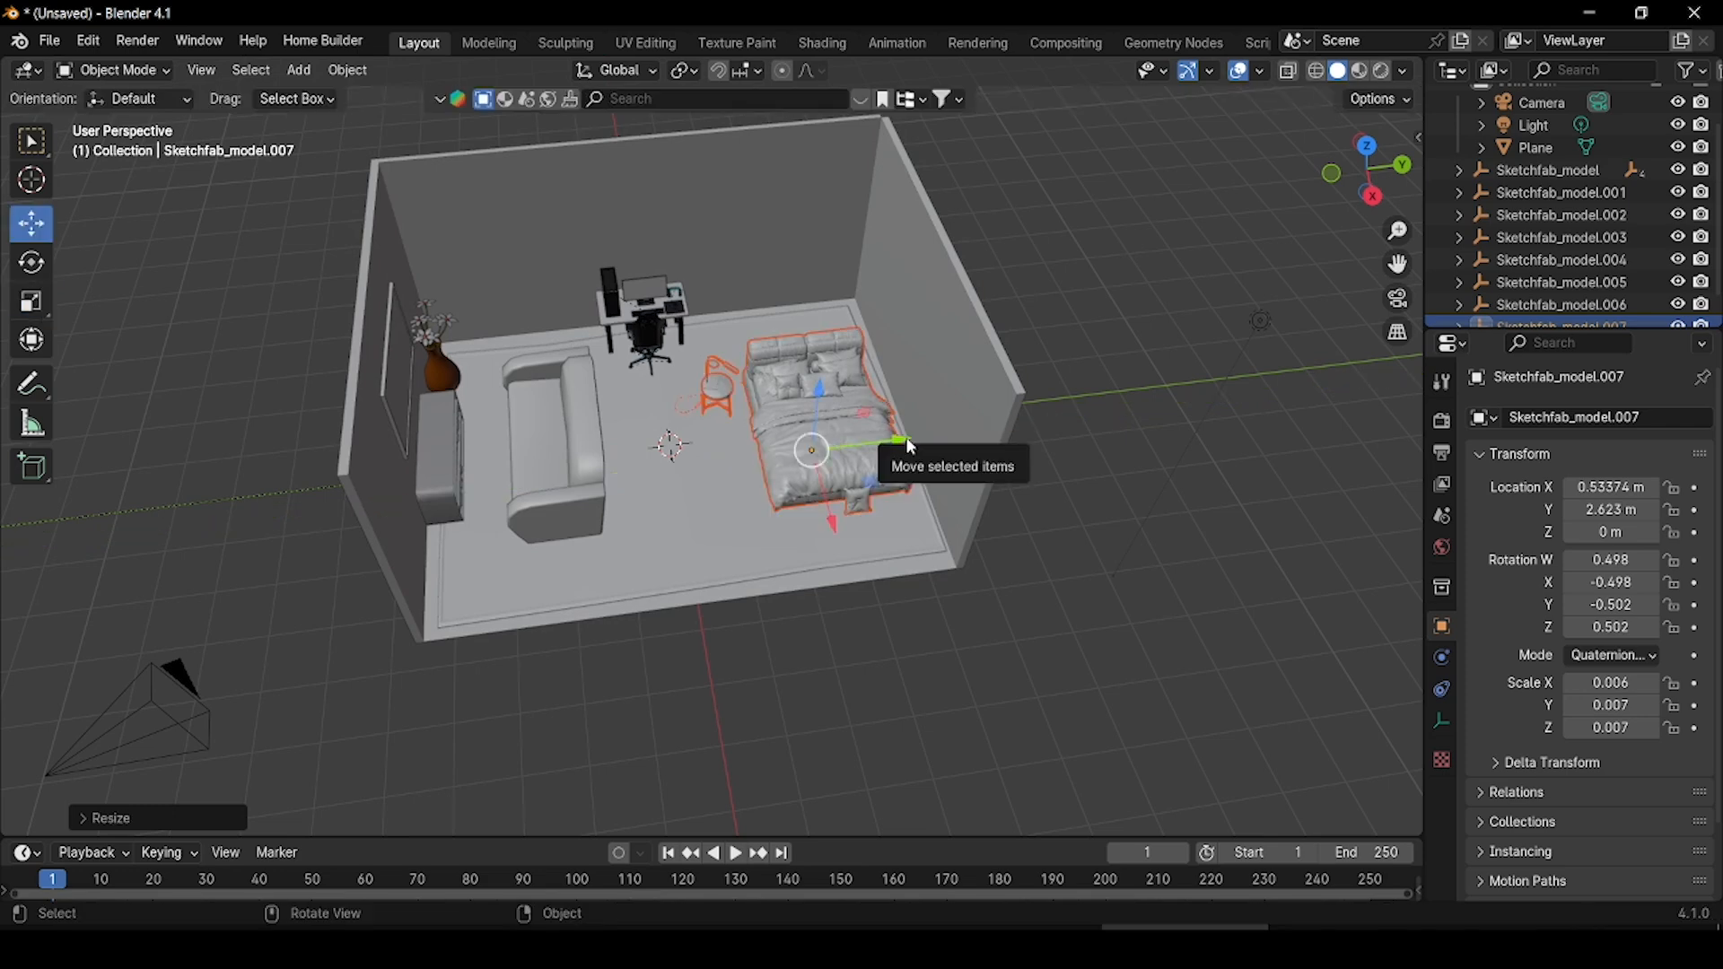
- Shift the bed along Y to about 2.885 m, close to the side wall opposite the television
left_click_drag(905, 437, 915, 436)
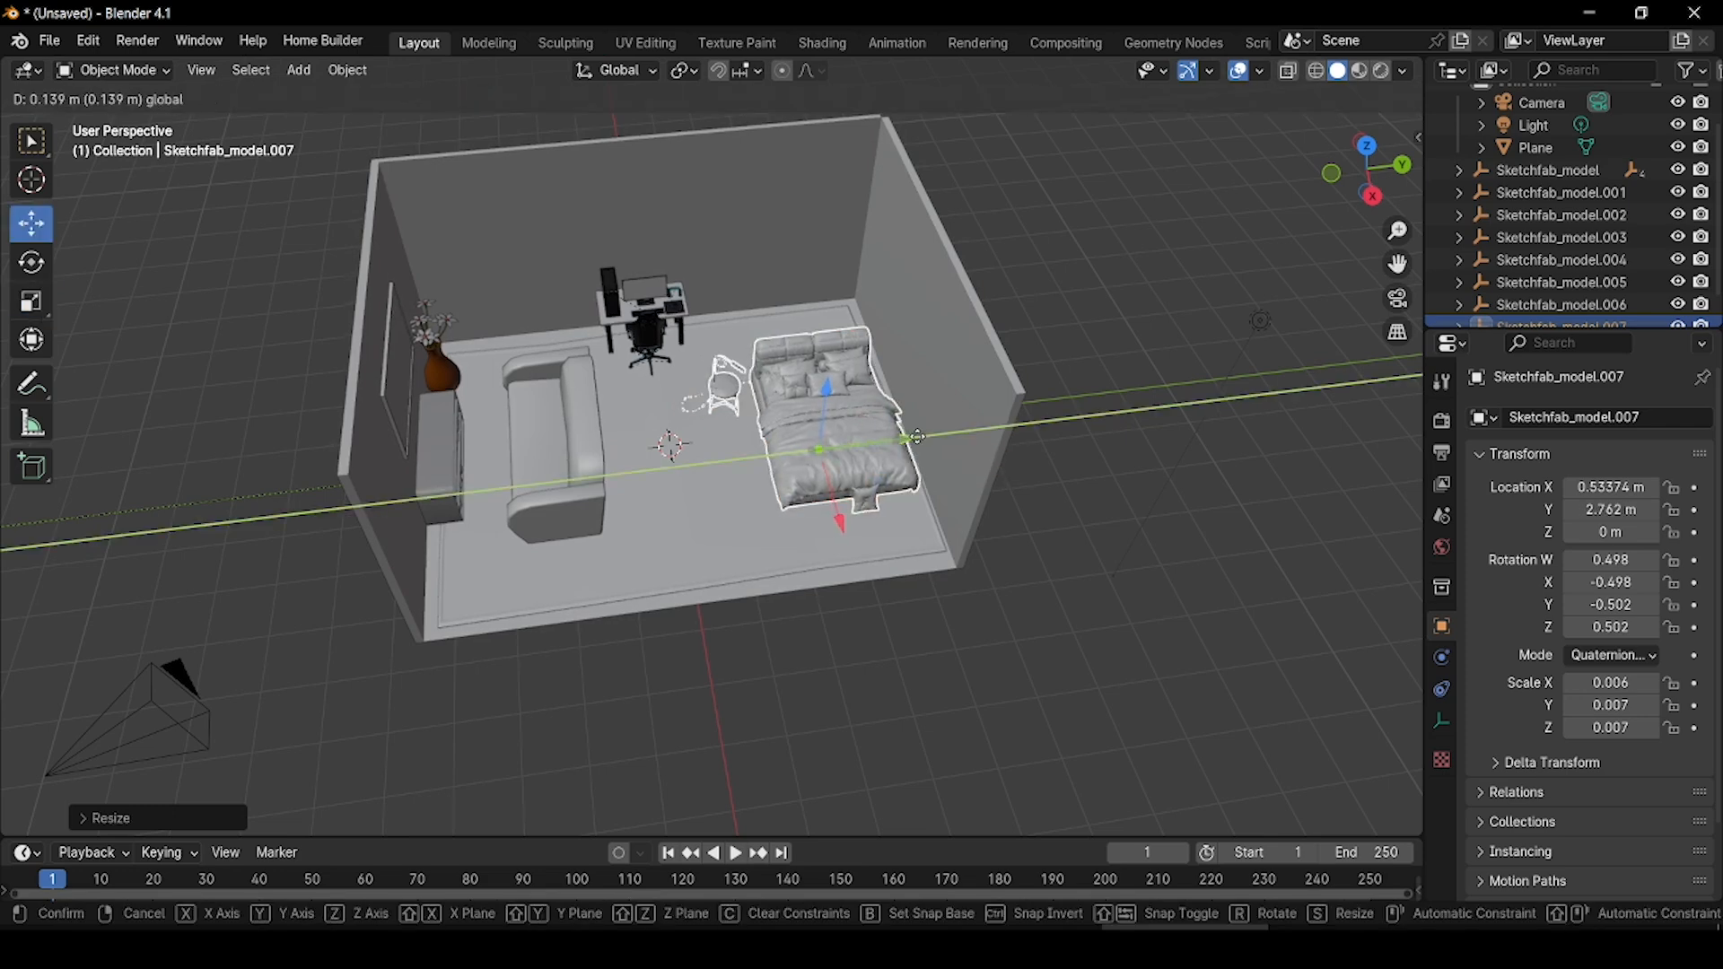
left_click_drag(917, 437, 923, 435)
scroll(857, 467, "up", 2)
middle_click_drag(768, 523, 724, 511)
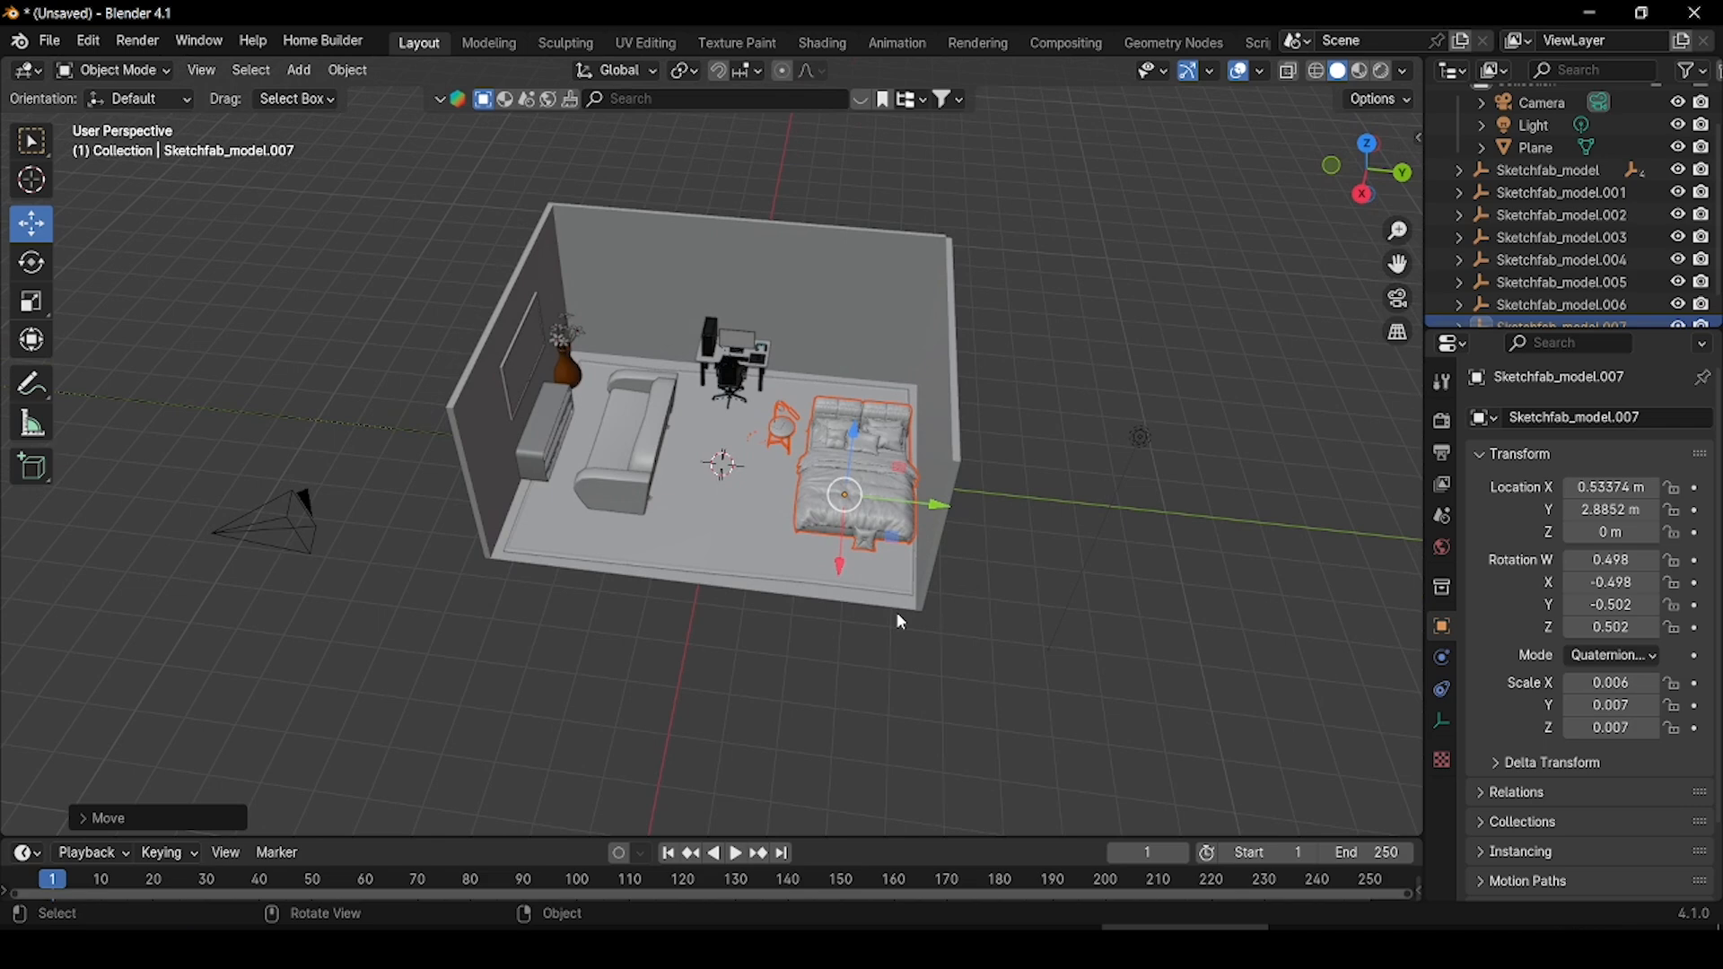
middle_click_drag(902, 620, 1052, 482)
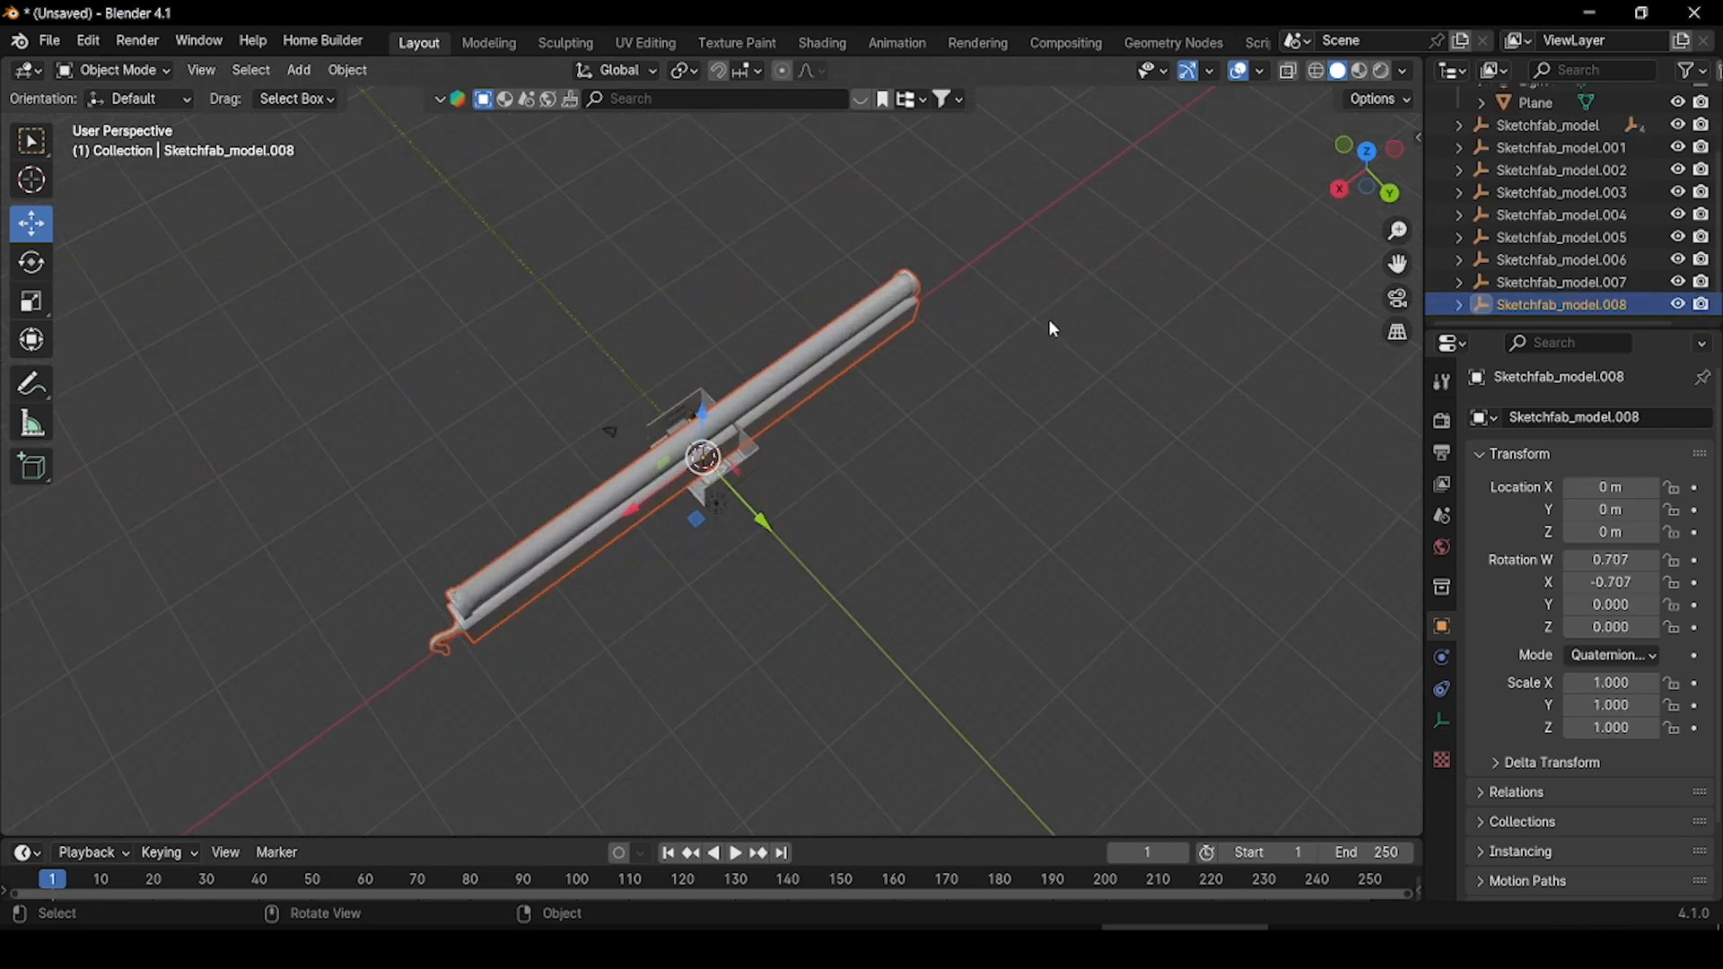
- Shrink the tube-shaped fixture to a scale of about 0.049 and place it high on the bed-side wall, about Y 4.42 m, Z 3.243 m
key("s")
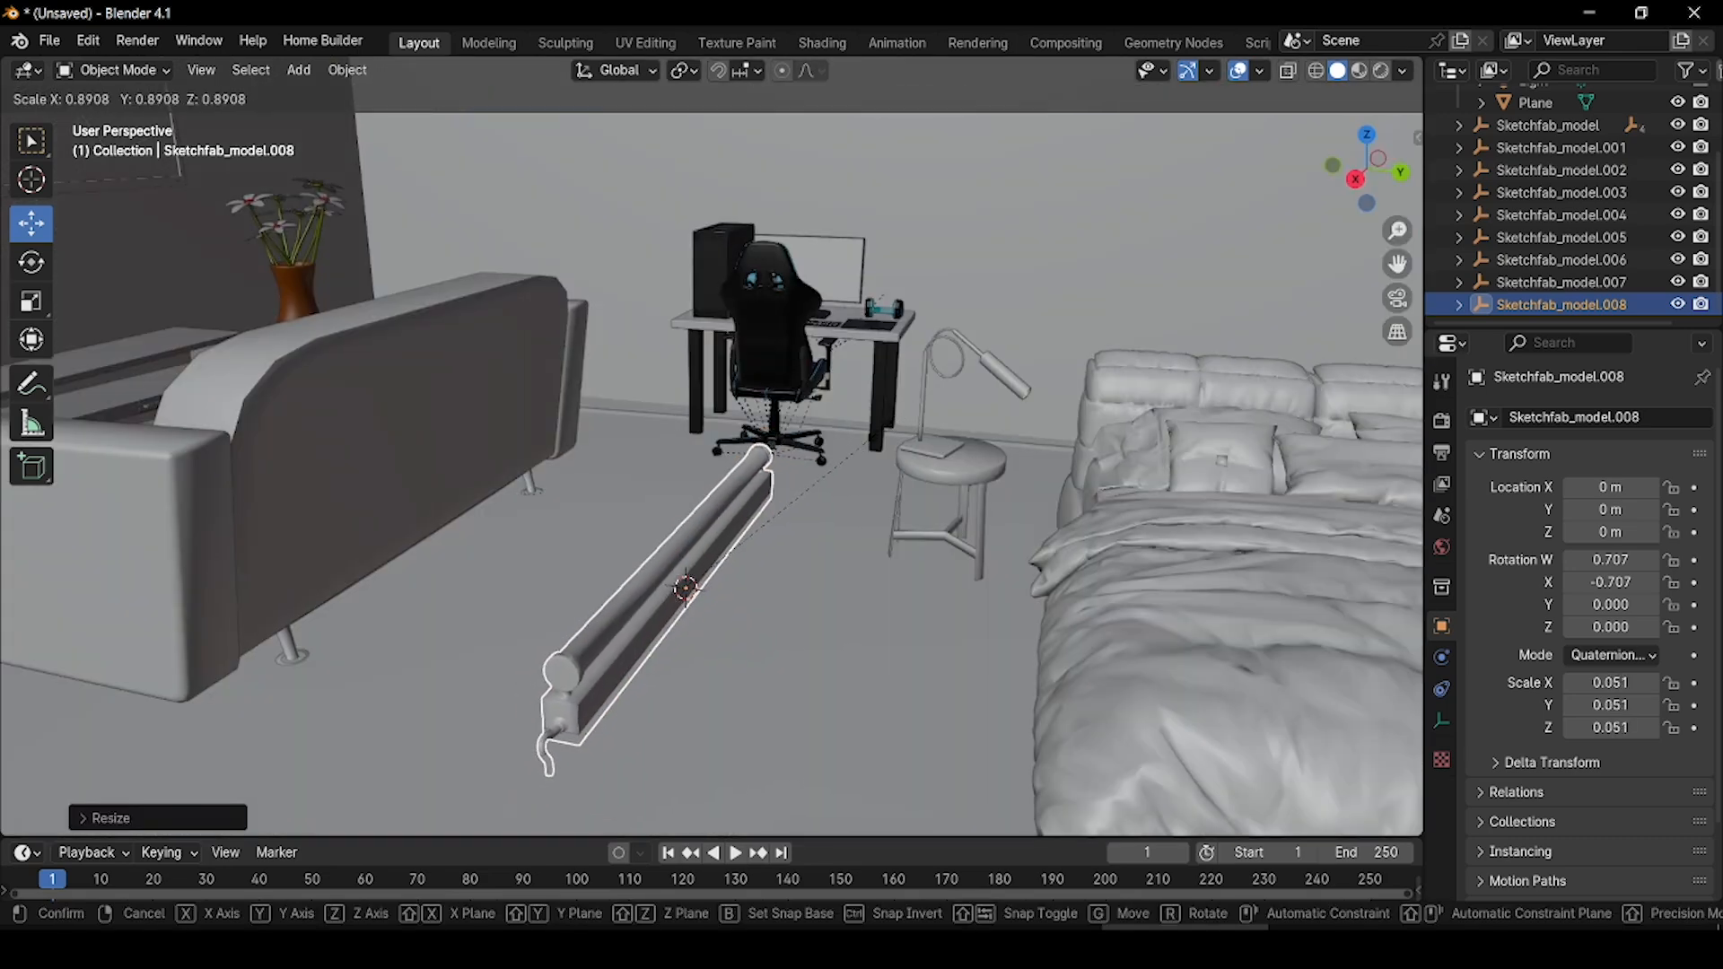
left_click(877, 443)
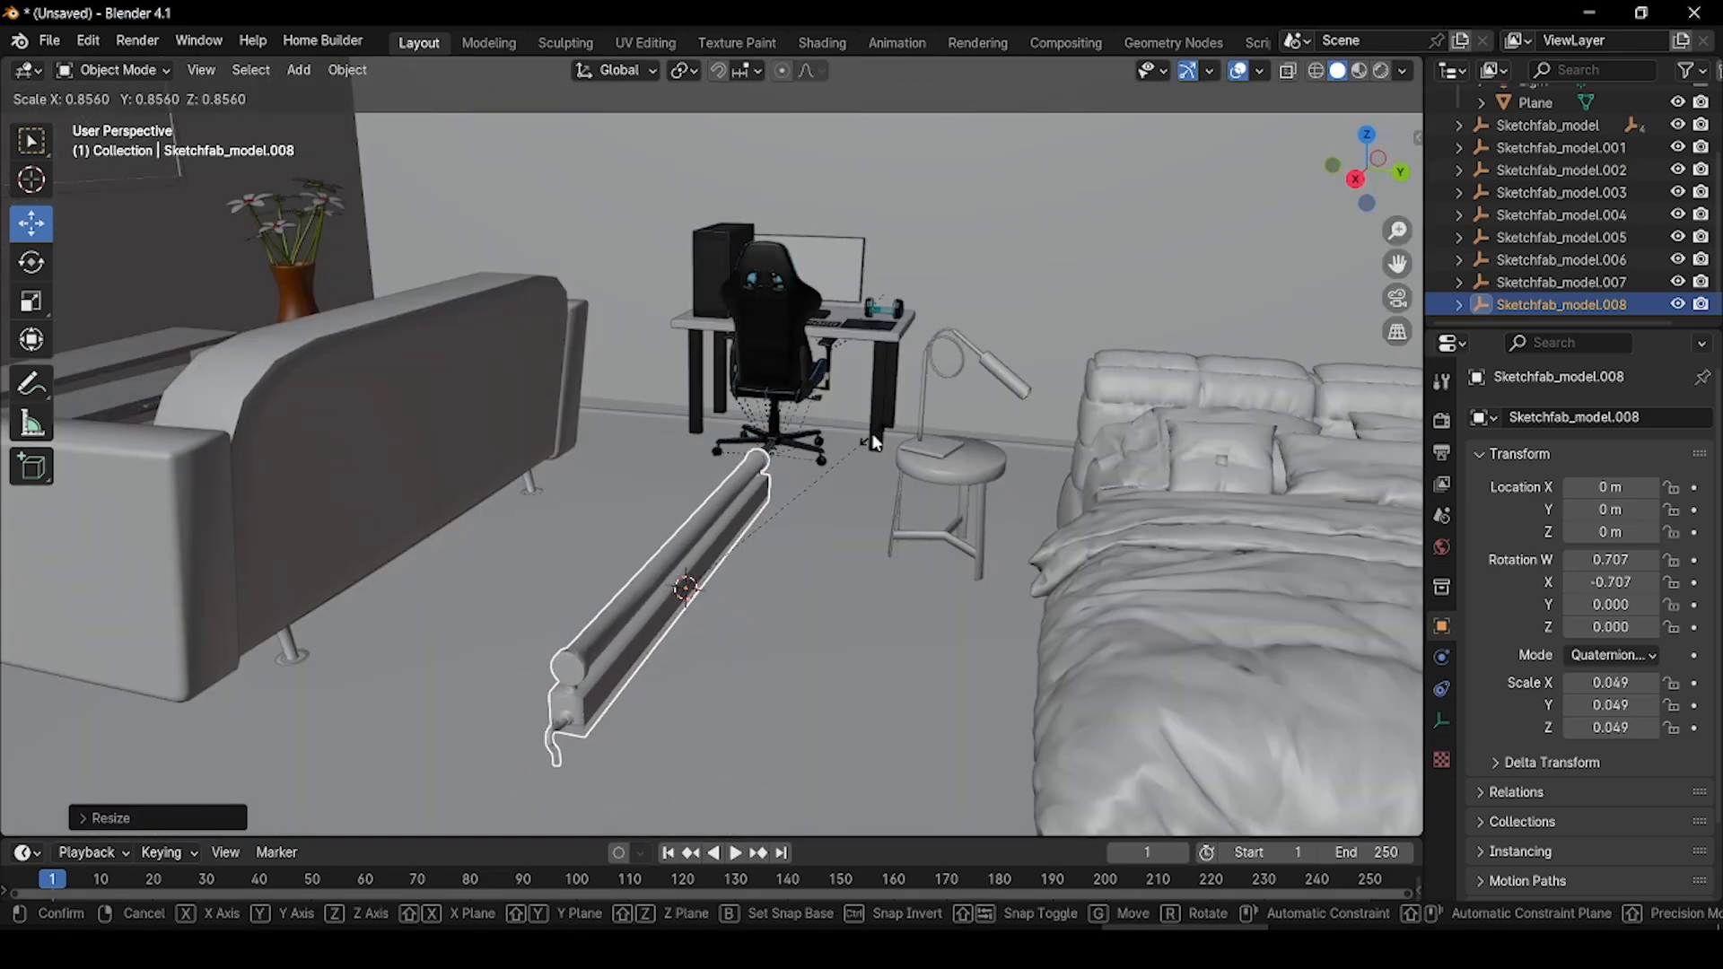
key("g")
key("z")
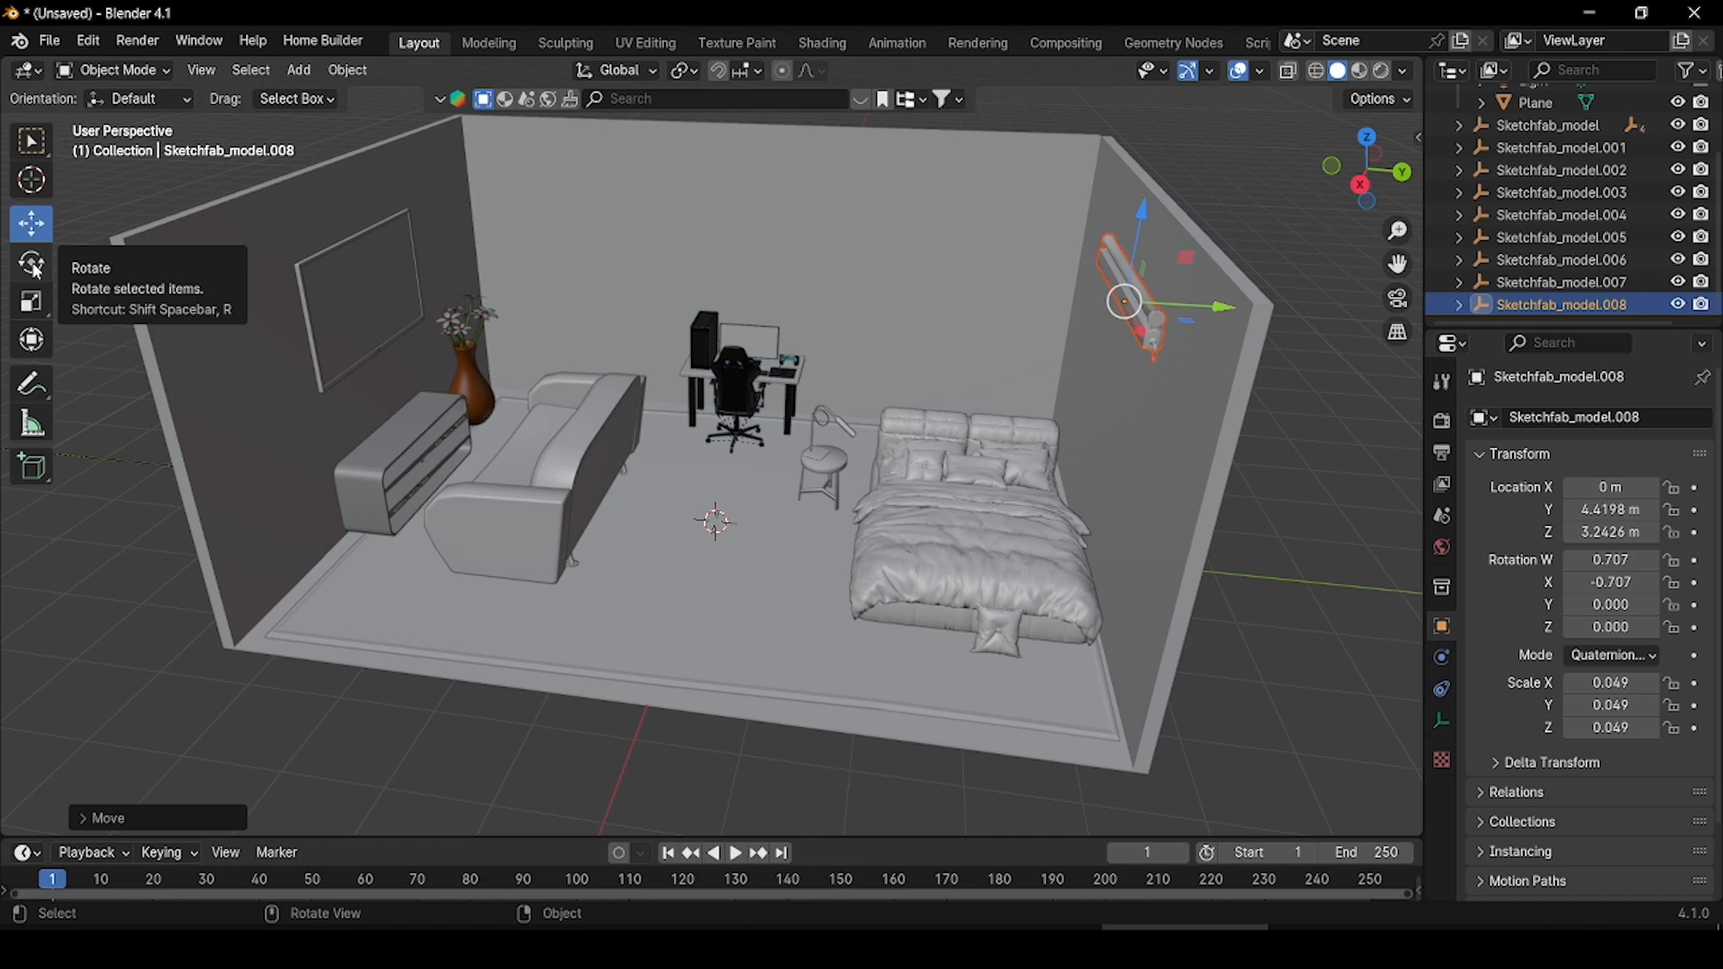
- Rotate the tube light about 90° around its X axis and seat it on the bed-side wall at about Y 4.506 m, Z 3.420 m
left_click(36, 268)
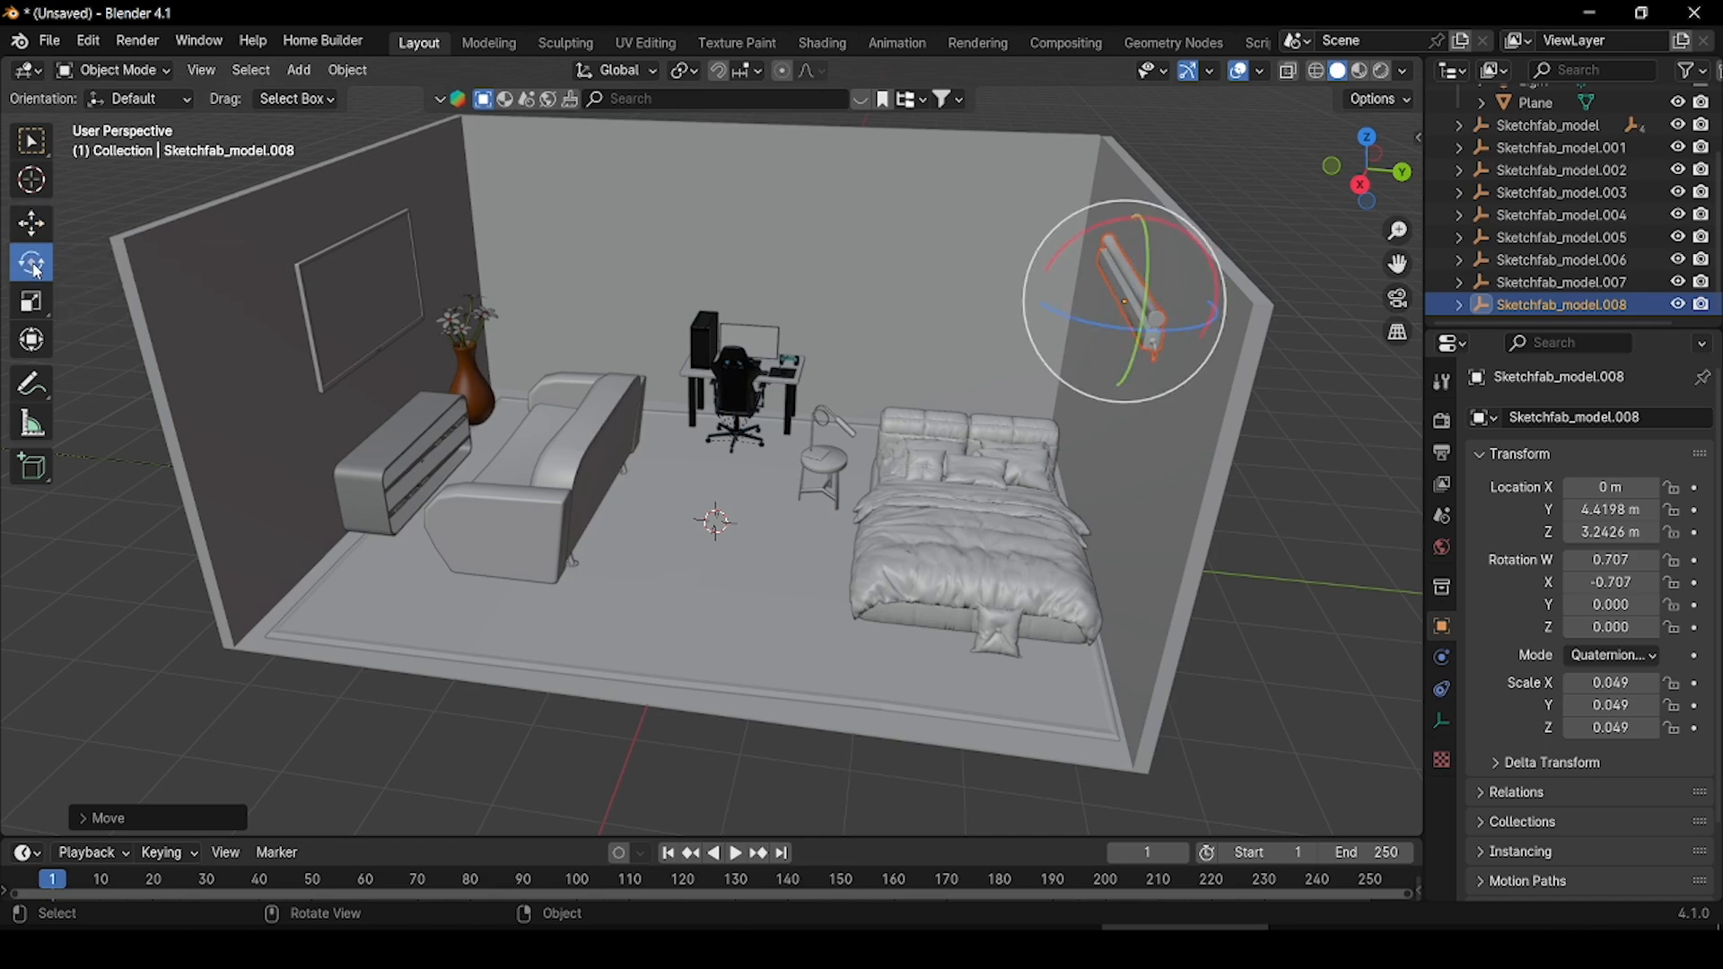
left_click_drag(1032, 300, 1014, 346)
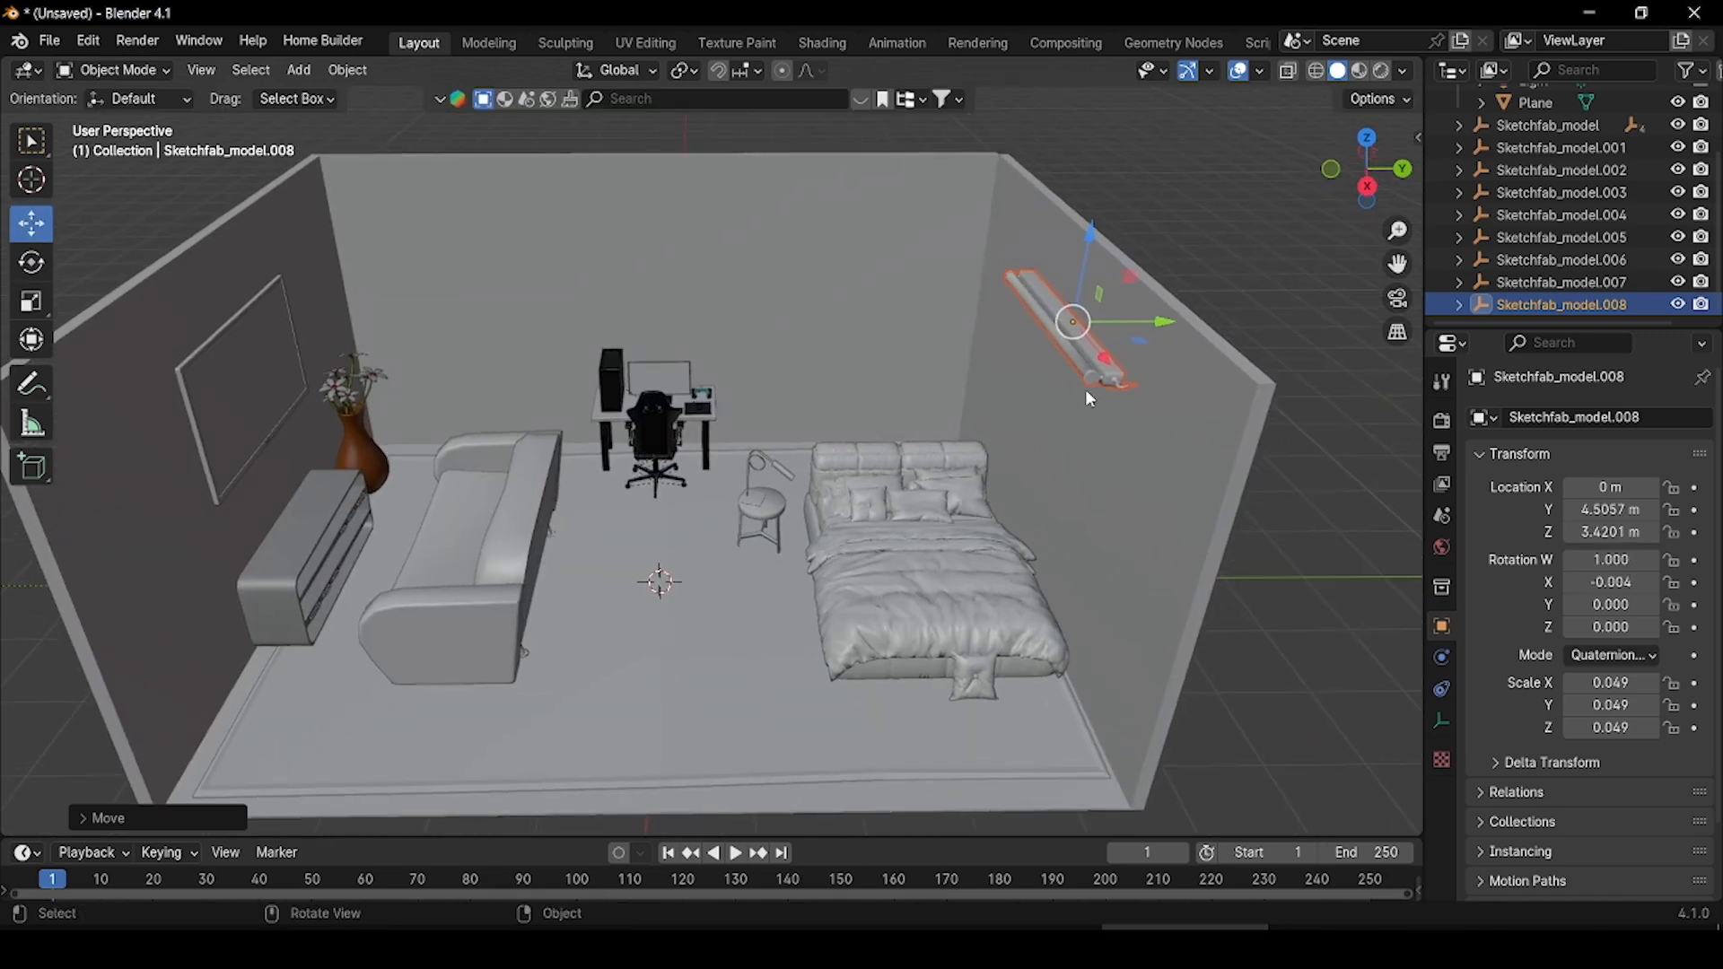
- Set the emission strength of the tube light's Lamp material to 10 in its Principled BSDF node
left_click(824, 43)
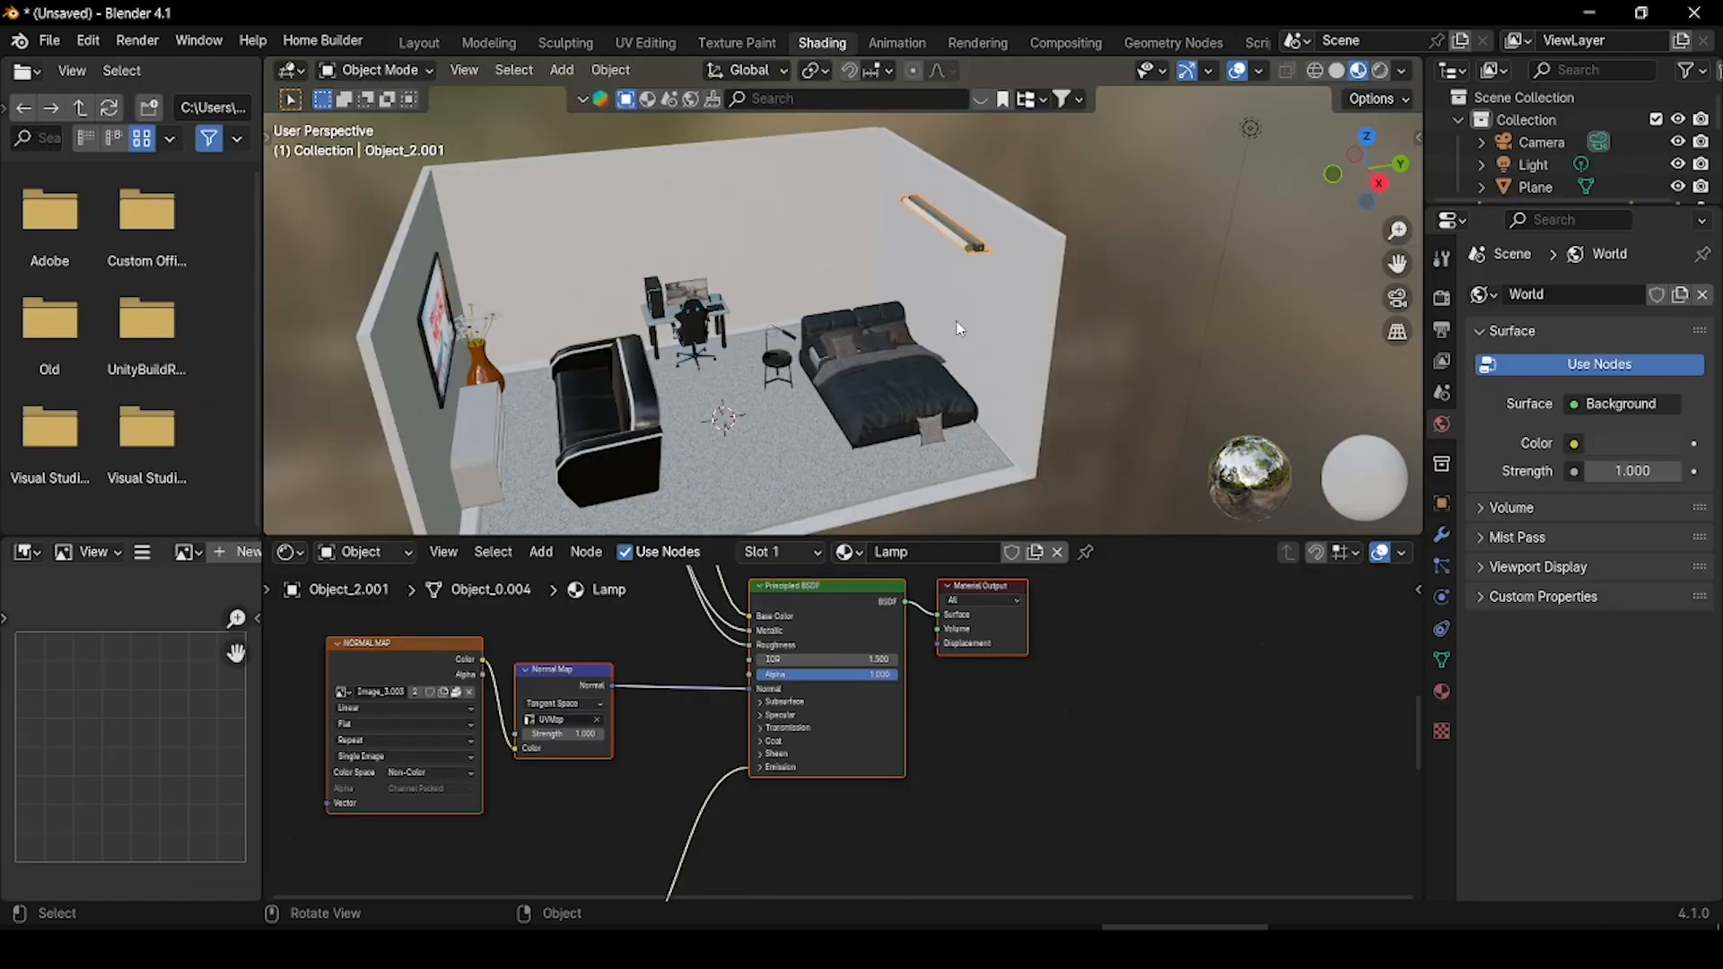
scroll(851, 783, "up", 1)
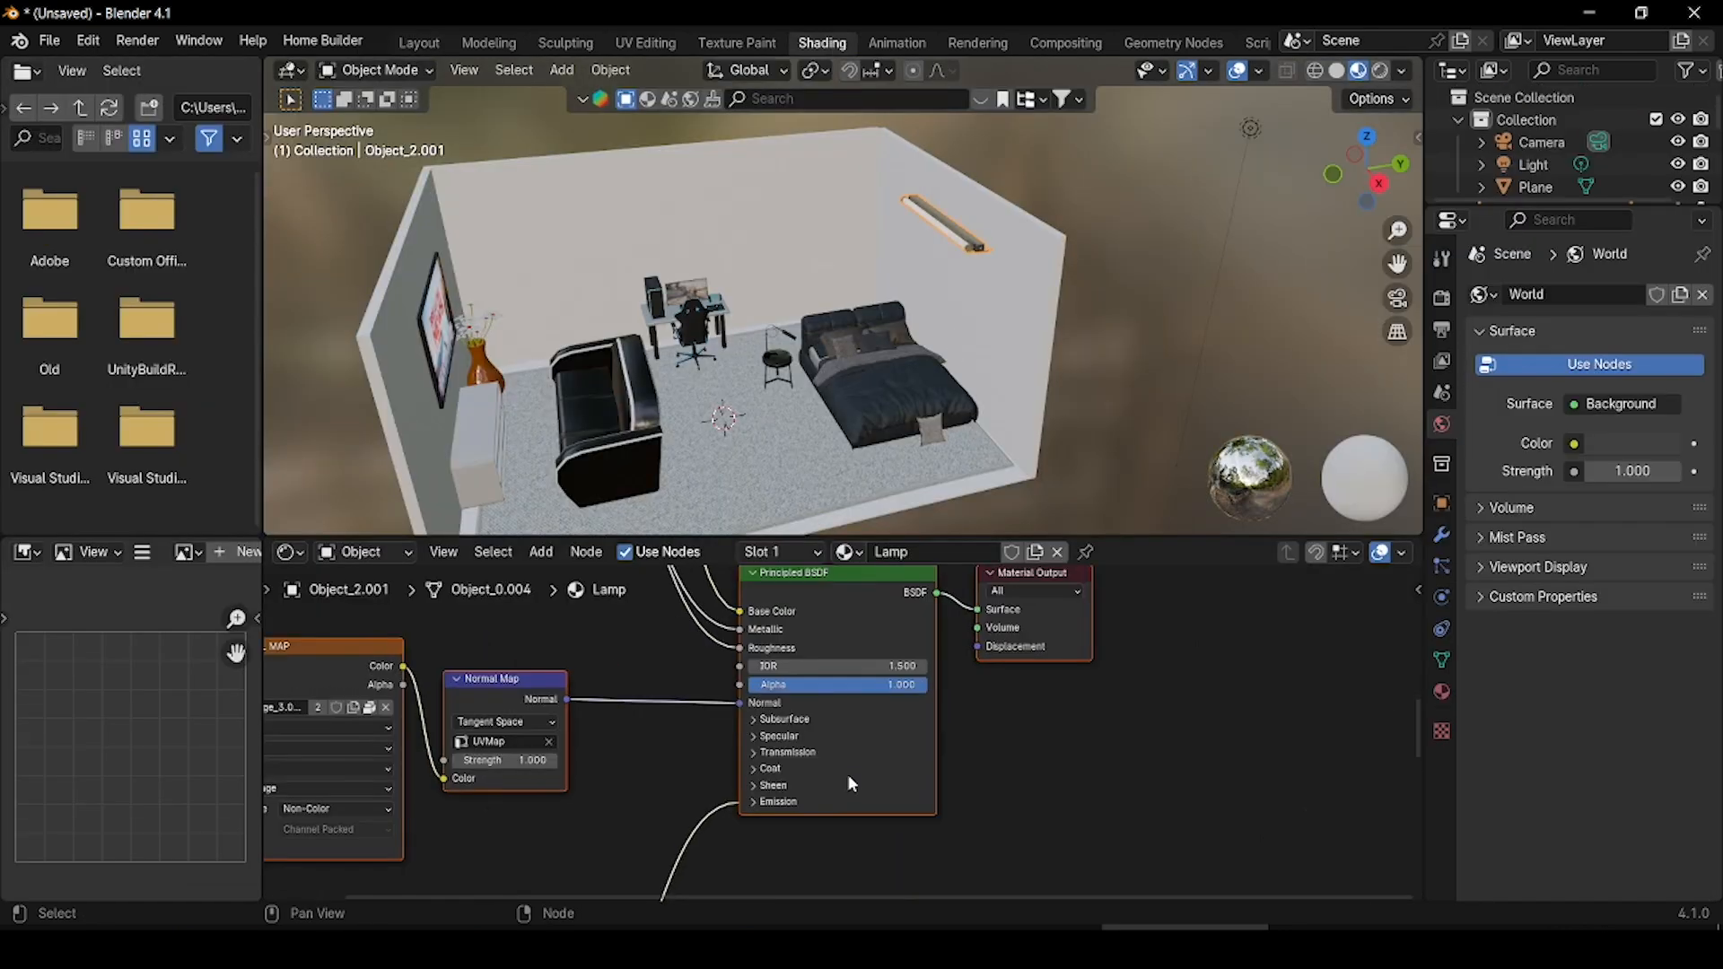
left_click(774, 801)
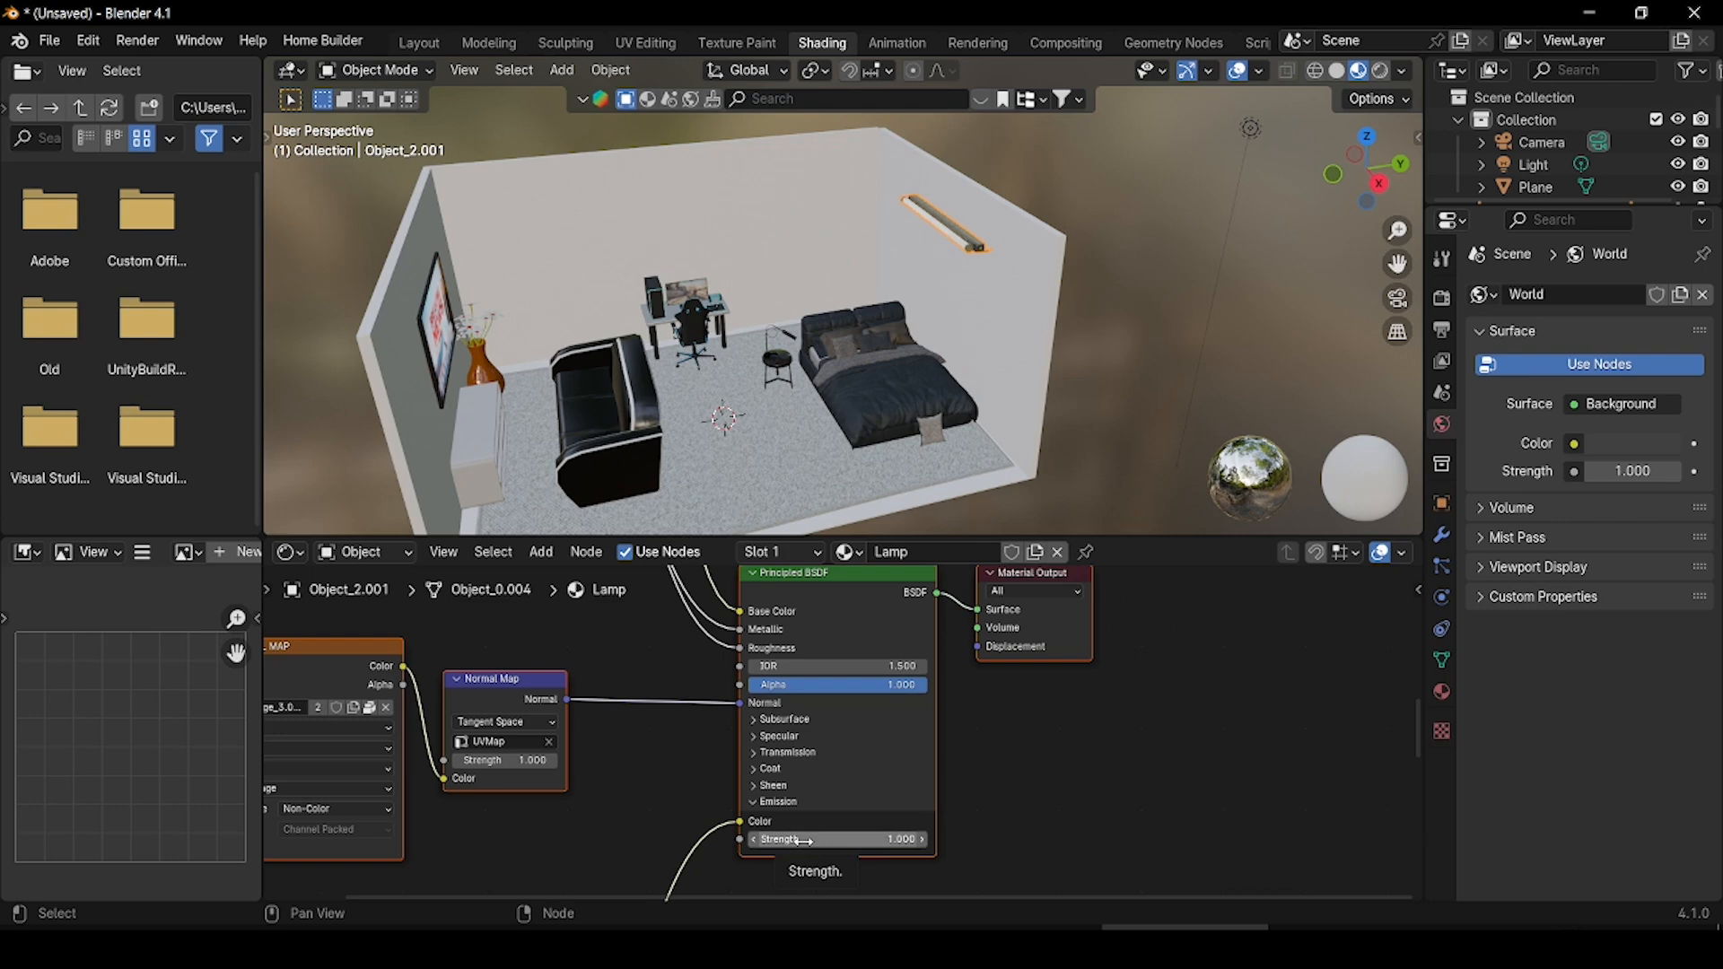
left_click(801, 839)
type("10")
key("Return")
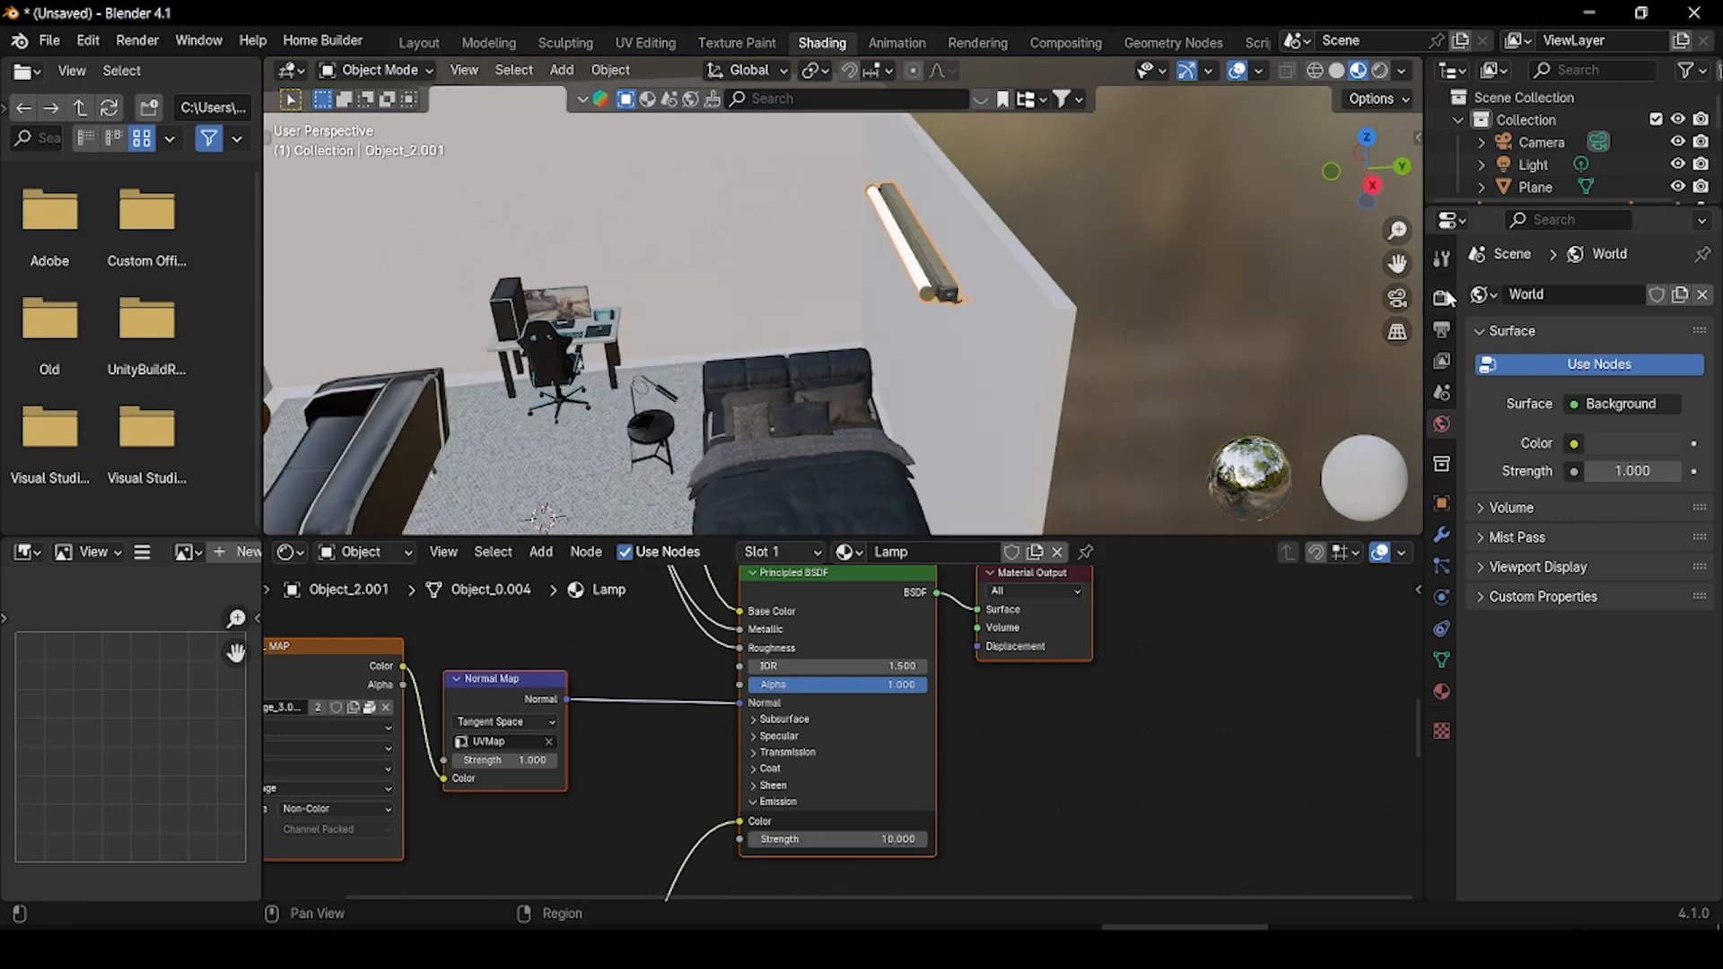
- Enable Bloom in the EEVEE render settings and check the glow around the tube light
left_click(1441, 297)
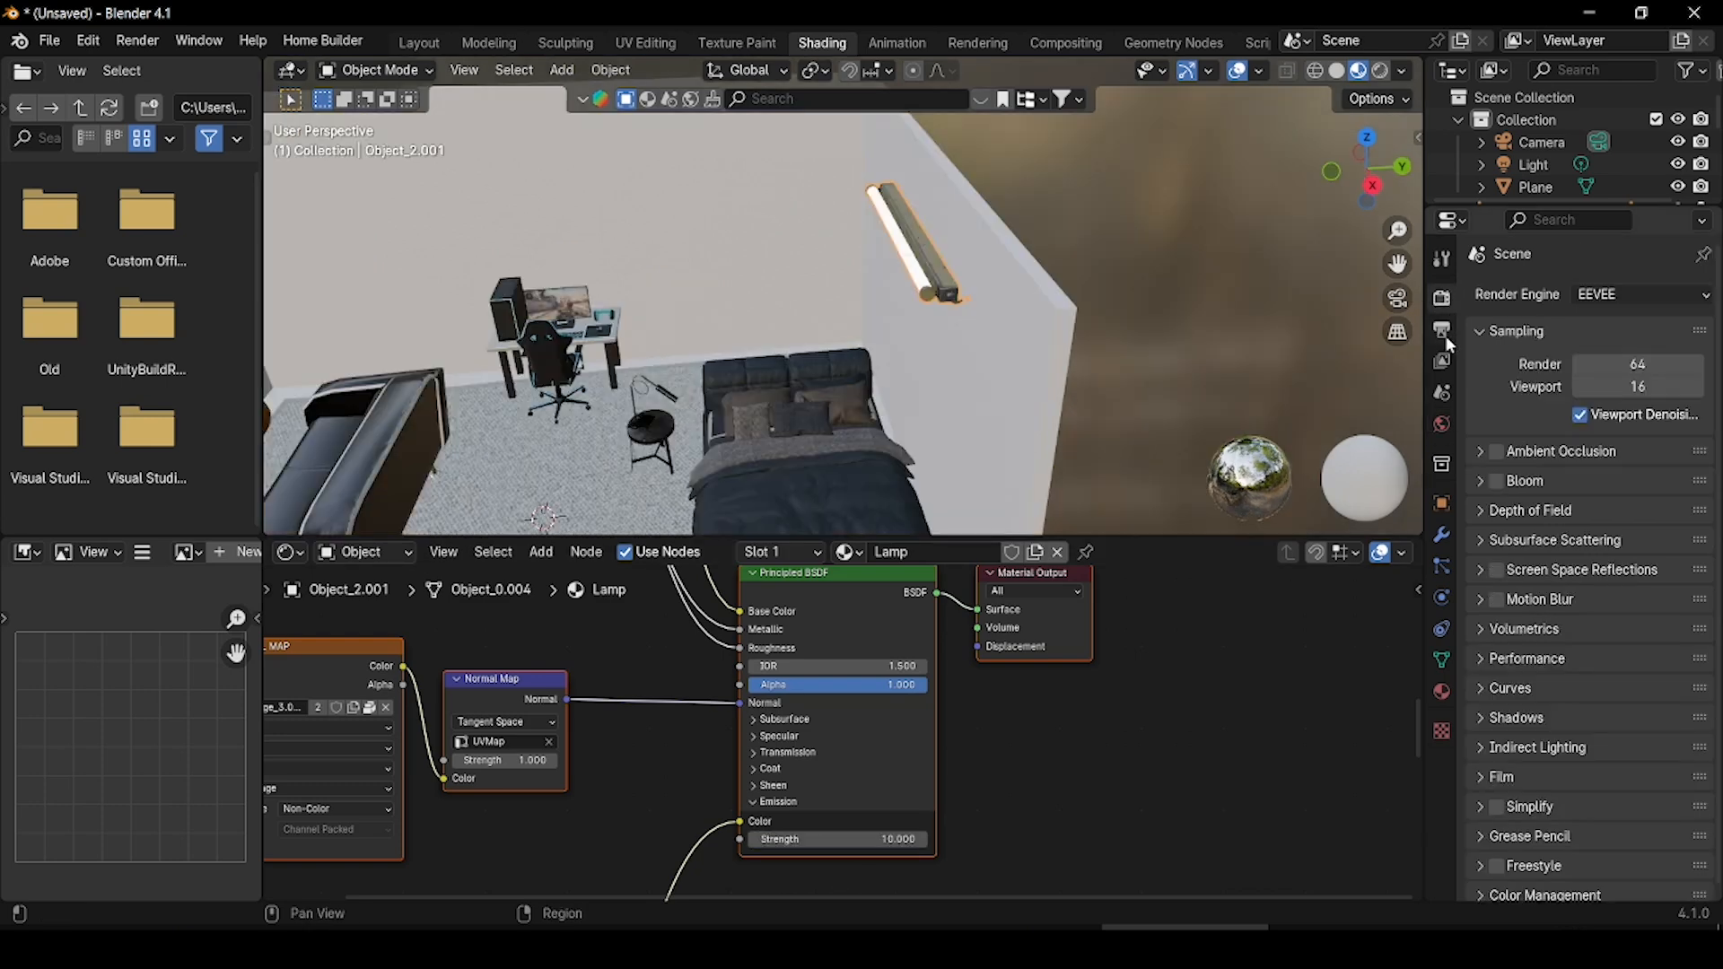
left_click(1496, 481)
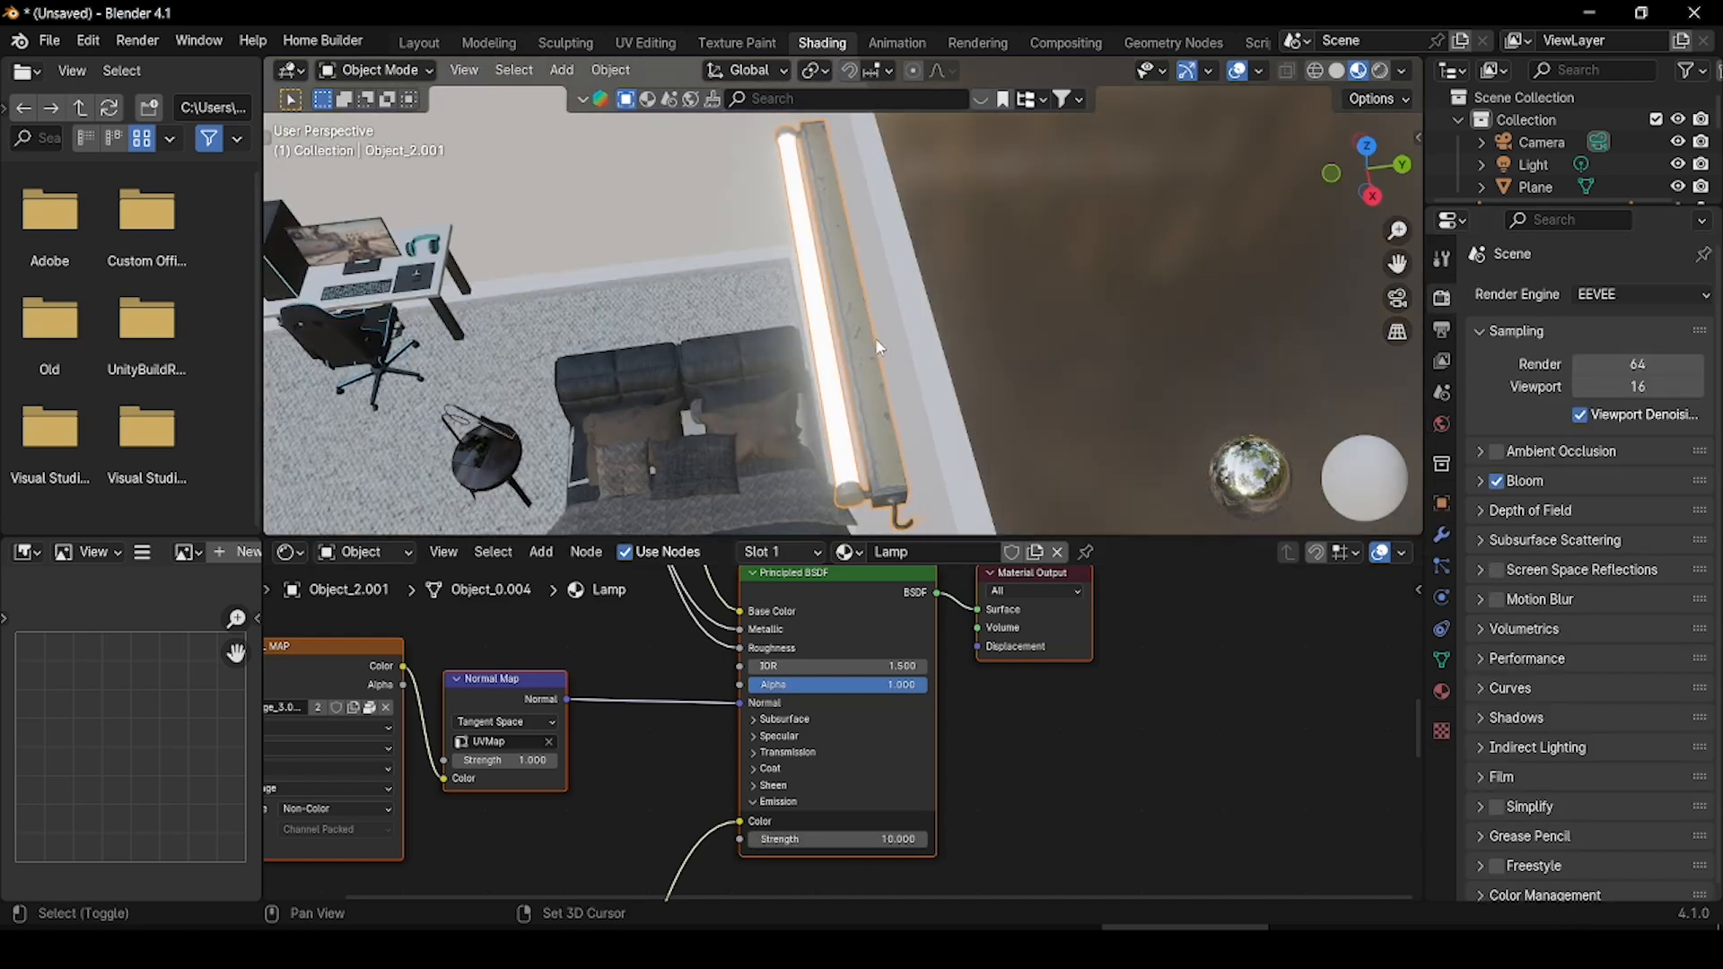
mouse_move(875, 339)
middle_mouse_down("shift")
mouse_move(913, 299)
mouse_move(898, 354)
middle_mouse_up("shift")
scroll(897, 354, "down", 3)
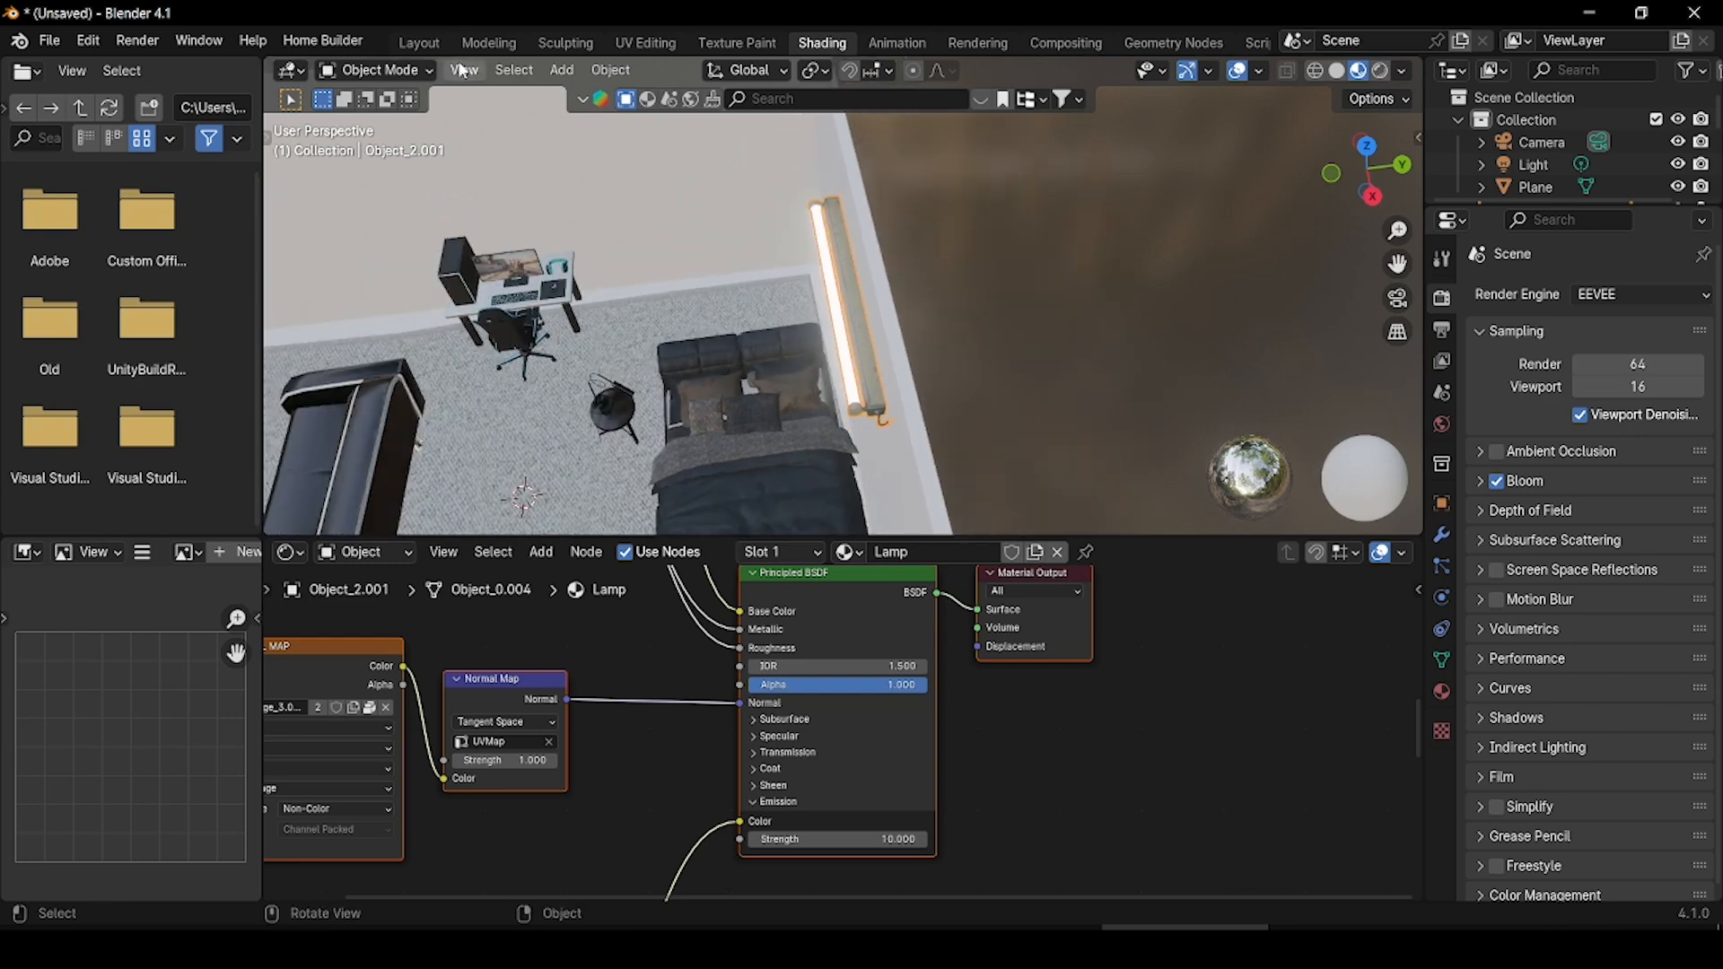
- Duplicate the glowing tube light in the Layout workspace and move the copy along X to about -102.07 m
left_click(435, 35)
left_click(881, 249)
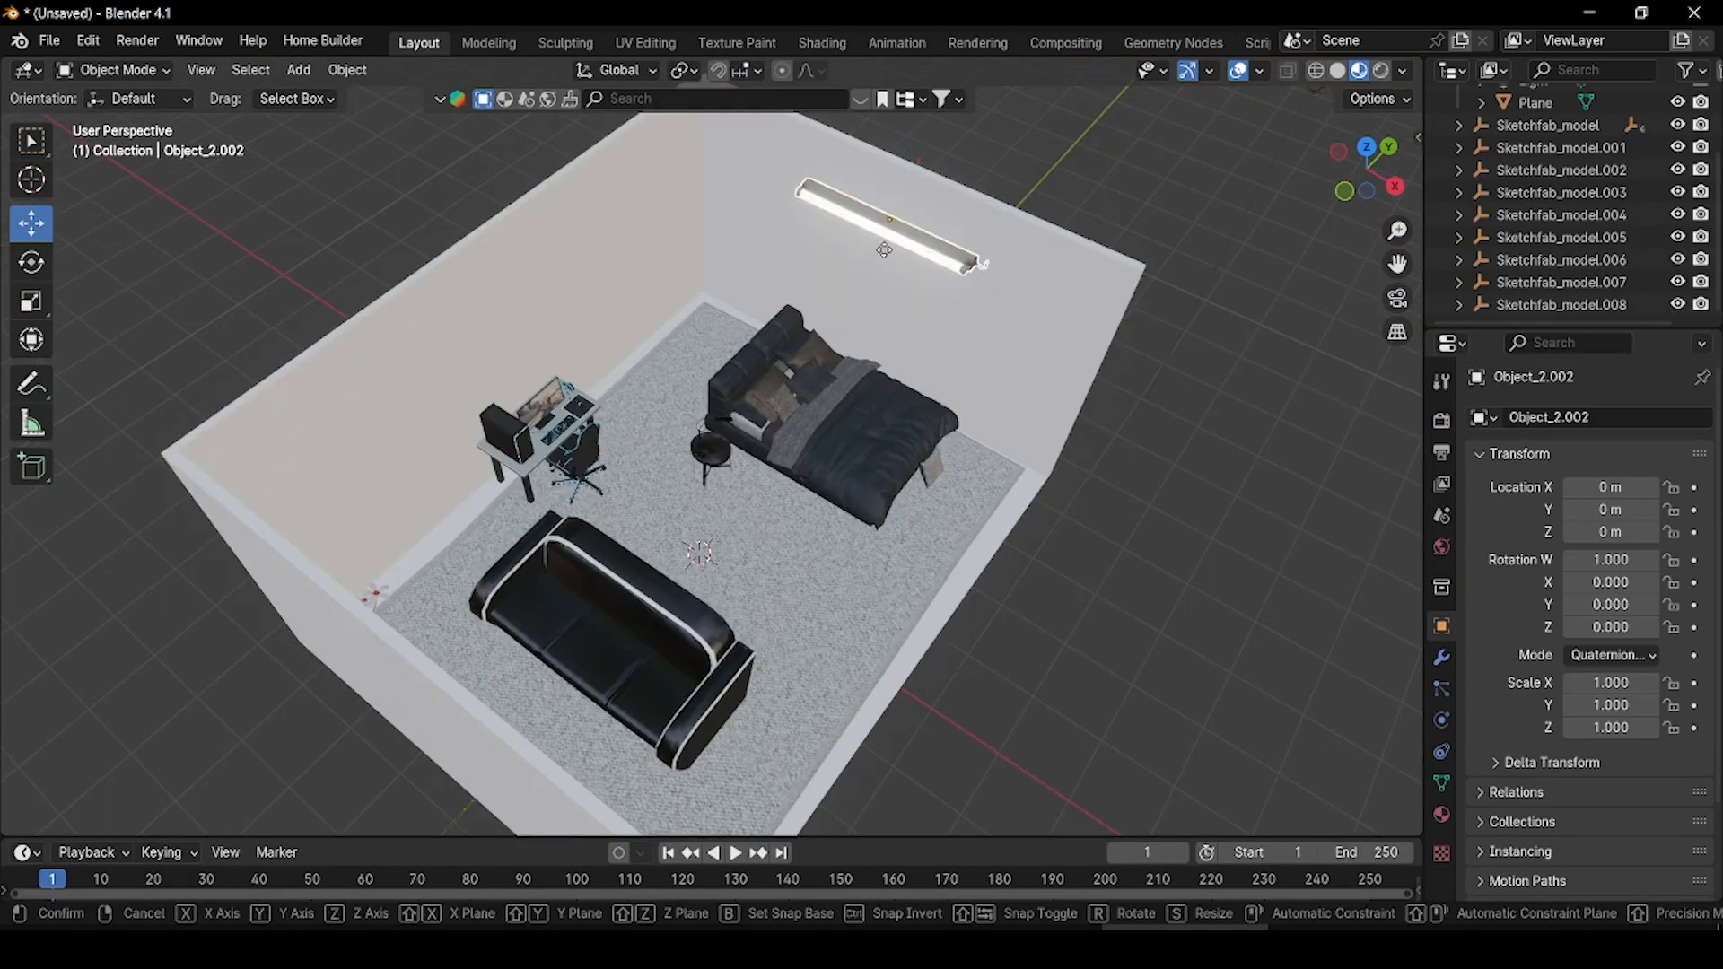
key("g")
key("z")
key("x")
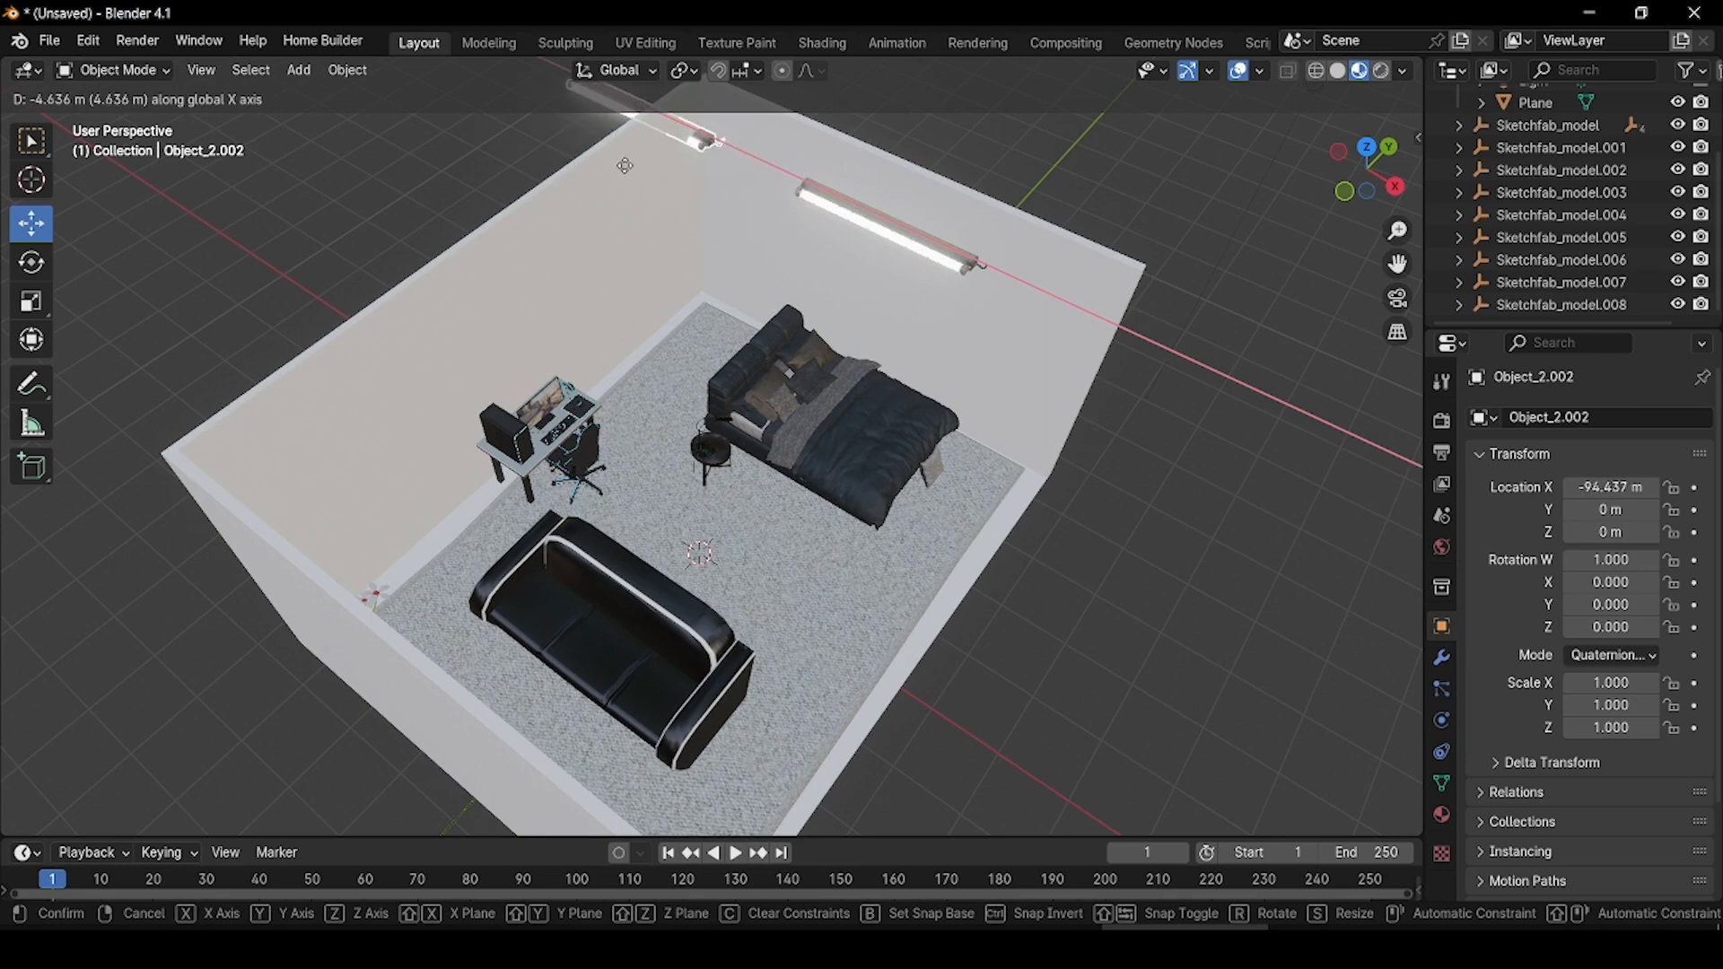
left_click(614, 163)
- Rotate the copied tube light about 90° around the vertical axis and place it on the back wall, about X -69.568 m, Y -45.11 m
scroll(616, 164, "down", 2)
left_click(31, 262)
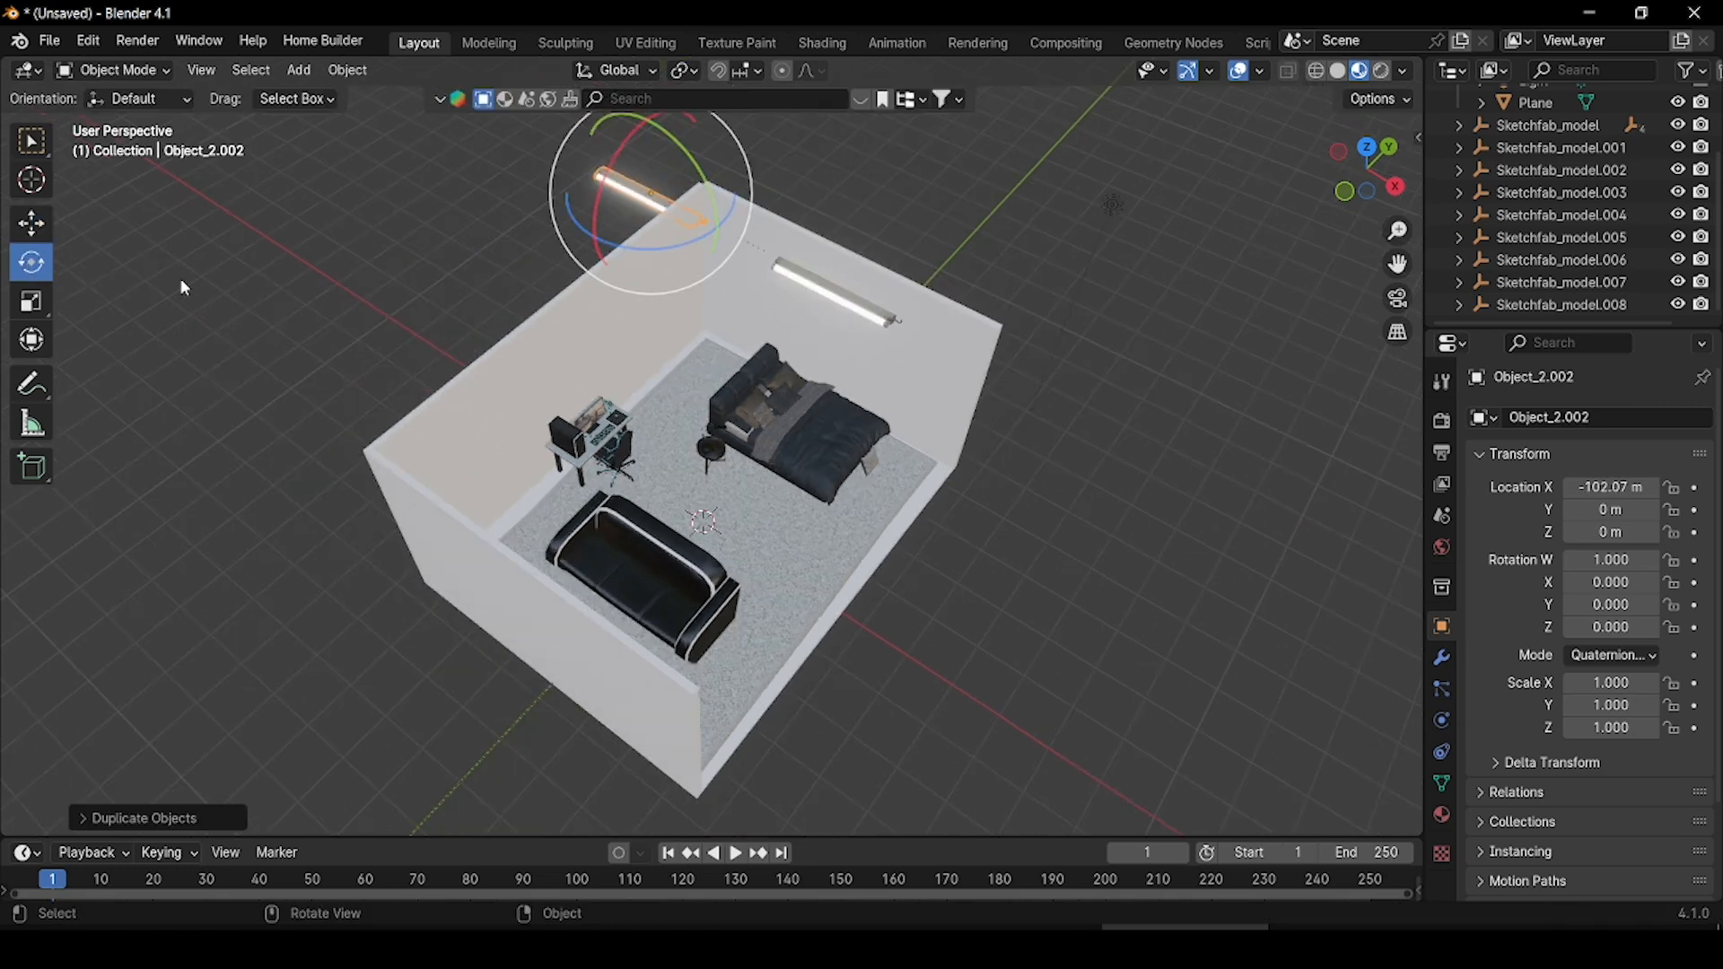
left_click_drag(666, 254, 793, 182)
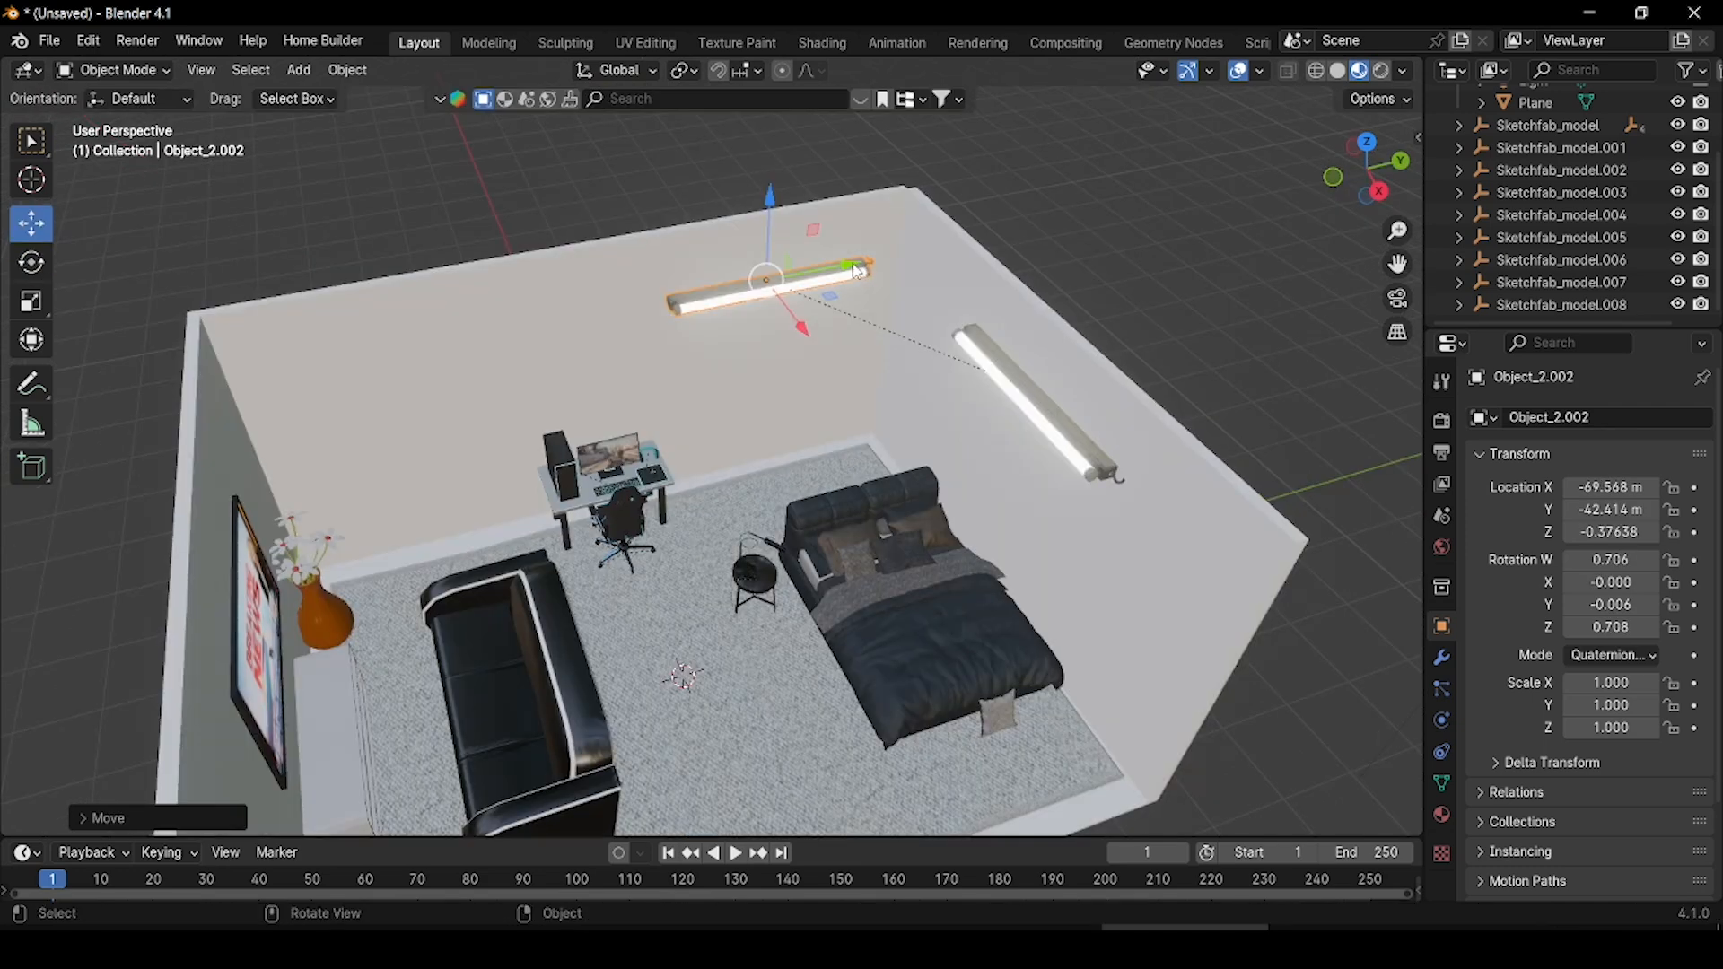
left_click_drag(859, 271, 837, 266)
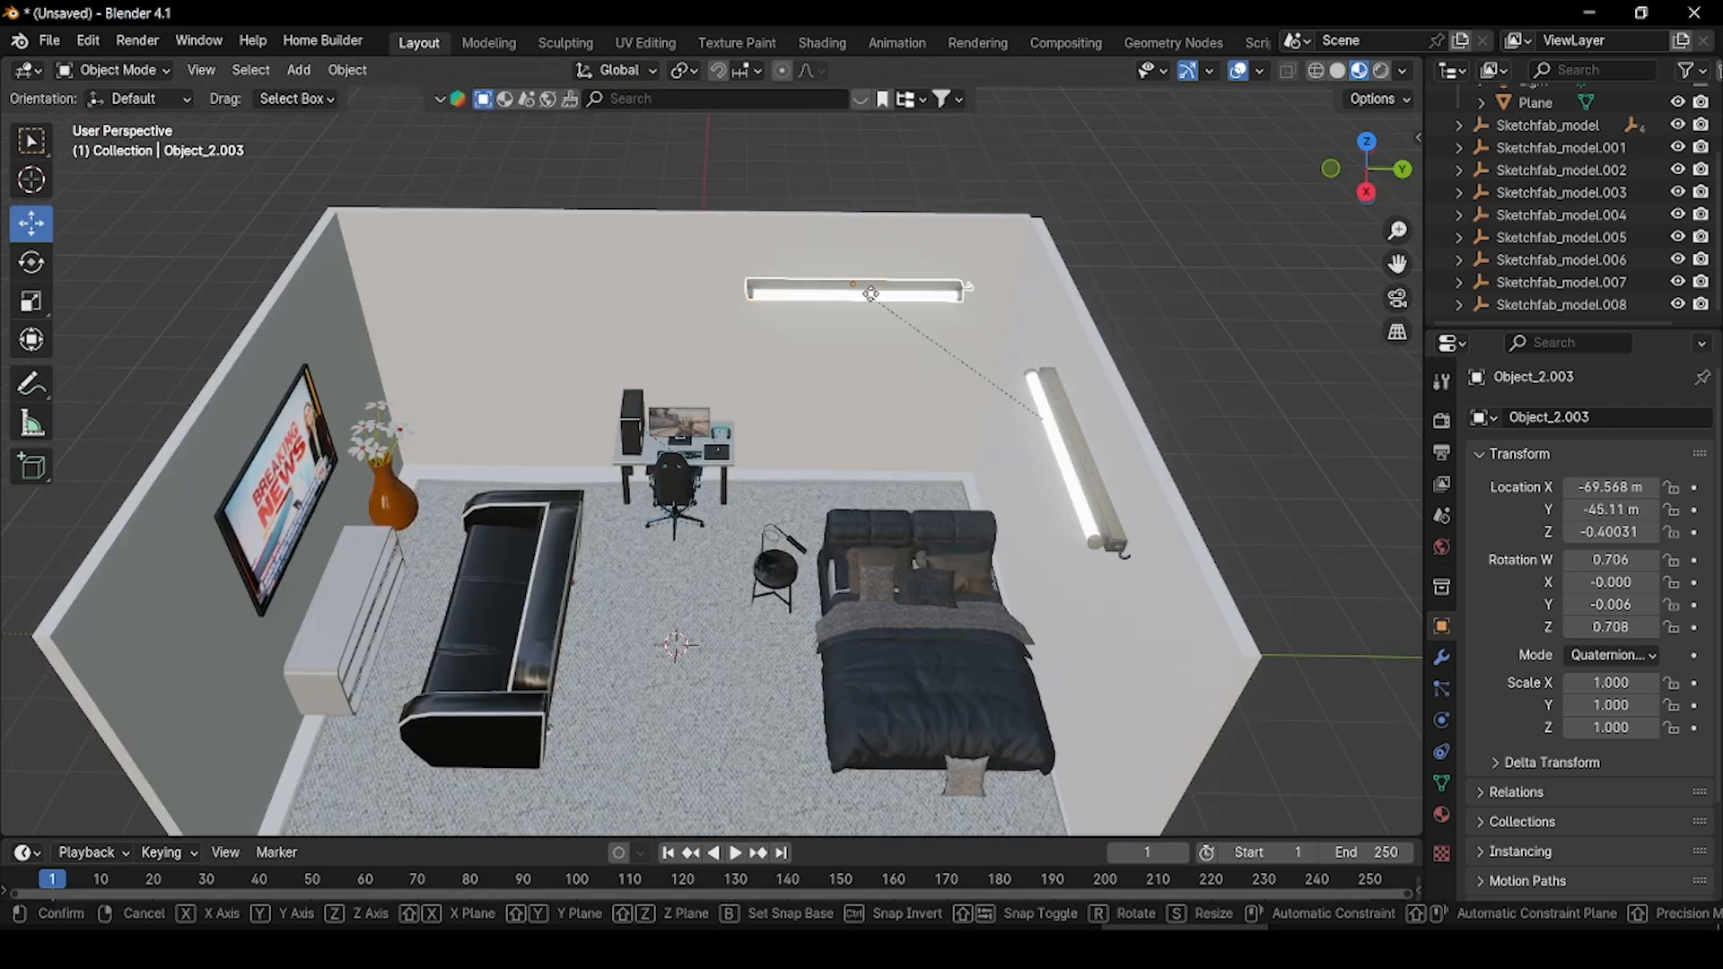
- Duplicate the back-wall tube light along the Y axis to about -131.24 m and switch the viewport to solid shading
key("x")
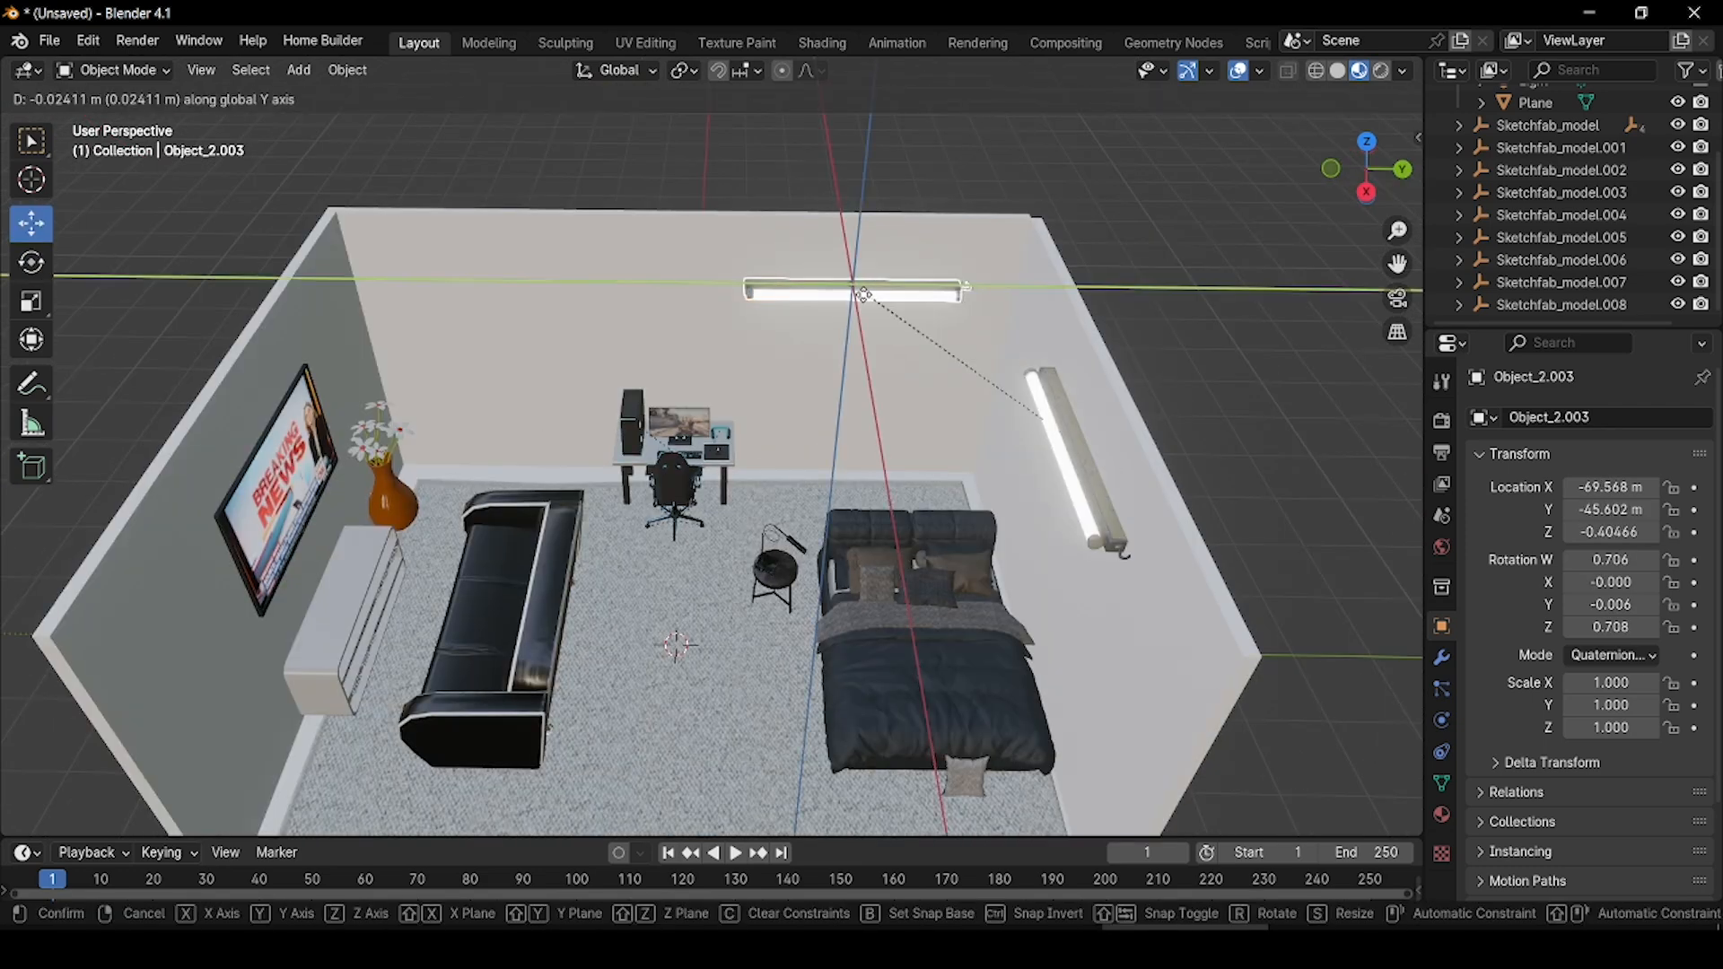
key("y")
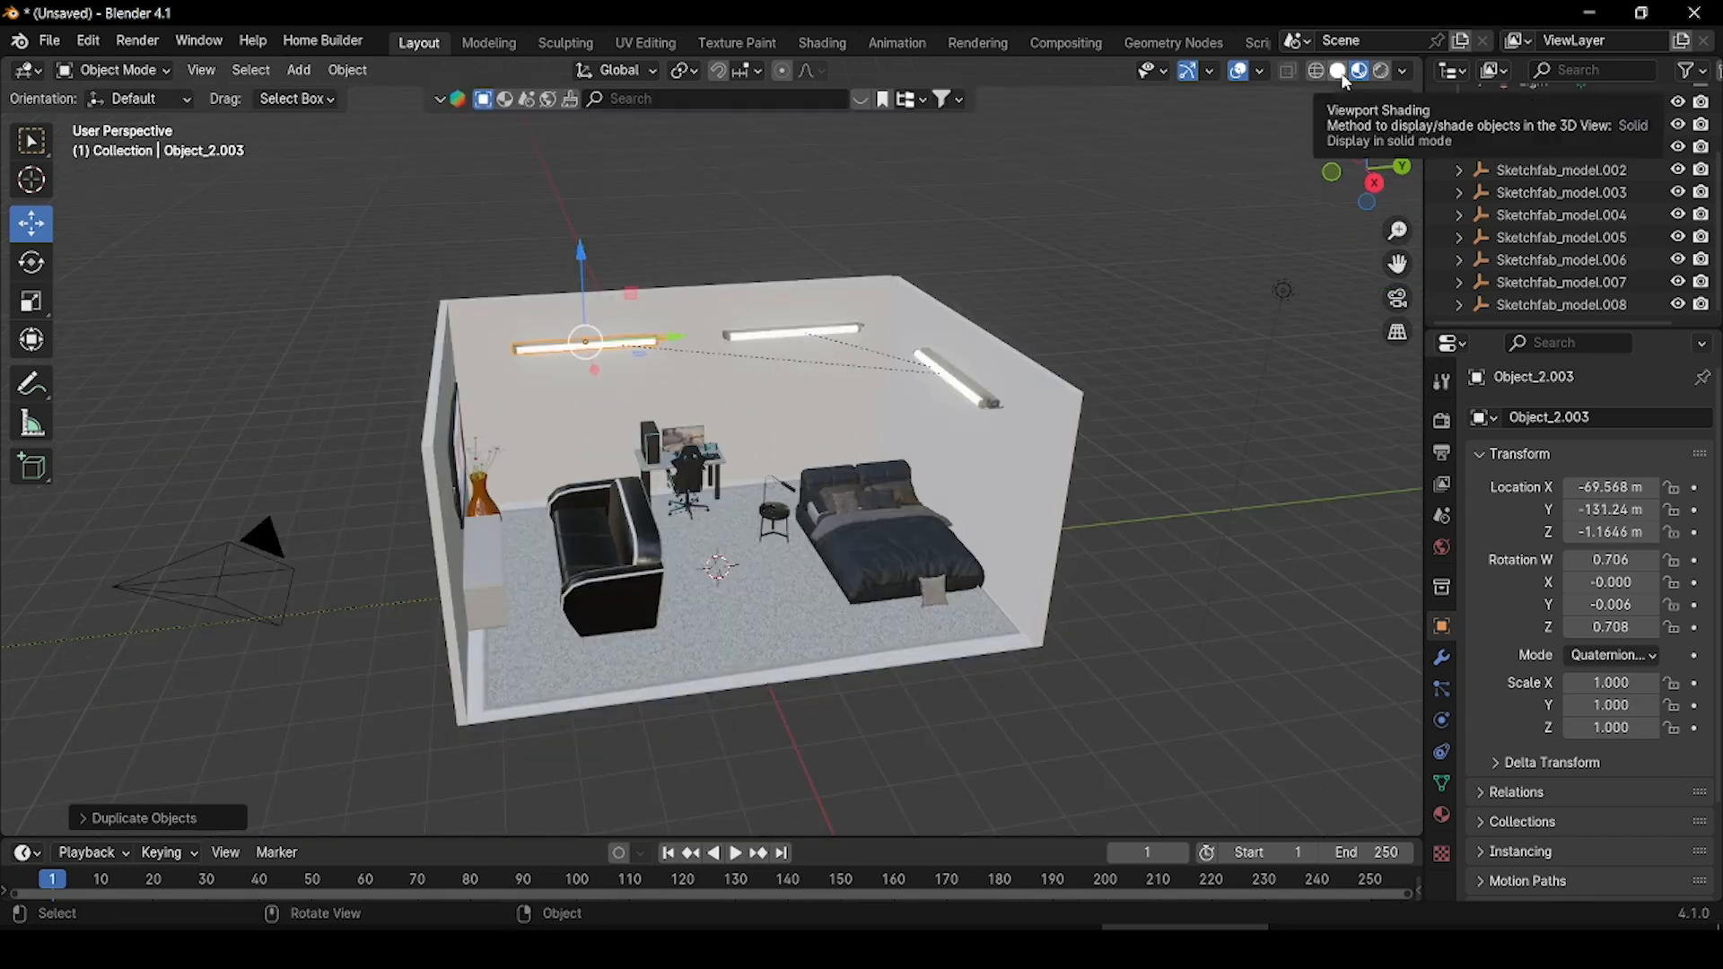
left_click(1339, 75)
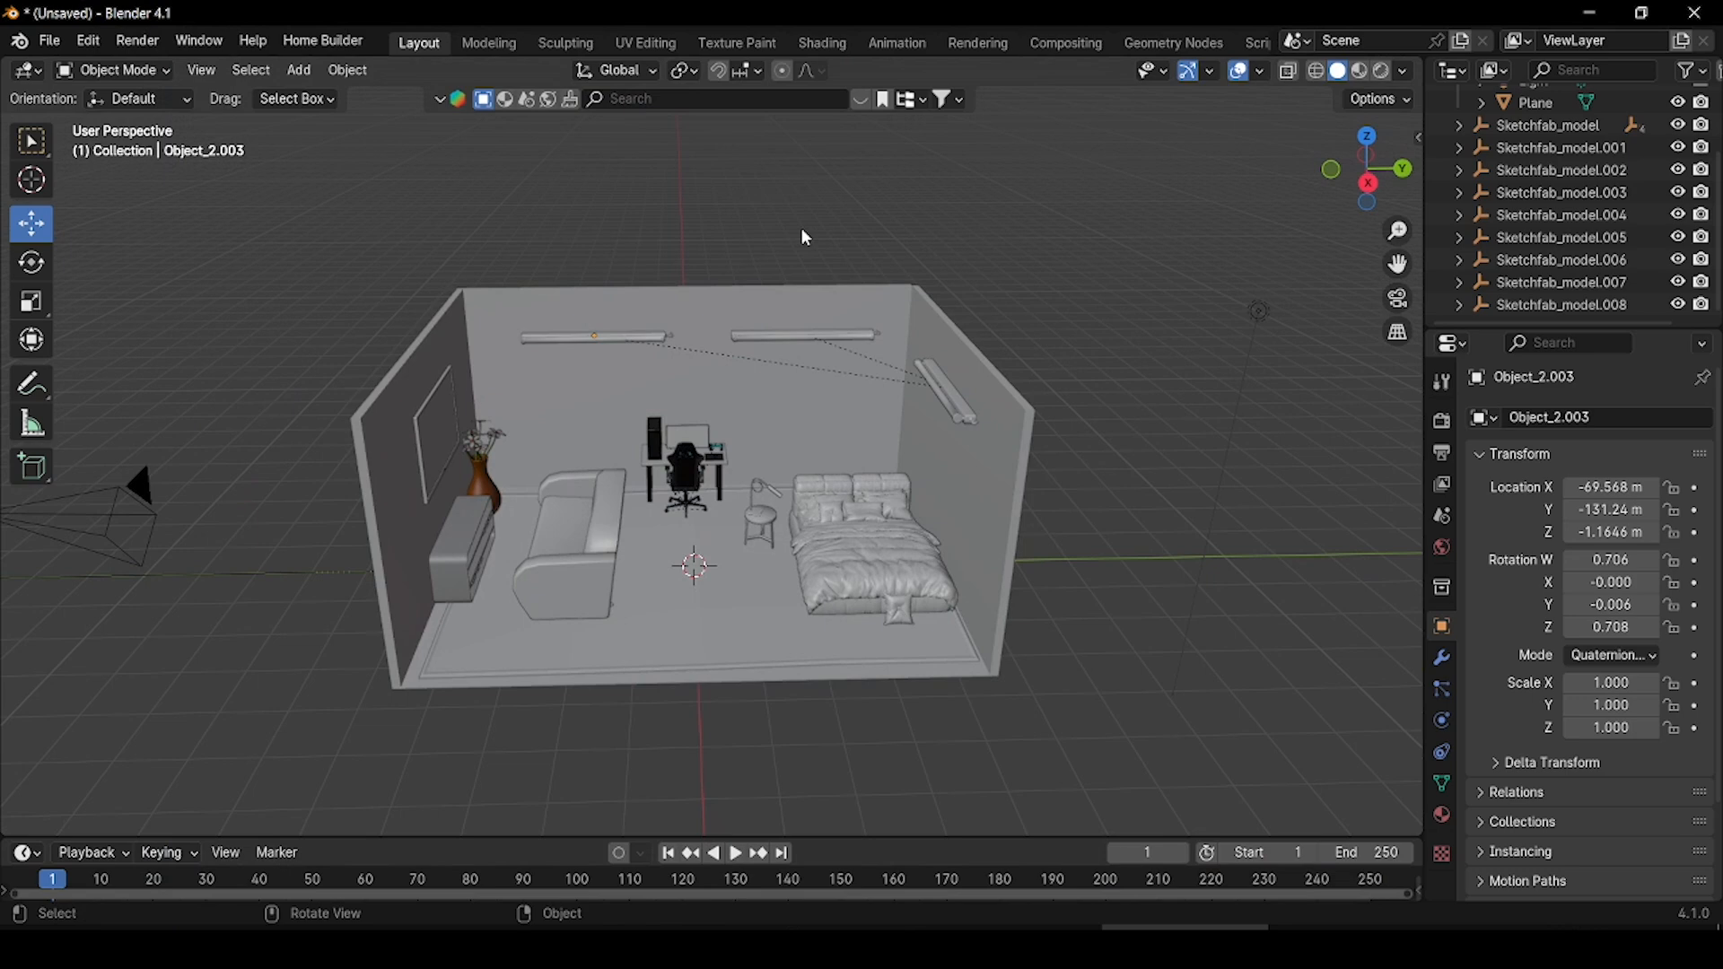
- Add a plane and scale it to about 3.460 in X and 4.695 in Y to cover the room's floor area
key("shift+a")
mouse_move(798, 254)
left_click(881, 254)
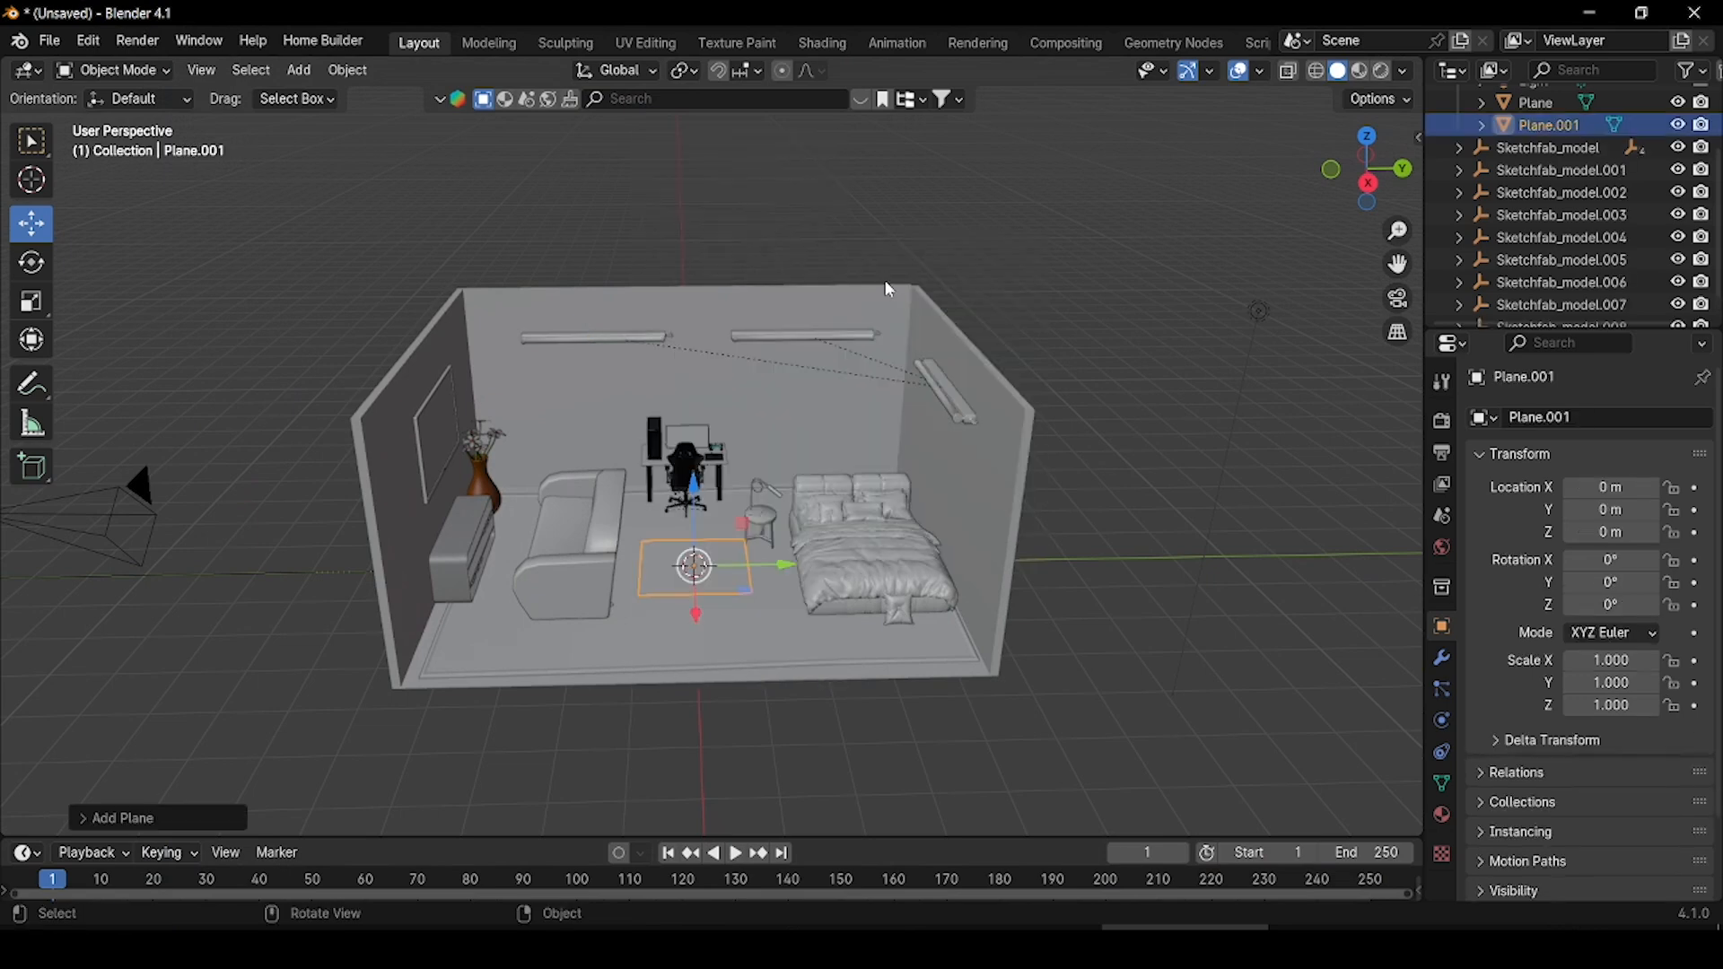
left_click(31, 301)
middle_click_drag(796, 495, 662, 682)
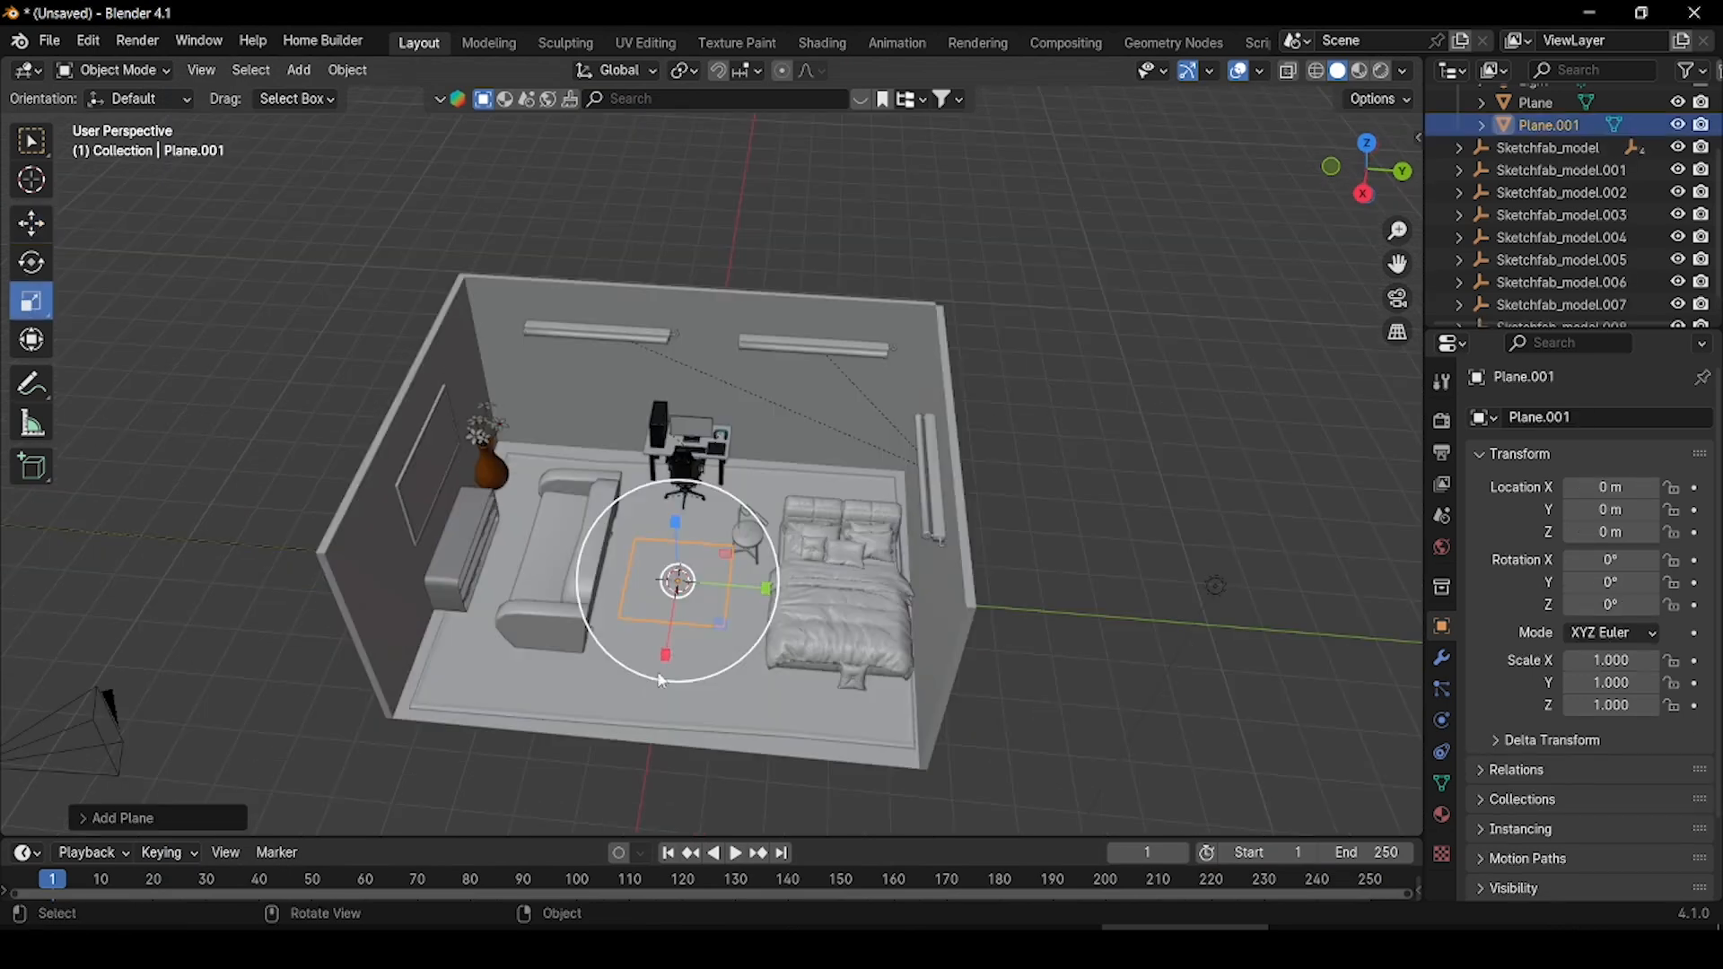
left_click_drag(667, 655, 642, 838)
left_click_drag(773, 589, 1090, 611)
middle_click_drag(1090, 611, 817, 641)
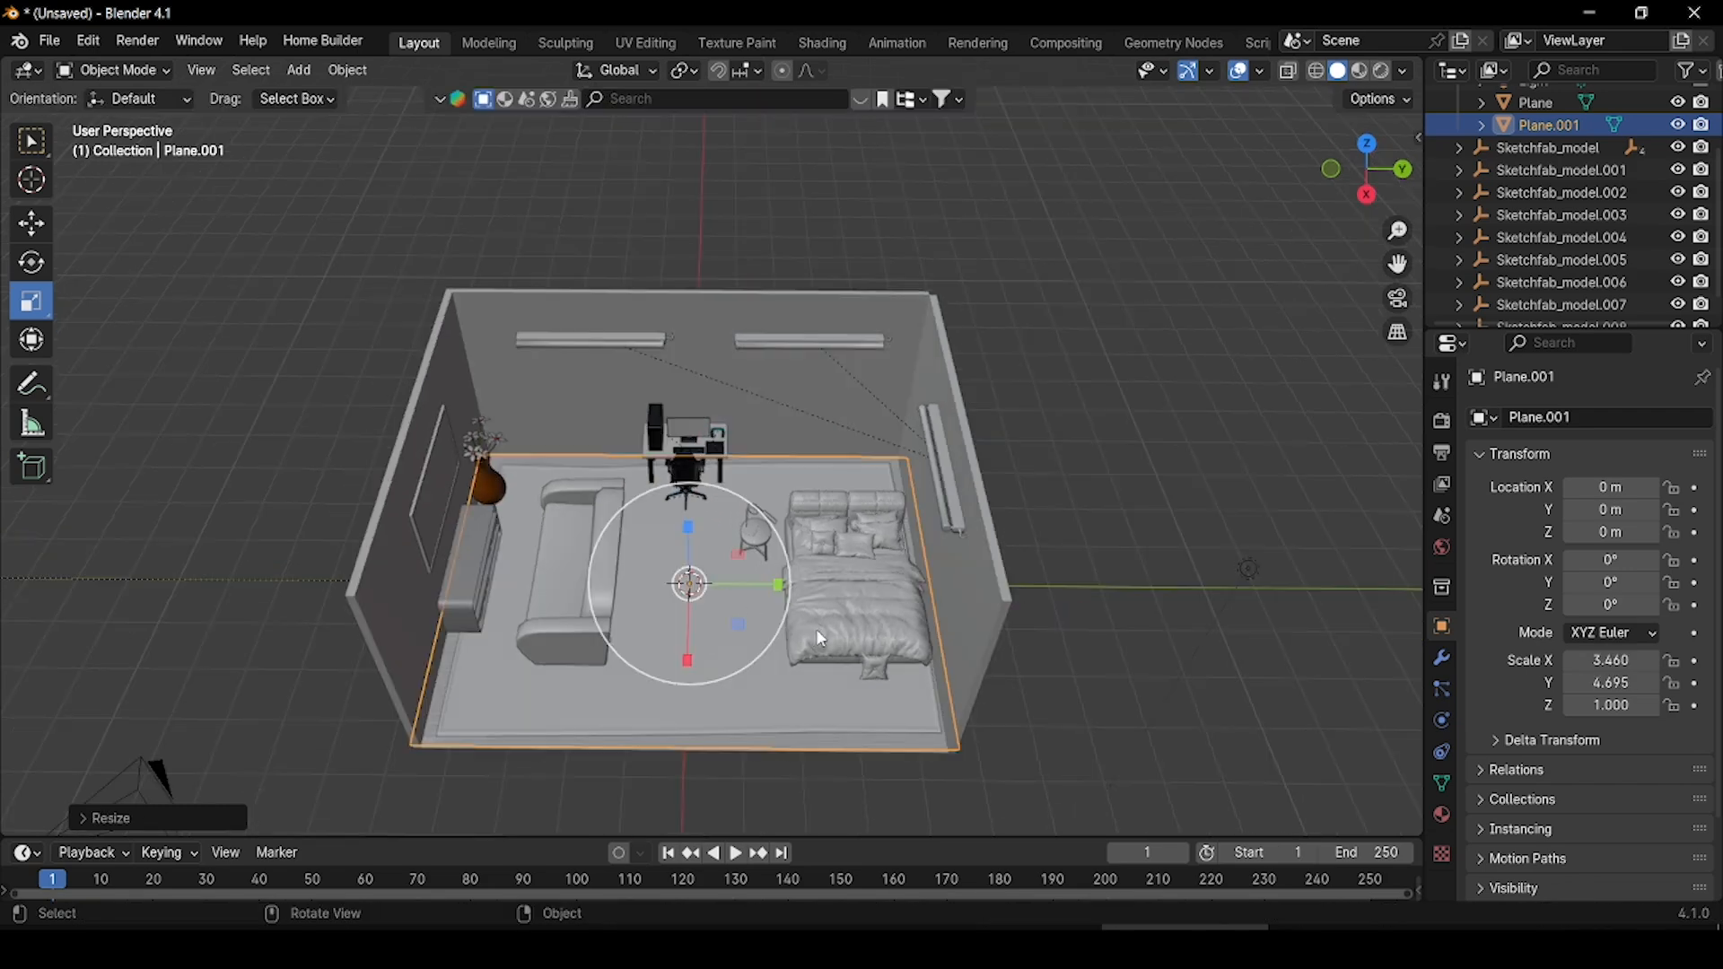
- Raise the plane to about Z 4.393 m as the room's ceiling and extend its X scale to about 3.588
left_click(31, 222)
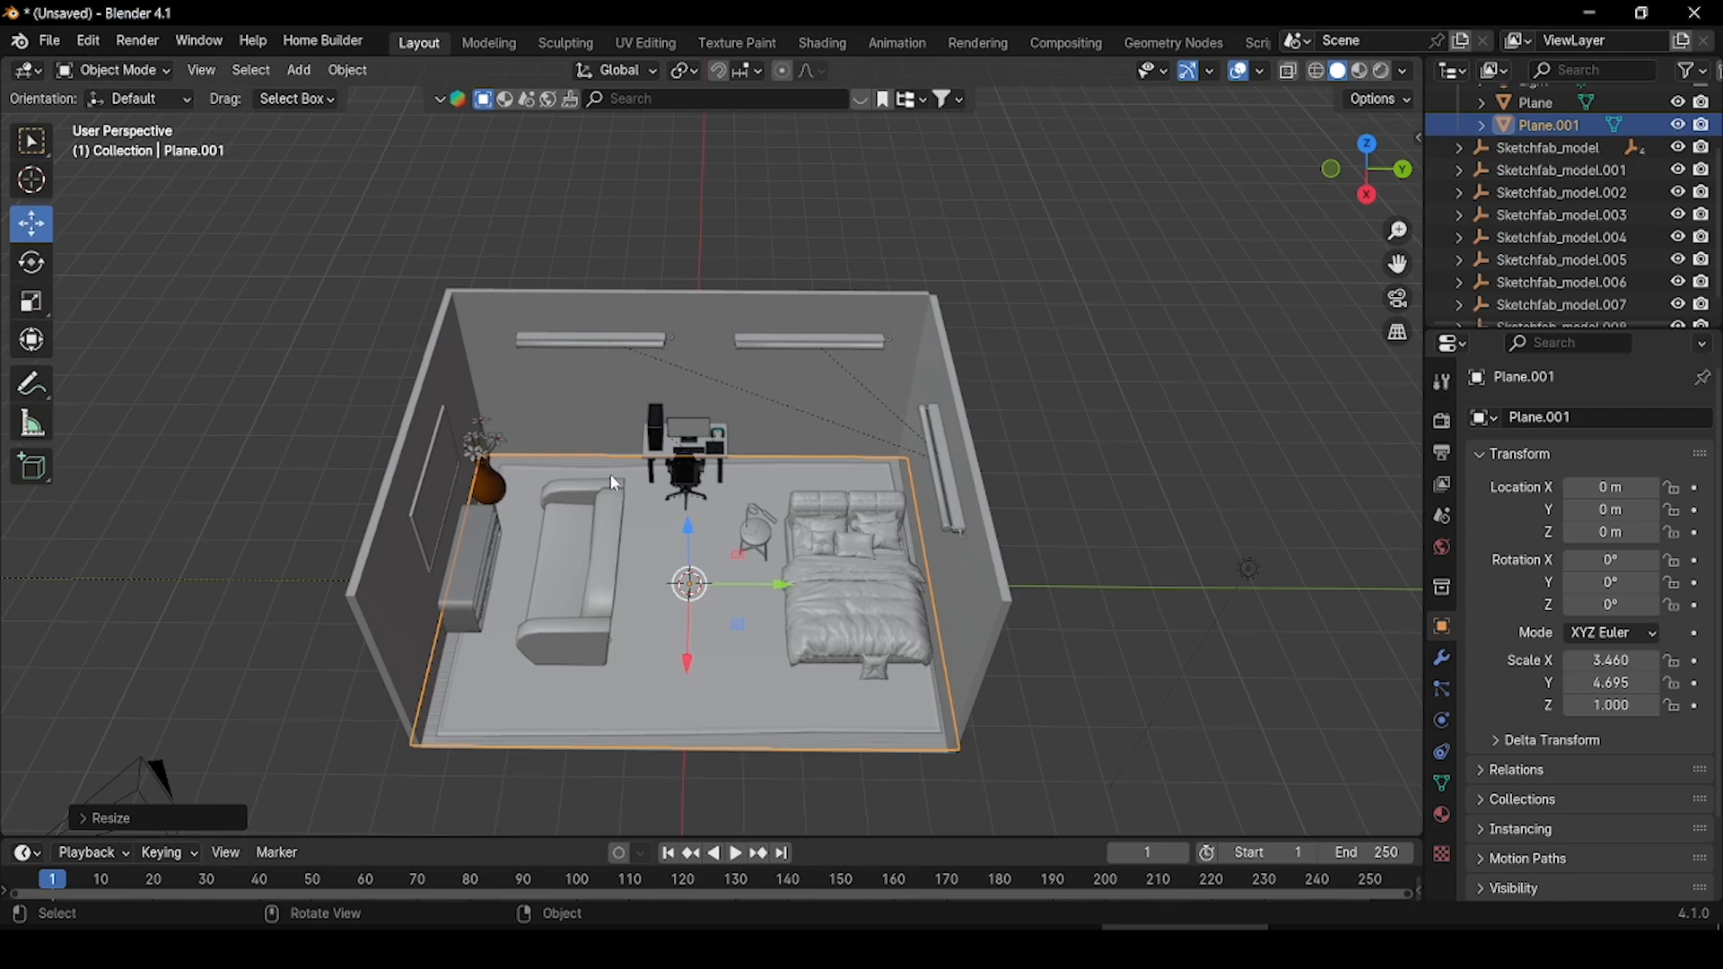
middle_click_drag(611, 474, 597, 392)
left_click_drag(673, 440, 692, 207)
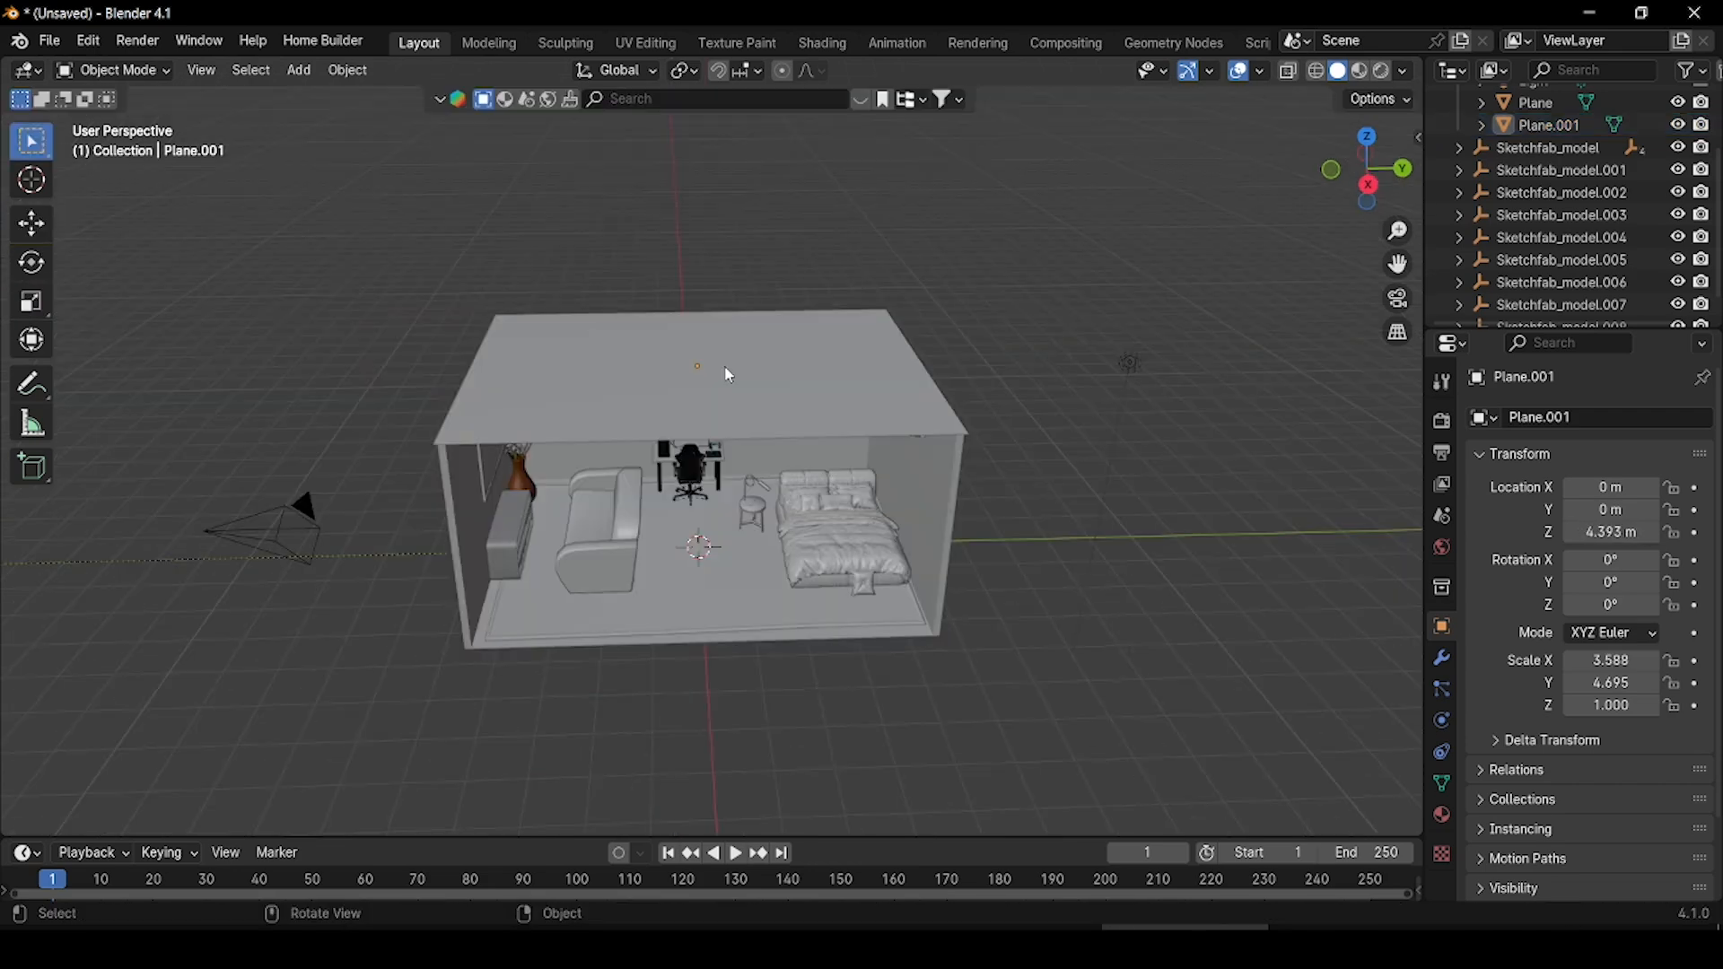
- Add a Solidify modifier to the ceiling plane with a thickness of 0.03 m and apply it
left_click(730, 375)
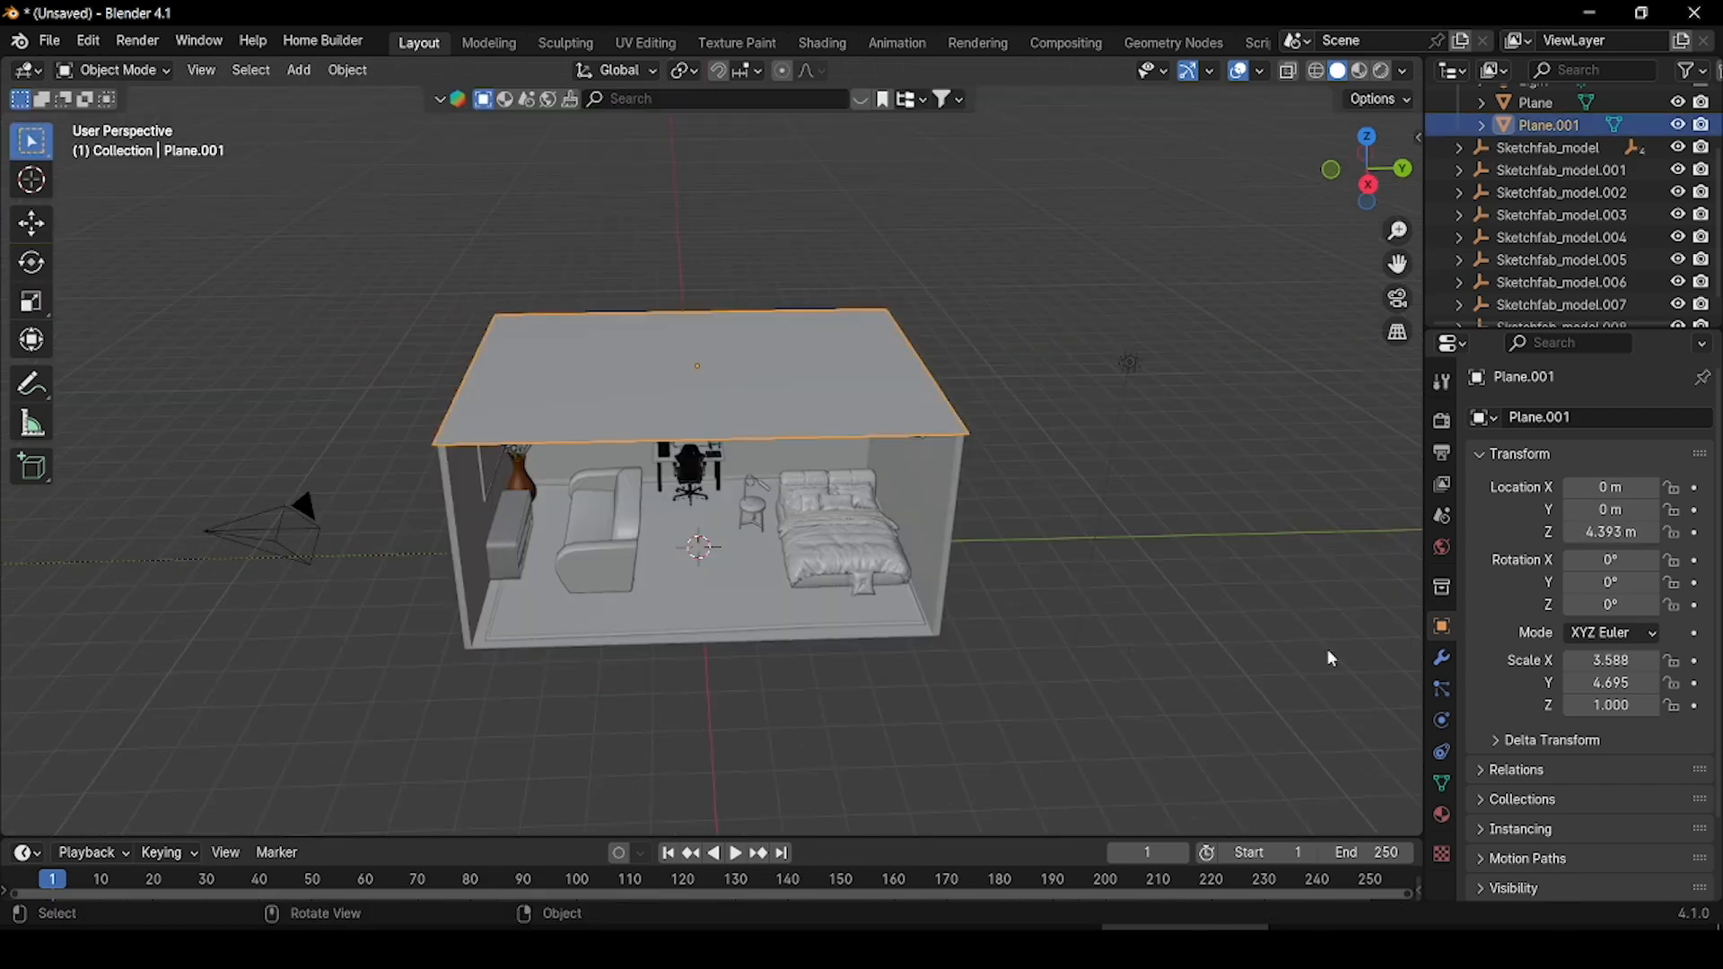
left_click(1442, 659)
left_click(1526, 416)
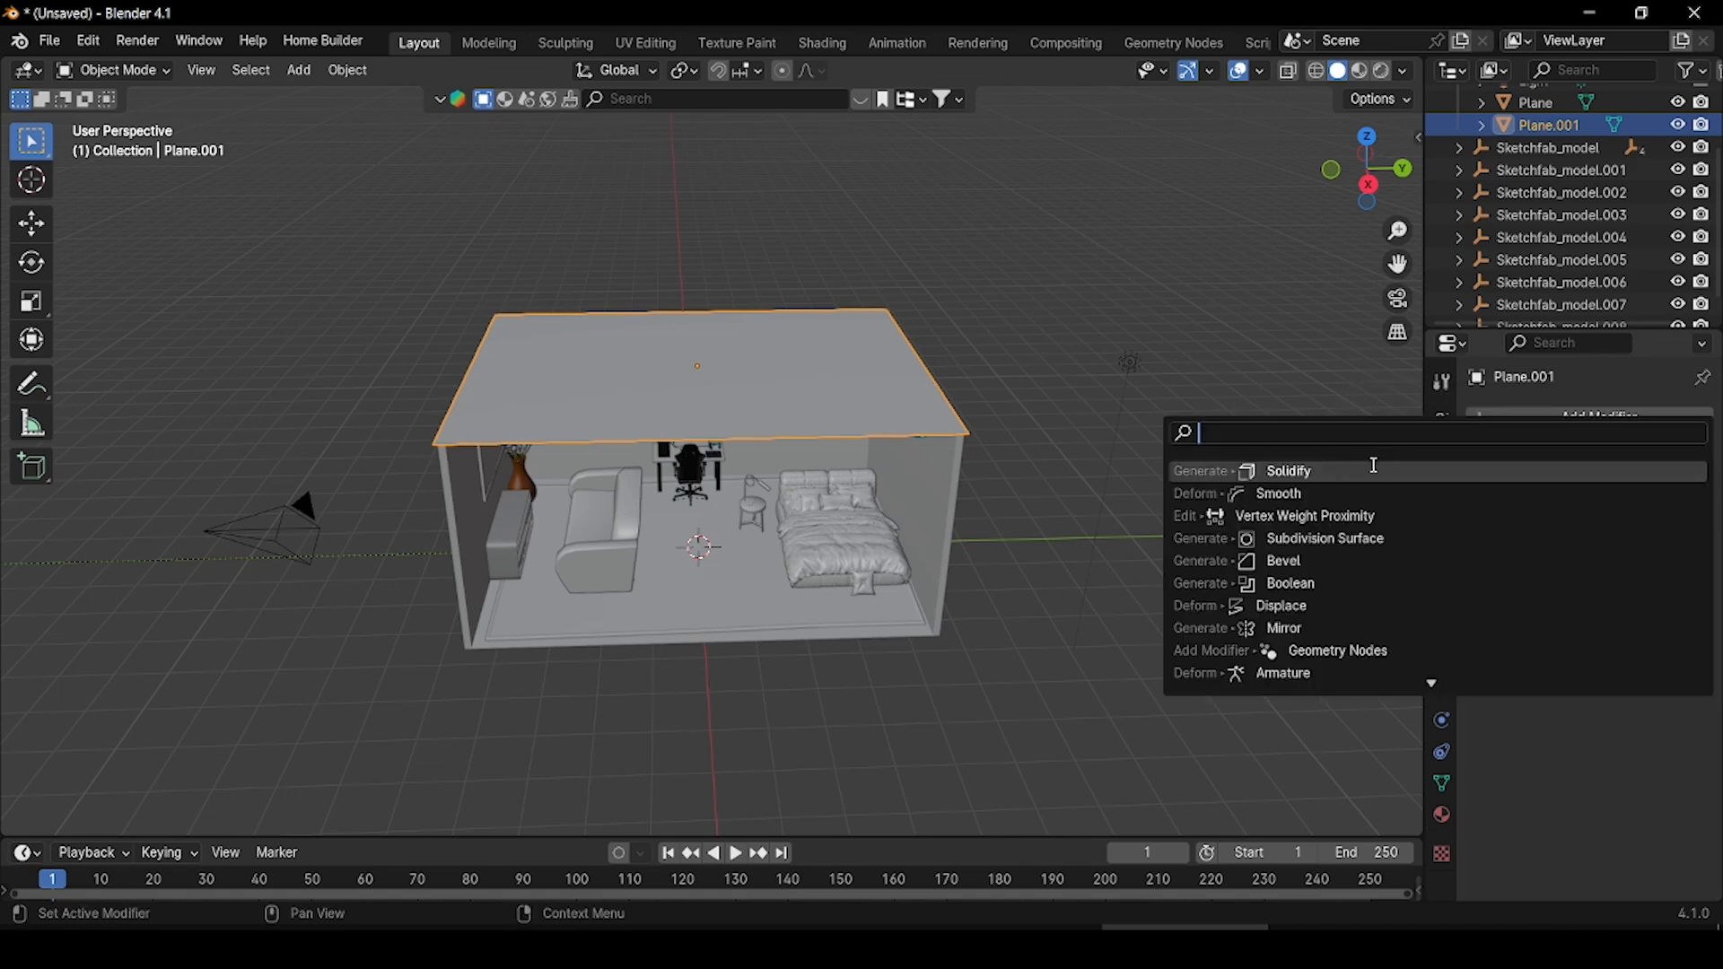
left_click(1292, 473)
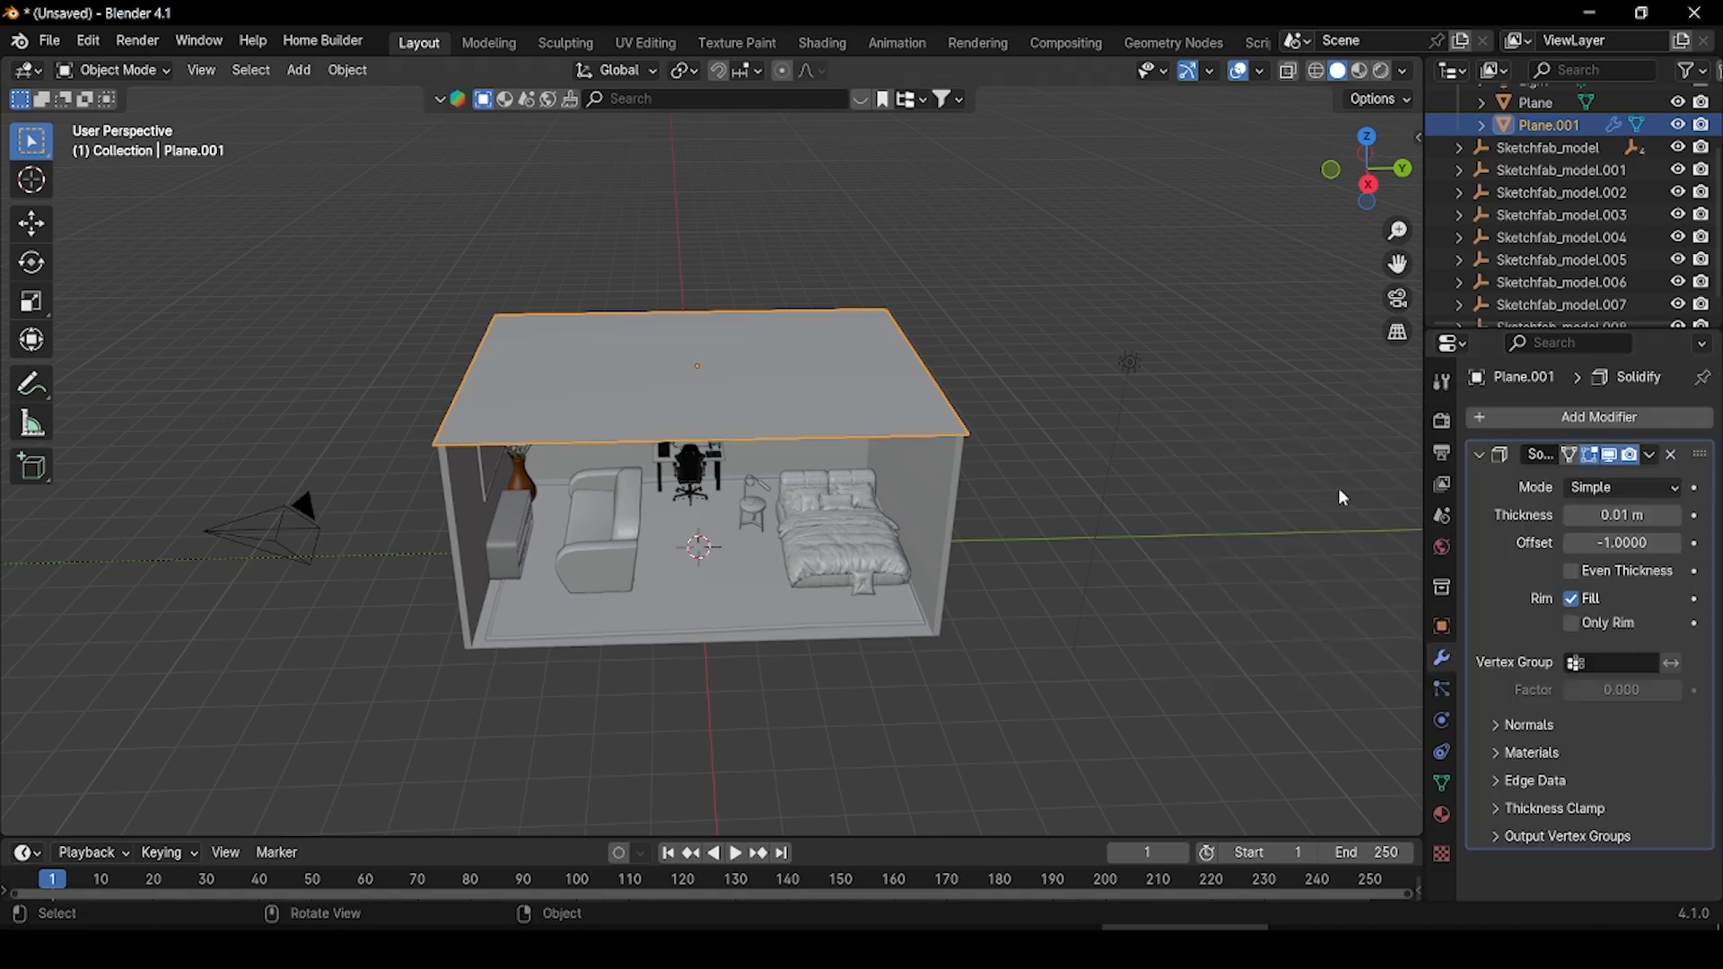
left_click(1677, 517)
left_click(1677, 517)
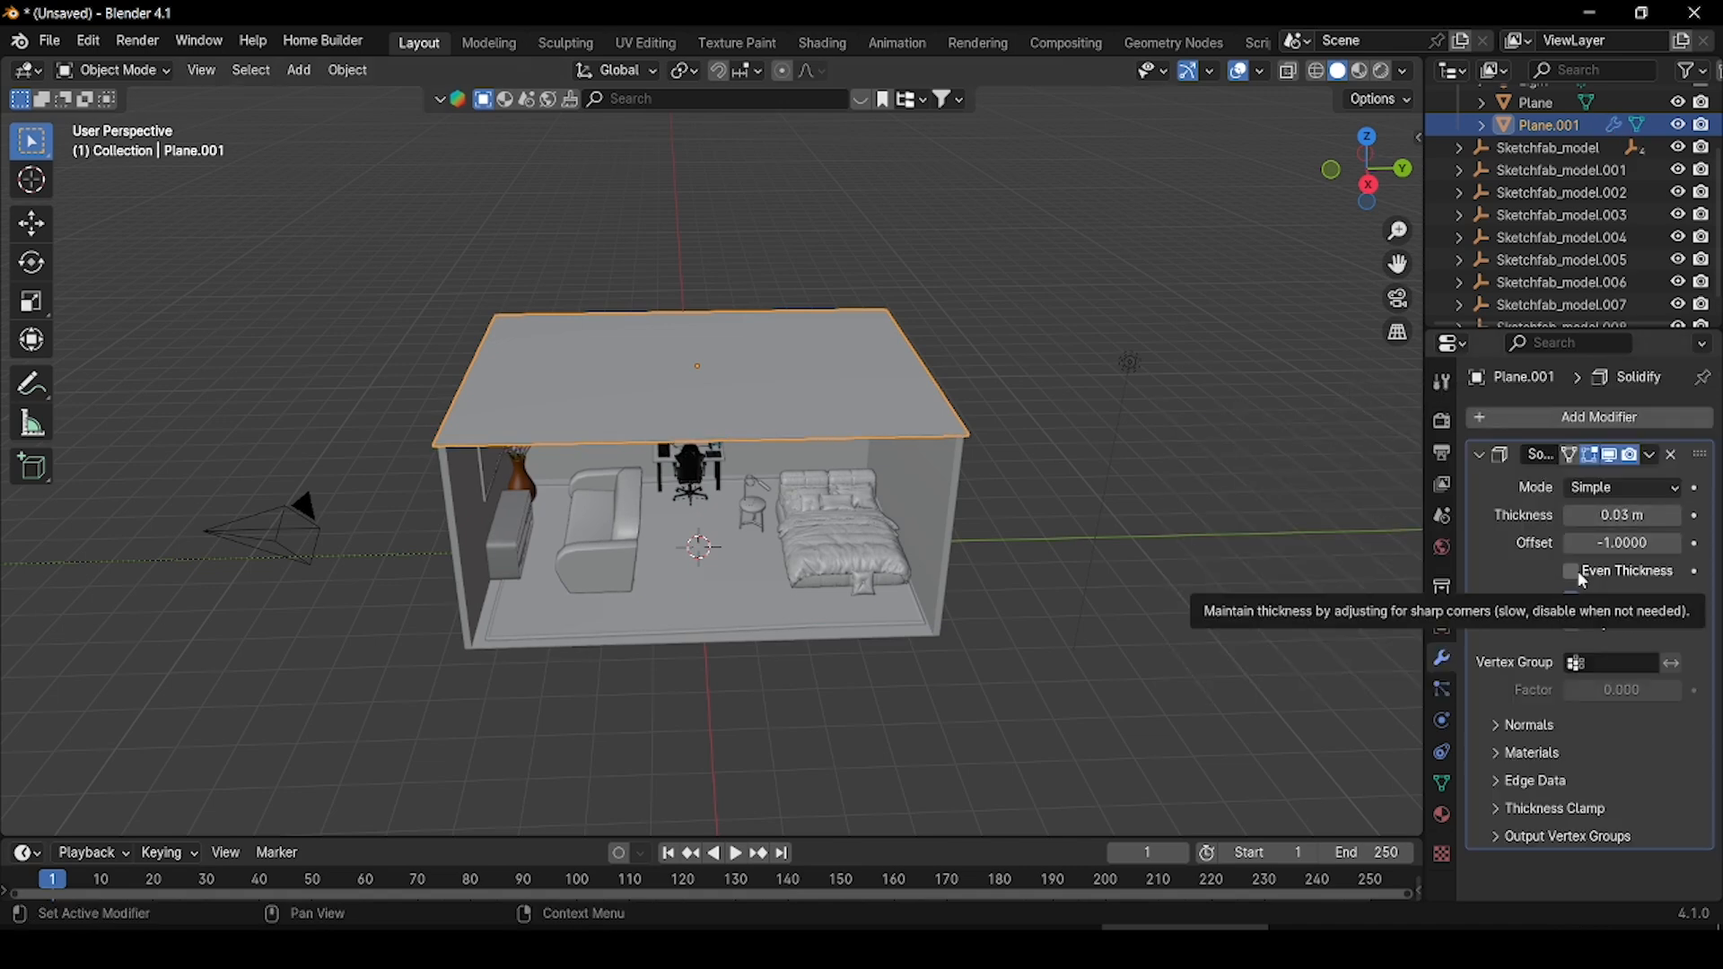
left_click(1651, 455)
left_click(1536, 483)
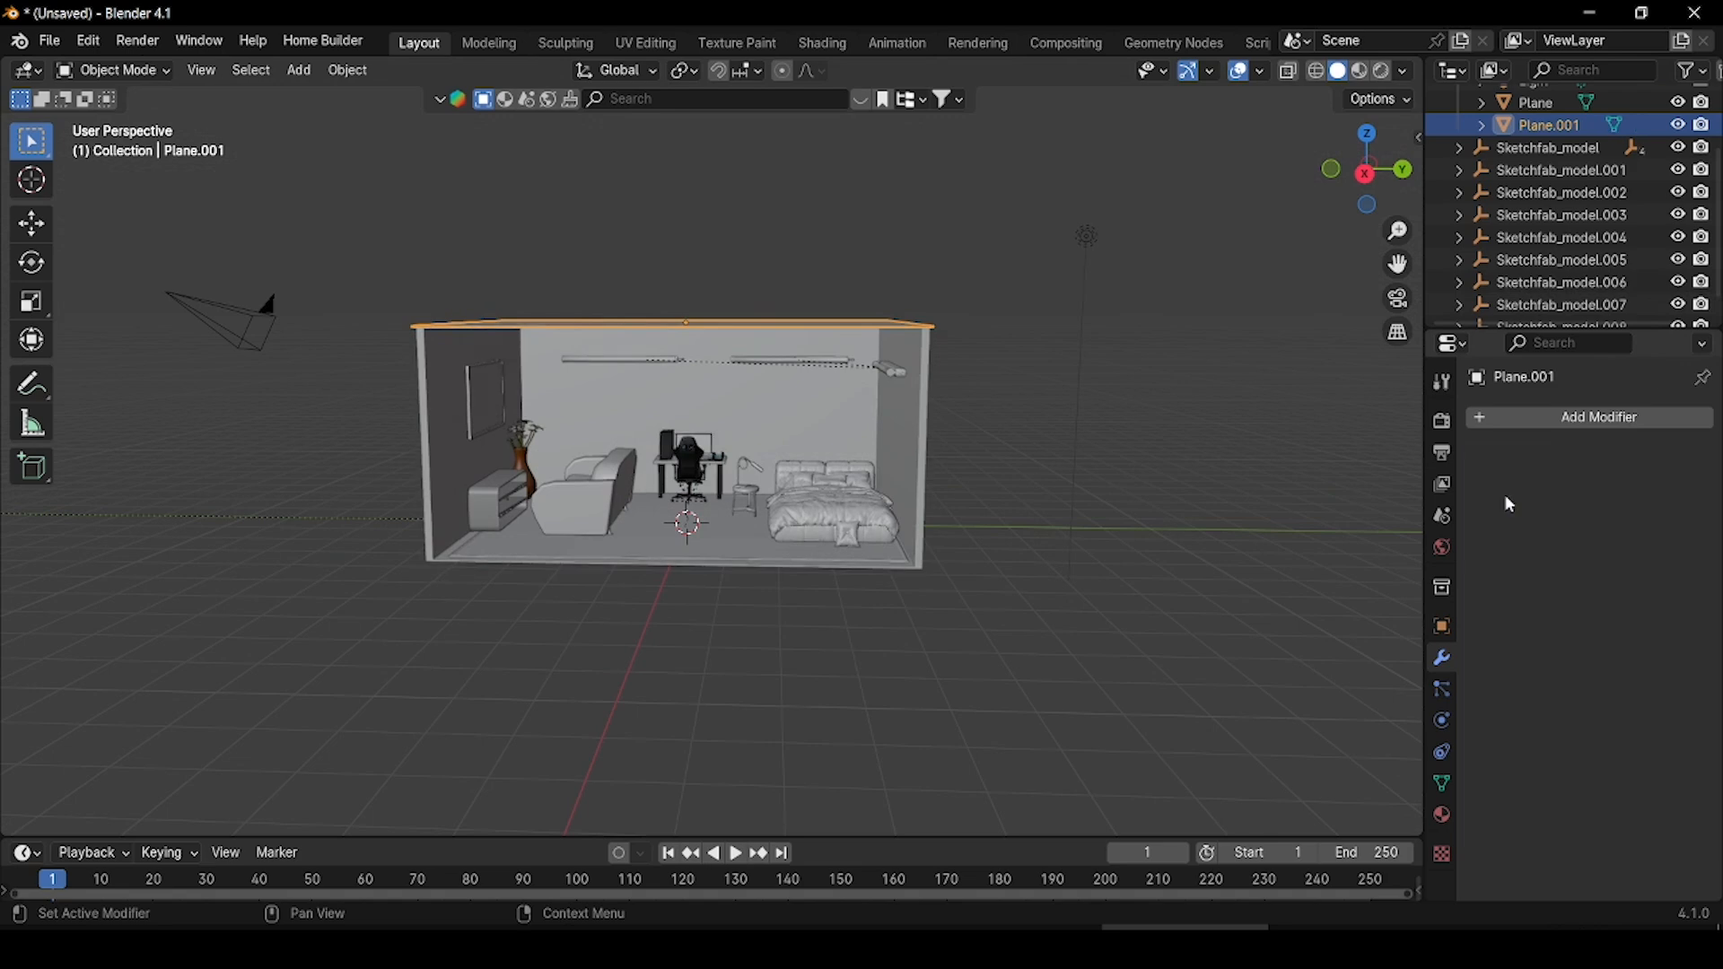
- Check the ceiling from the room's open side and switch the viewport to Material Preview shading
middle_click_drag(861, 453, 794, 468)
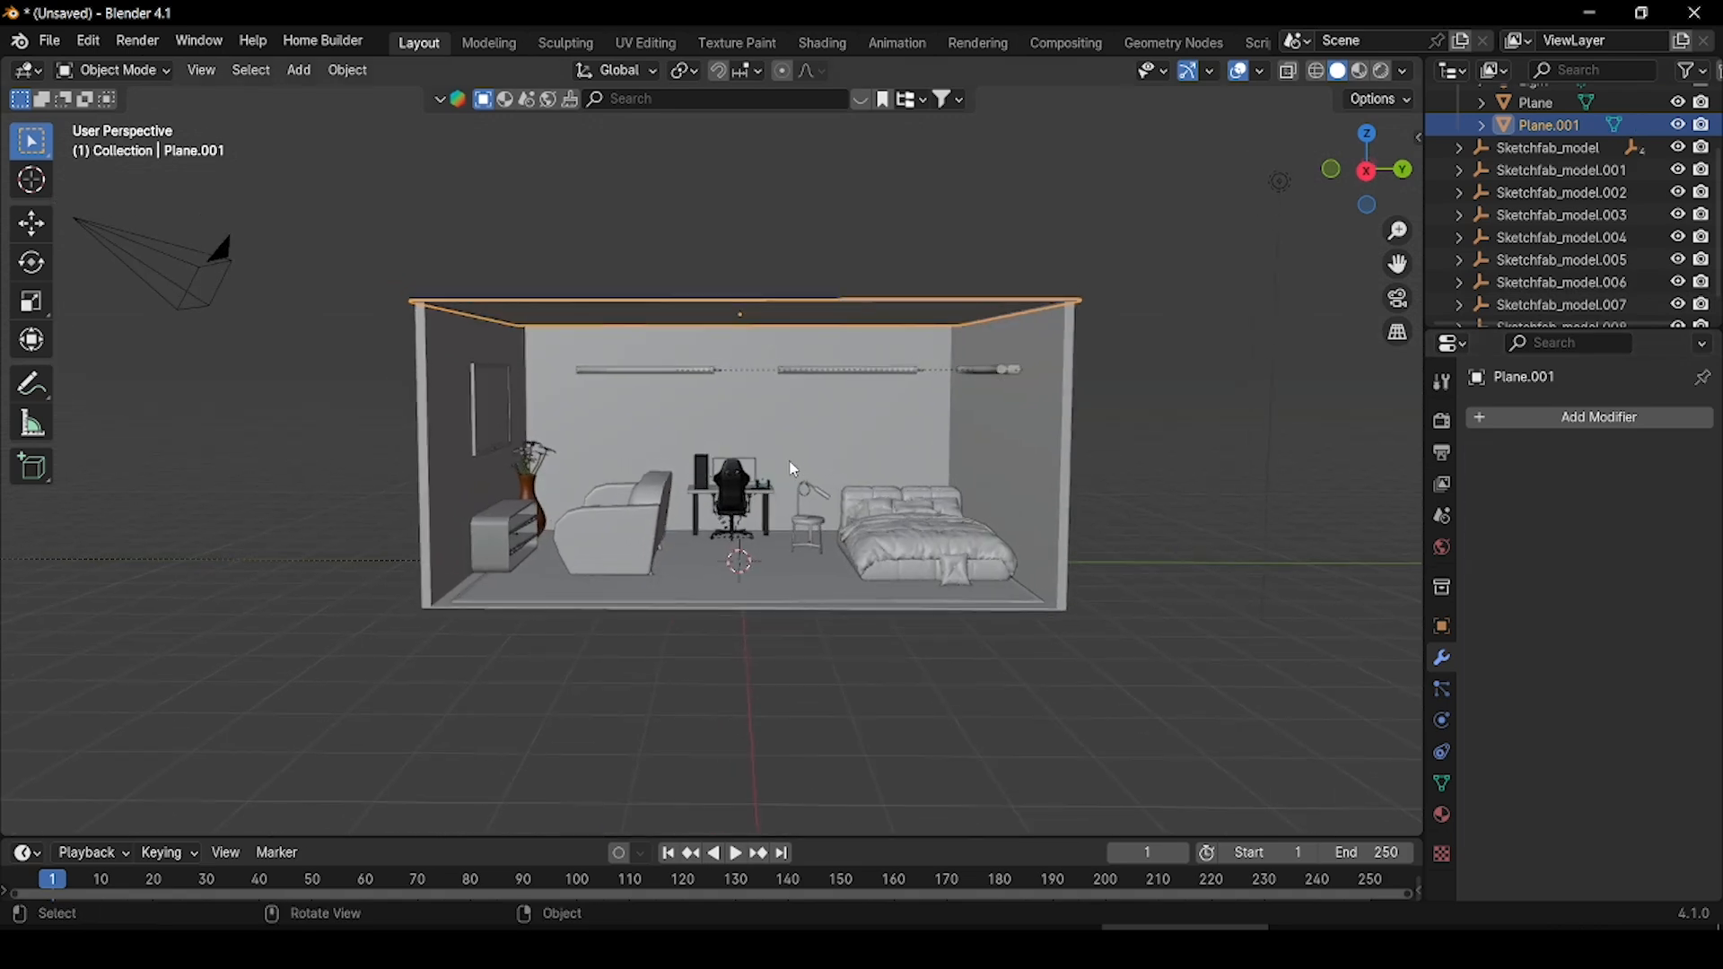
scroll(790, 463, "up", 2)
scroll(790, 463, "down", 1)
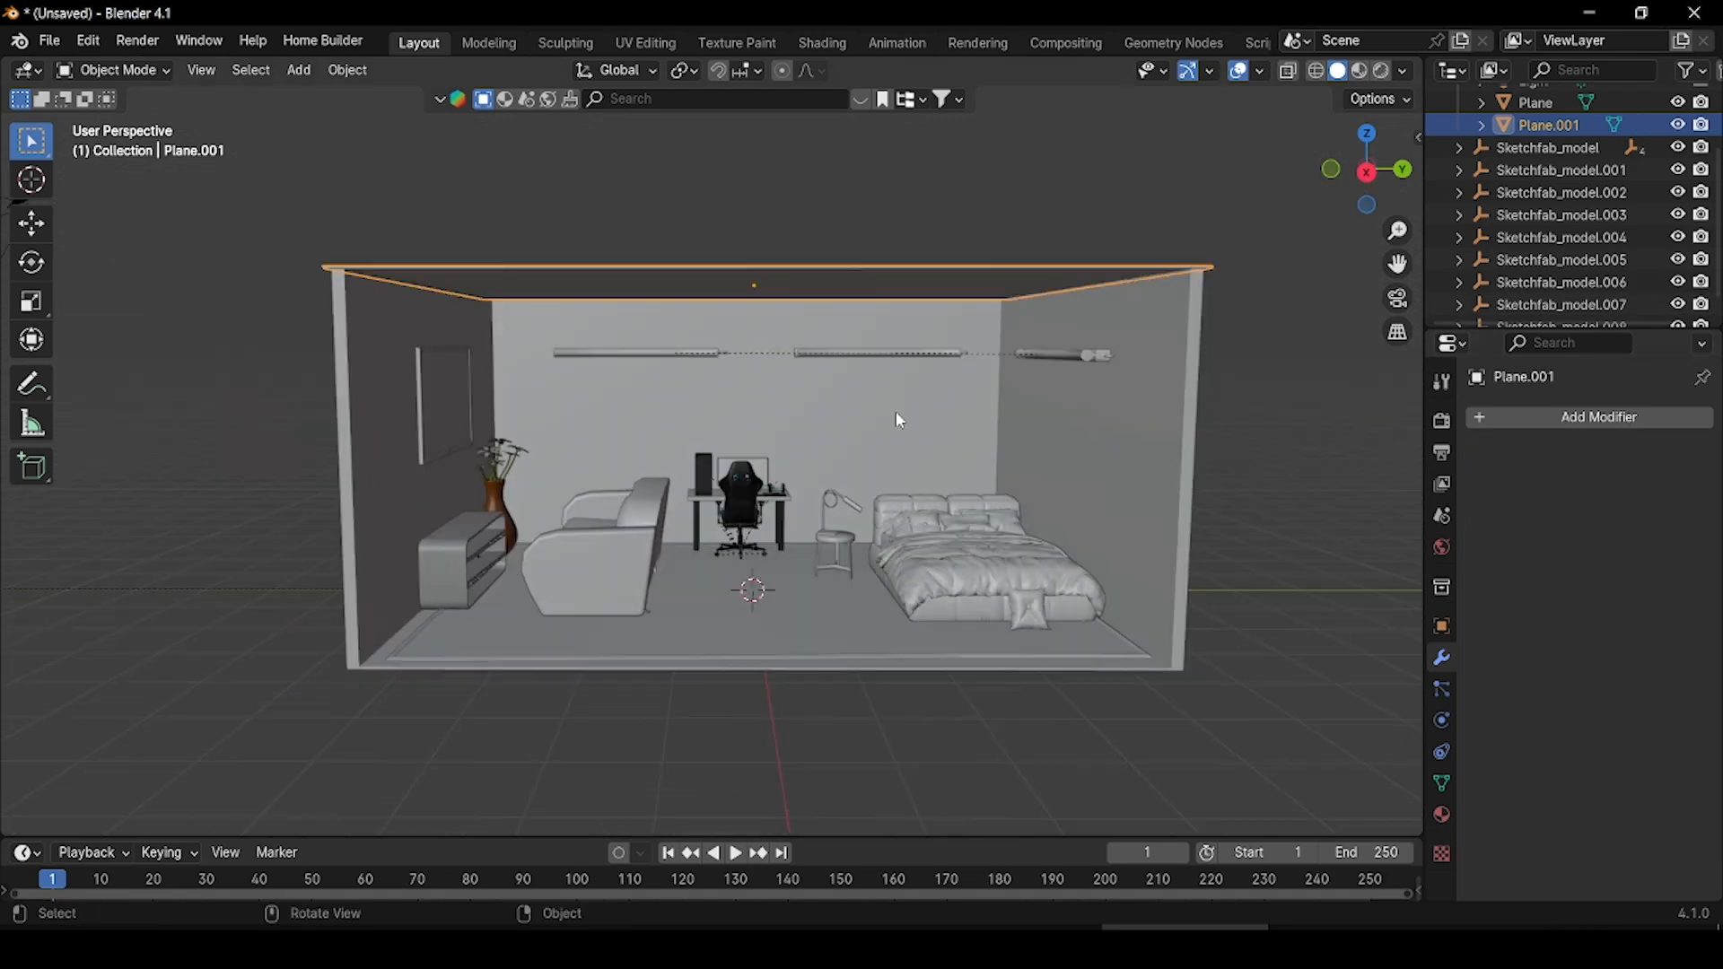
scroll(1000, 357, "down", 2)
mouse_move(1000, 357)
middle_mouse_down("shift")
mouse_move(1002, 496)
mouse_move(1010, 450)
middle_mouse_up("shift")
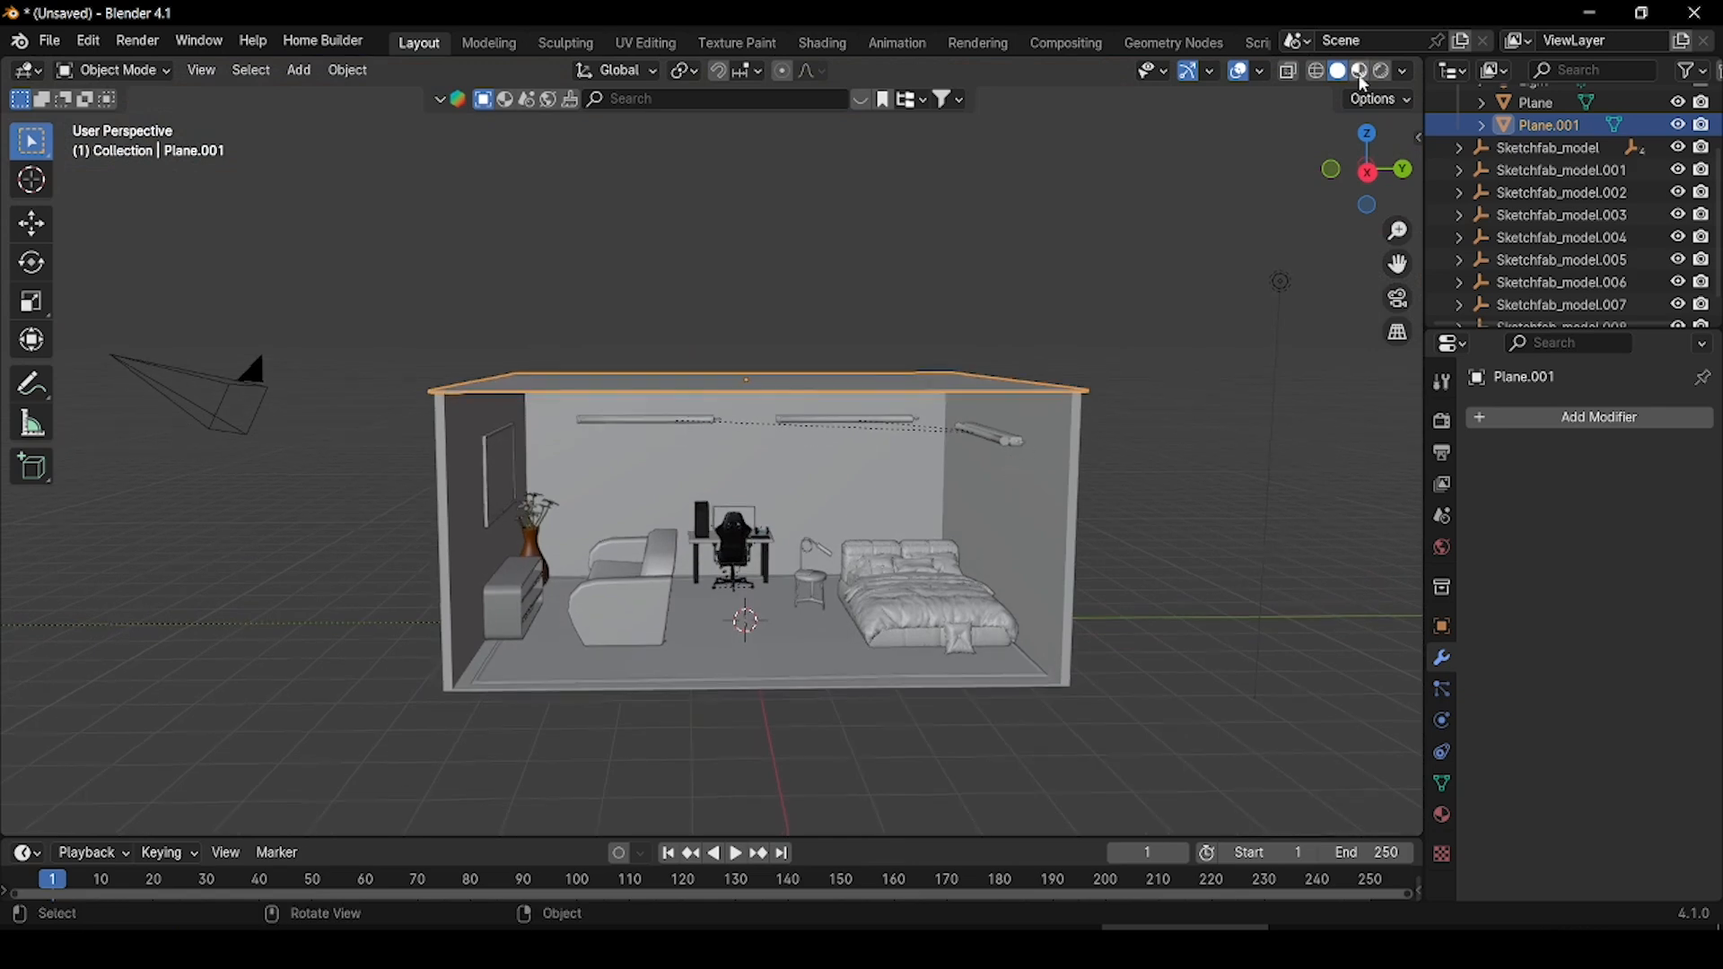
left_click(1359, 74)
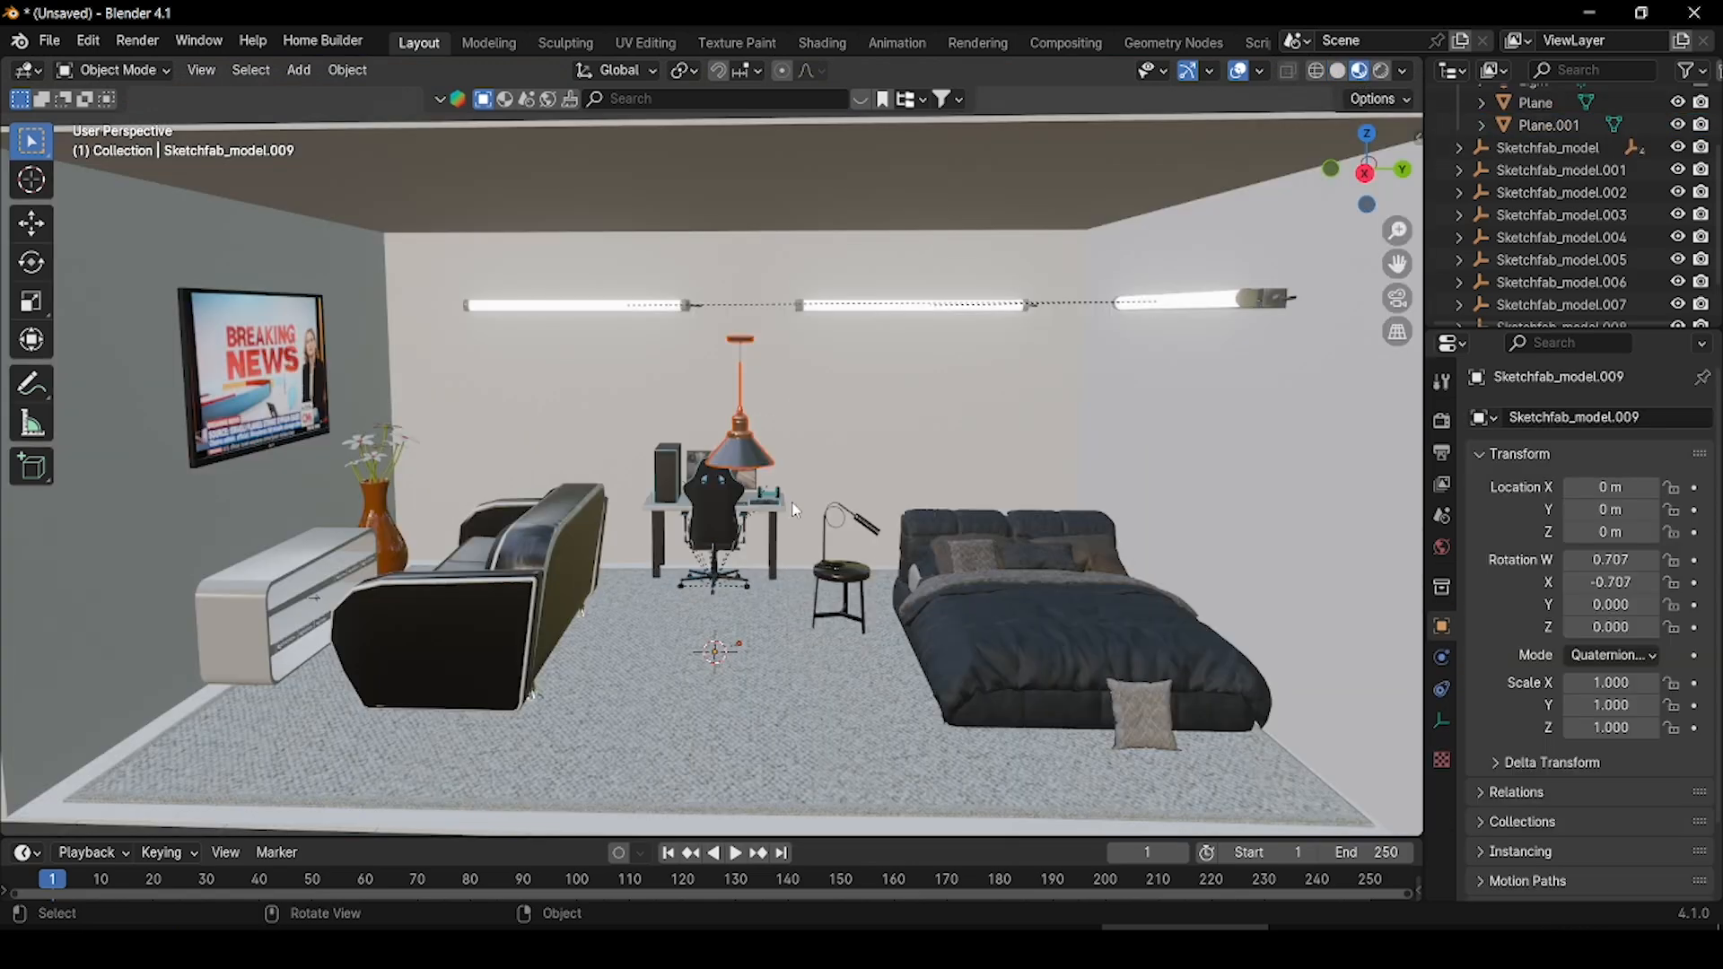
- Raise the imported pendant lamp along the Z axis until it hangs from the ceiling
scroll(809, 508, "down", 3)
left_click(36, 235)
left_click_drag(730, 554, 734, 354)
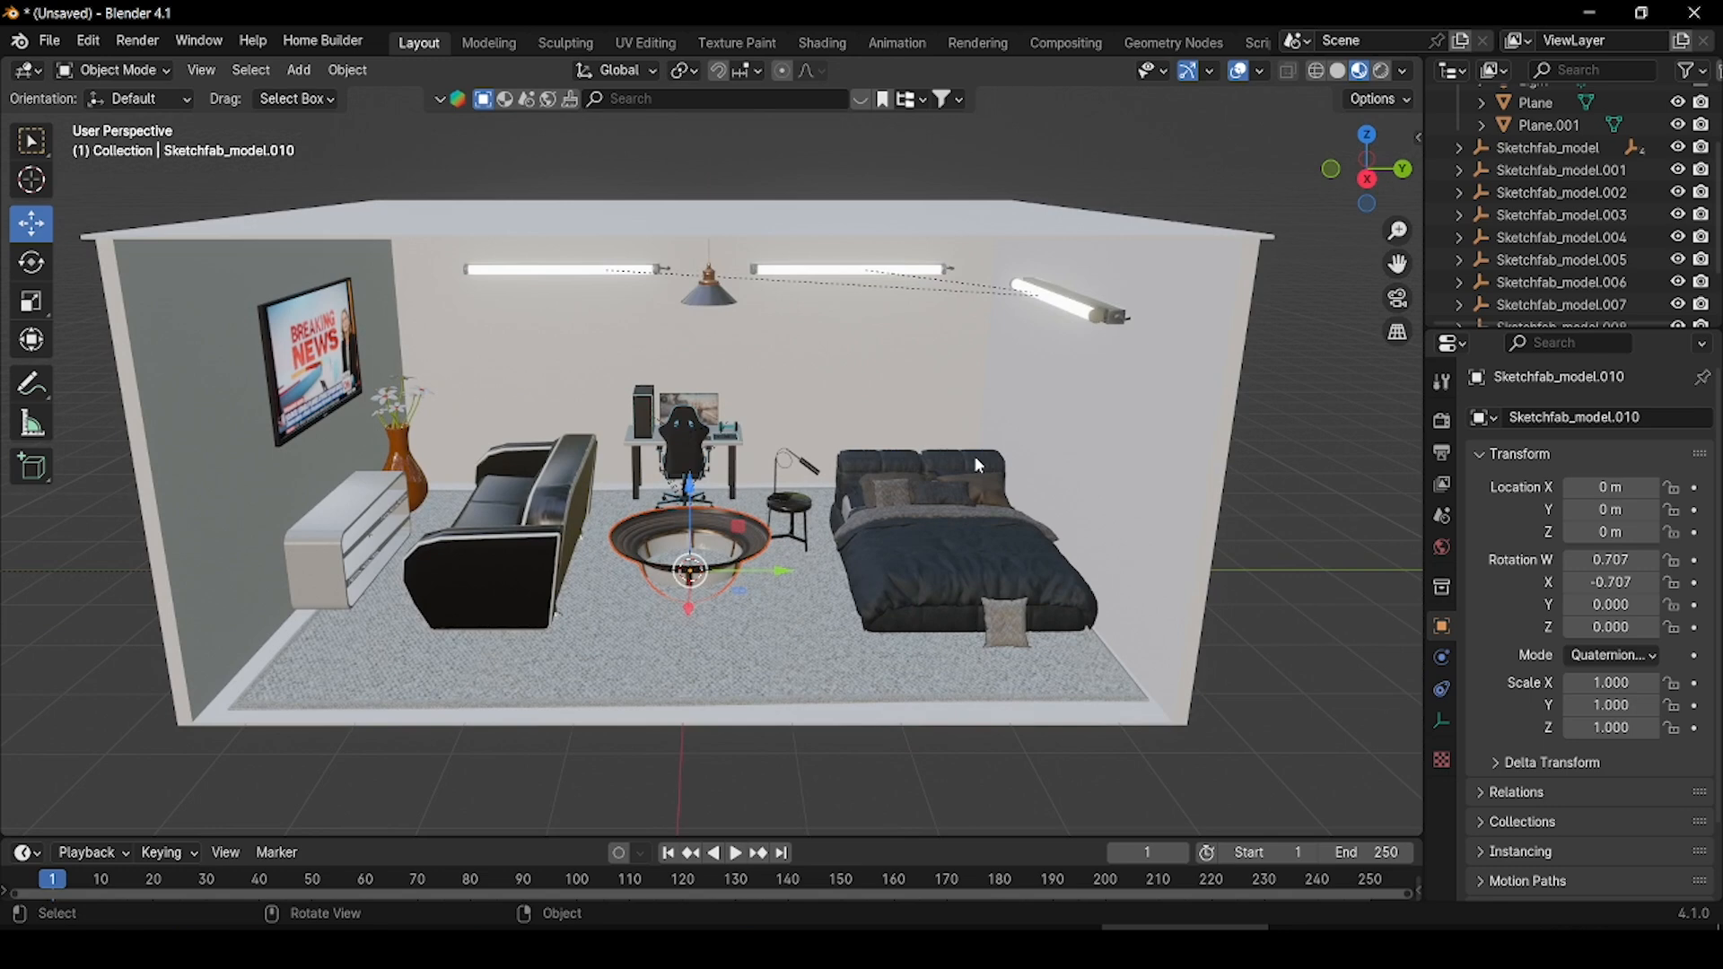
- Scale the imported ceiling lamp to about 0.319 and place it under the ceiling's front corner near X 2.953 m, Y -3.978 m, Z 4.198 m
key("s")
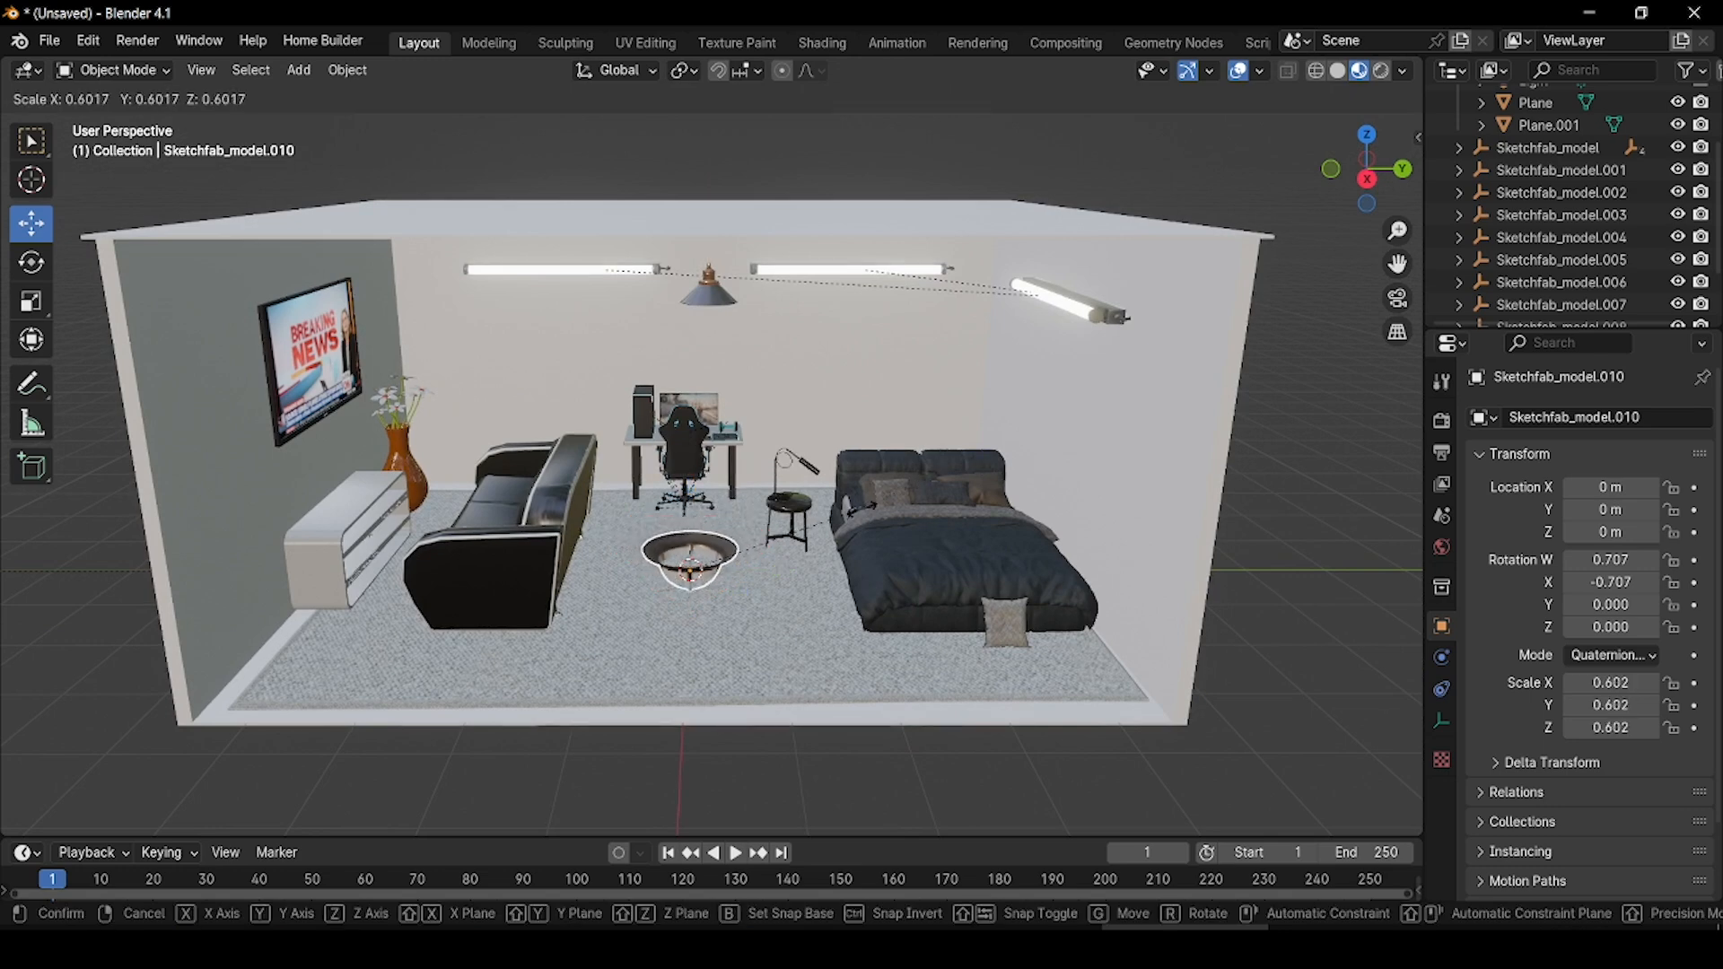
left_click(783, 542)
key("g")
key("z")
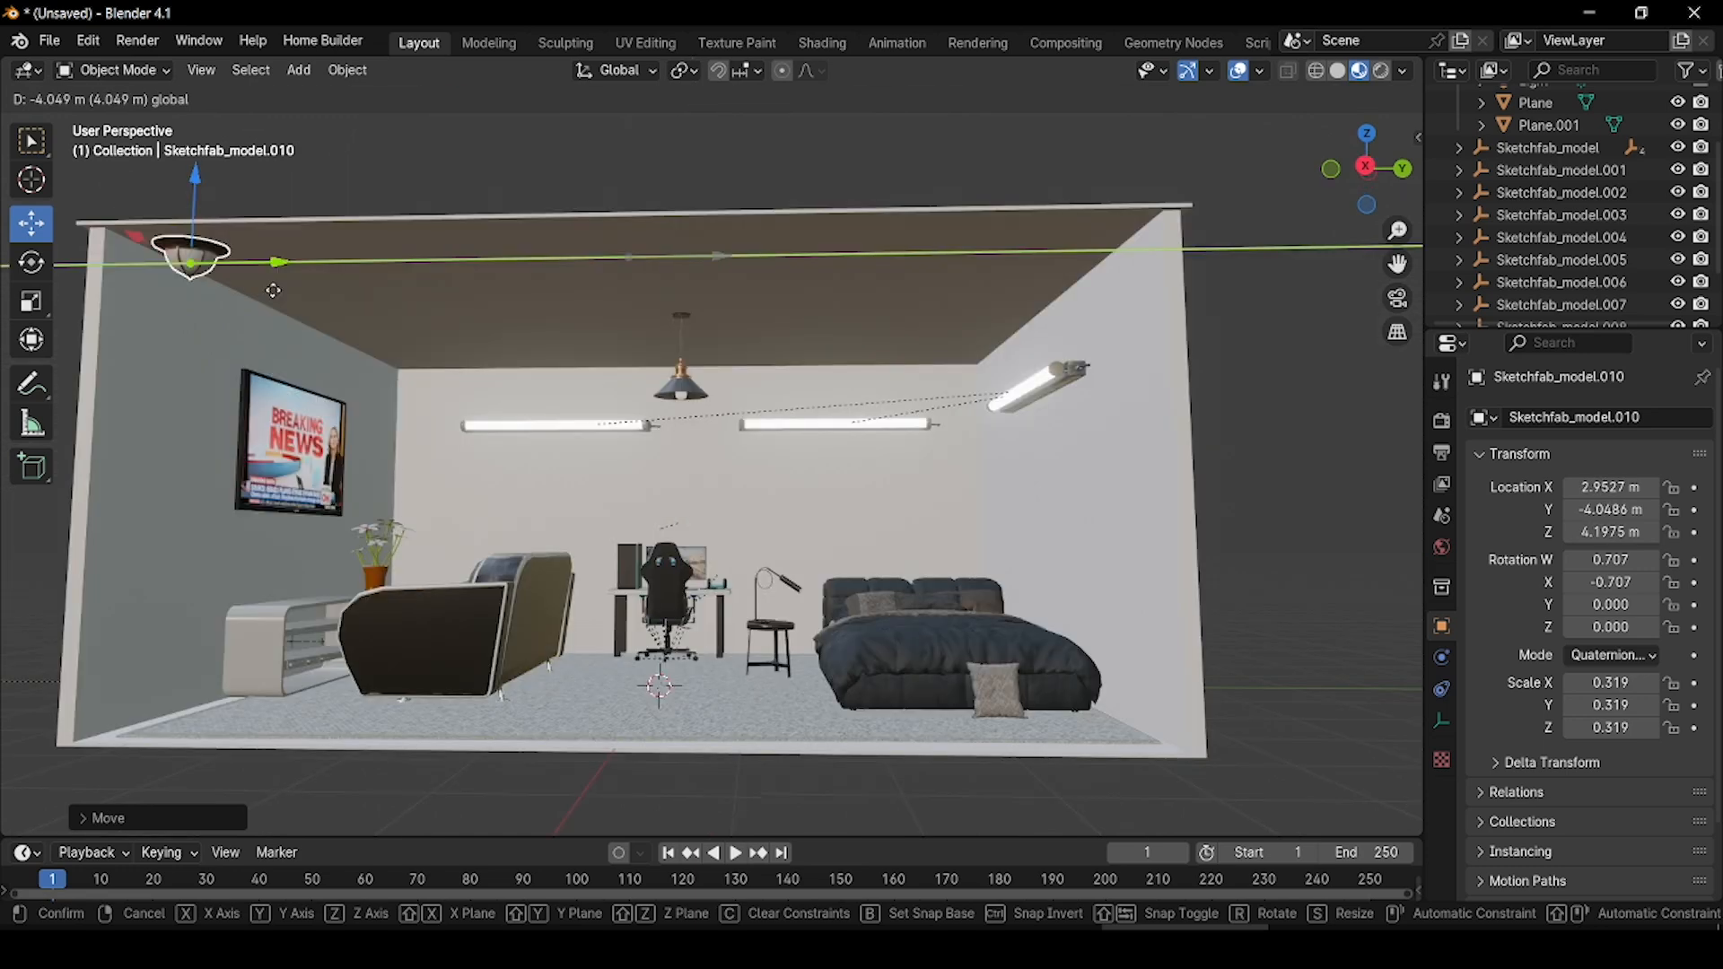
left_click_drag(270, 288, 281, 288)
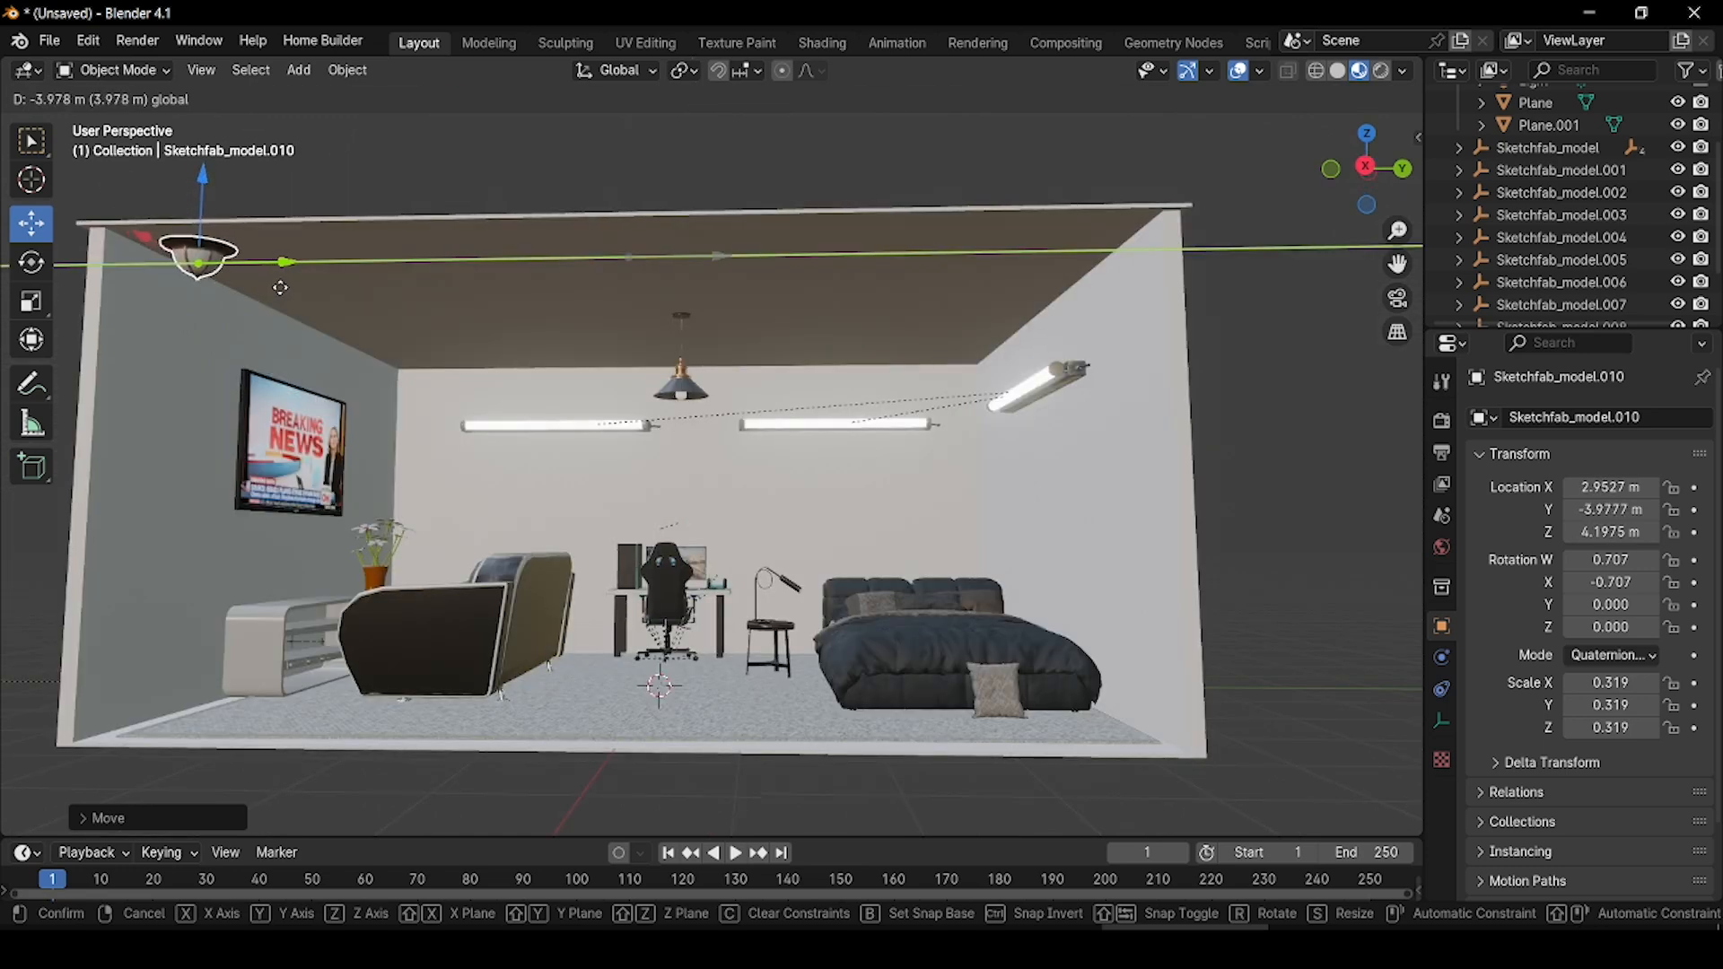
- Switch the viewport to Rendered shading, then add an area light and fit it into the corner ceiling lamp at about Z 4.269 m
left_click(1382, 70)
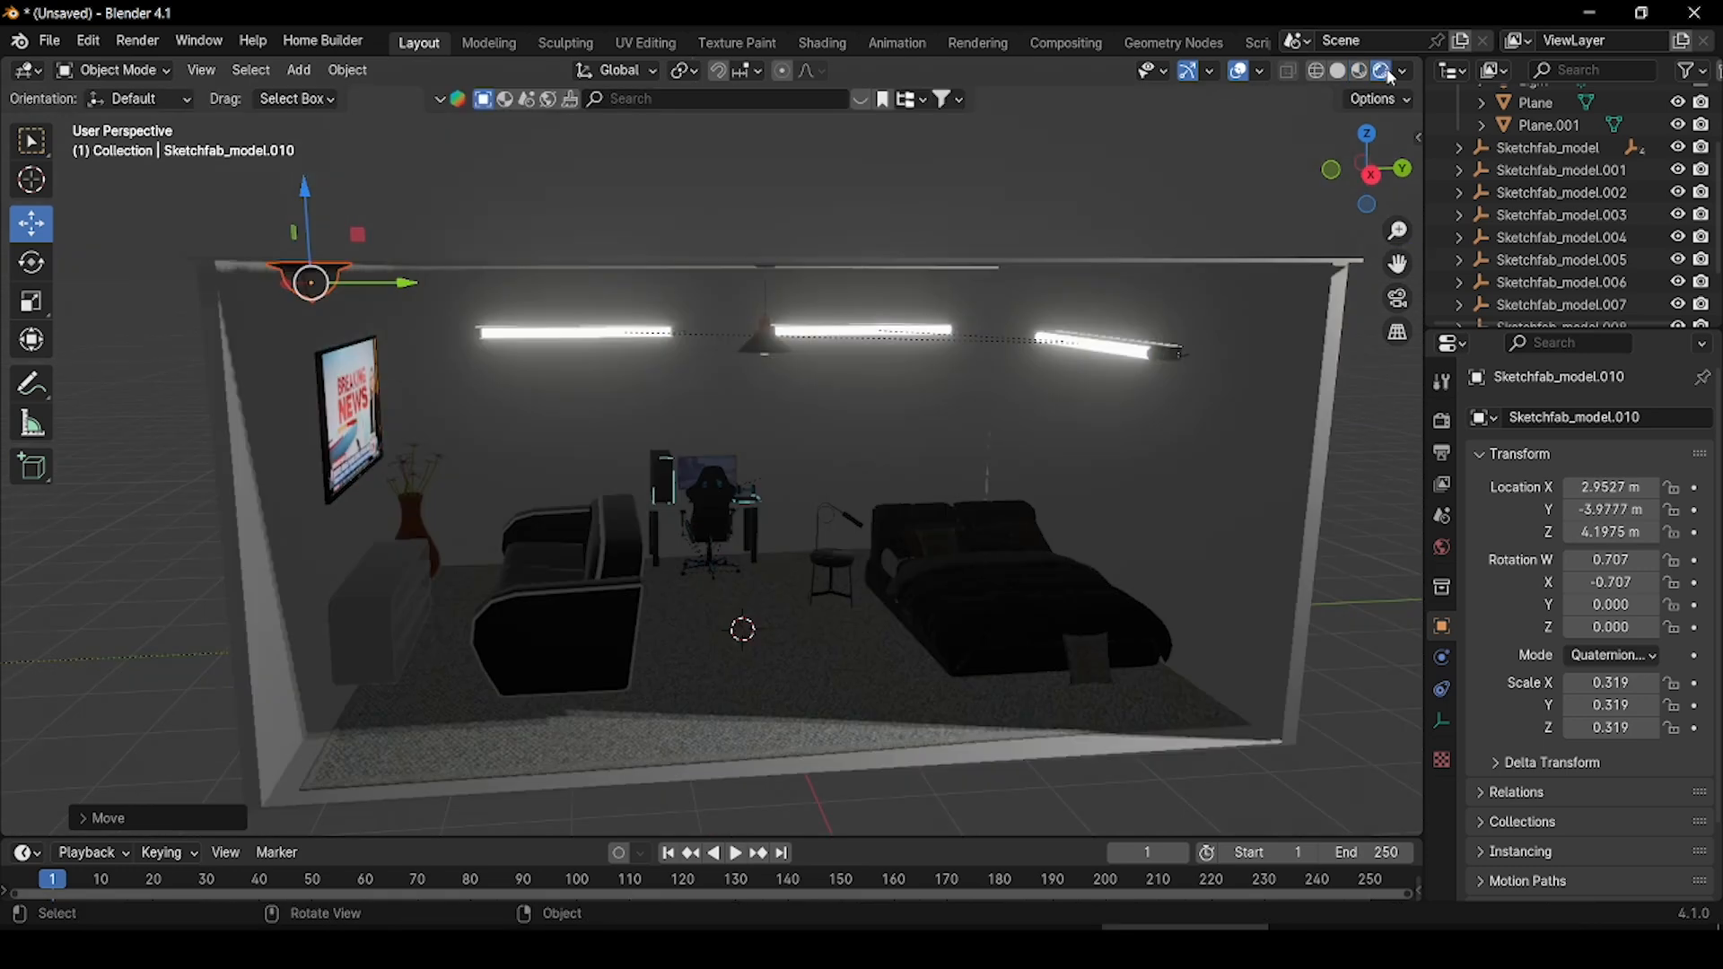
middle_click_drag(282, 287, 331, 395)
key("shift+a")
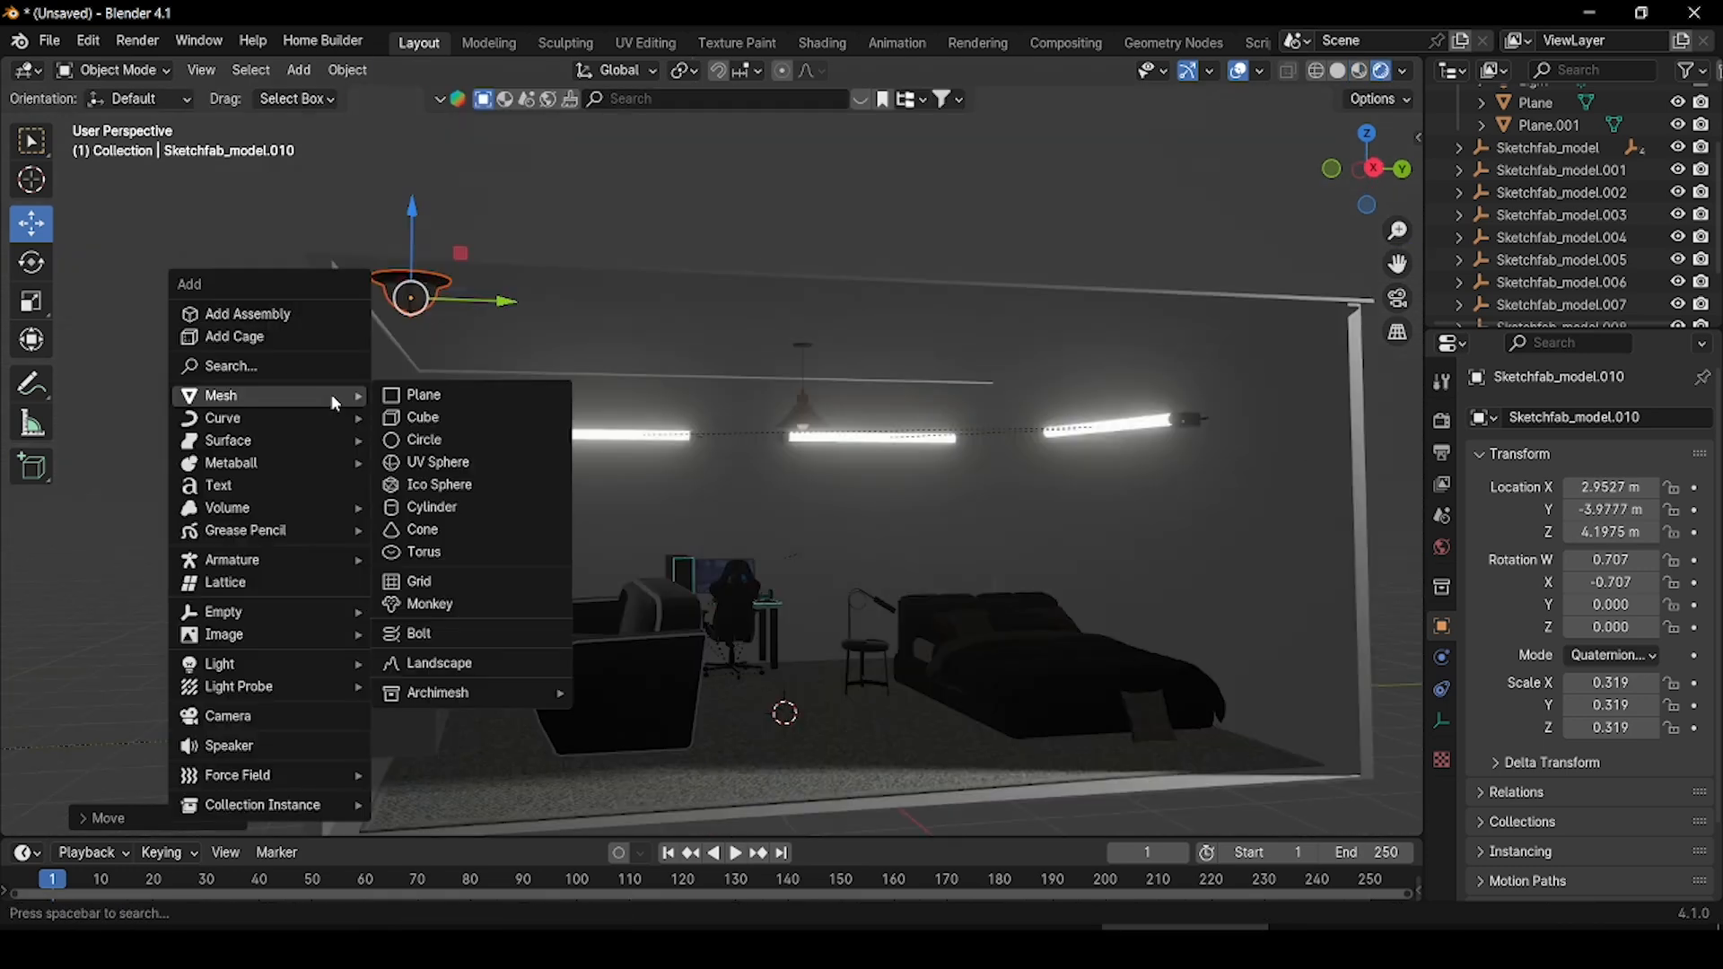
left_click(477, 751)
scroll(477, 751, "up", 2)
key("g")
key("z")
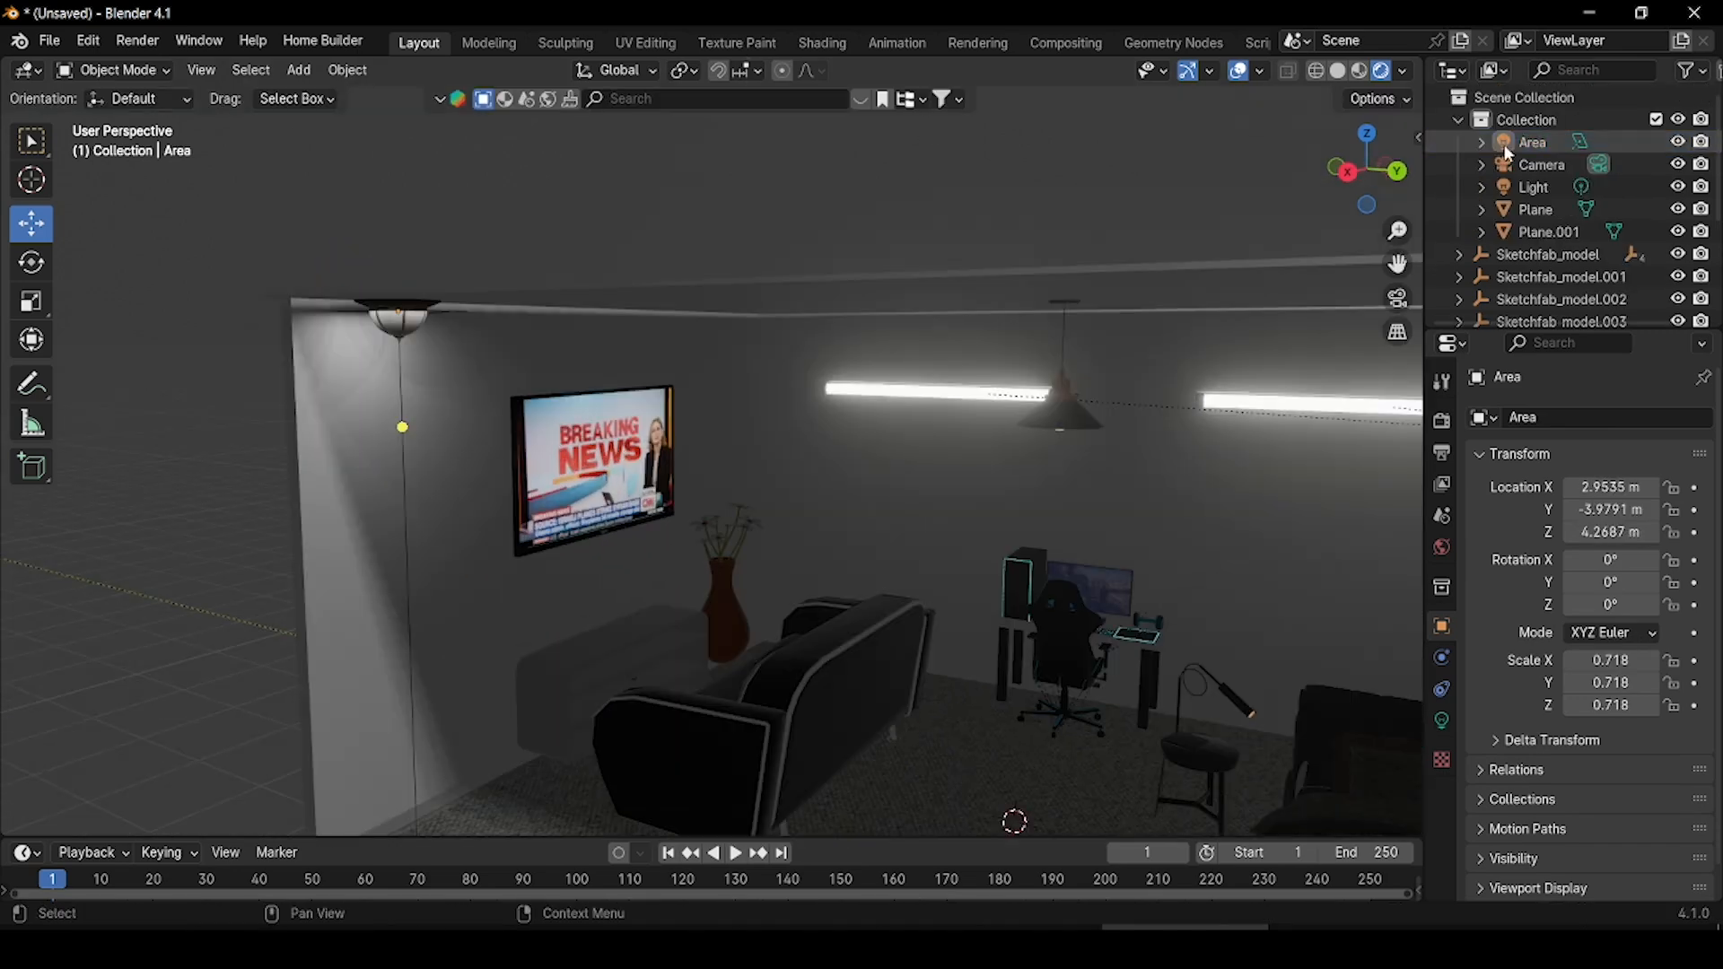
- Set the area light's power to 100 W and its color to a warm orange
left_click(1506, 144)
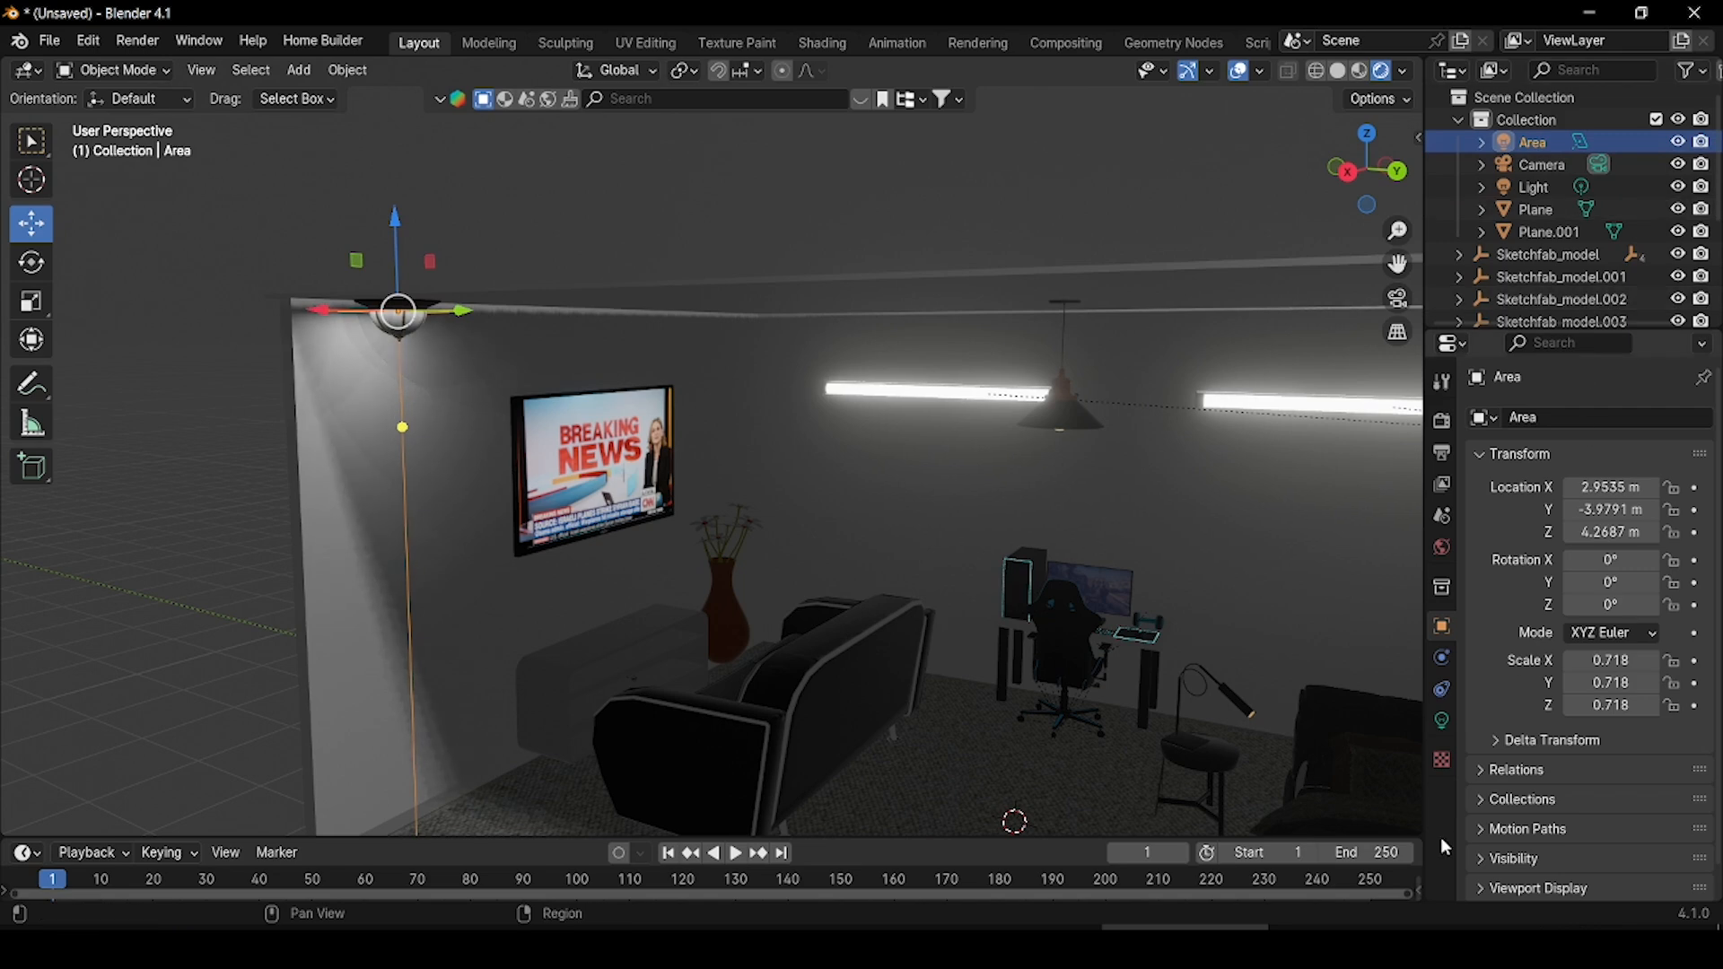
left_click(1442, 721)
left_click(1615, 570)
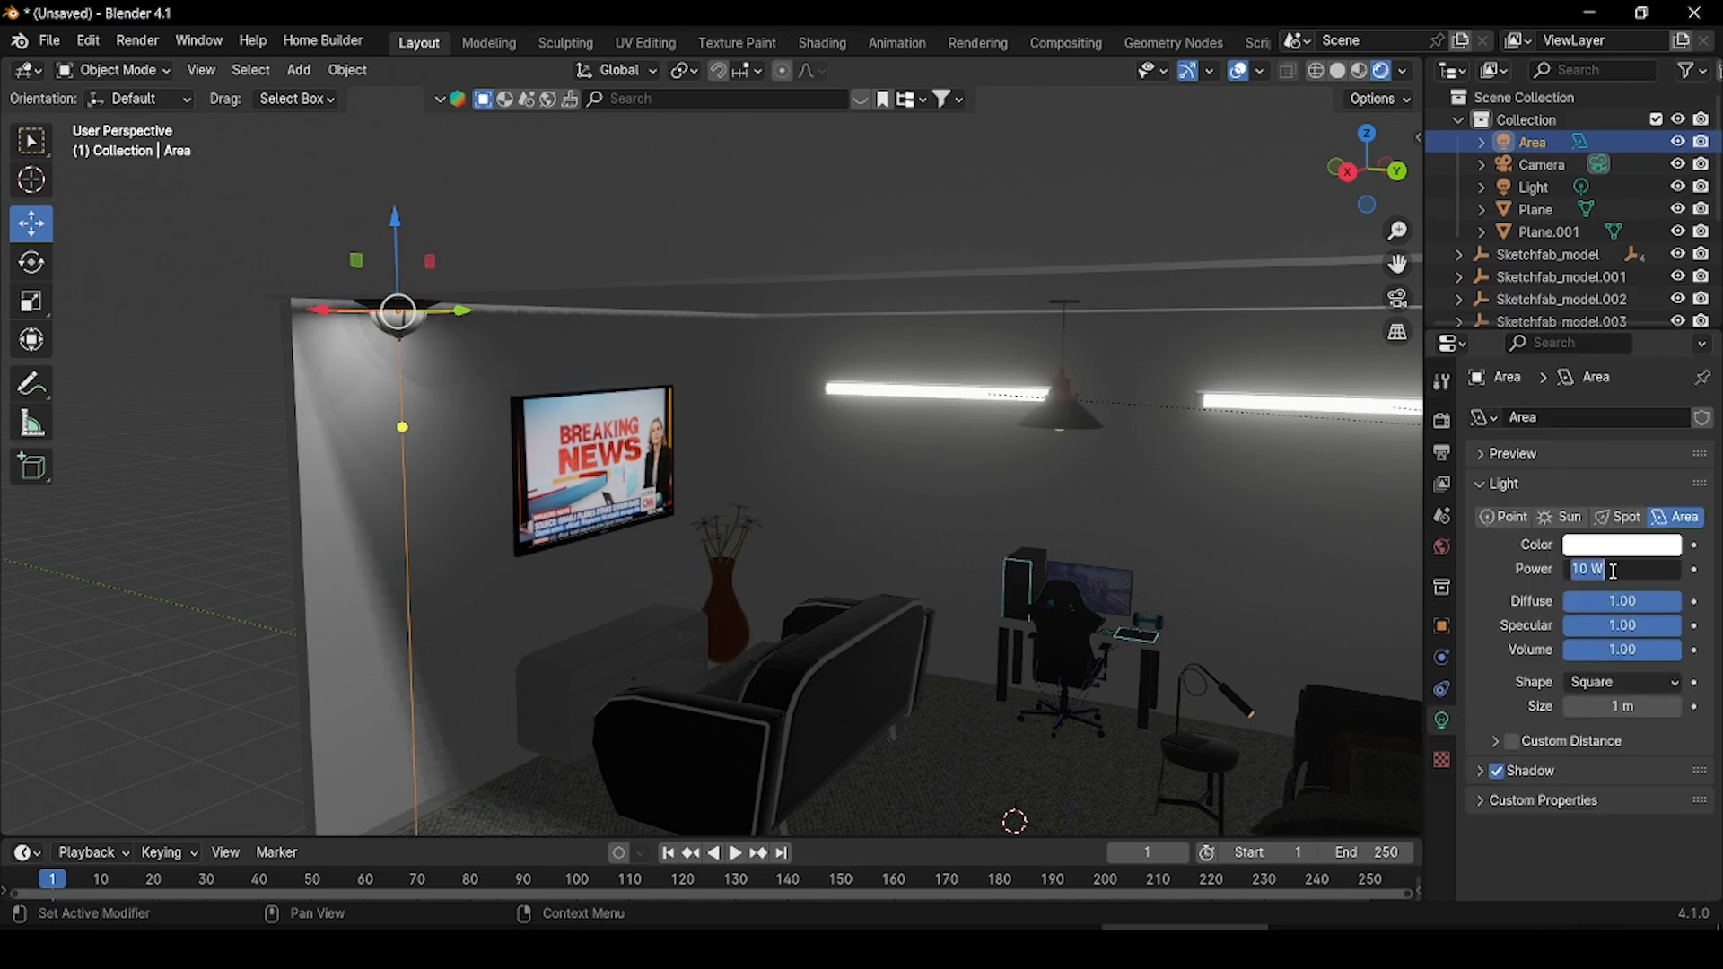
type("100")
key("Return")
left_click(1623, 544)
left_click_drag(1543, 352, 1519, 377)
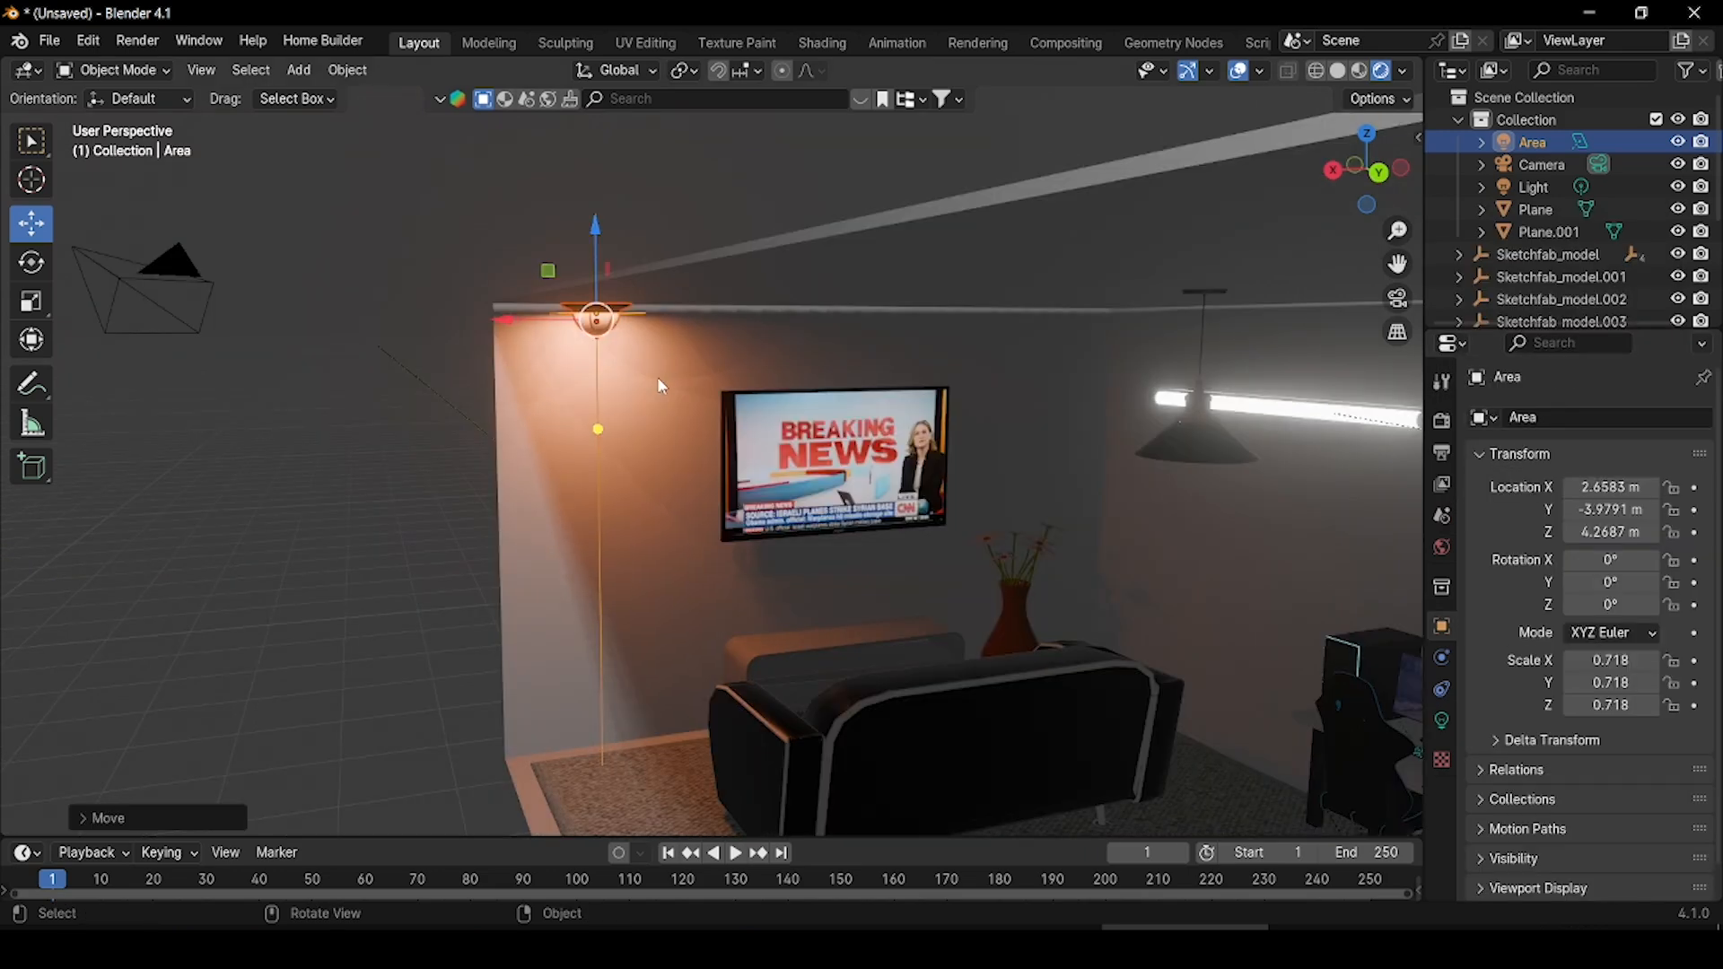
- Duplicate the corner lamp with its area light along the X axis to about X -2.416 m at the back wall
key("shift+d")
key("y")
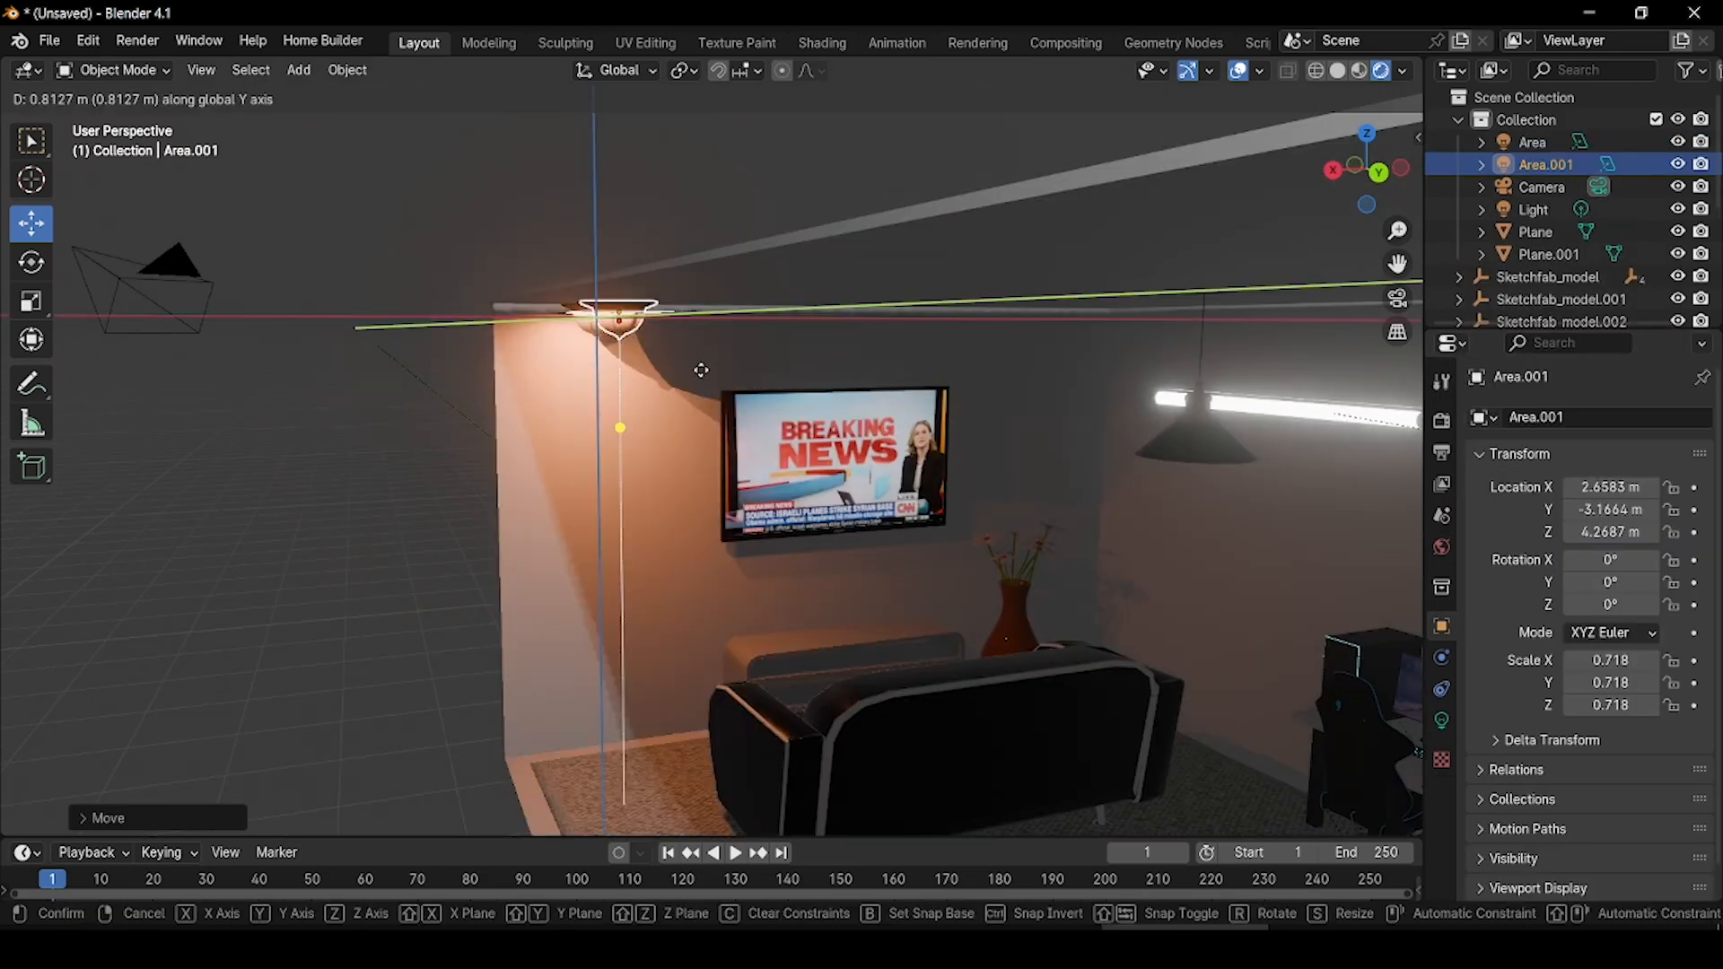
key("x")
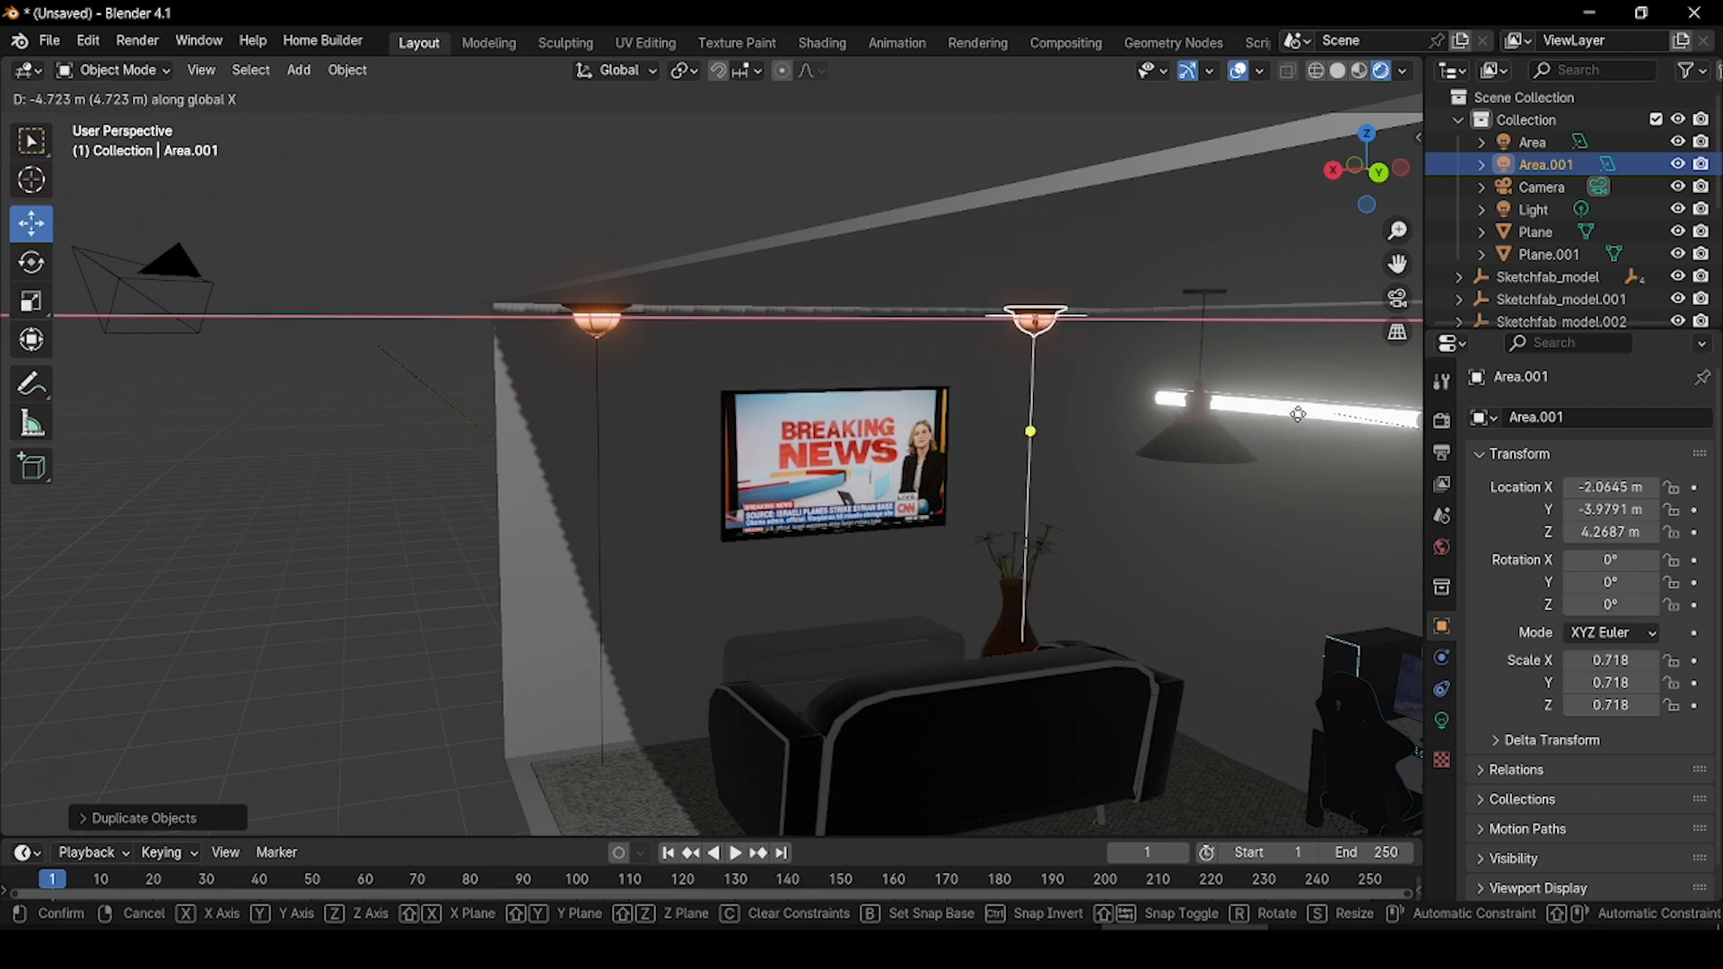
left_click(1327, 366)
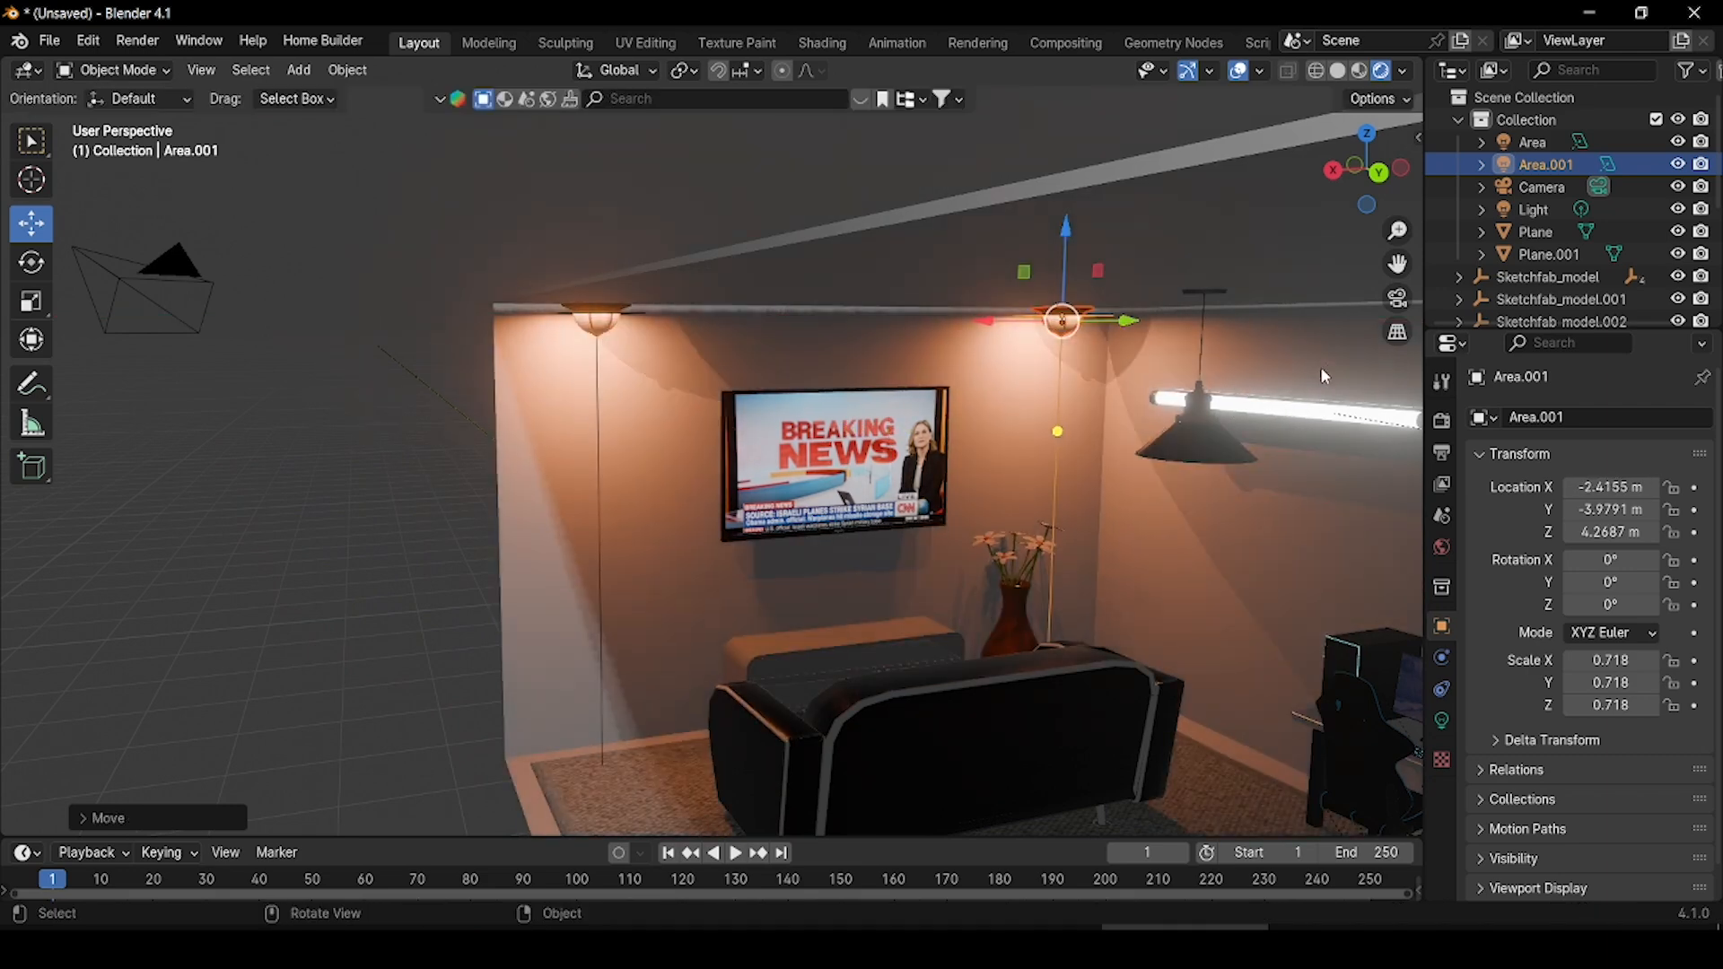
- Duplicate the rear lamp and light twice along the Y axis, to about Y 0.503 m and Y 4.096 m
middle_click_drag(1327, 366, 916, 410)
key("shift+d")
key("y")
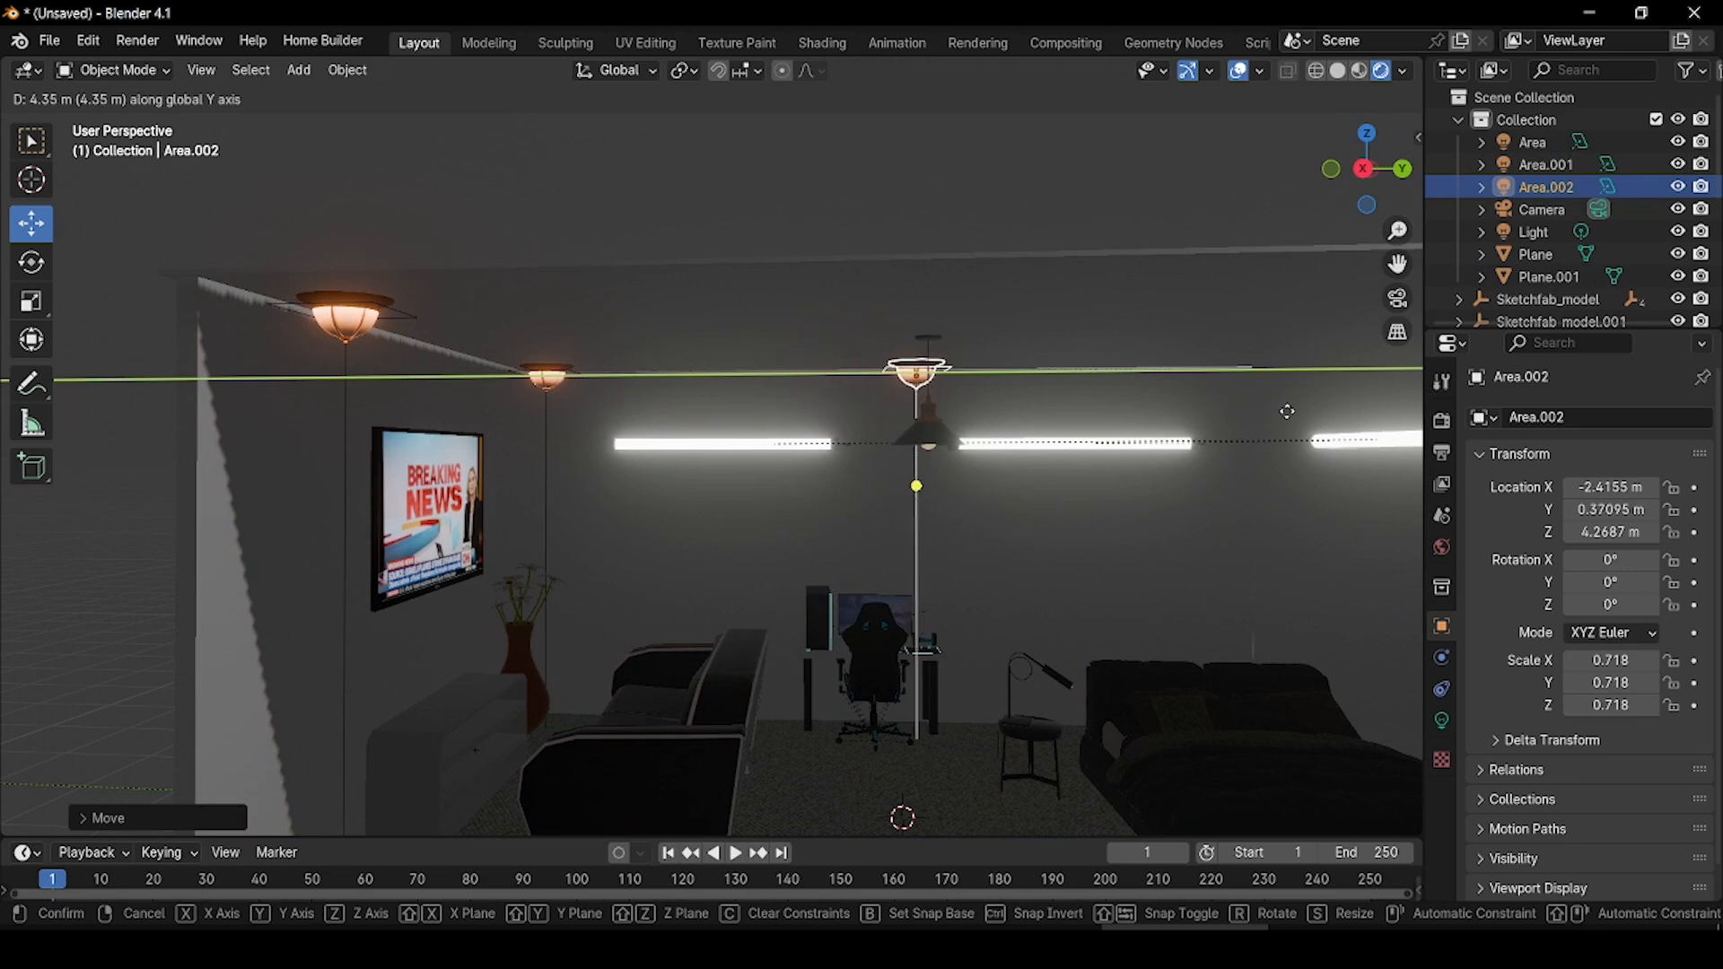
left_click(1034, 466)
scroll(1035, 466, "down", 4)
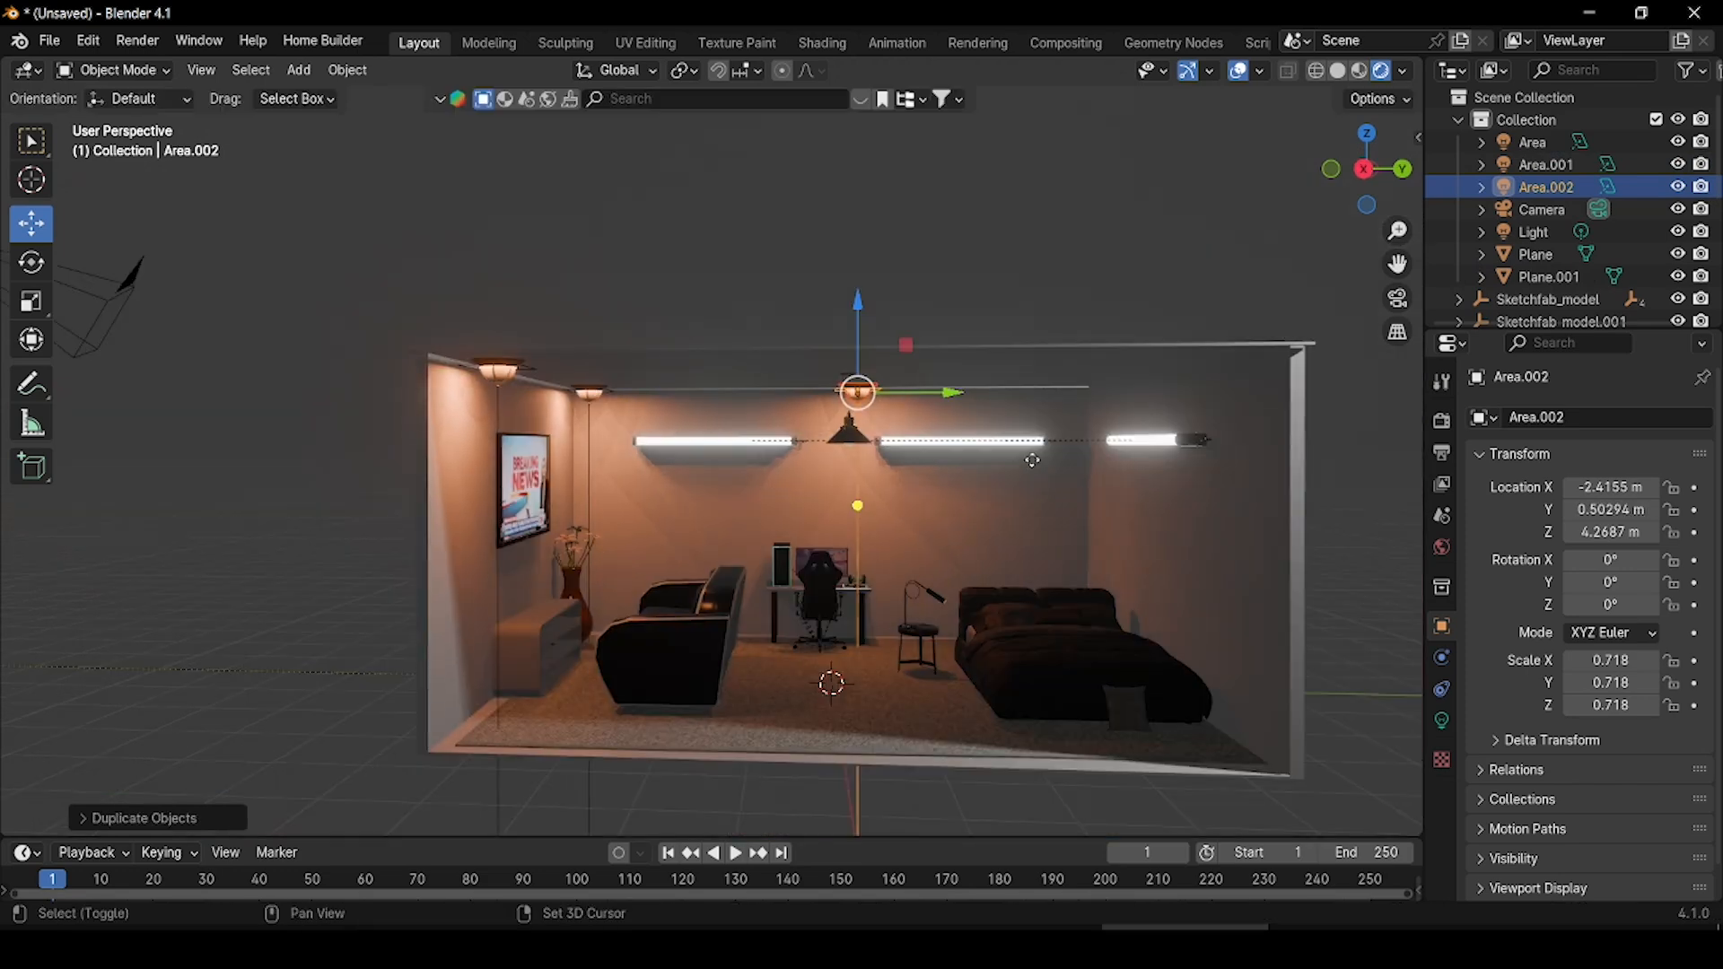
key("shift+d")
key("y")
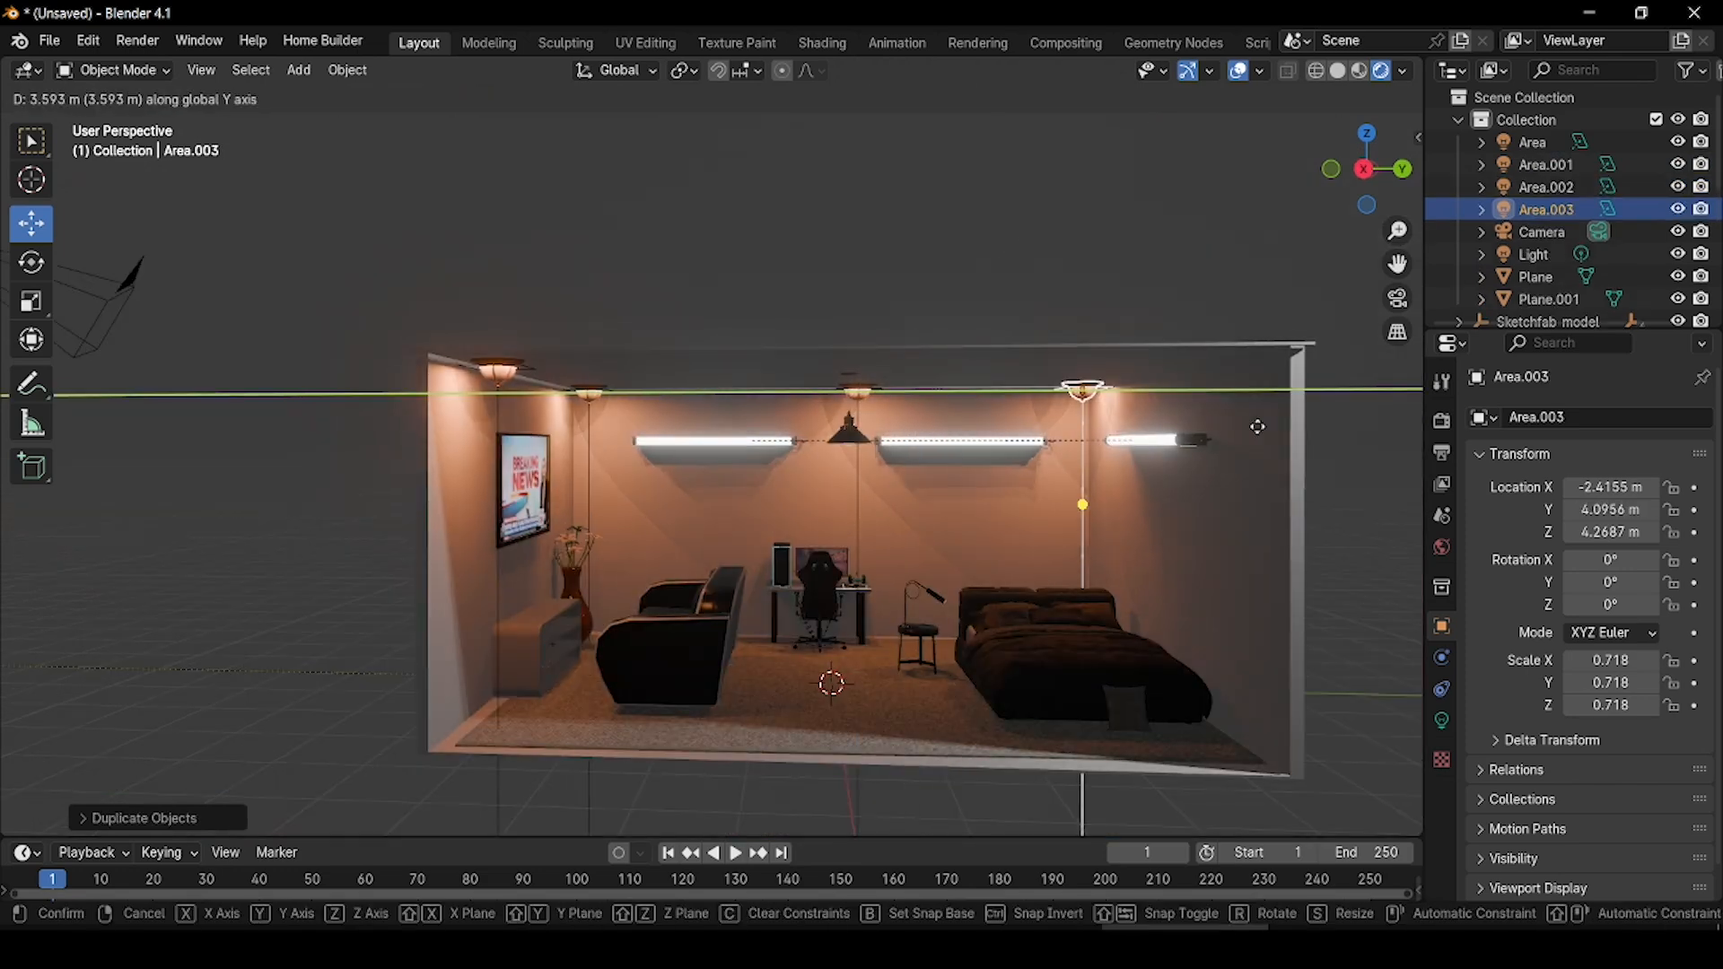
left_click(1257, 427)
- Duplicate the lamp and light above the bed along the X axis to about X 2.960 m at the room's open side
middle_click_drag(1257, 426, 877, 481)
key("shift+d")
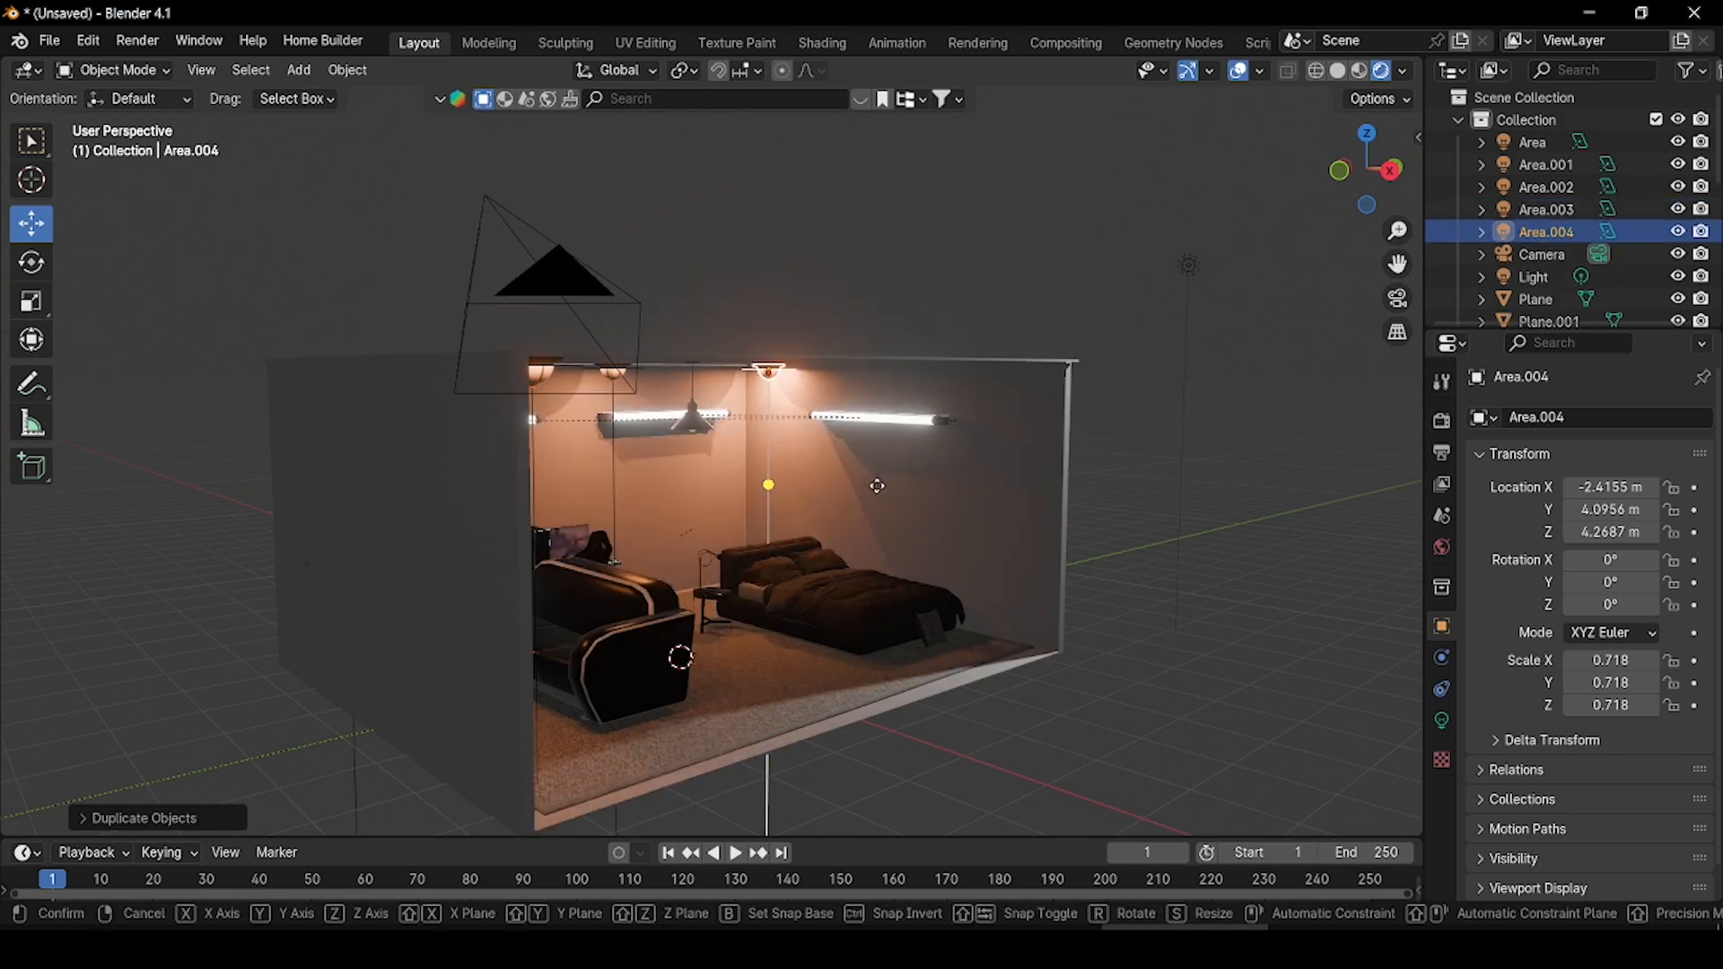
key("x")
left_click(1178, 543)
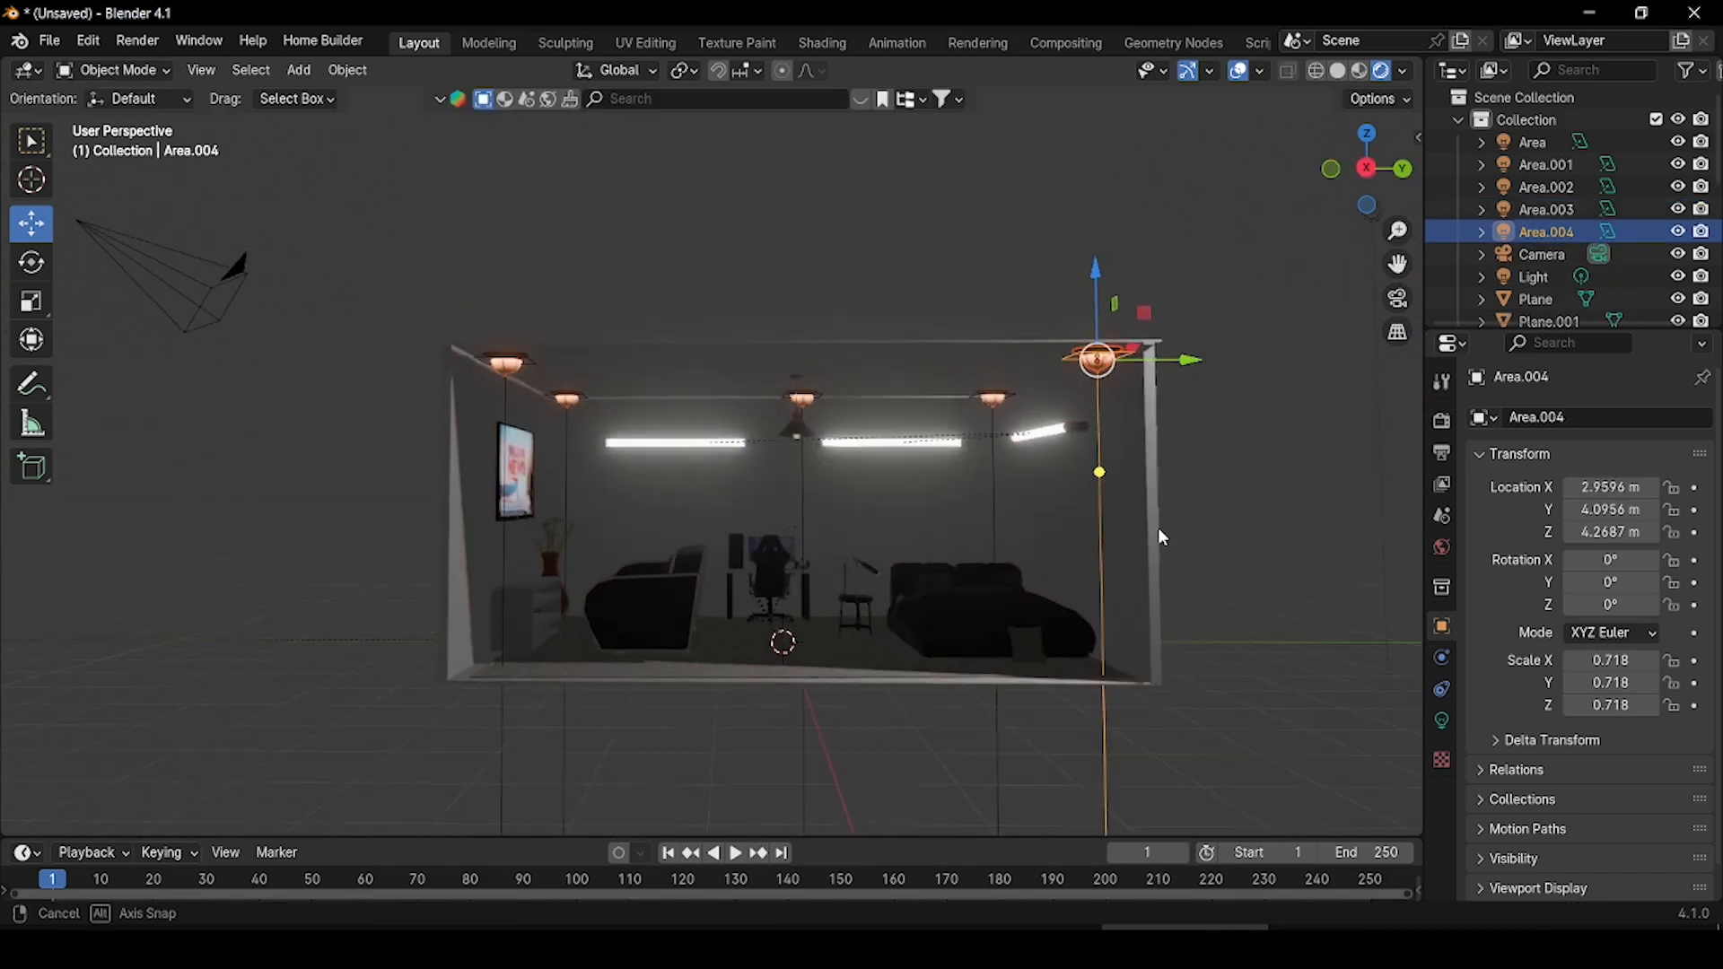
- Change the middle rear area light's color to blue-violet with hue 0.673 and saturation 0.928
scroll(1166, 499, "up", 3)
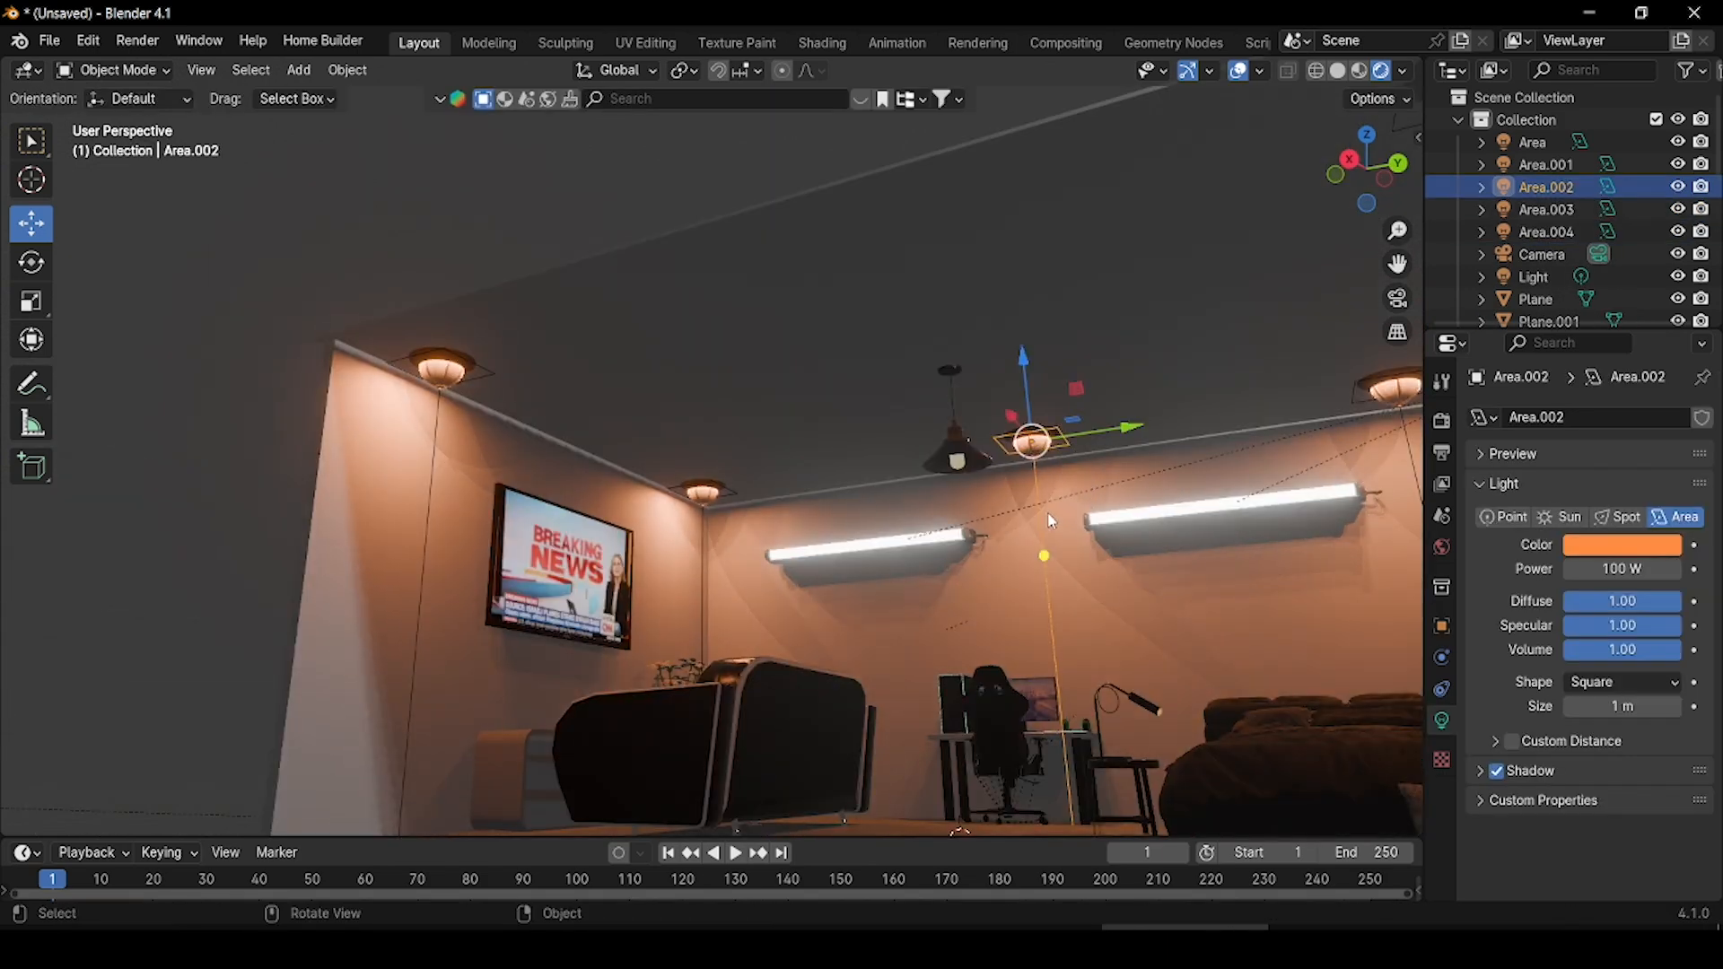
scroll(1051, 519, "down", 6)
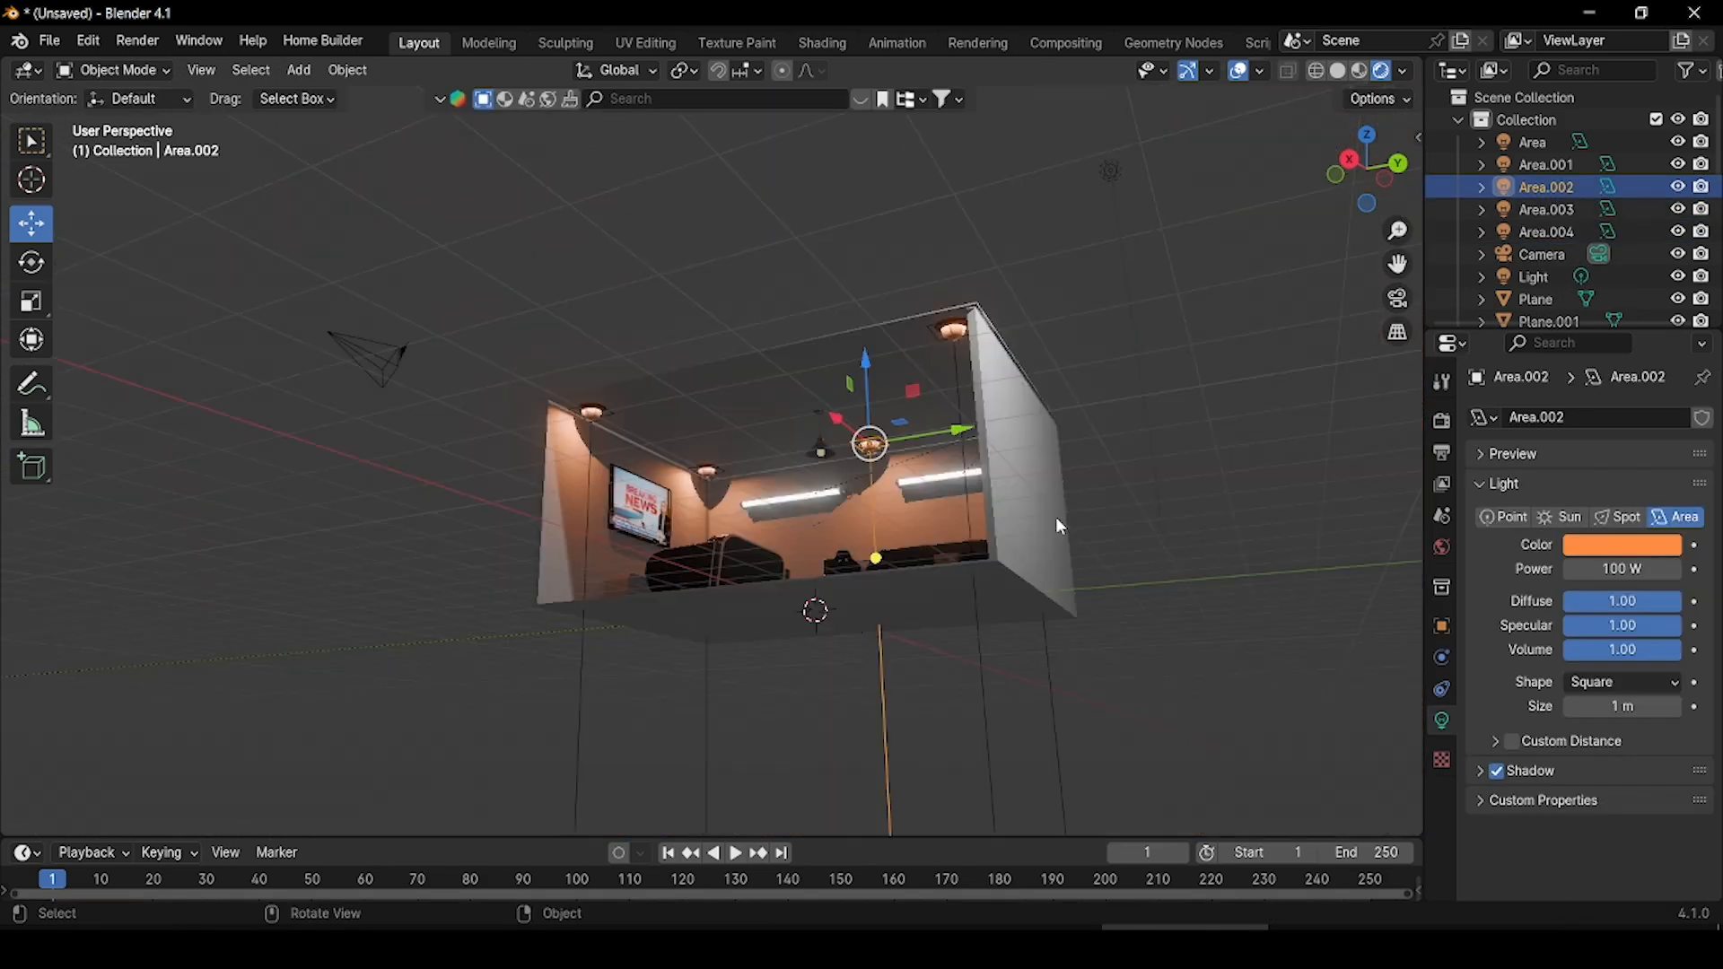
left_click(1620, 547)
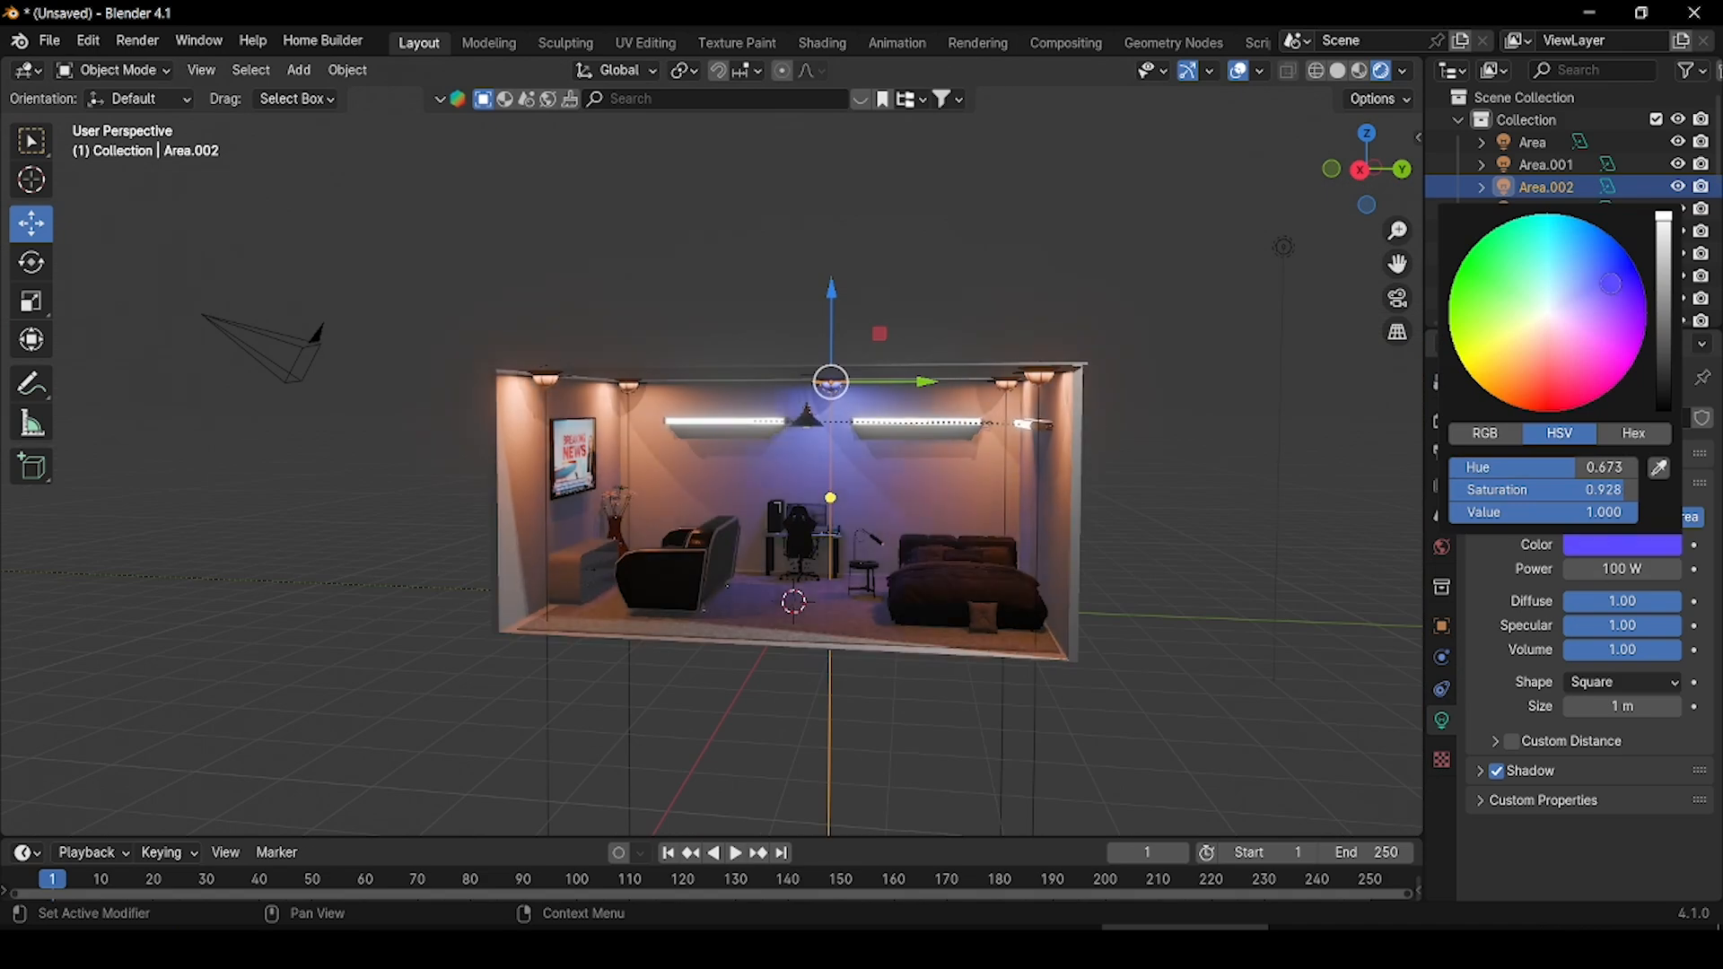
- Move the scene's point light into the pendant lamp's shade and lower its power
left_click(1168, 294)
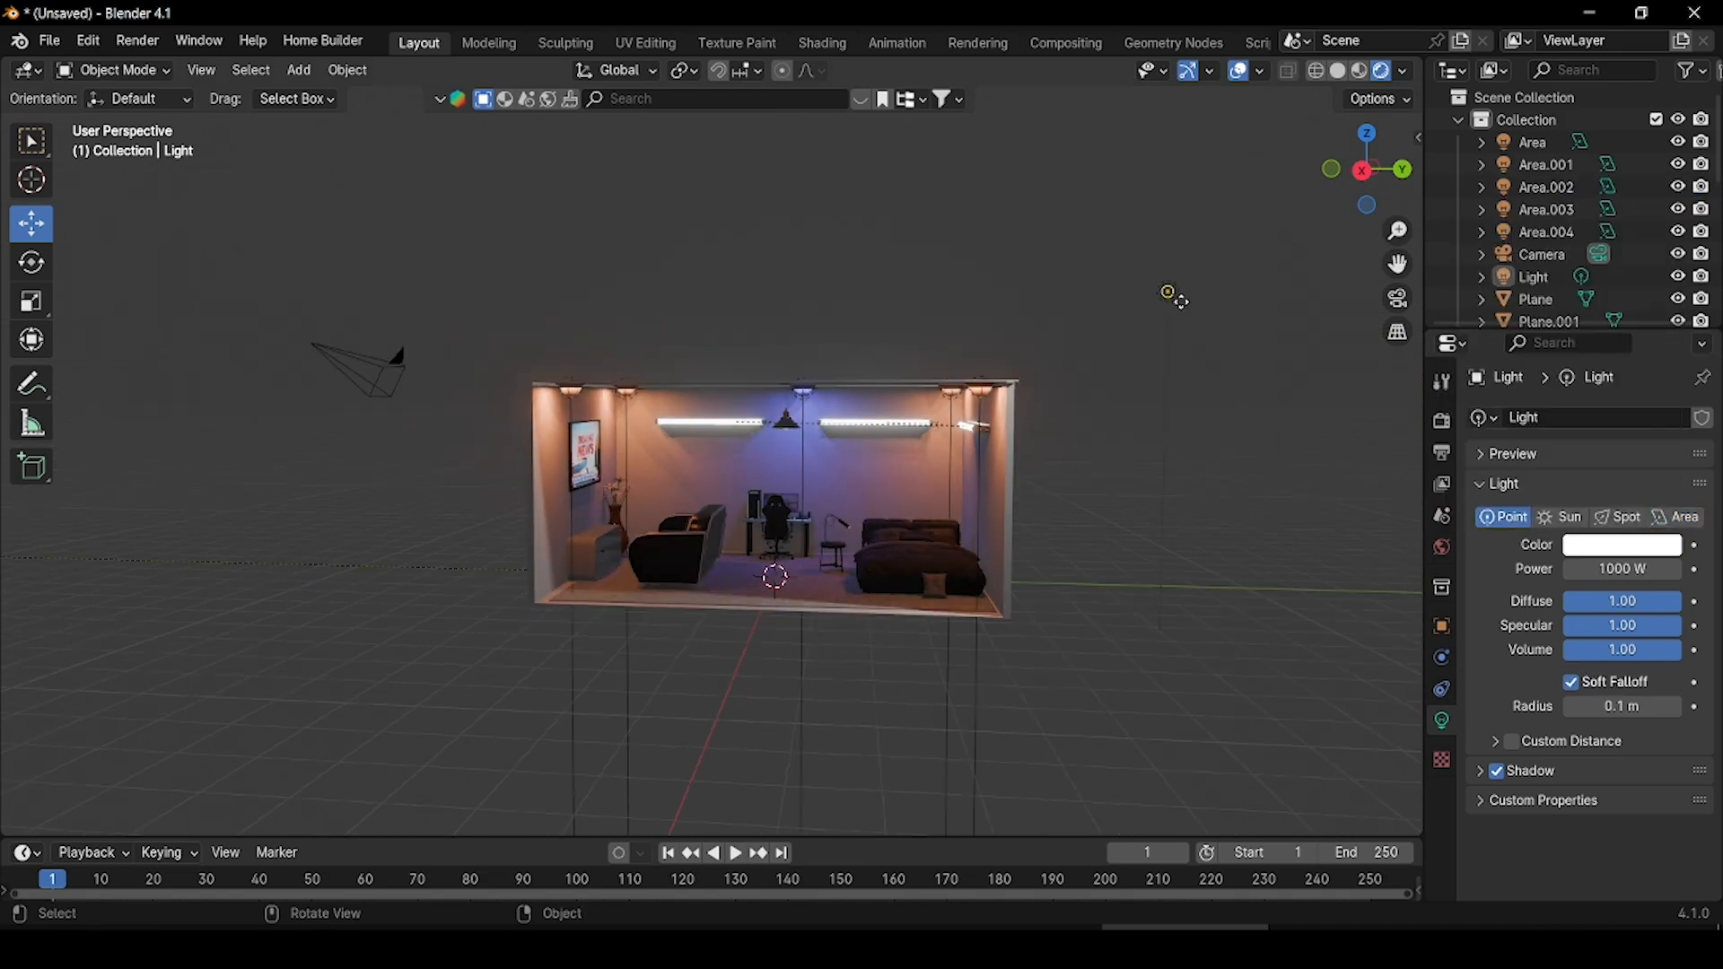
left_click(1168, 294)
key("g")
key("y")
left_click(854, 369)
scroll(853, 384, "up", 4)
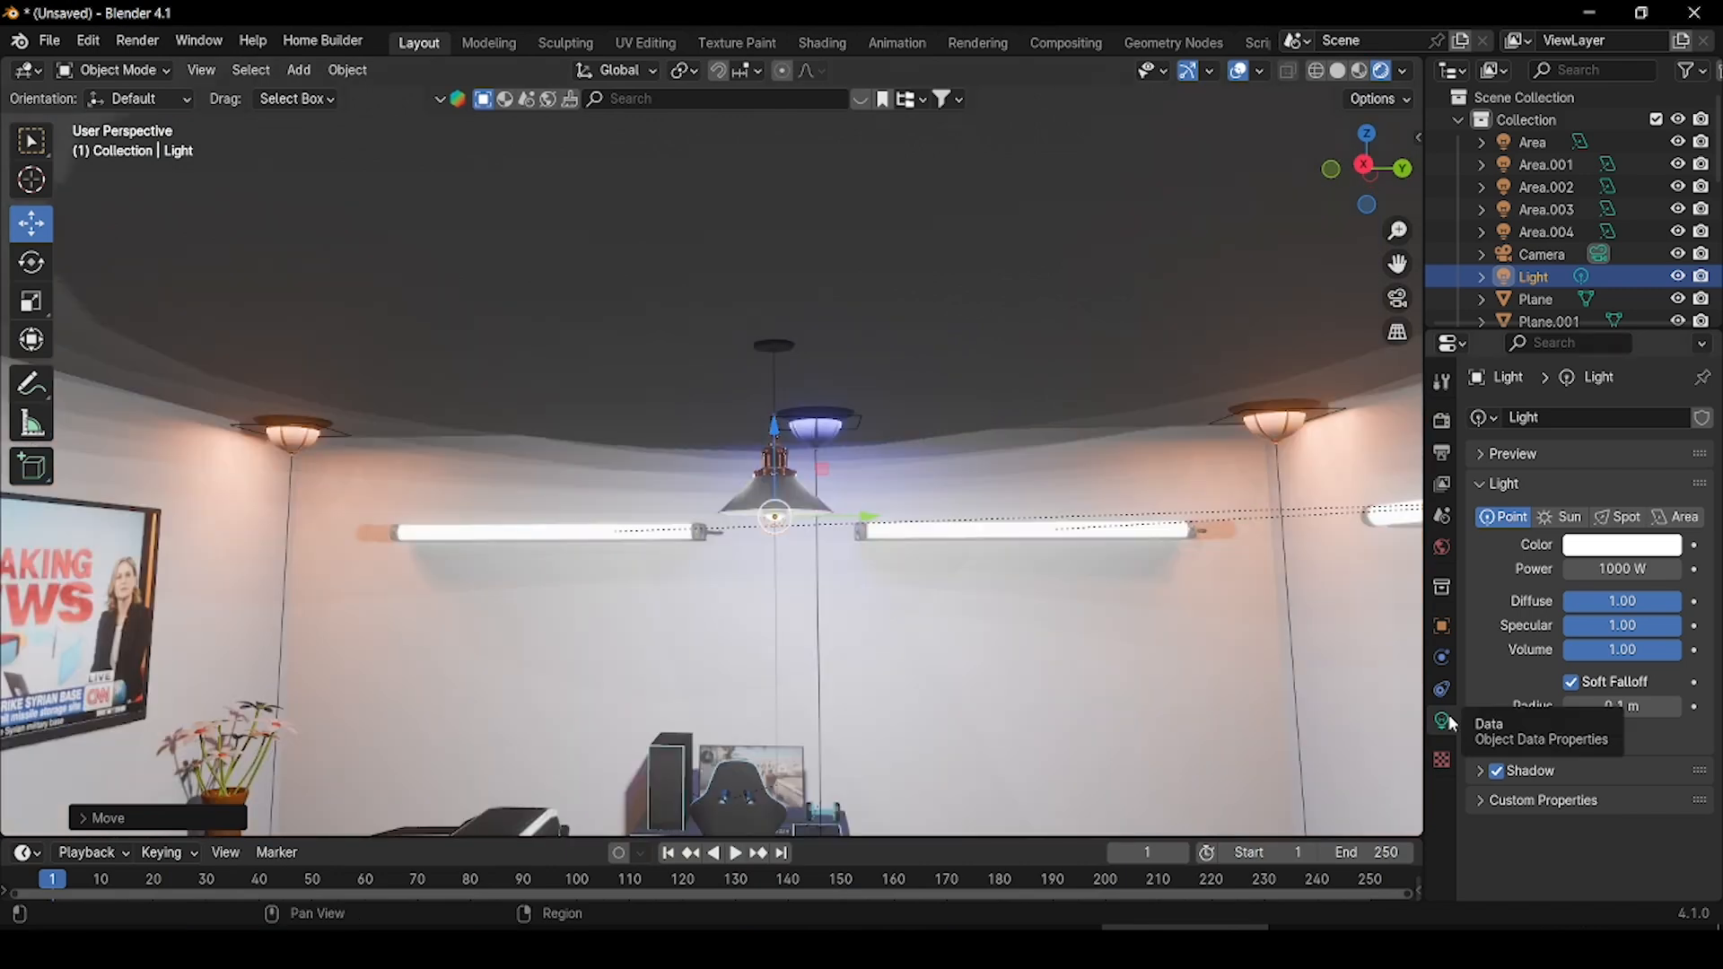
left_click(1608, 568)
type("5")
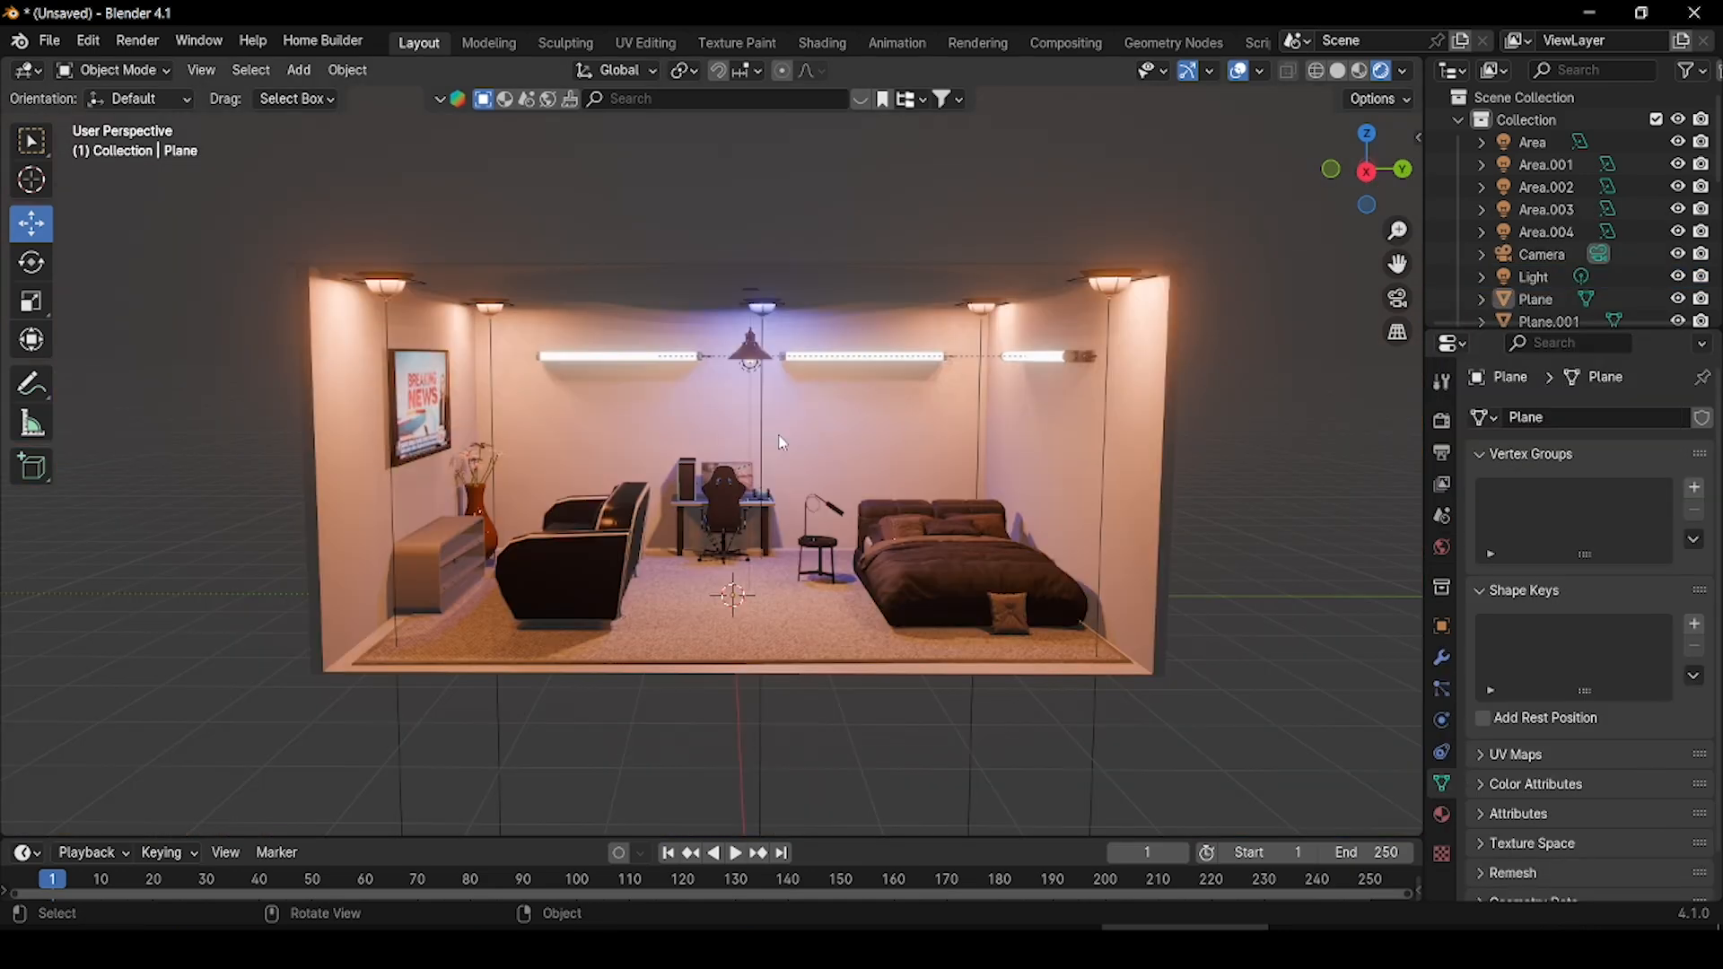
- Give the room's walls a new material with an orange base color and a roughness of about 0.381
left_click(358, 482)
left_click(1442, 815)
left_click(1588, 515)
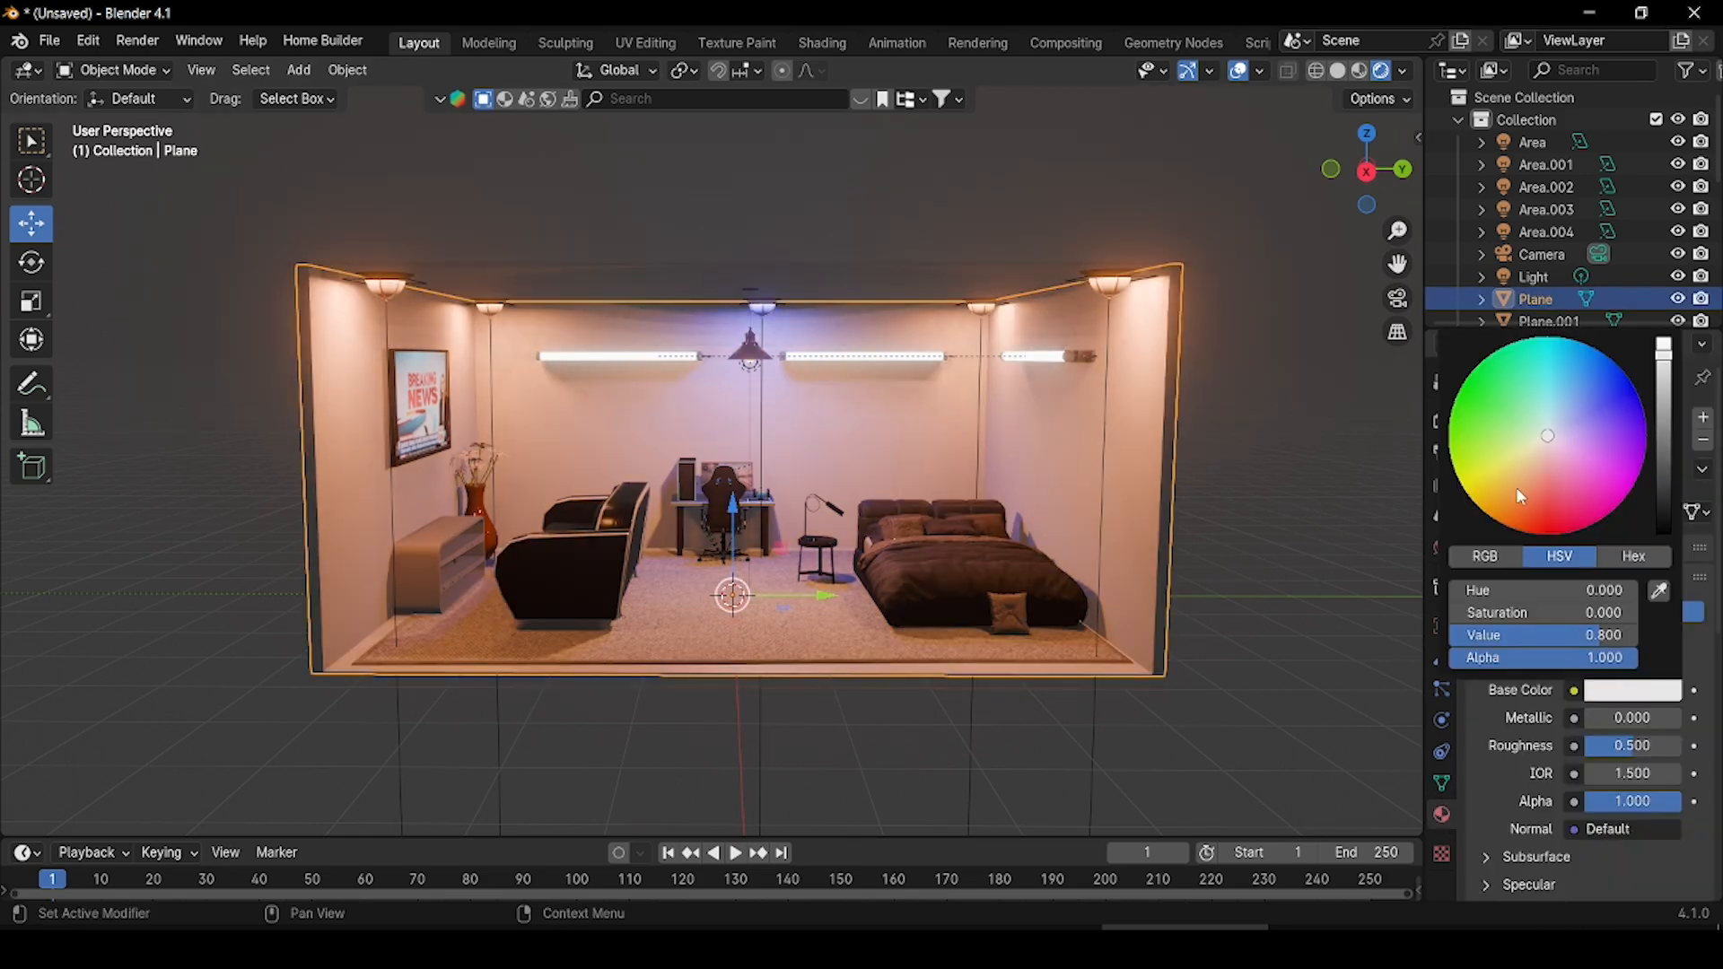
left_click_drag(1515, 486, 1520, 507)
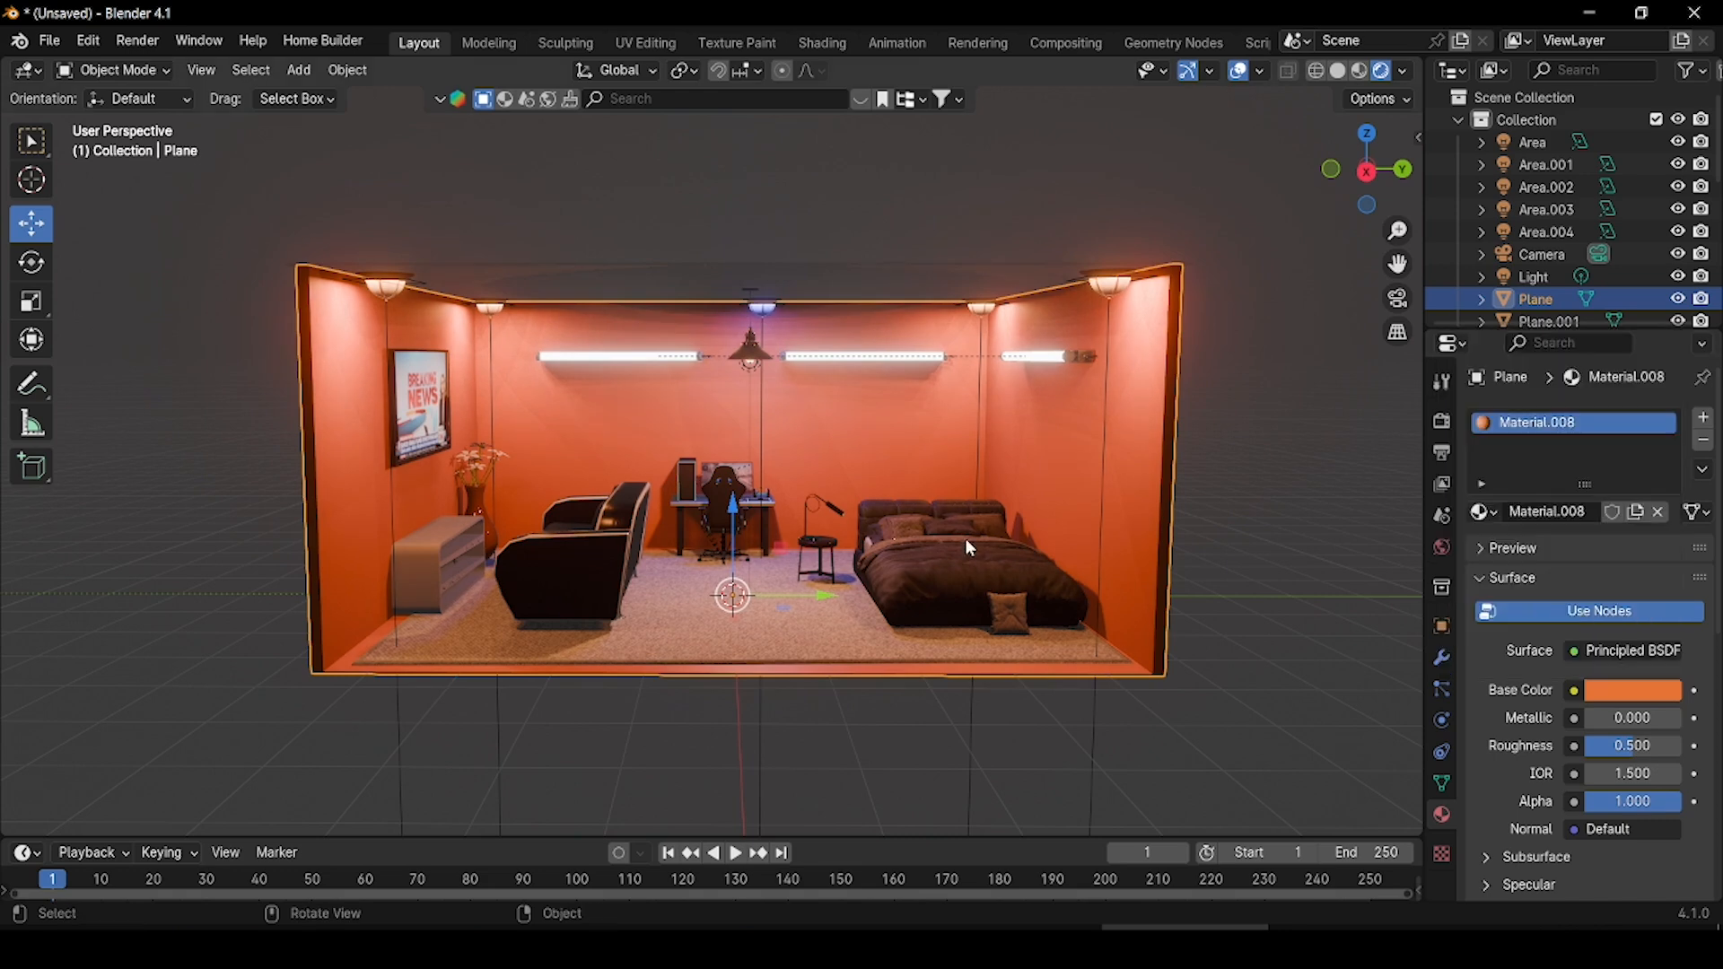
mouse_move(967, 528)
middle_mouse_down()
mouse_move(952, 455)
mouse_move(975, 532)
middle_mouse_up()
left_click_drag(1631, 744, 1616, 744)
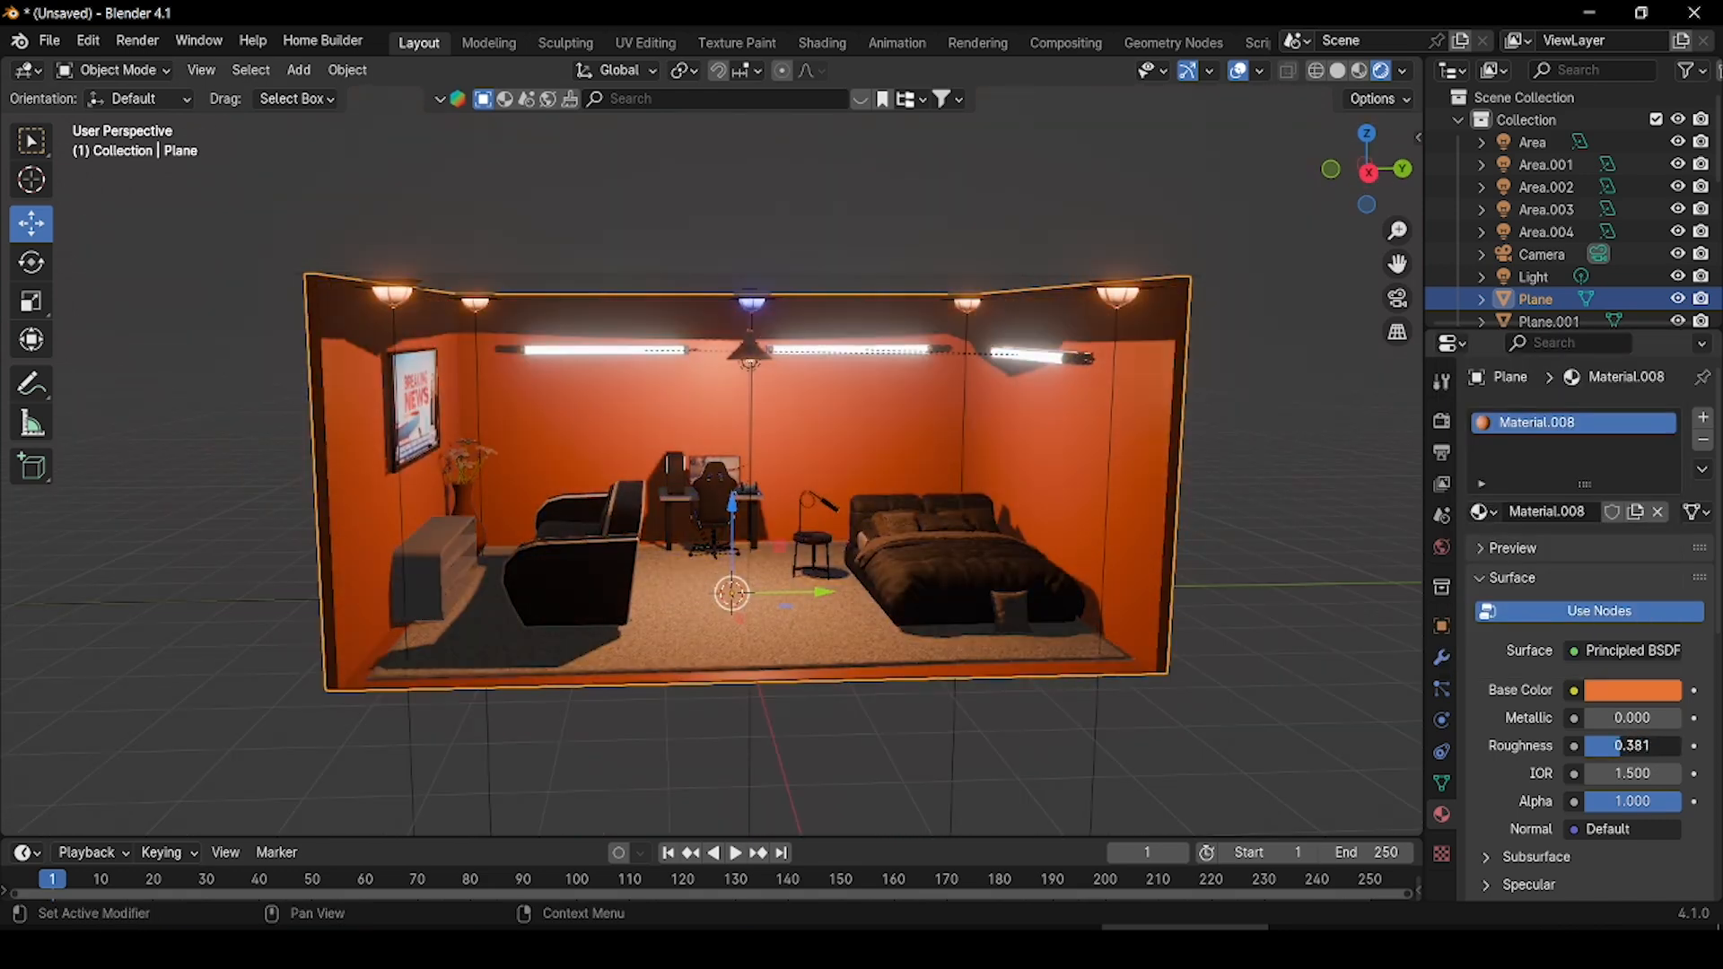
- Give the ceiling plane a new material with a near-black base color and a roughness of about 0.188
mouse_move(942, 350)
middle_mouse_down()
mouse_move(940, 267)
mouse_move(943, 341)
middle_mouse_up()
left_click(940, 268)
left_click(1546, 512)
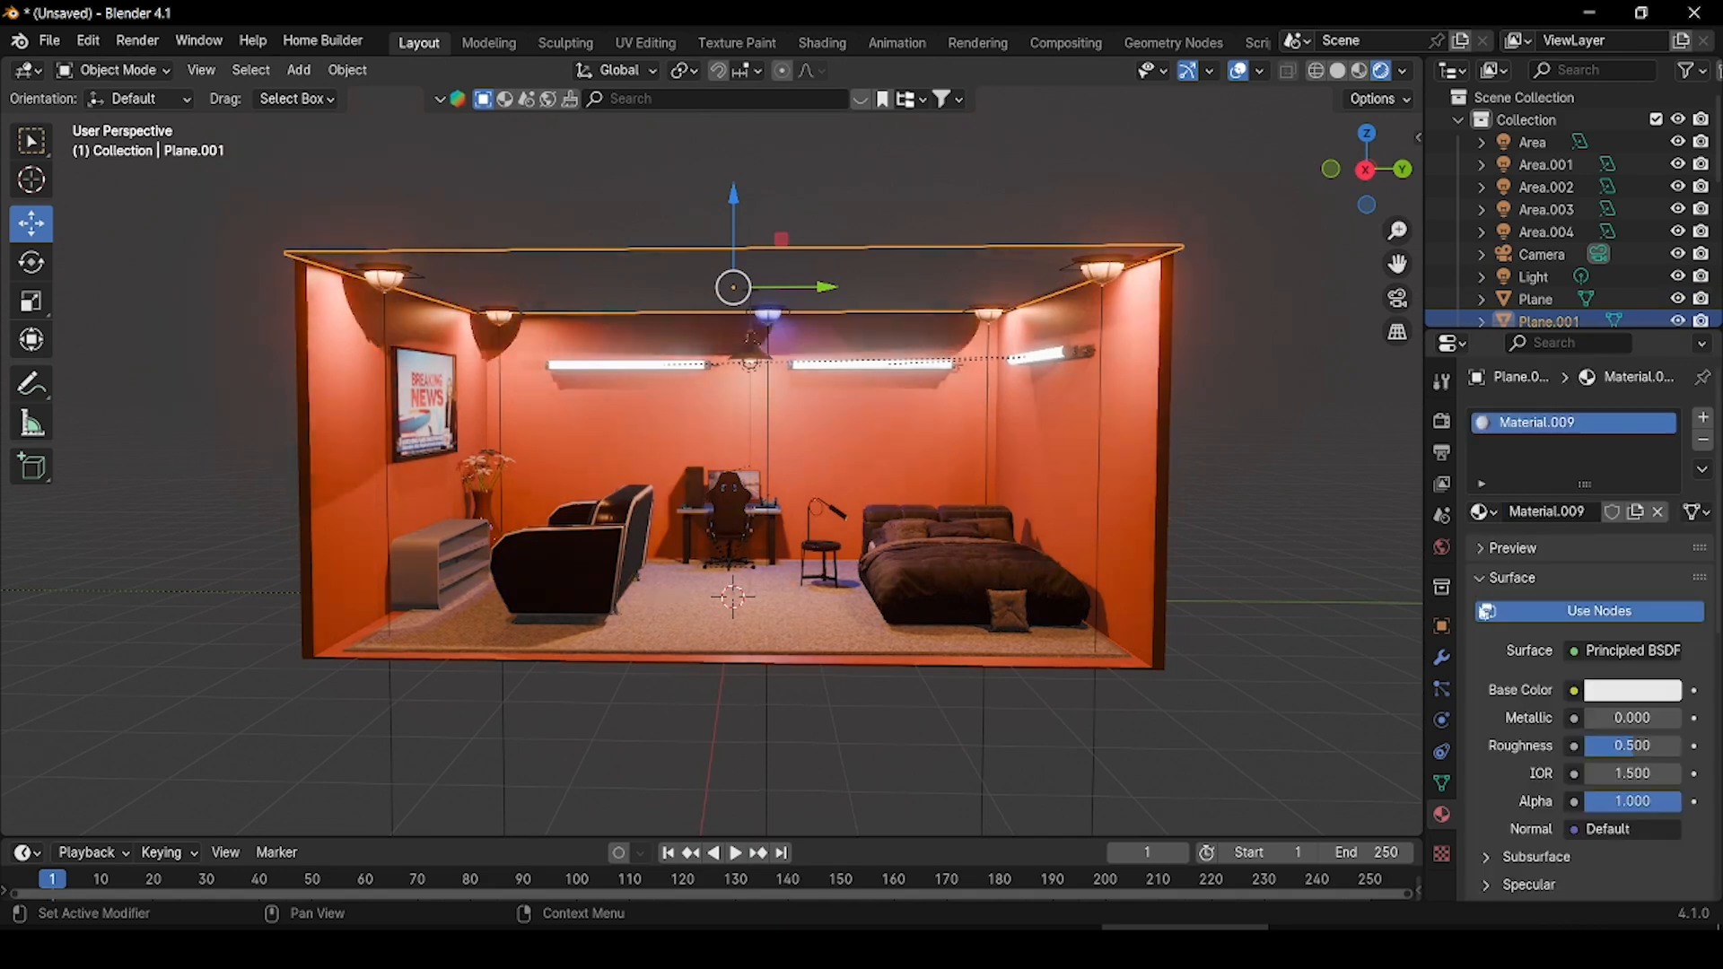
left_click(1631, 690)
left_click_drag(1662, 358, 1663, 515)
left_click_drag(1631, 745, 1616, 745)
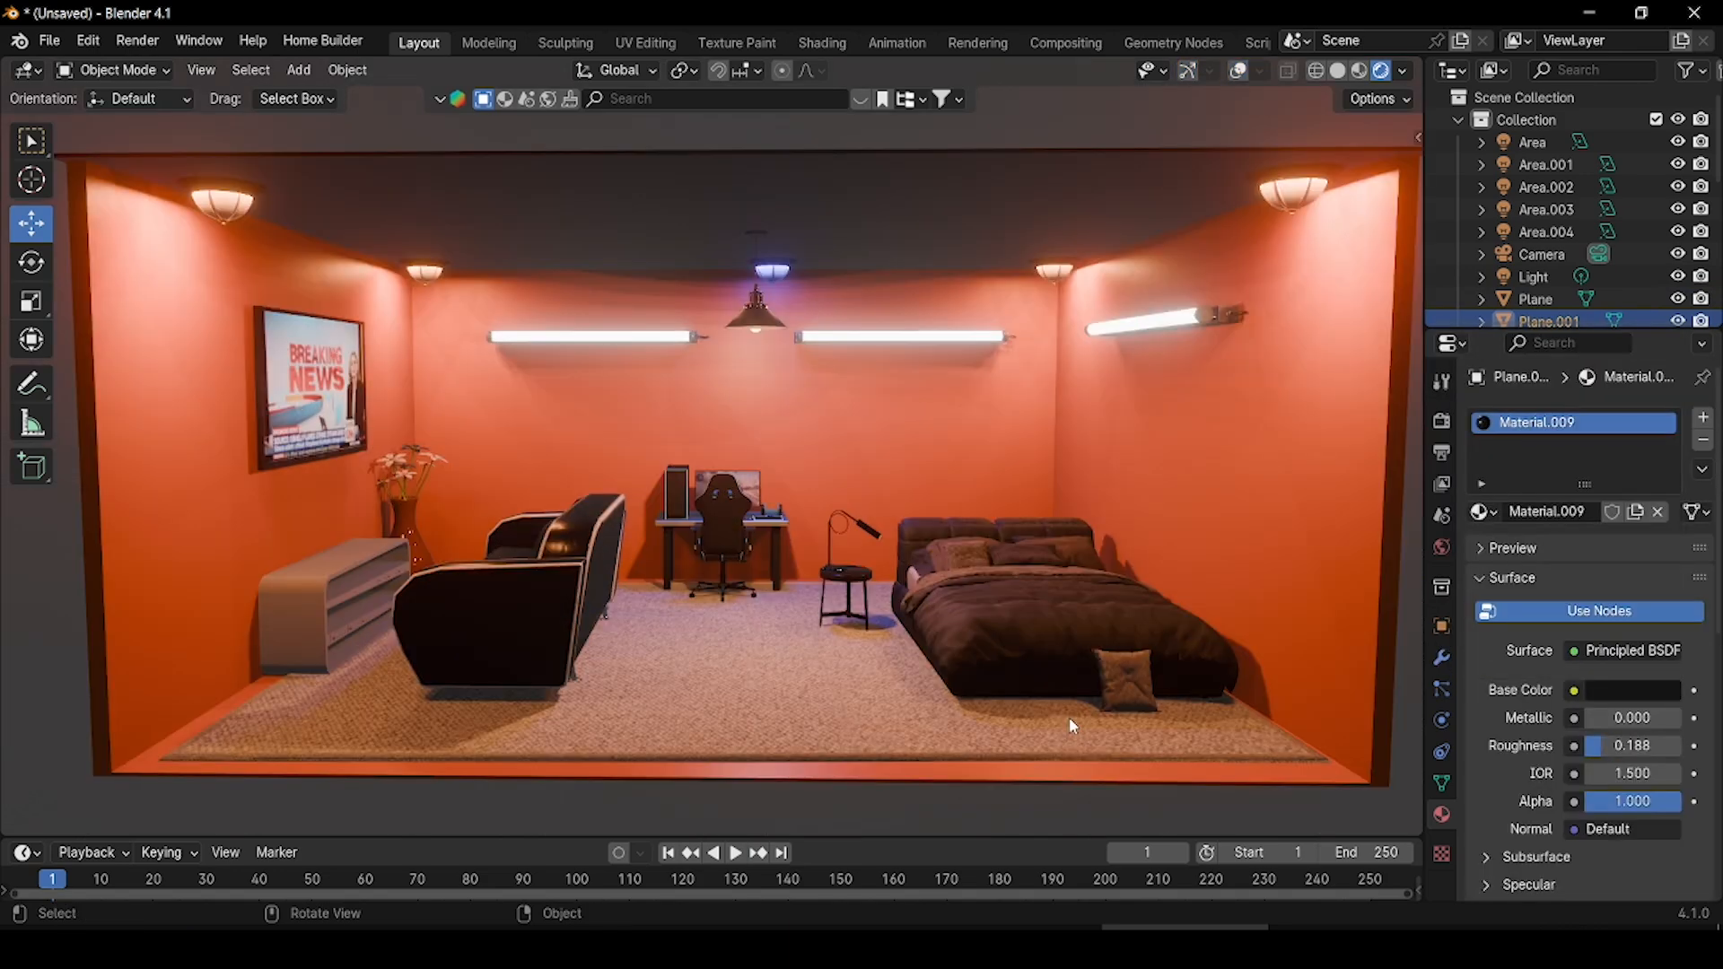